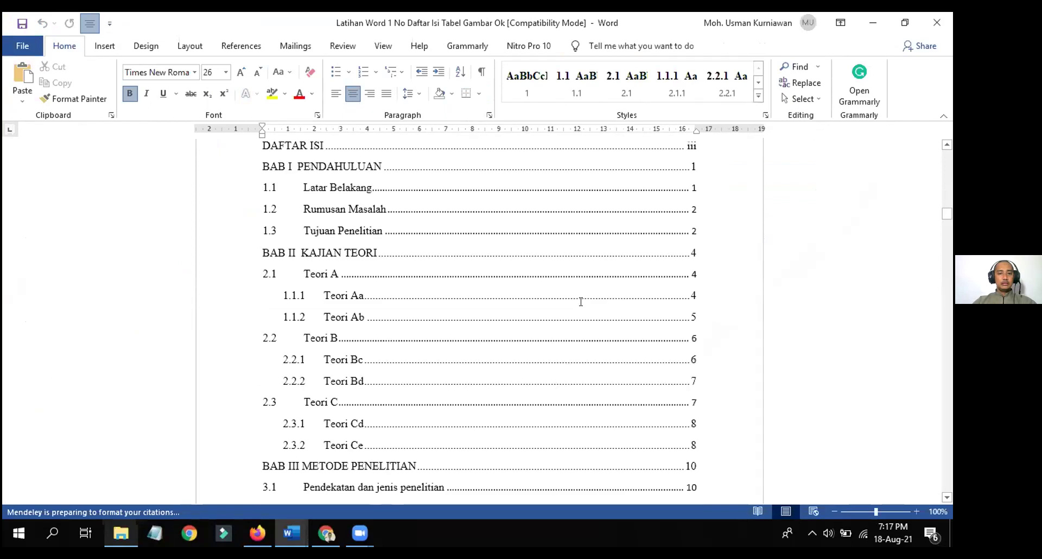
Move the left tab stop of the second-level contents entries, such as 1.1 Latar Belakang, to about 0.8 cm
left_click(477, 300)
scroll(477, 299, "down", 15)
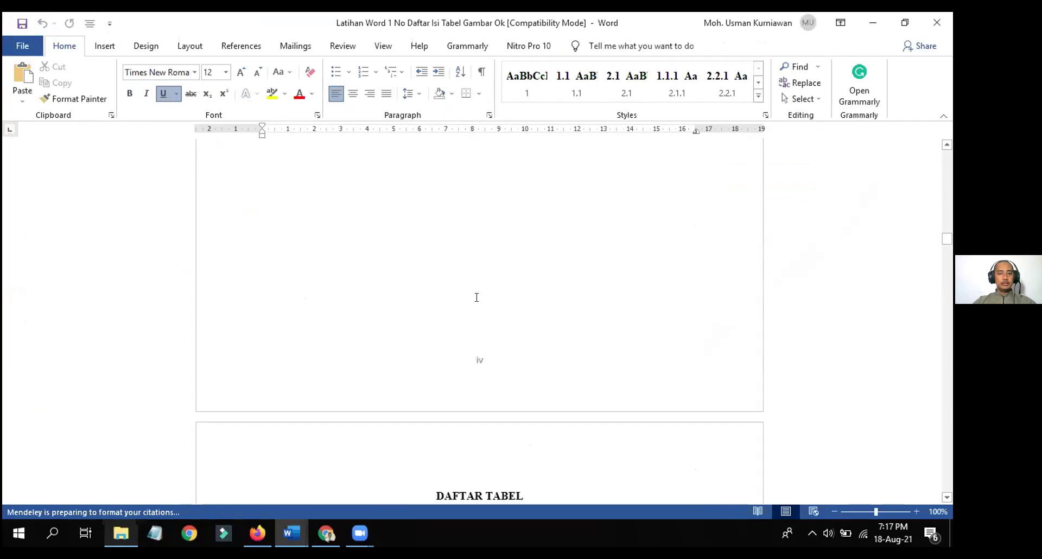
scroll(476, 298, "up", 20)
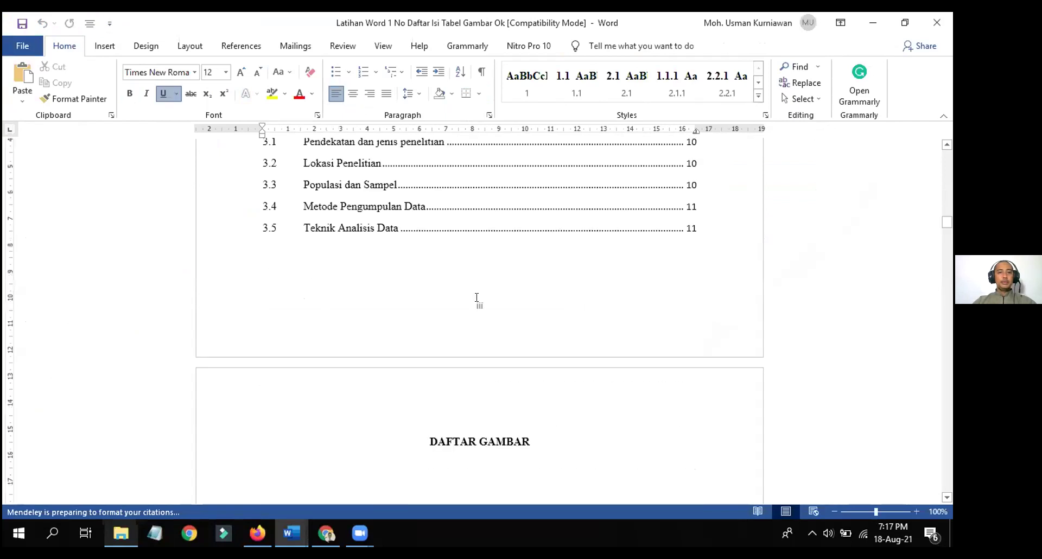
scroll(361, 286, "up", 5)
scroll(356, 294, "down", 5)
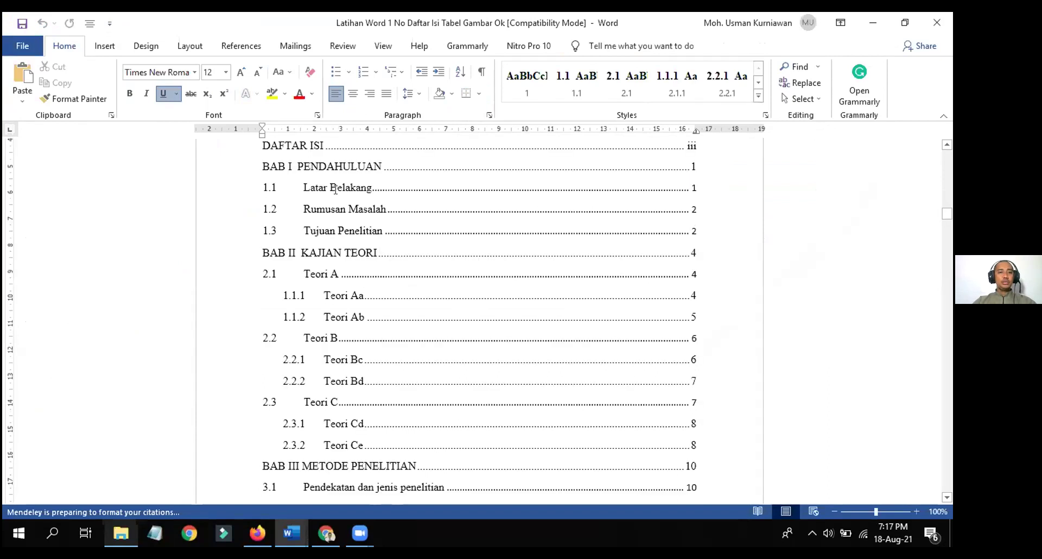
left_click(945, 144)
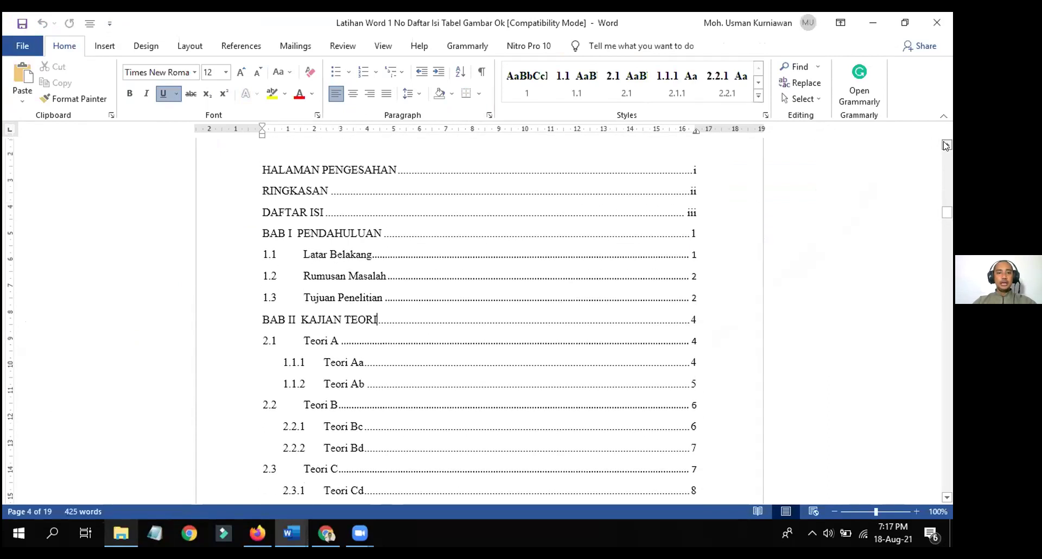
left_click(305, 254)
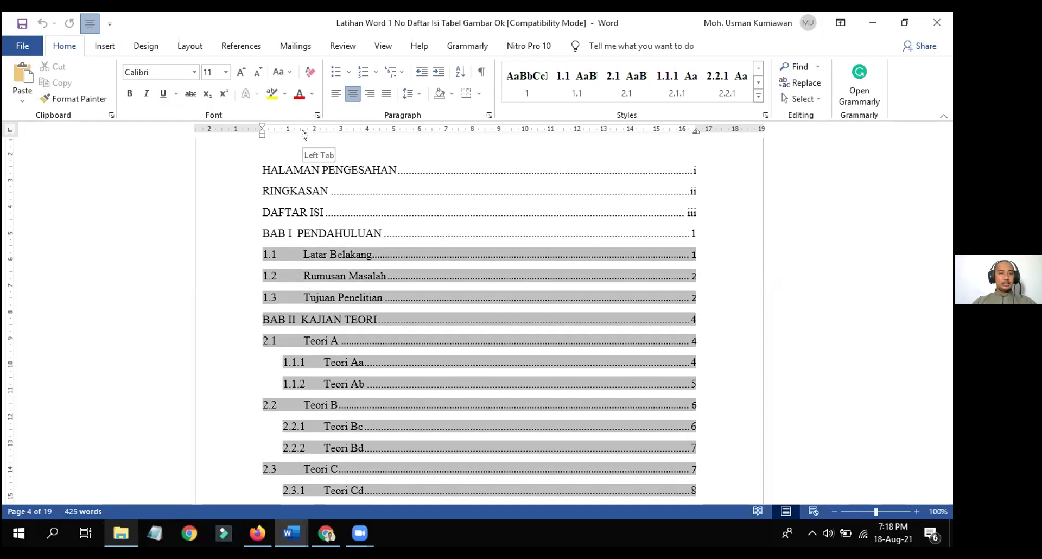
left_click_drag(302, 131, 283, 139)
key("ctrl+a")
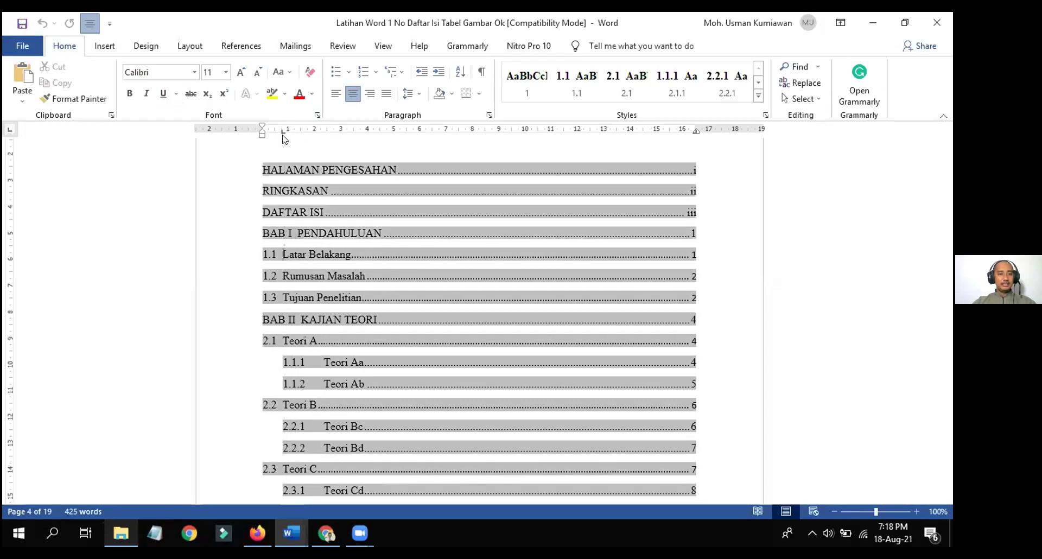
left_click(320, 297)
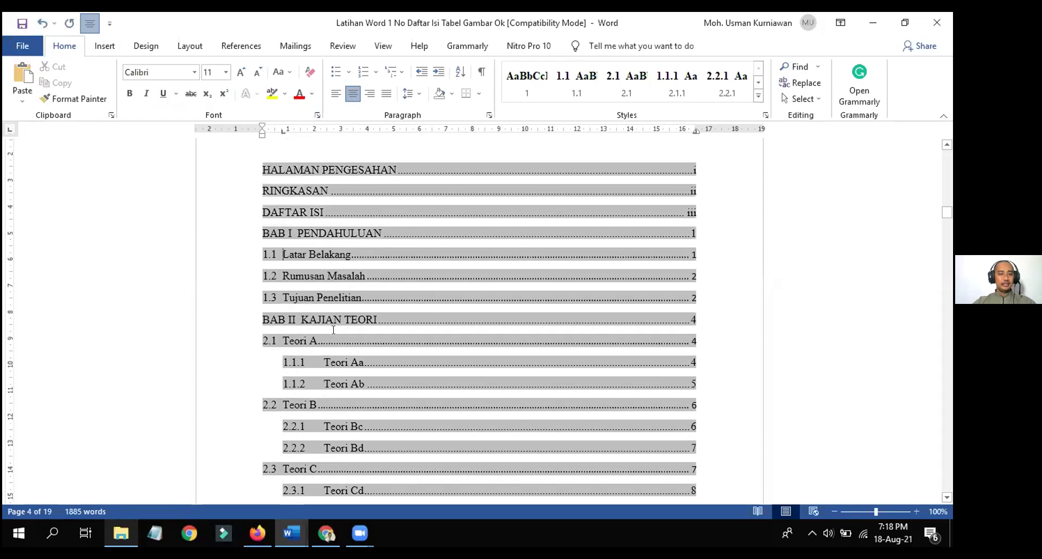
left_click(344, 363)
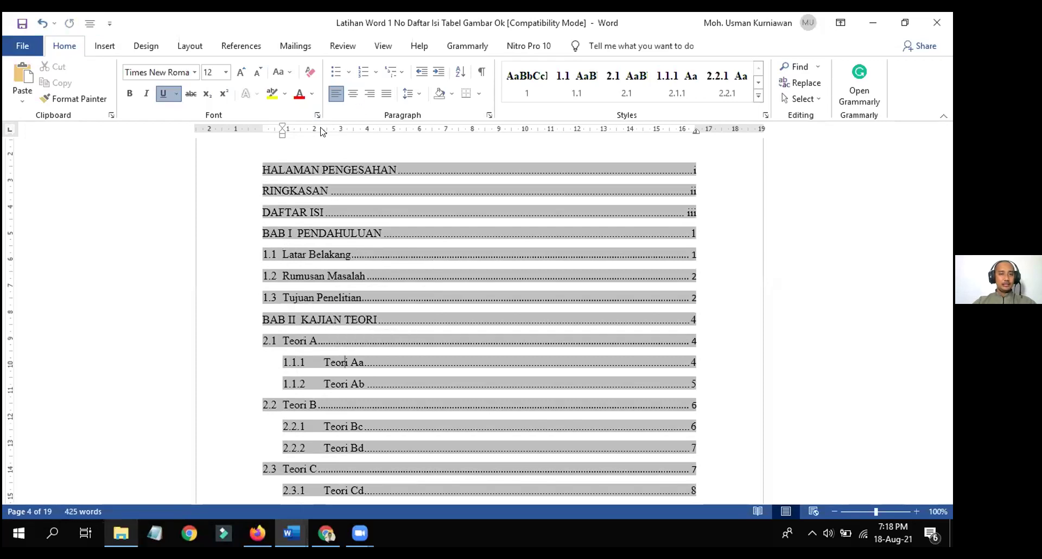
left_click_drag(325, 130, 324, 131)
left_click_drag(327, 108, 326, 108)
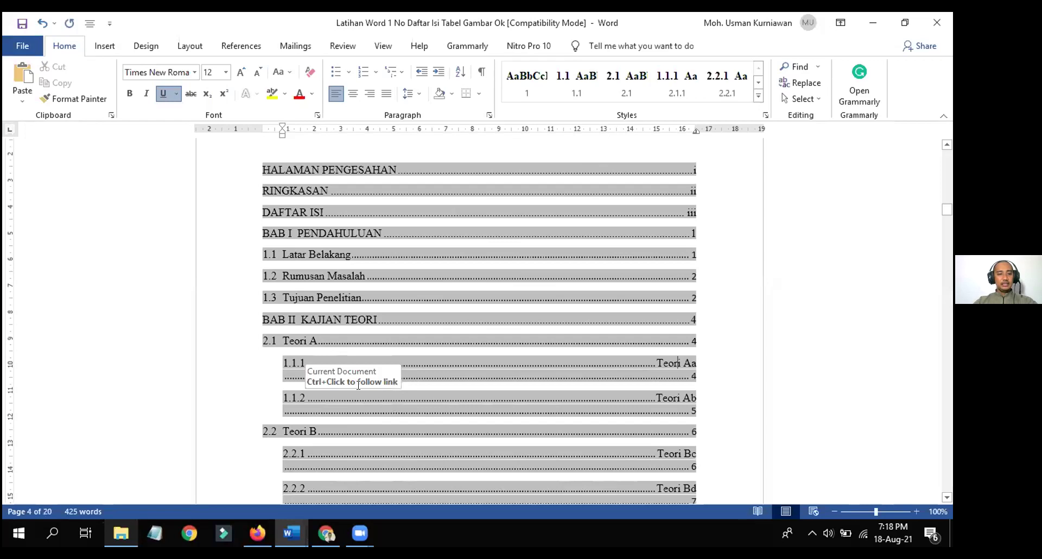
key("ctrl+z")
key("ctrl+z")
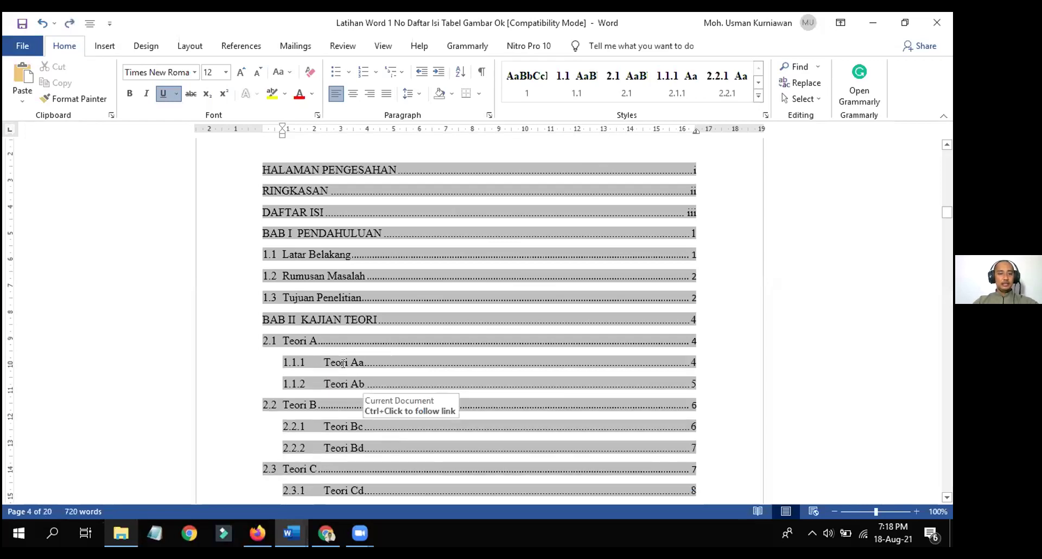
Move the left tab stop of the third-level contents entries, such as 1.1.1 Teori Aa, to about 1.8 cm
left_click(344, 363)
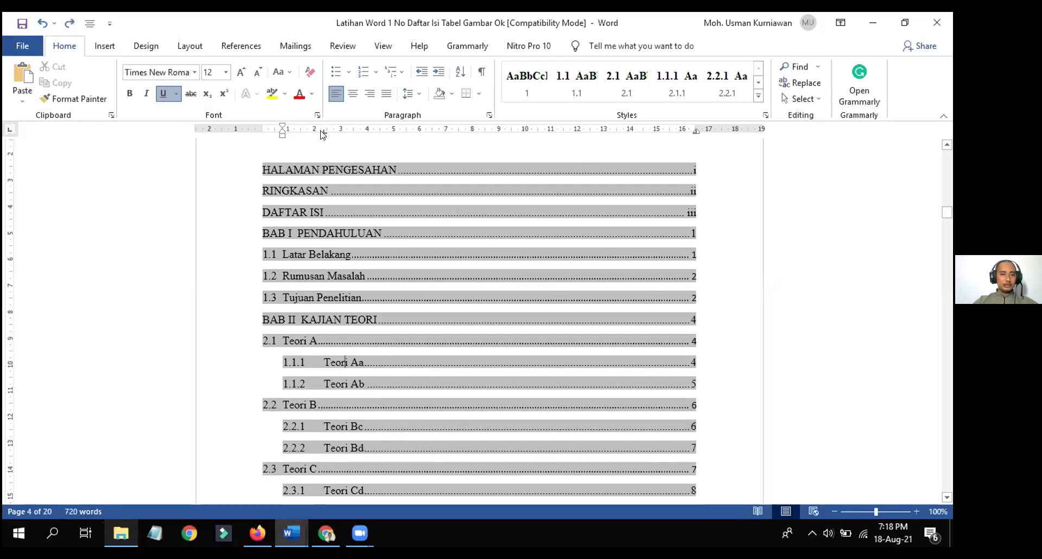
left_click_drag(323, 132, 308, 132)
scroll(394, 381, "down", 8)
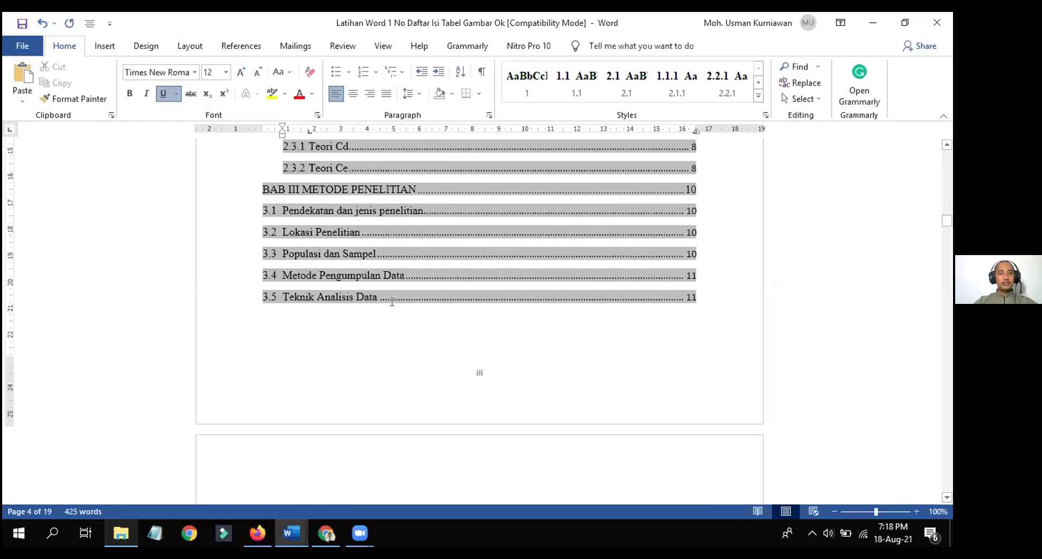
scroll(392, 302, "down", 10)
scroll(369, 245, "up", 8)
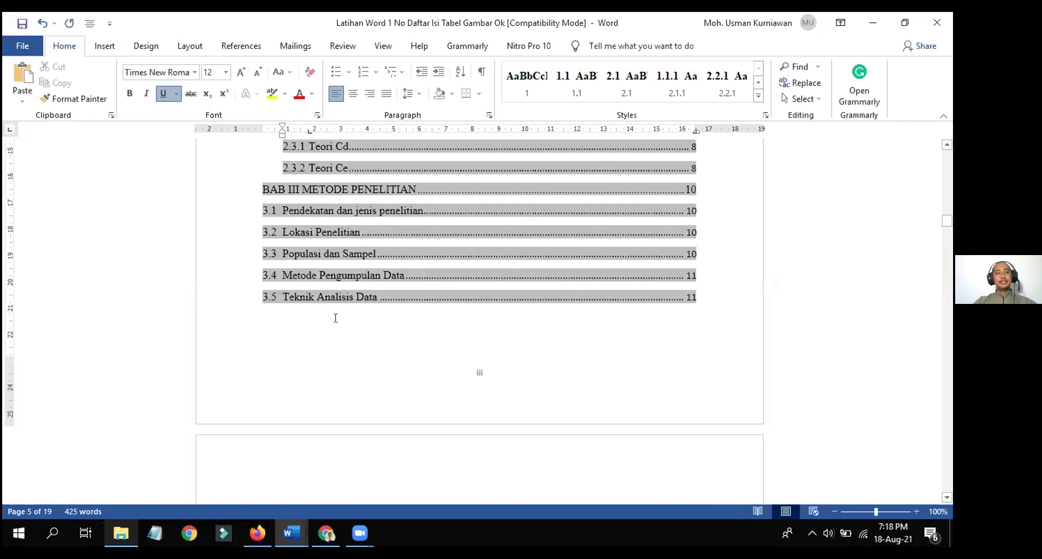
scroll(335, 318, "up", 8)
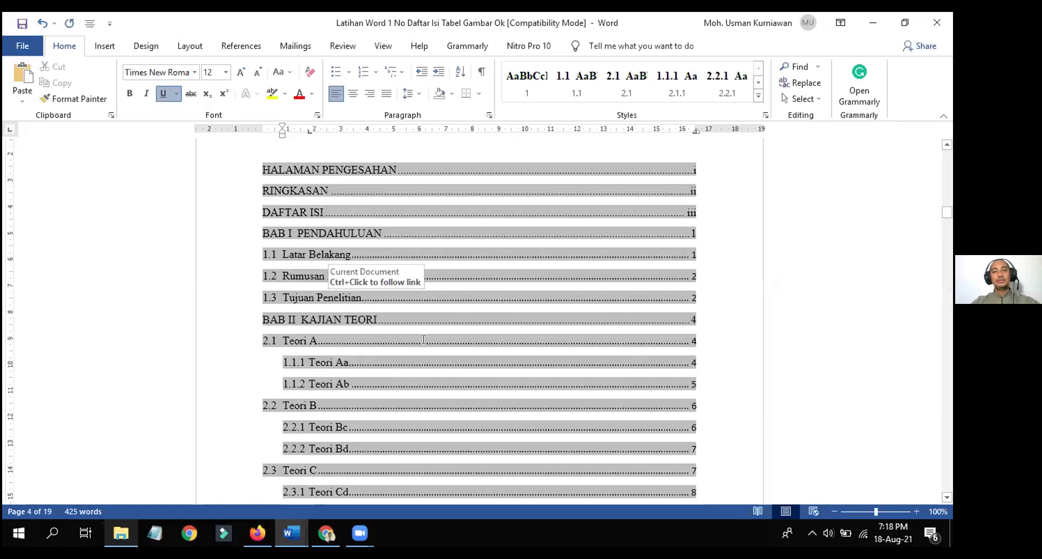
scroll(423, 340, "down", 8)
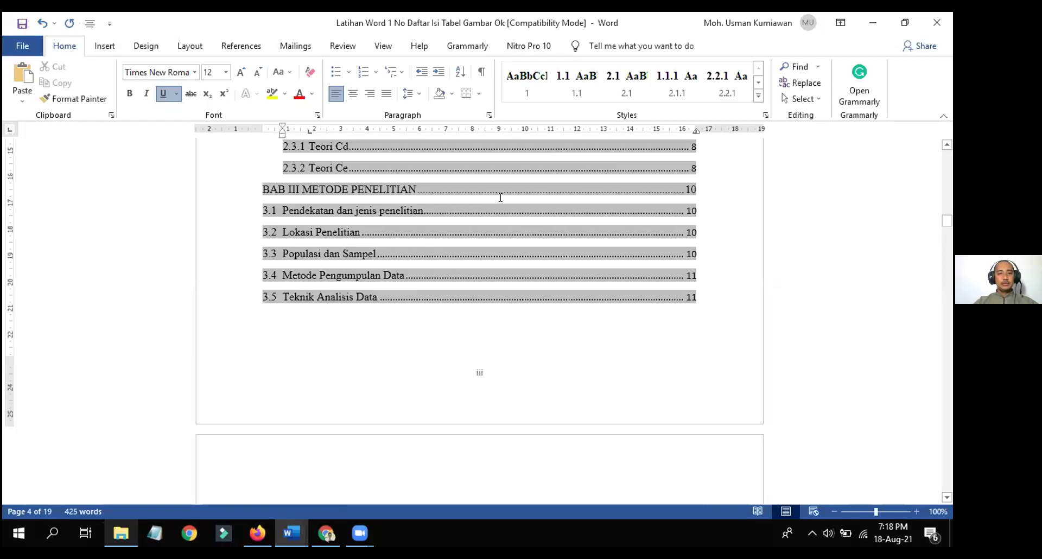
Select the whole table under the title "Tabel 1.1 Pembagian Penduduk" and start inserting a caption for it
scroll(501, 197, "down", 5)
double_click(489, 165)
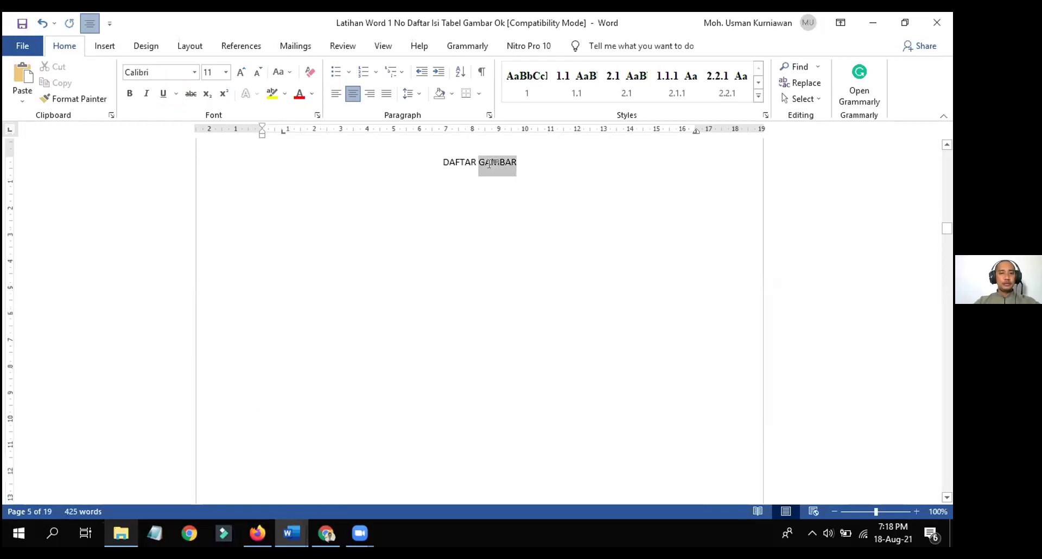
left_click(489, 164)
scroll(477, 263, "down", 10)
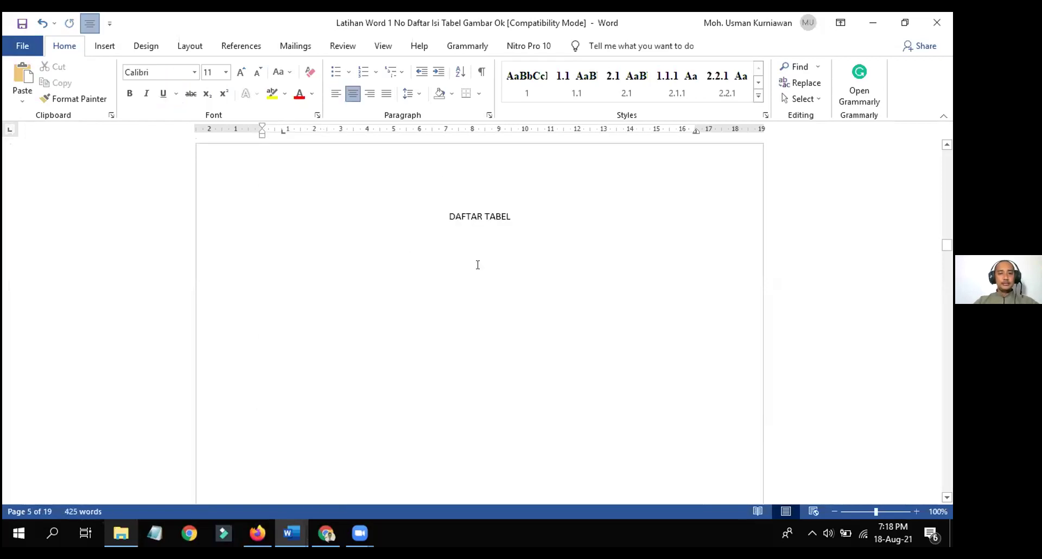
scroll(478, 265, "down", 10)
scroll(477, 264, "down", 10)
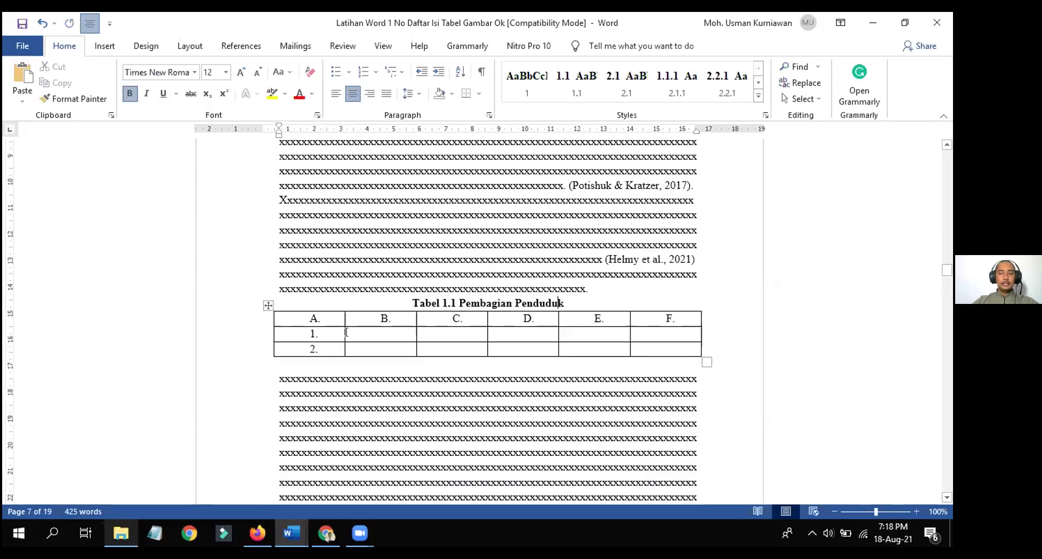
mouse_move(612, 345)
left_mouse_down()
mouse_move(655, 340)
mouse_move(607, 329)
left_mouse_up()
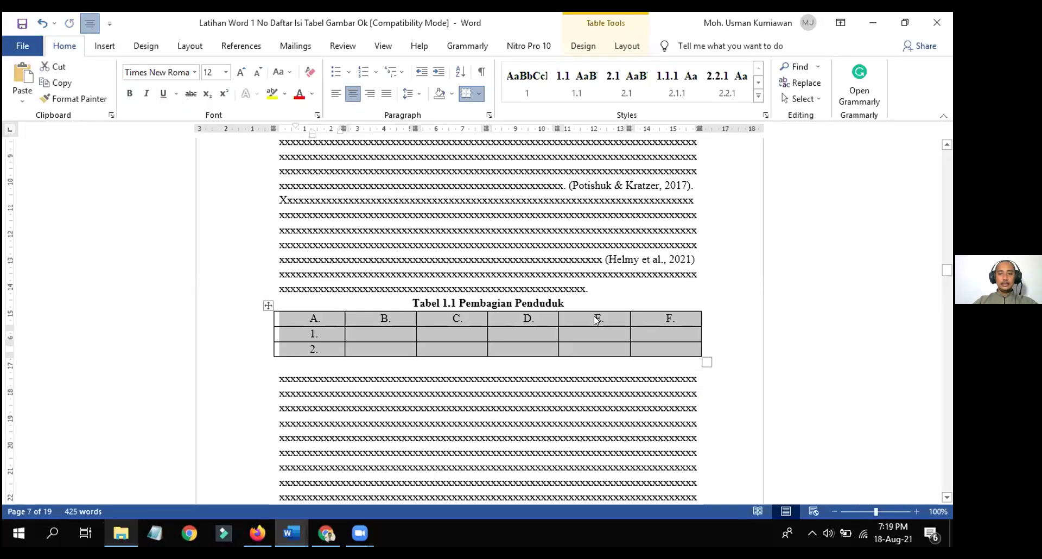
right_click(594, 319)
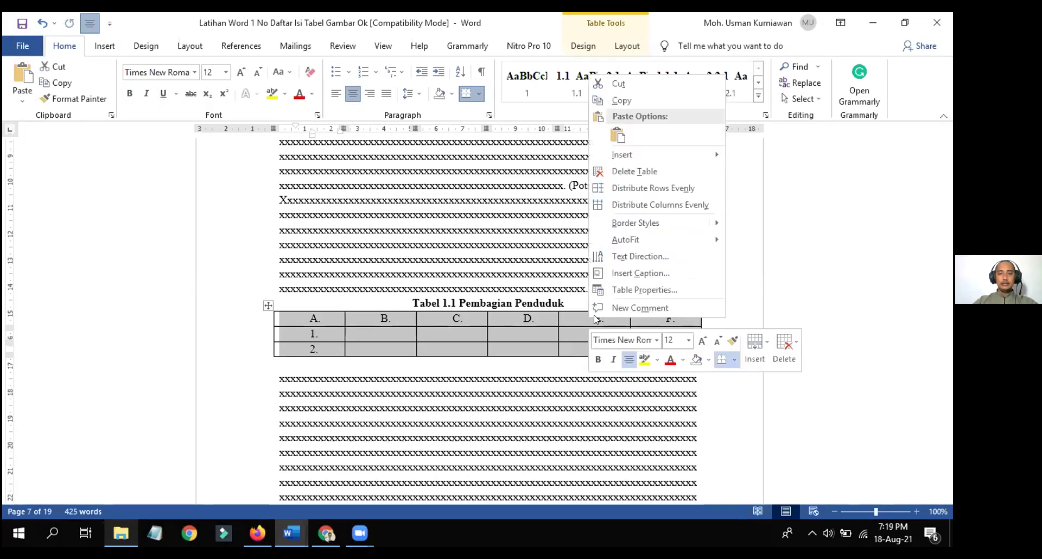
left_click(649, 273)
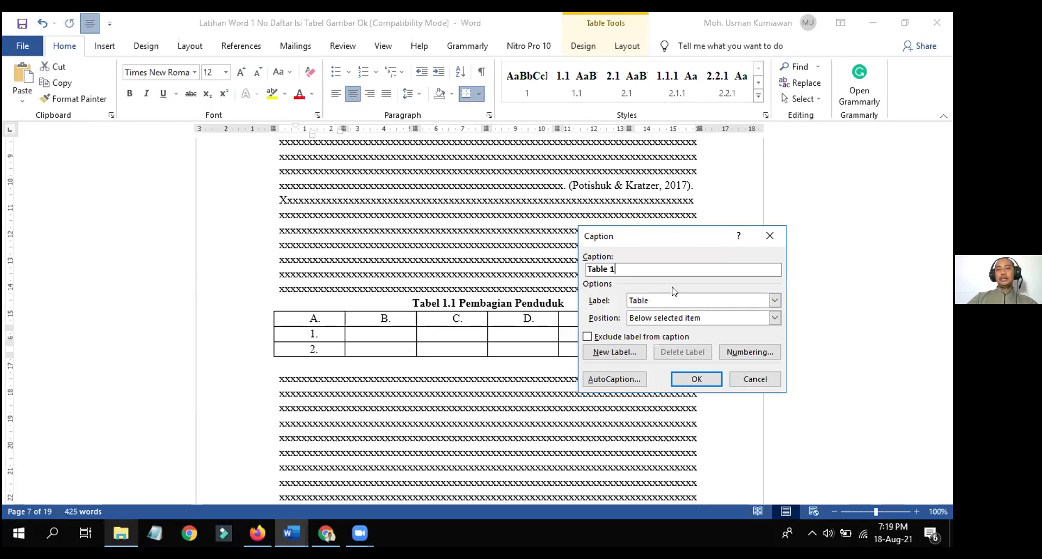
Delete the custom caption labels "Tabel 1.", "Gabar 2.", "Tabel 3." and "Tabel", keeping only Equation, Figure and Table
left_click(776, 297)
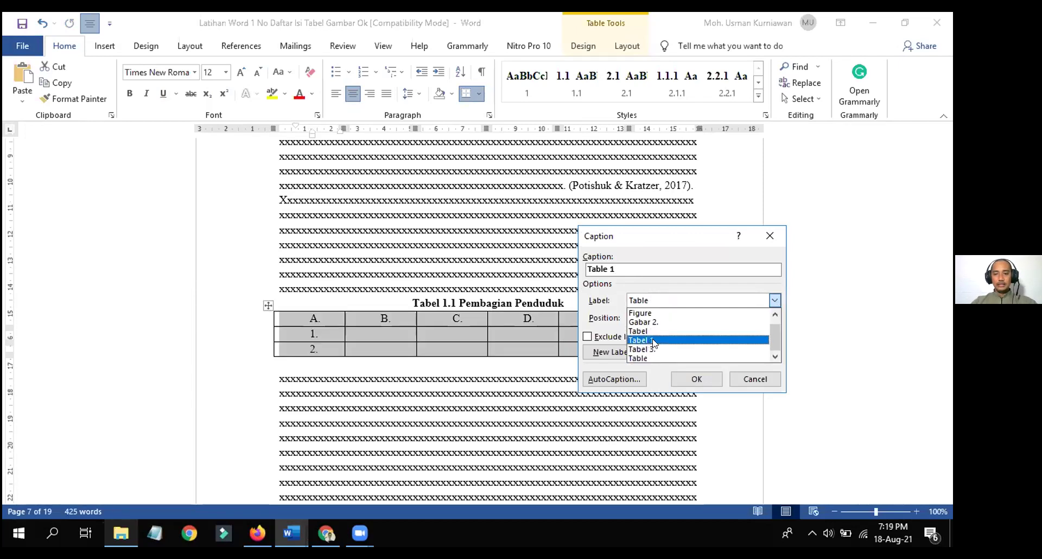
left_click(616, 354)
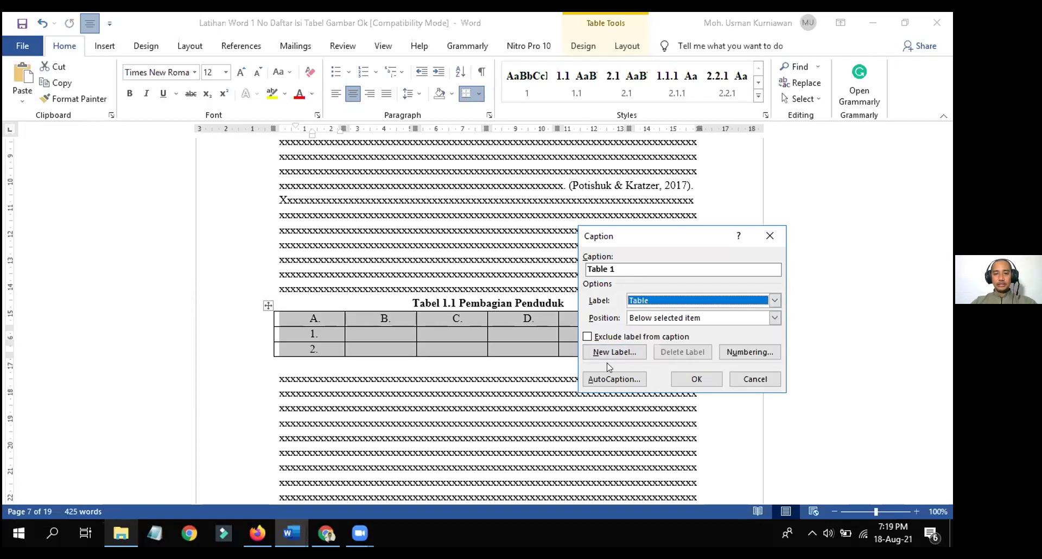
left_click(657, 305)
left_click(685, 341)
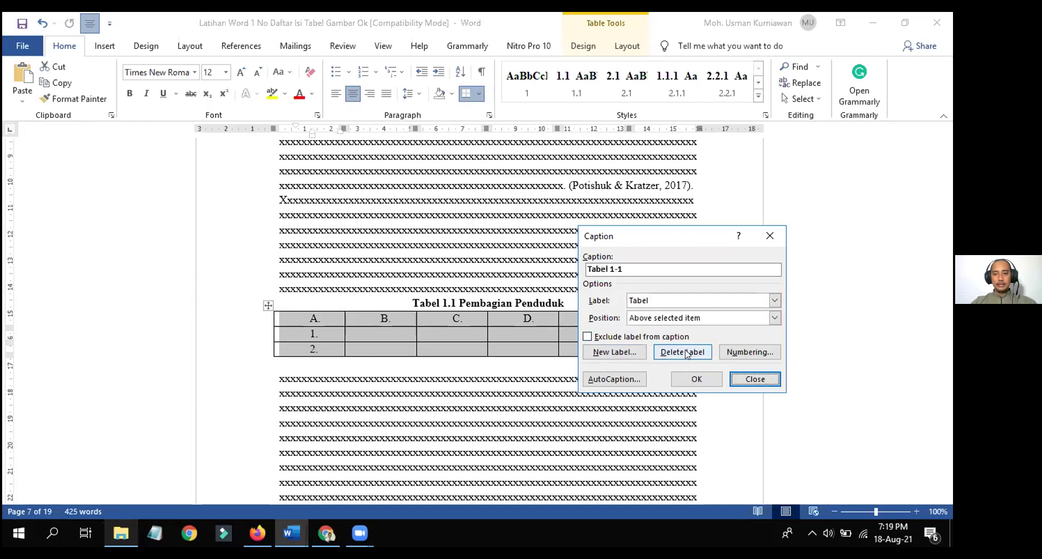
left_click(775, 301)
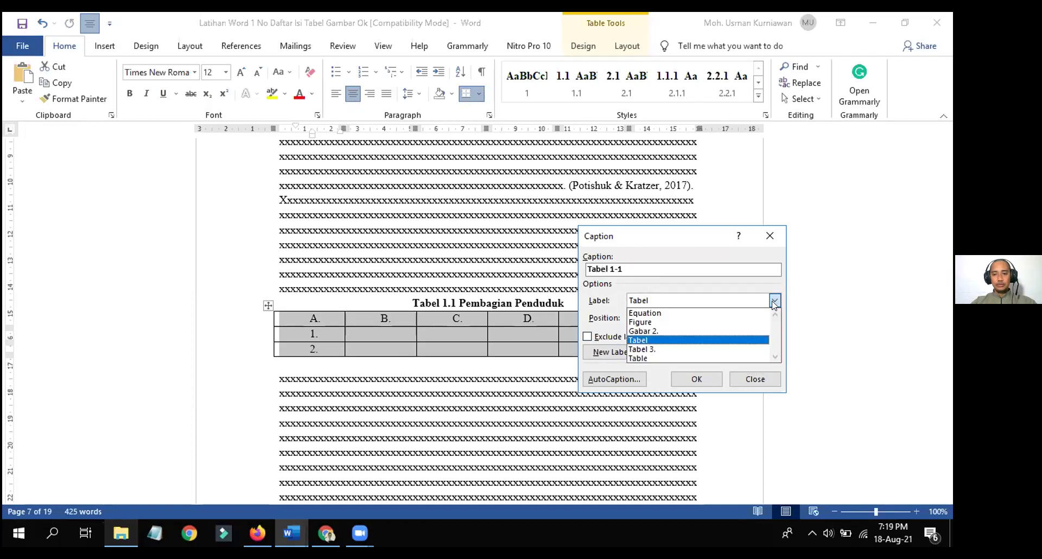
left_click(659, 322)
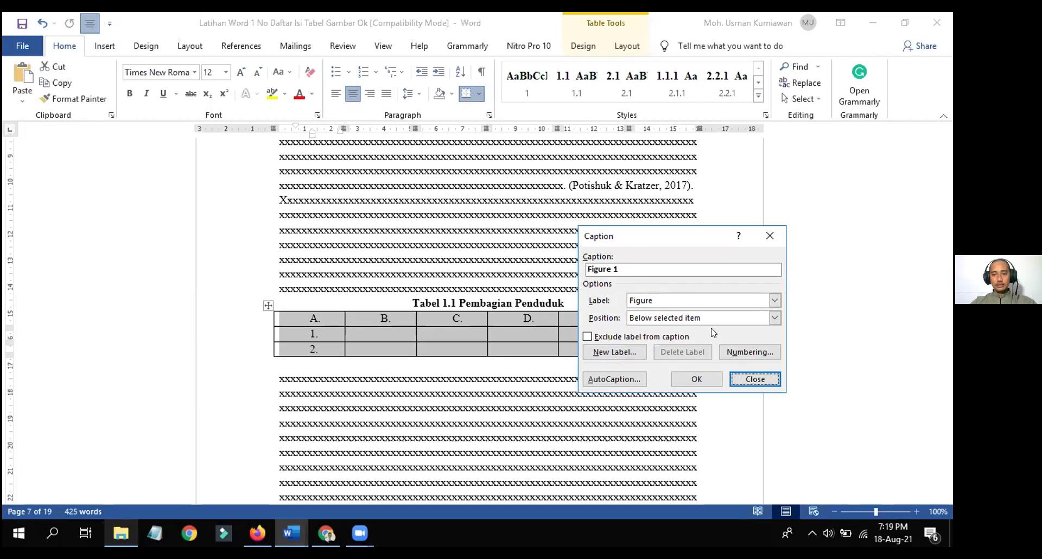
left_click(775, 301)
left_click(684, 340)
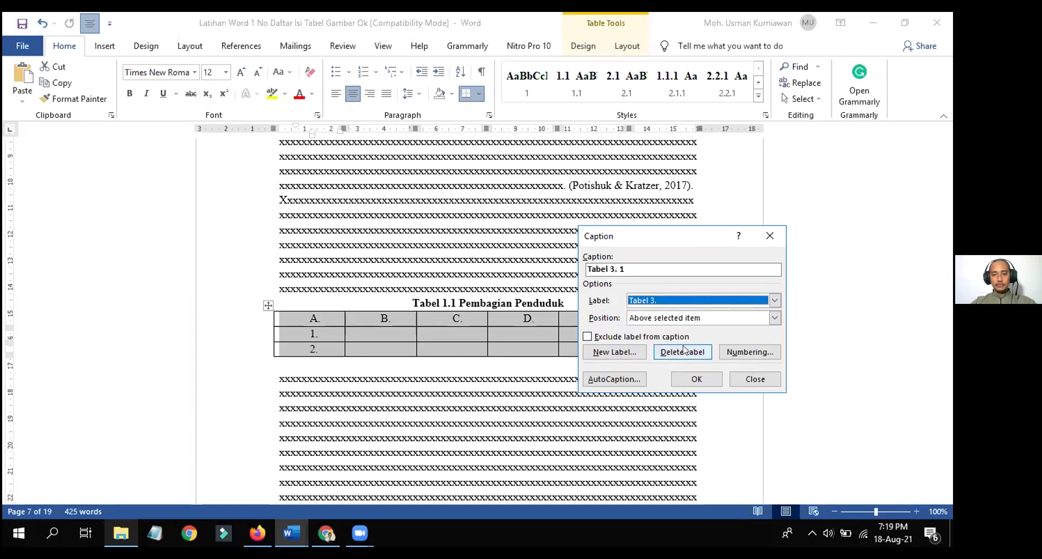
left_click(683, 352)
left_click(774, 300)
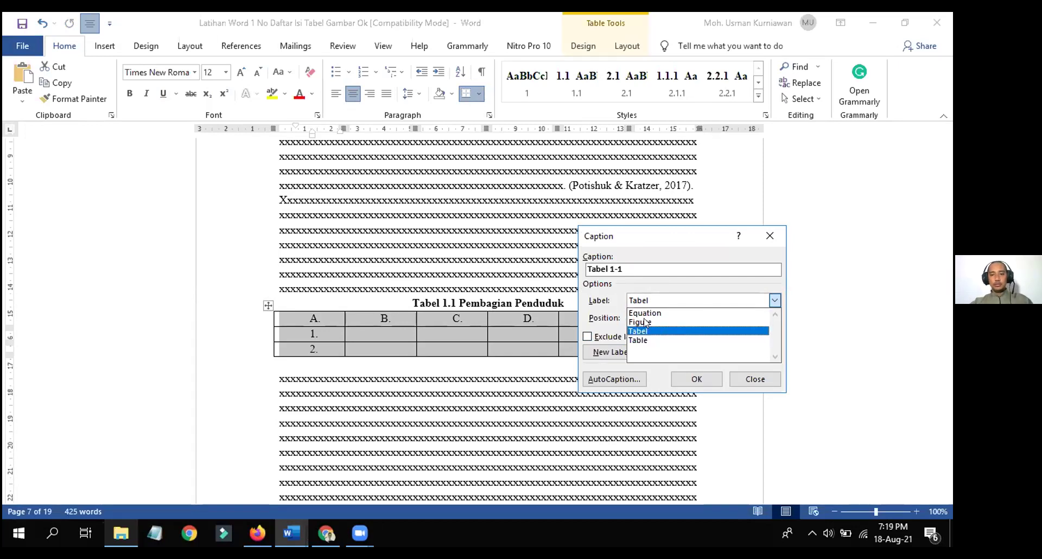
left_click(668, 360)
left_click(683, 353)
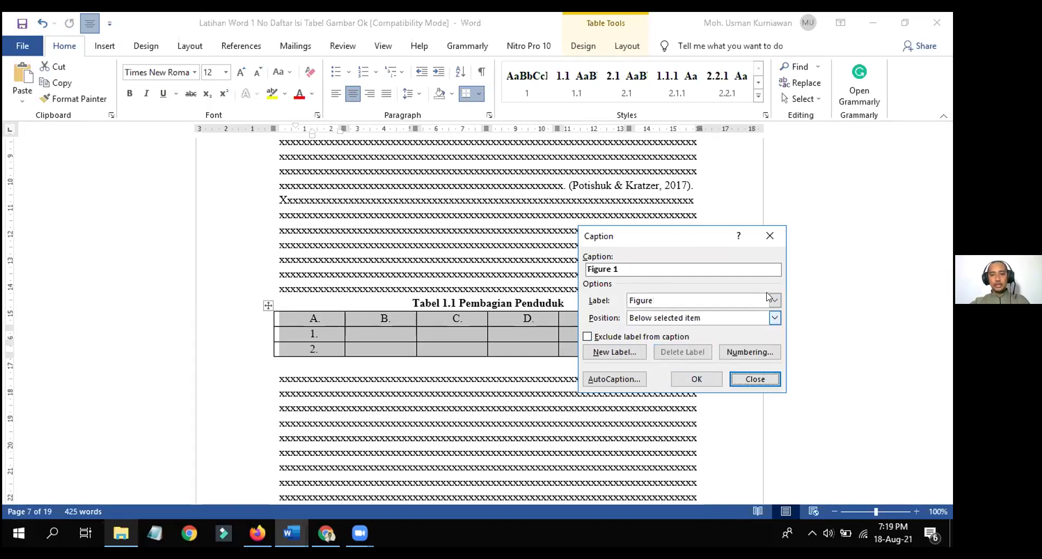
left_click(774, 300)
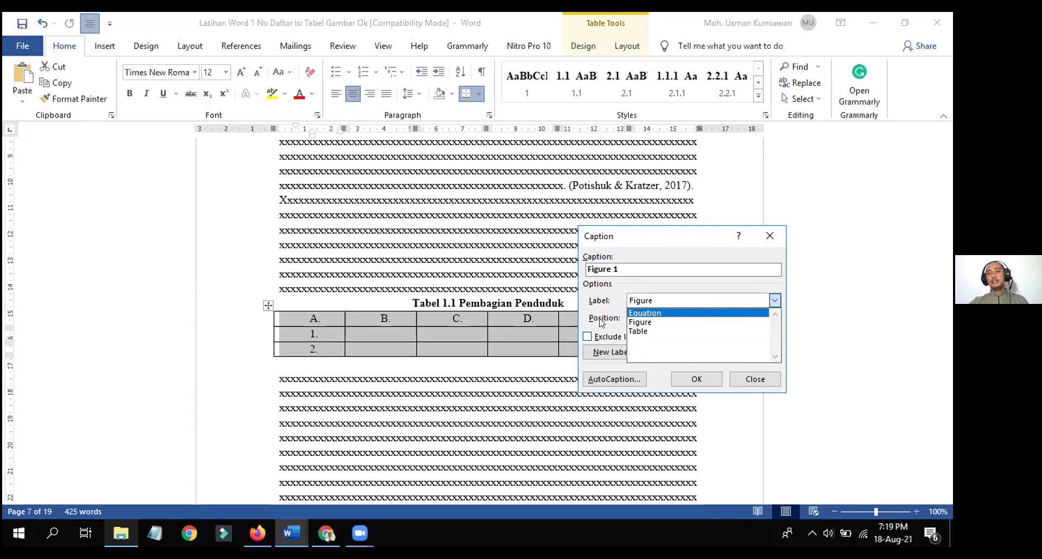
left_click(609, 299)
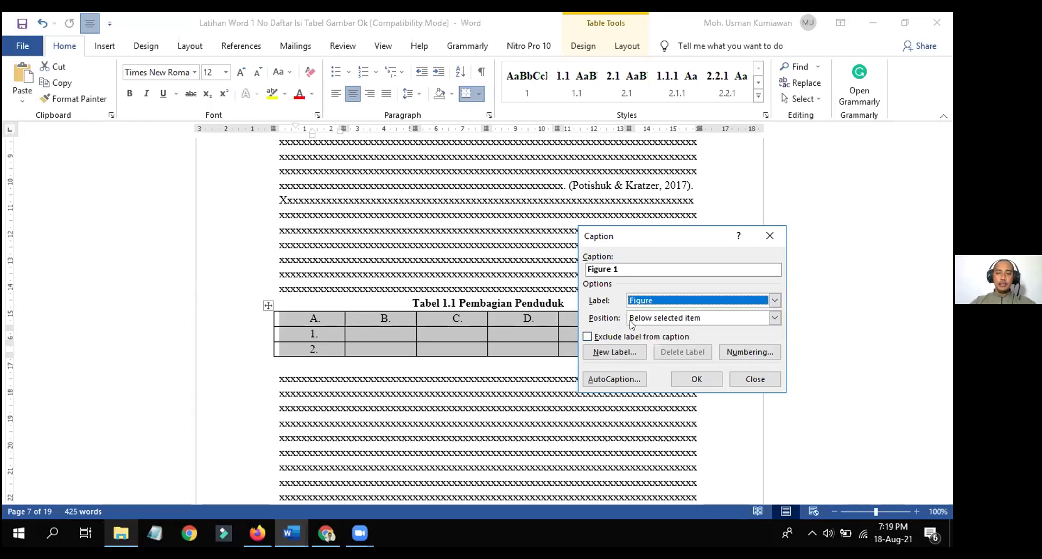
Create a new caption label named "Tabel 1." for the selected table
left_click(621, 354)
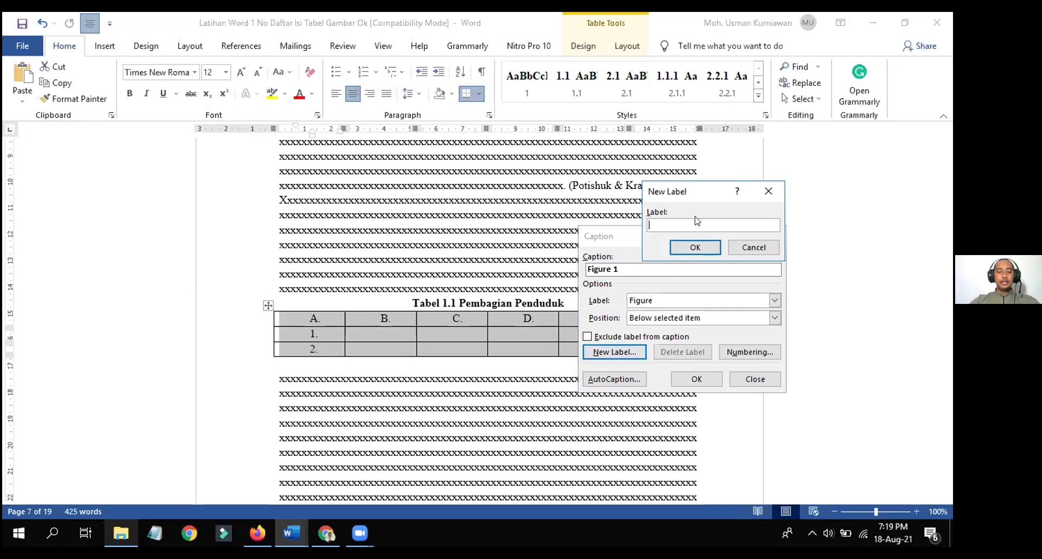
type("Tabel")
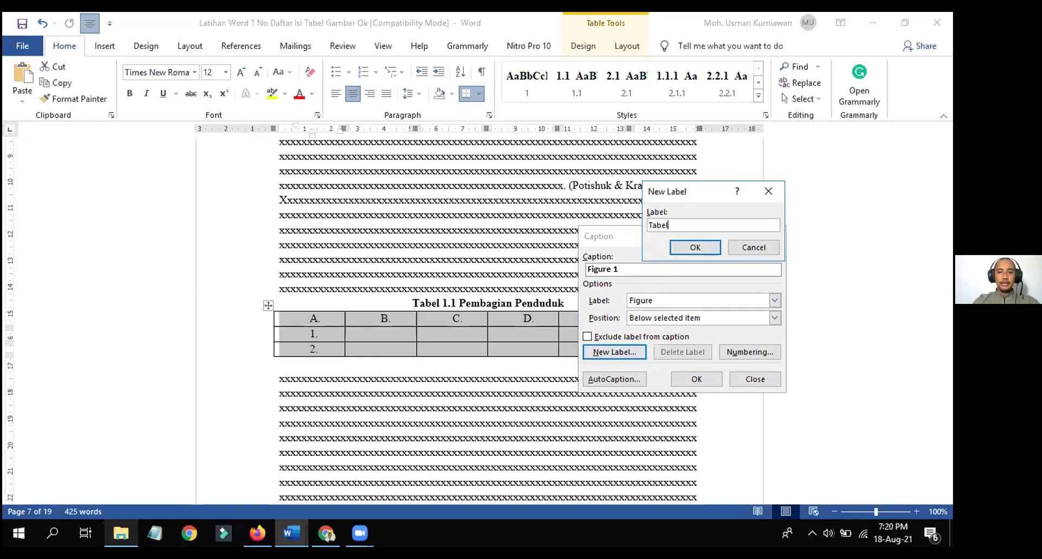
type(" 1.")
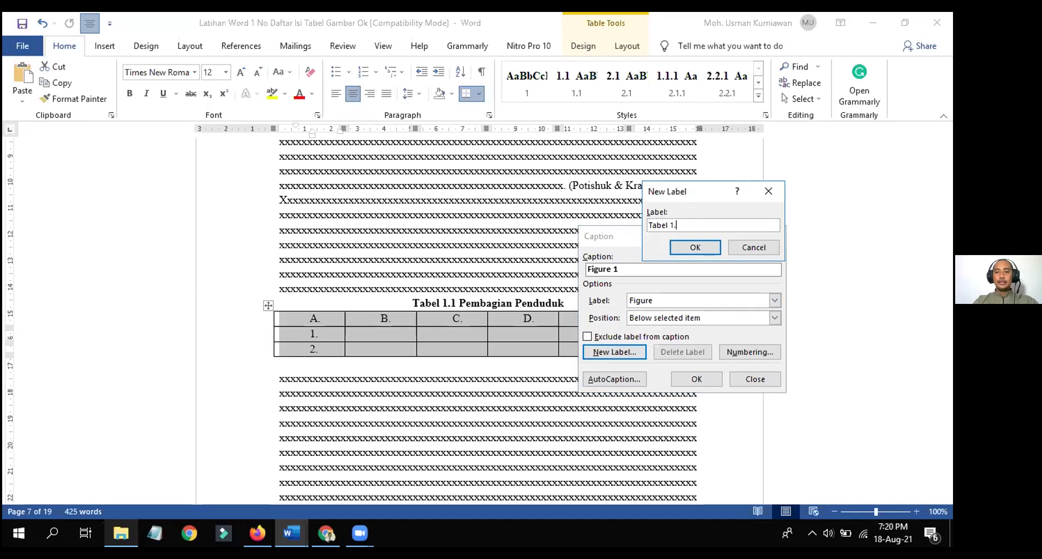
left_click(695, 247)
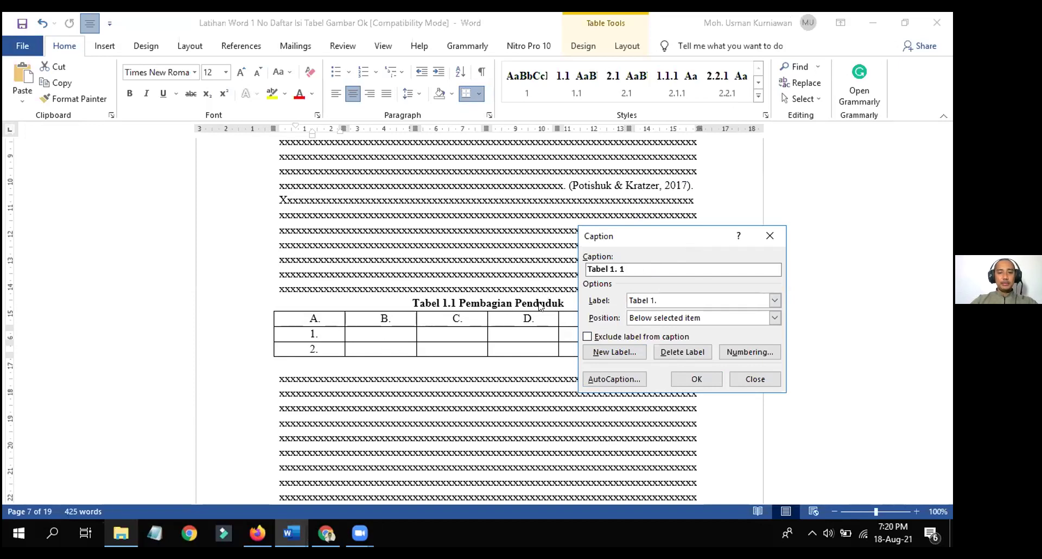
Complete the caption text as "Tabel 1. 1 Pembagian Penduduk" and insert it above the selected table
type("Pembagian Penduduk")
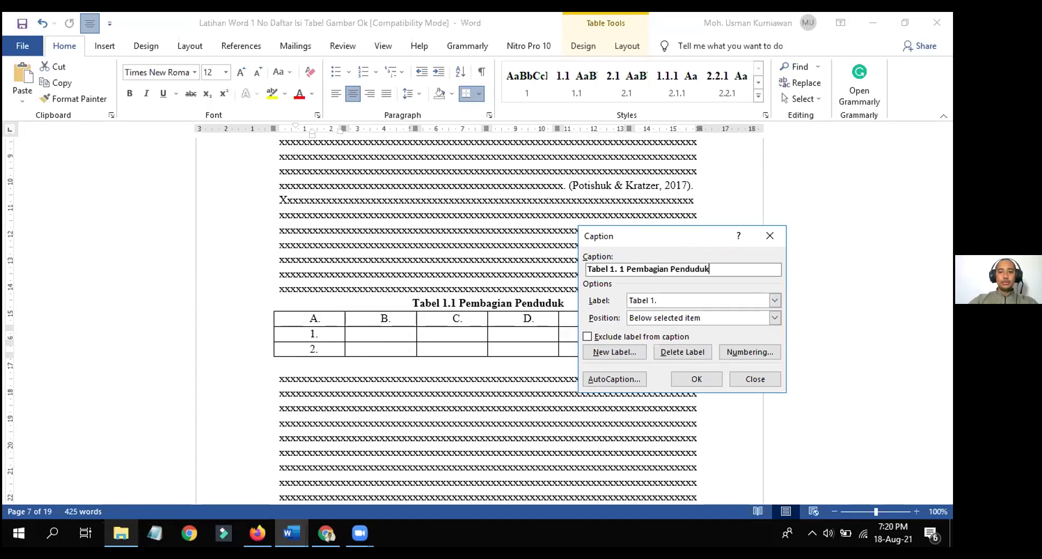
left_click(775, 318)
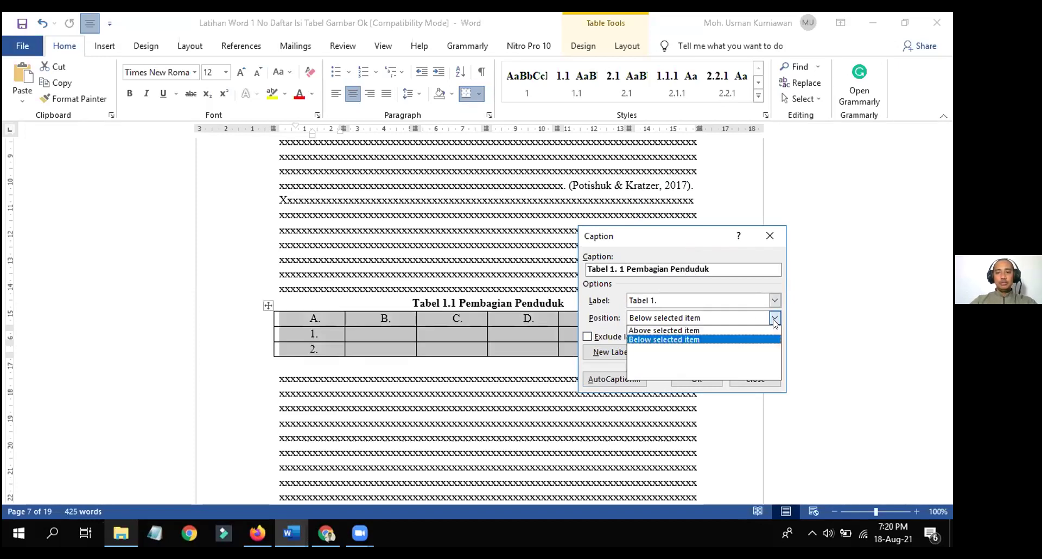
left_click(673, 330)
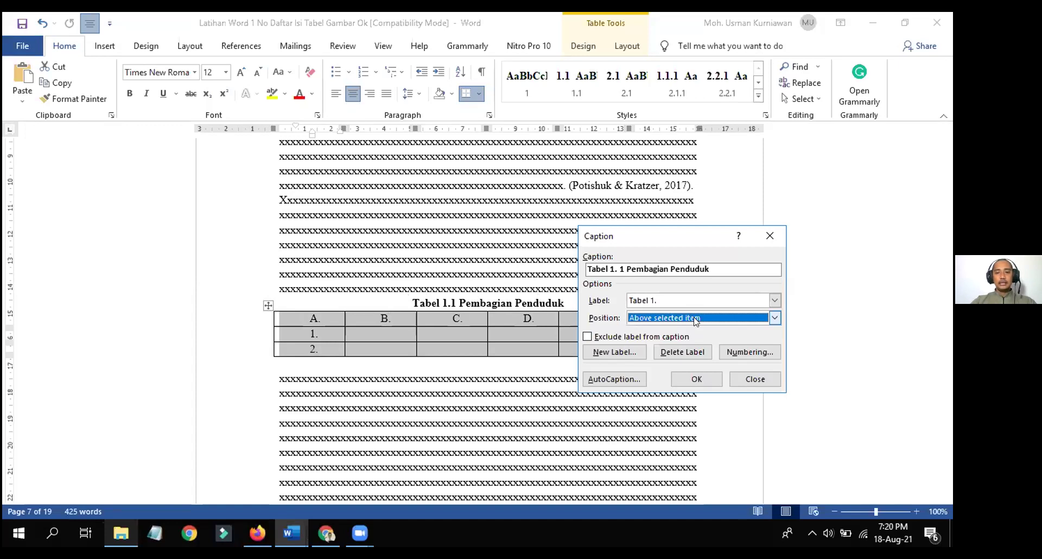
left_click(730, 318)
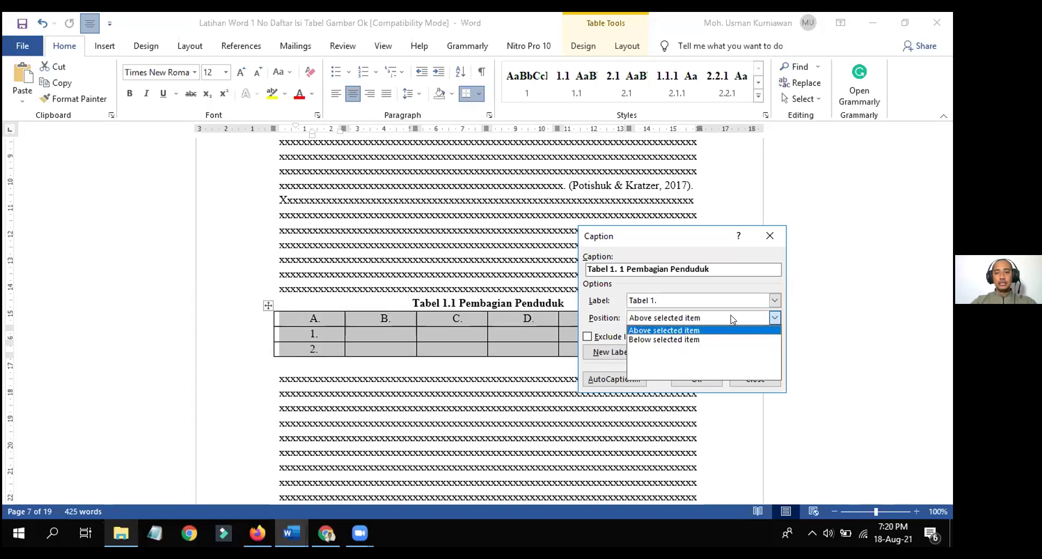
left_click(687, 340)
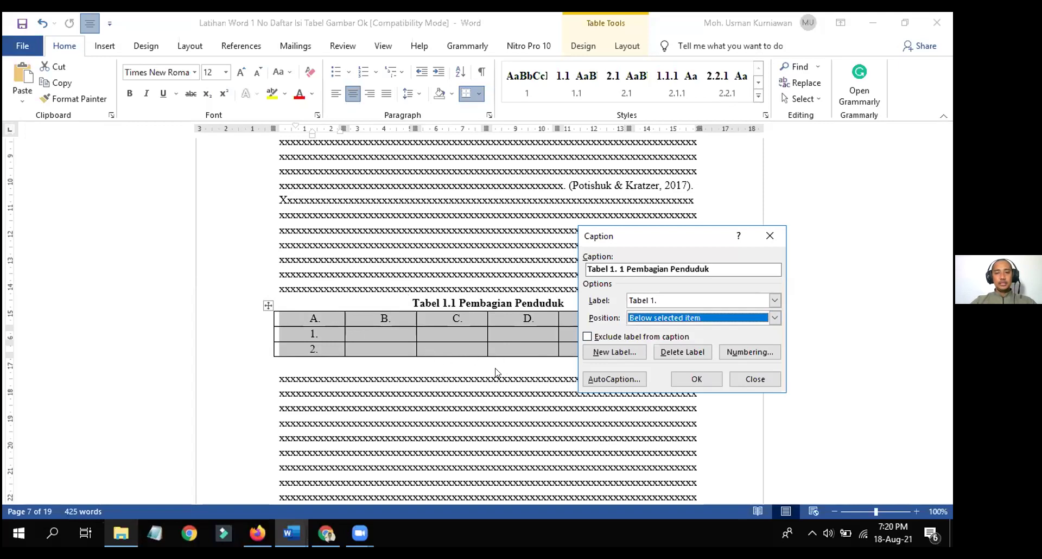
left_click(655, 319)
left_click(666, 329)
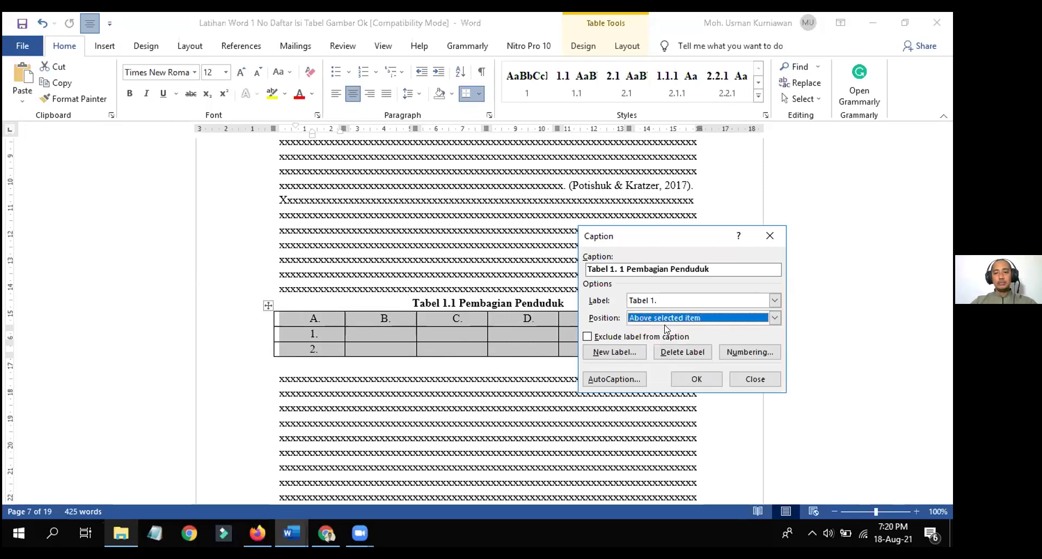
left_click(694, 379)
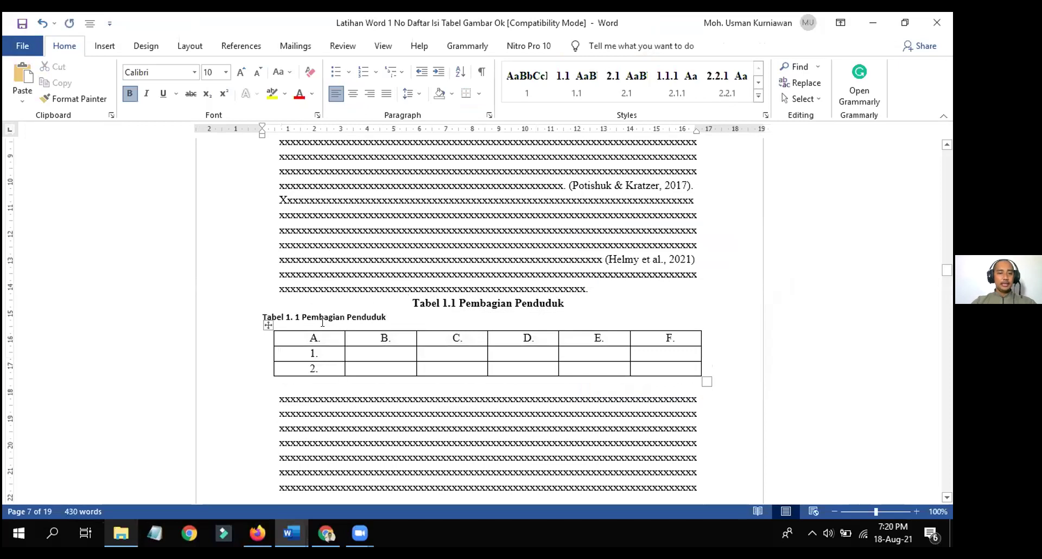
Delete the old manual title "Tabel 1.1 Pembagian Penduduk" and add a blank line between the body text and the new caption
left_click_drag(567, 303, 423, 304)
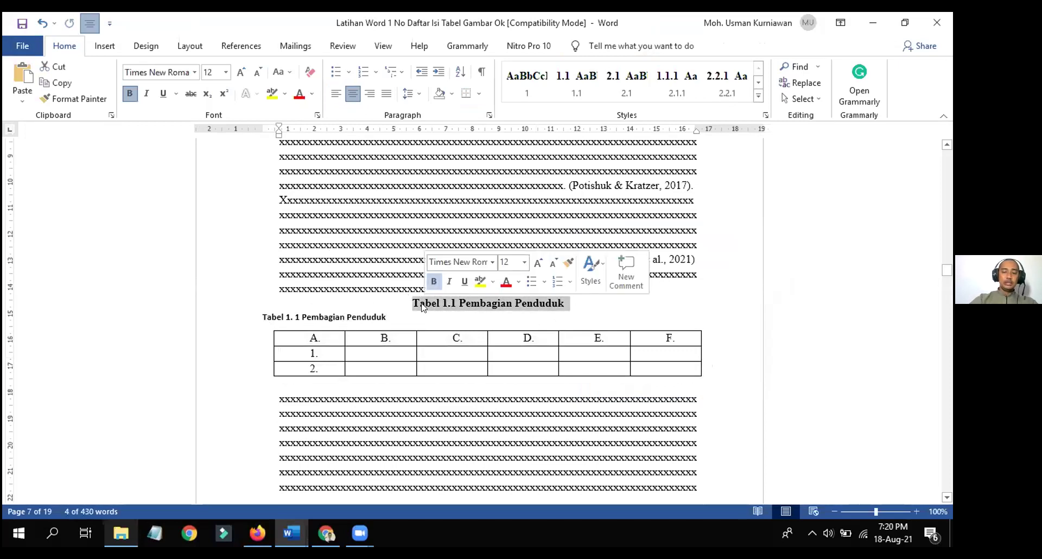
key("Delete")
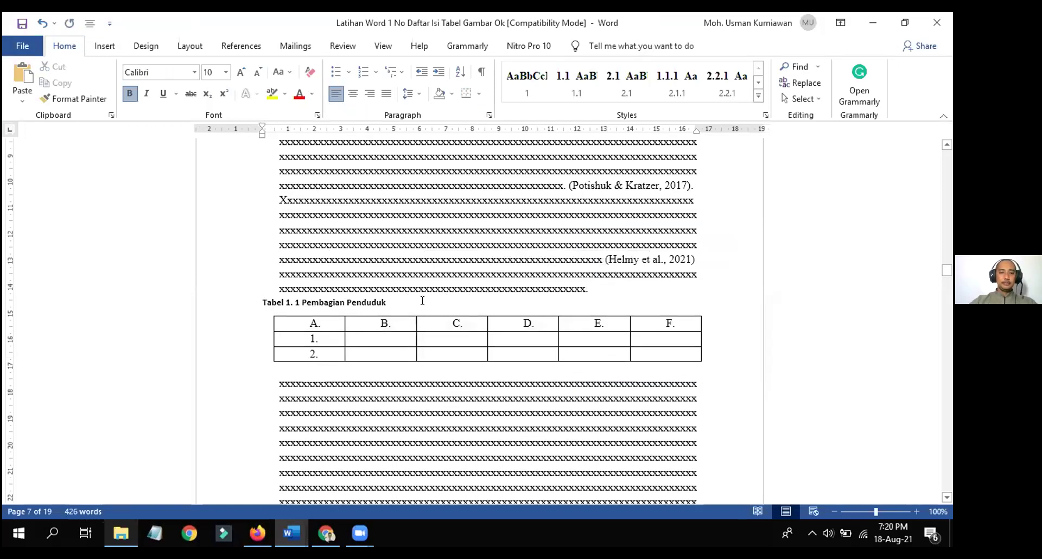
left_click(600, 285)
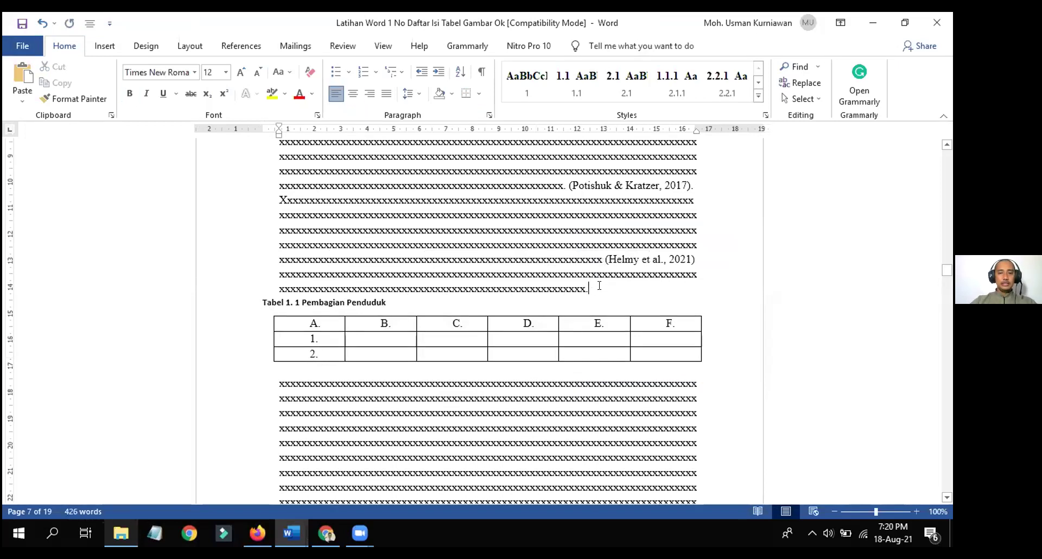
key("Return")
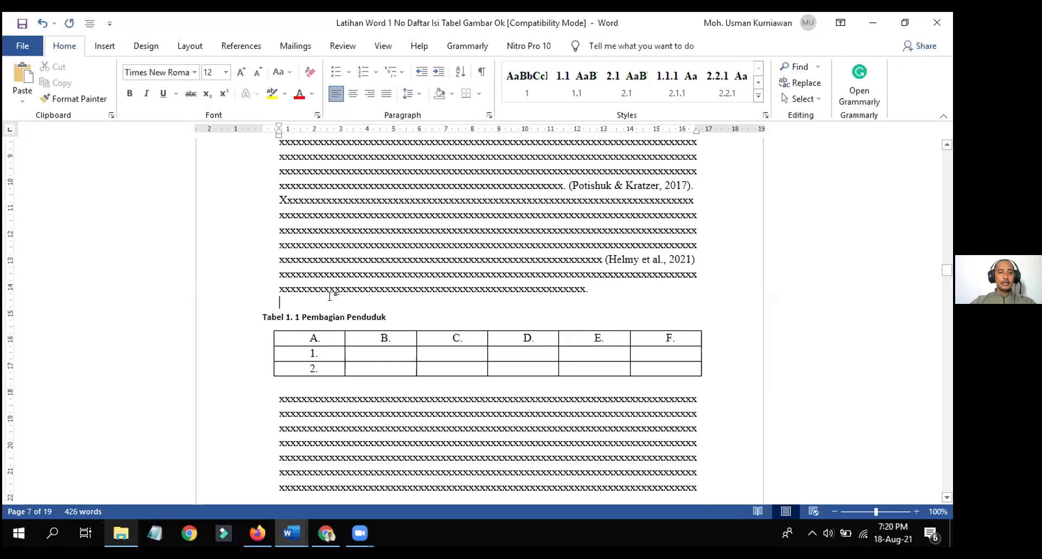
Set the font of the "Tabel 1. 1 Pembagian Penduduk" caption to Times New Roman
left_click(333, 314)
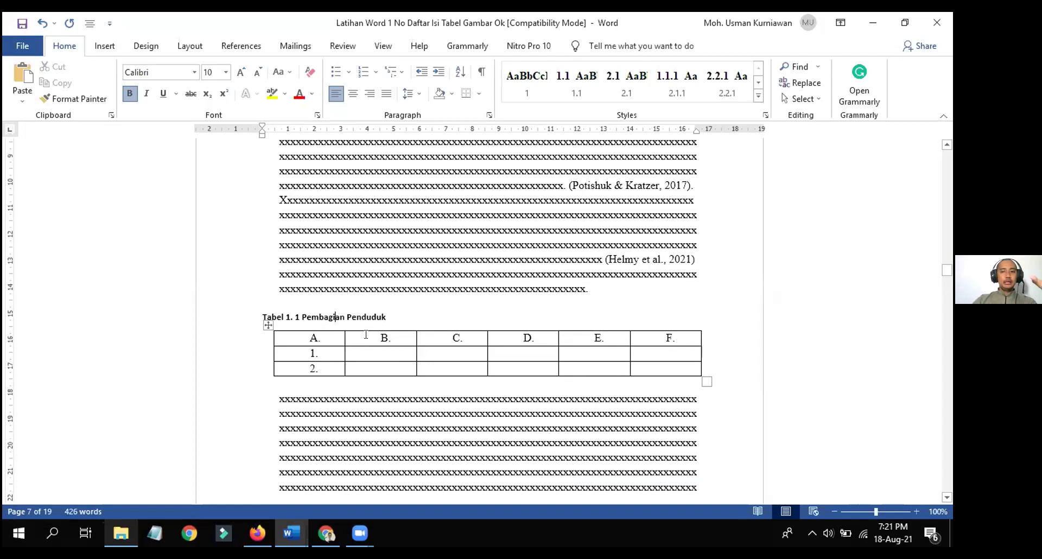
triple_click(299, 314)
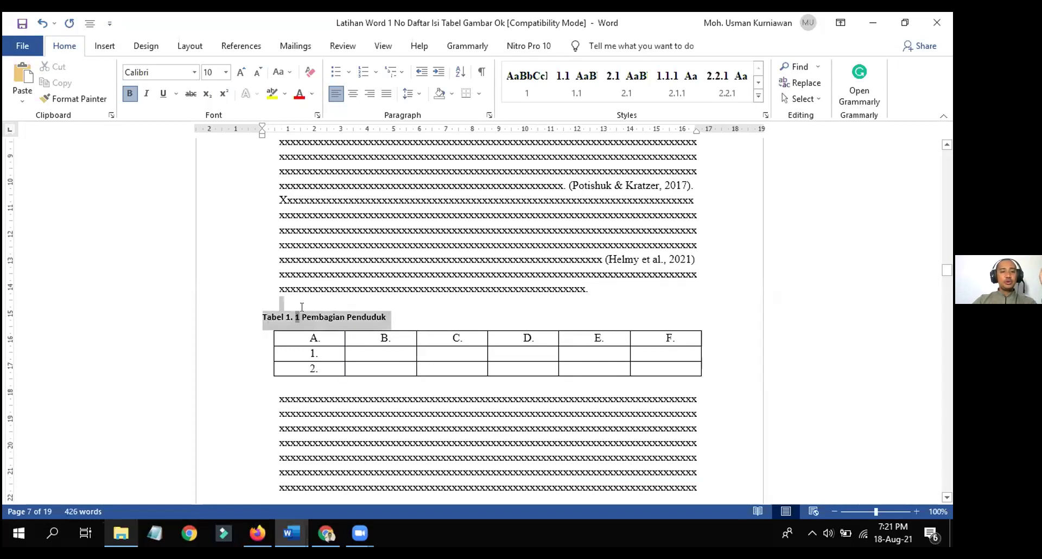
left_click(175, 70)
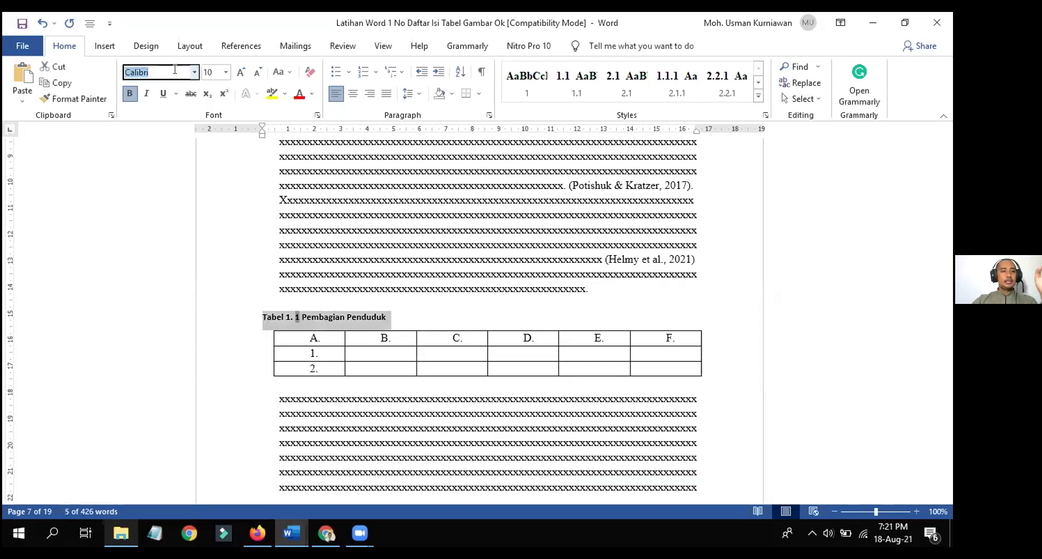
left_click(426, 324)
triple_click(329, 314)
left_click(163, 72)
type("Times New Roma")
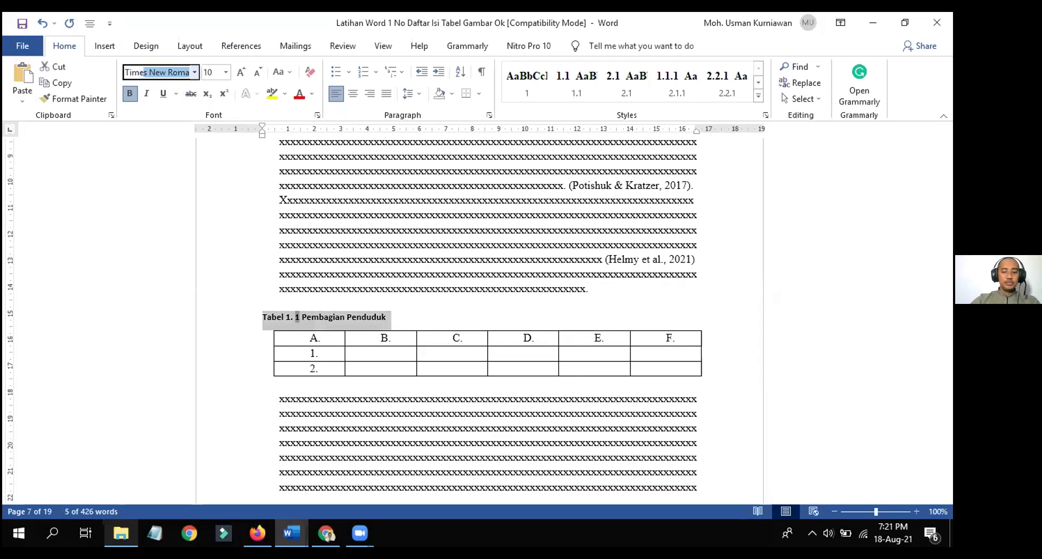
key("Return")
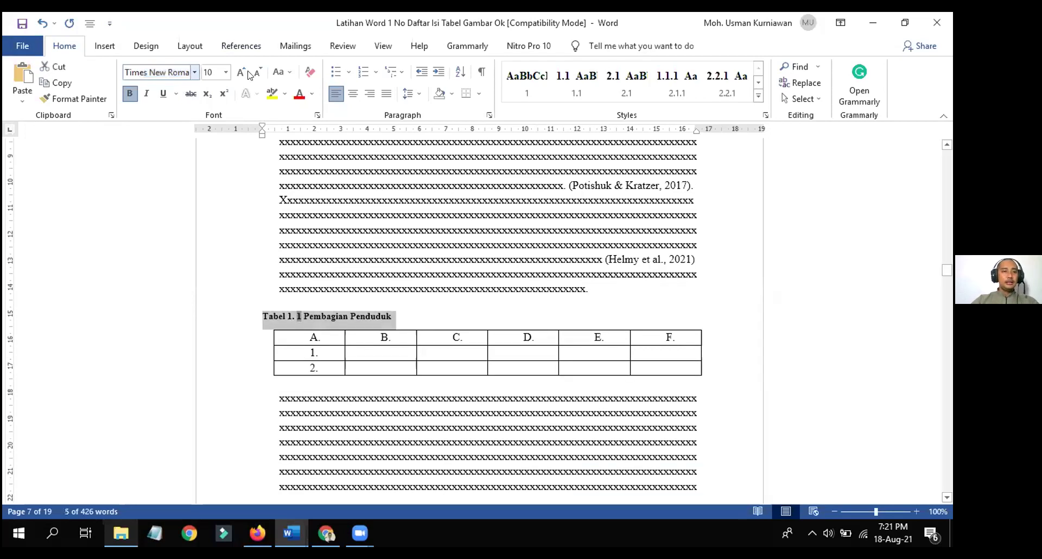
Set the "Tabel 1. 1 Pembagian Penduduk" caption to size 12 and center it above the table
left_click(213, 72)
type("12")
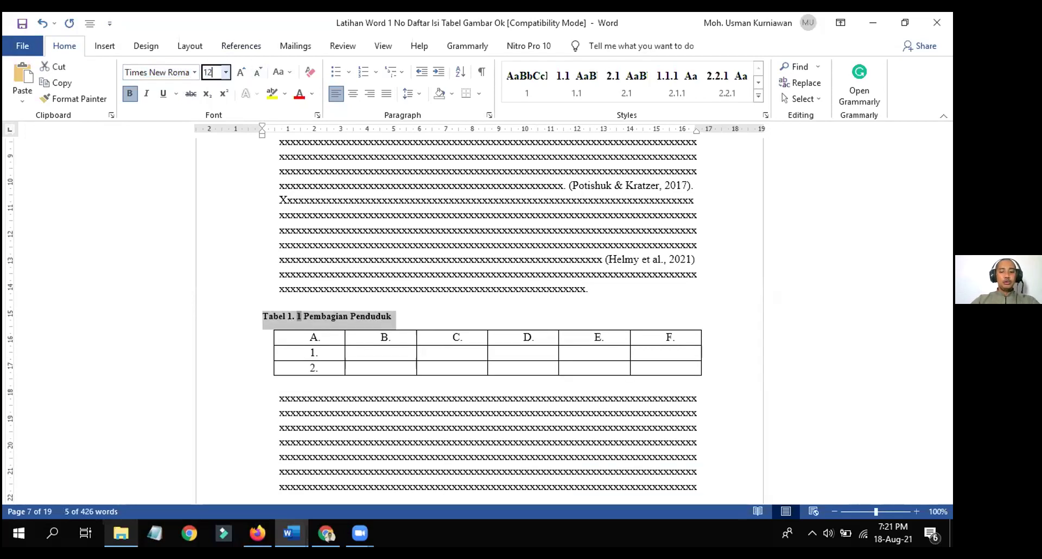
key("Return")
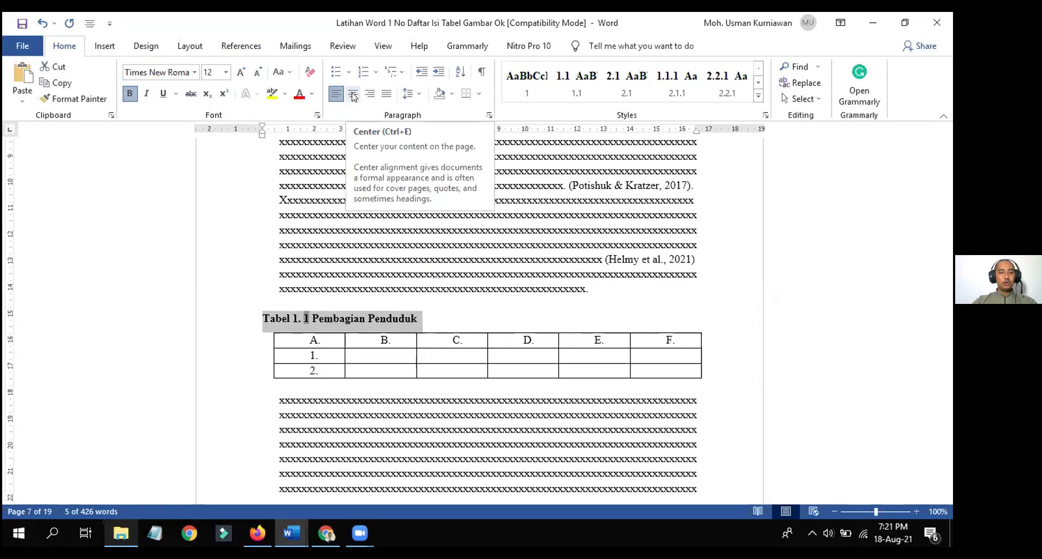
left_click(353, 95)
left_click(601, 318)
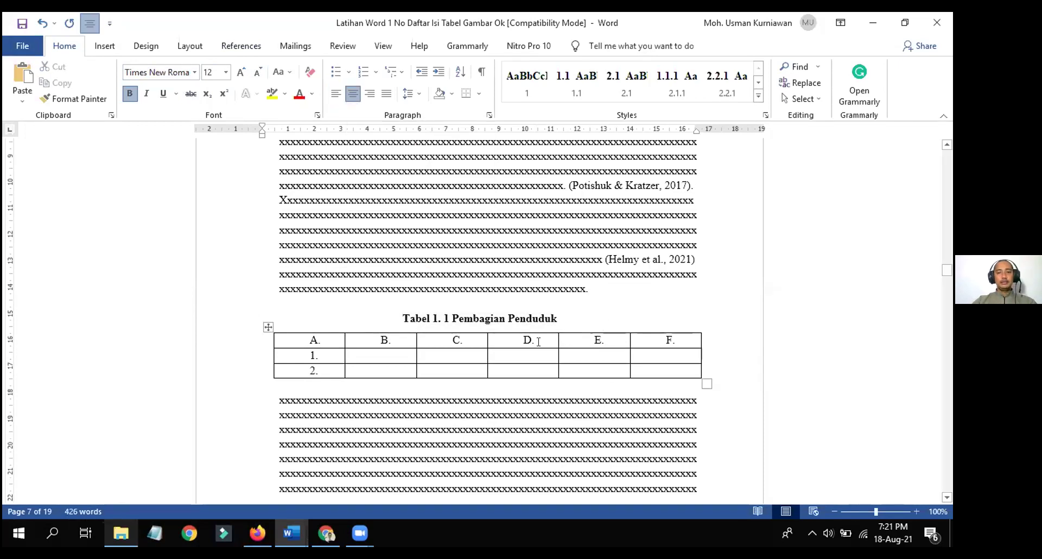
Select the whole table under the title "Tabel 3.1 Pembagian Populasi Sampel" and start inserting a caption for it
scroll(539, 358, "down", 10)
scroll(538, 359, "down", 20)
scroll(540, 363, "down", 20)
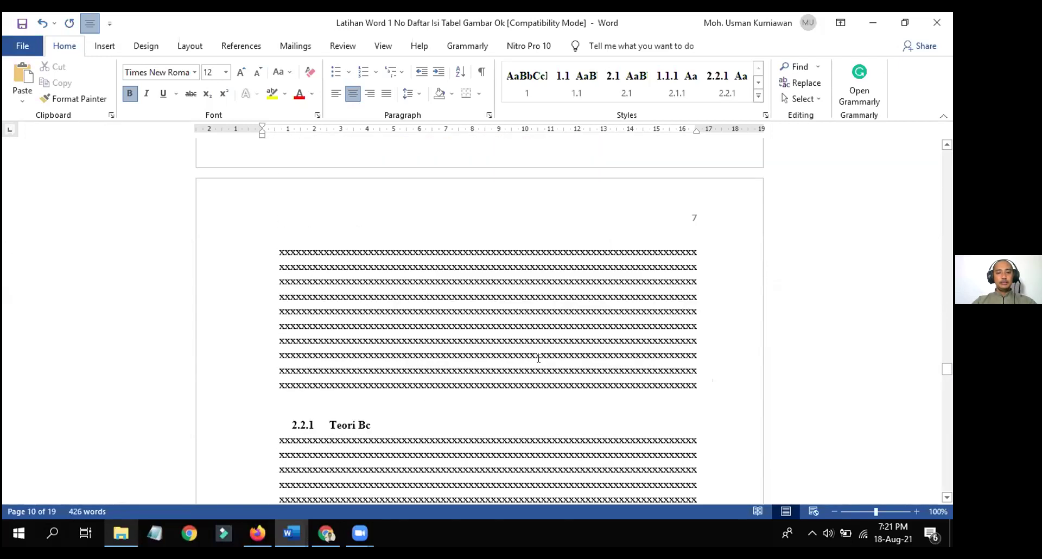
scroll(539, 358, "down", 20)
scroll(539, 359, "down", 20)
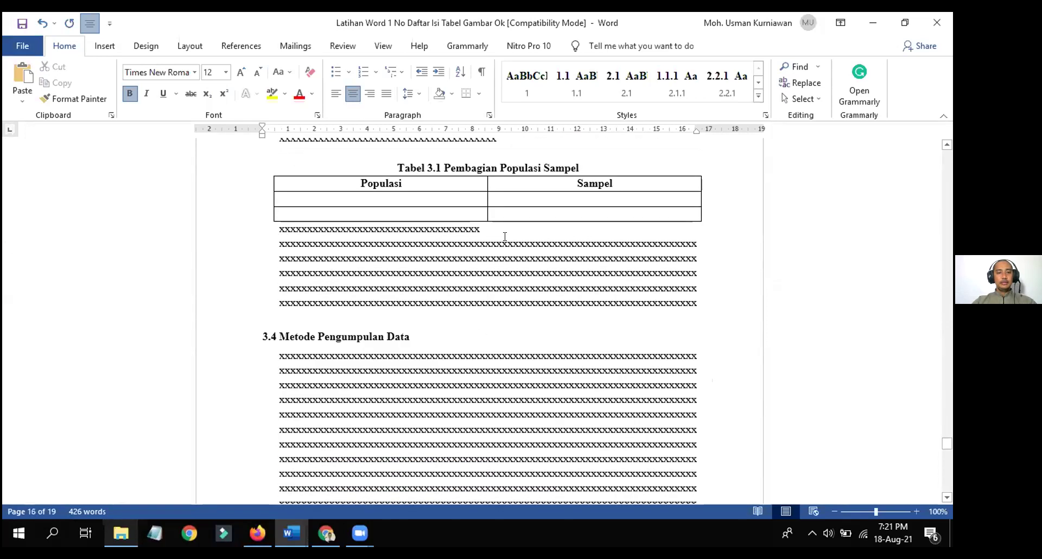
left_click(947, 145)
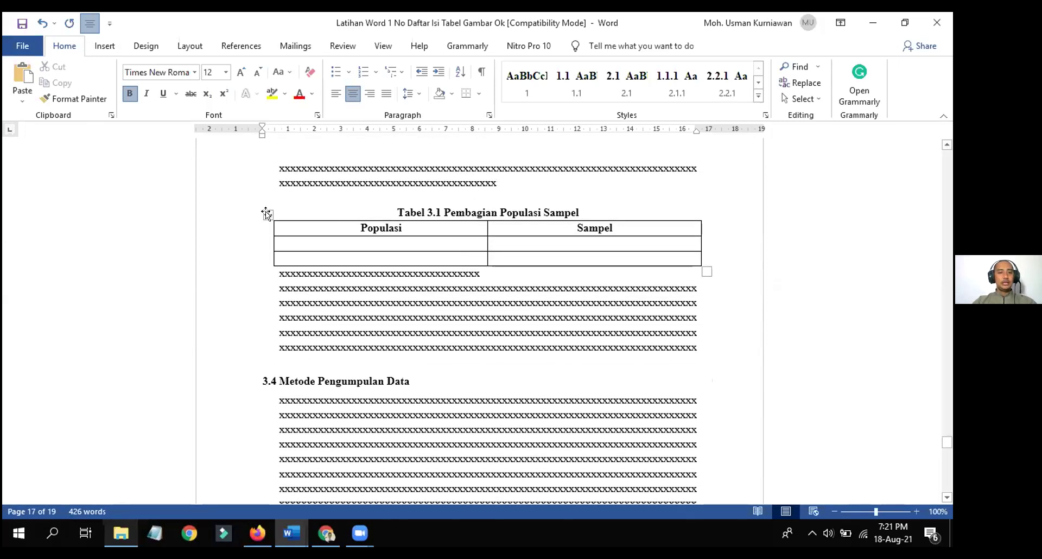
left_click(266, 213)
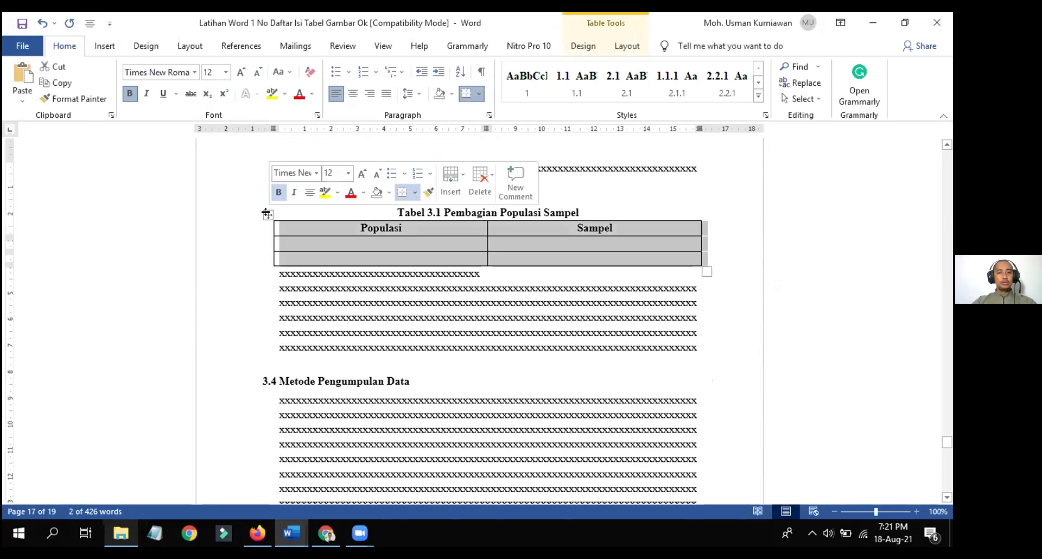
right_click(564, 239)
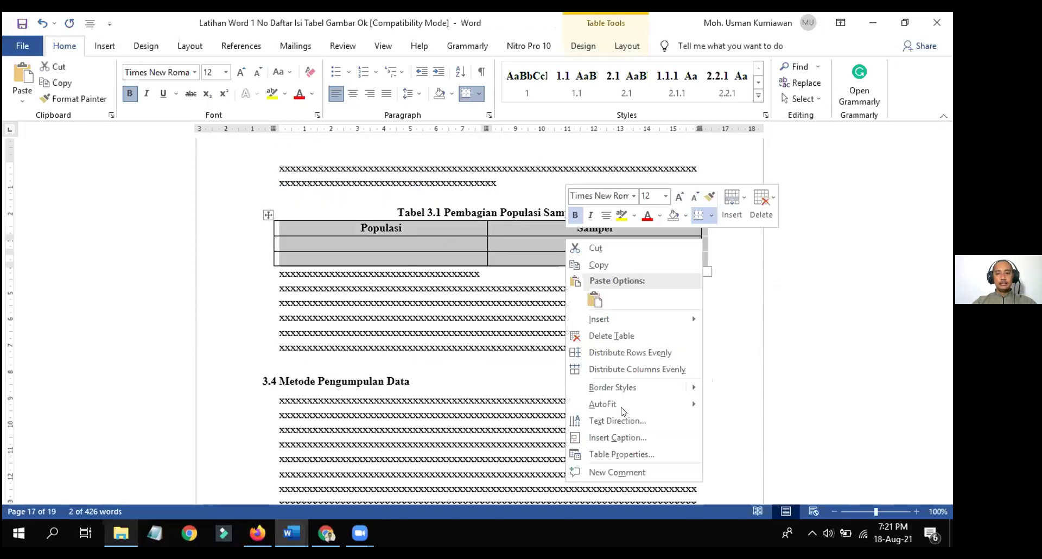
left_click(631, 439)
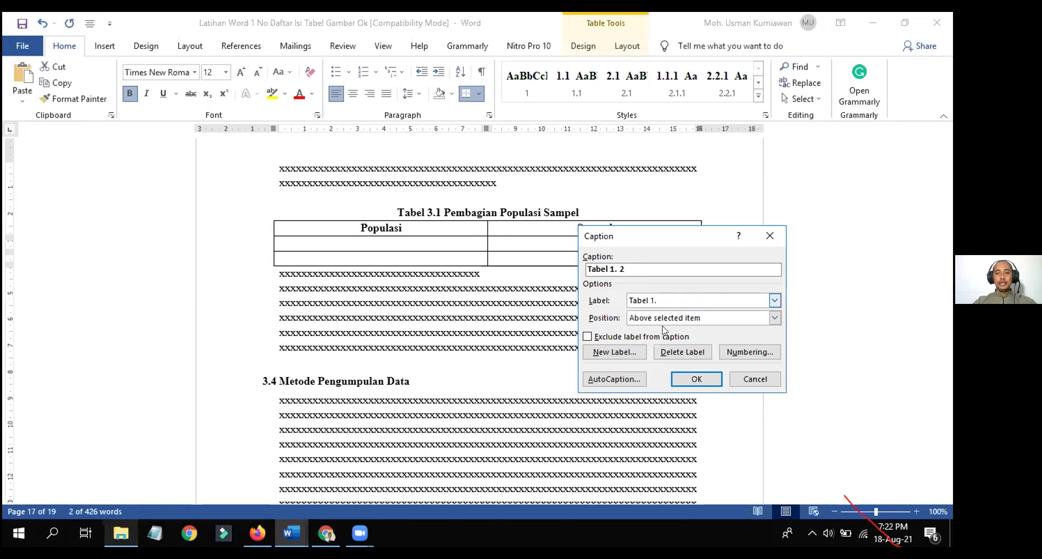
Create a new caption label named "Tabel 3." for the selected Populasi and Sampel table
left_click(623, 354)
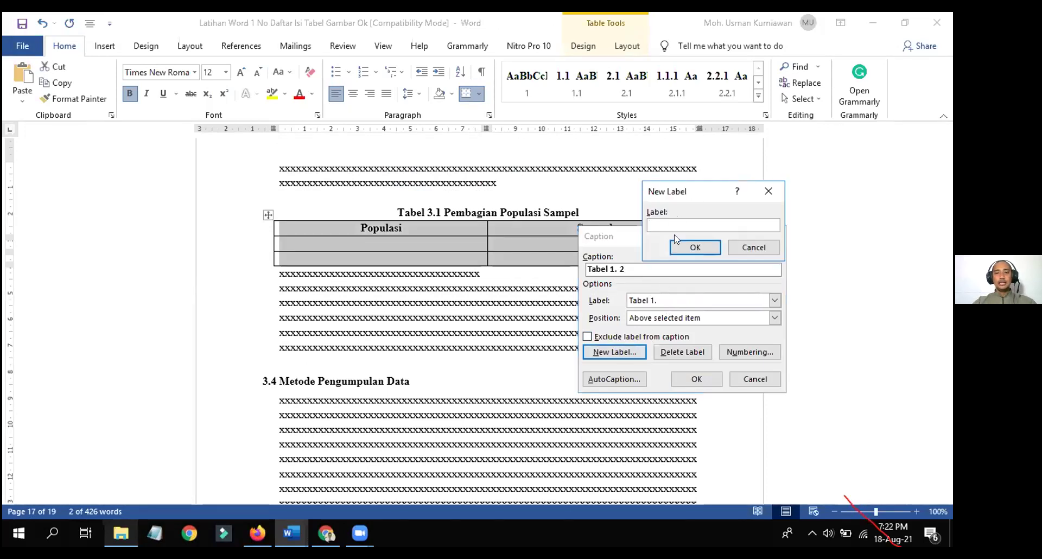
type("Tab")
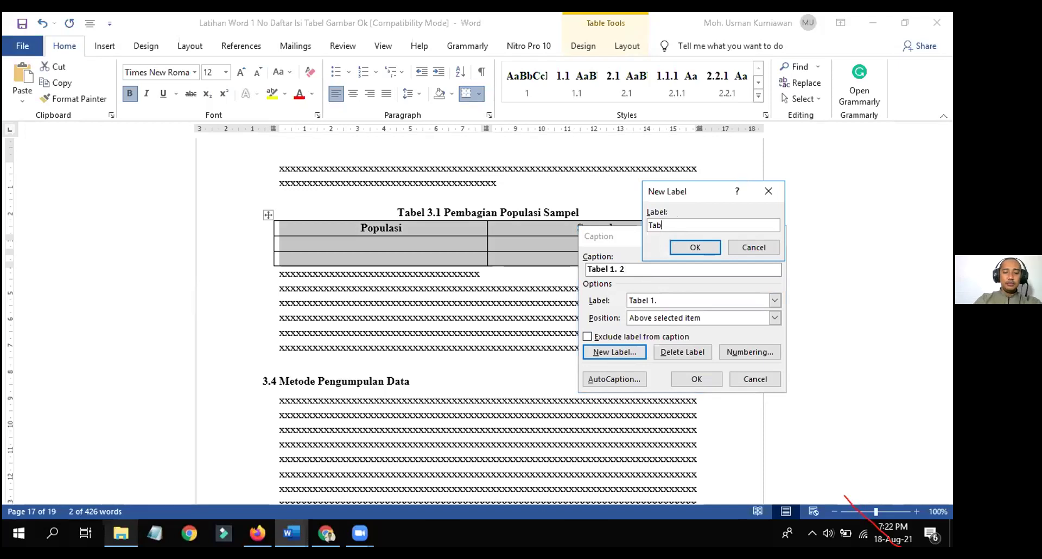
type("el 3.")
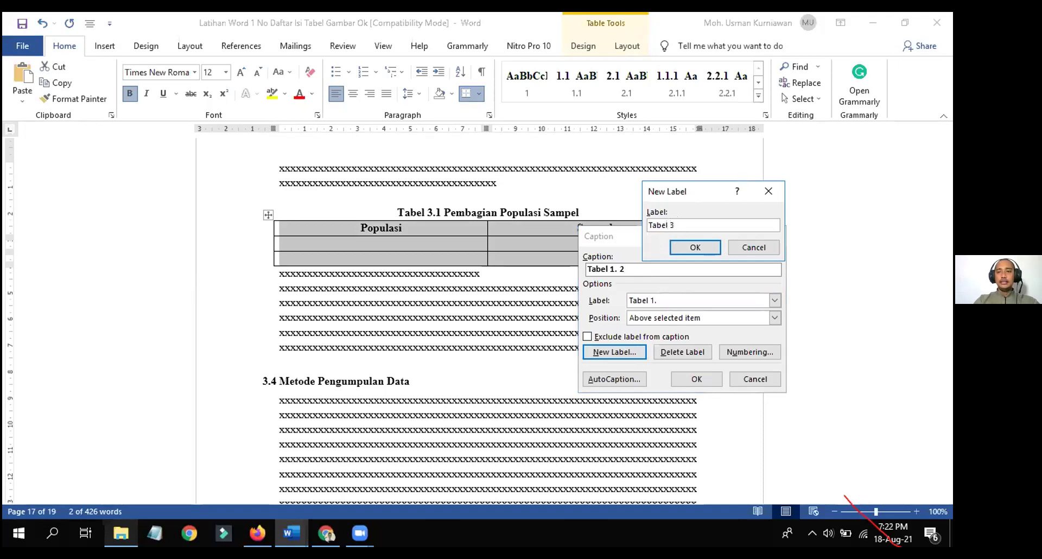
left_click(698, 249)
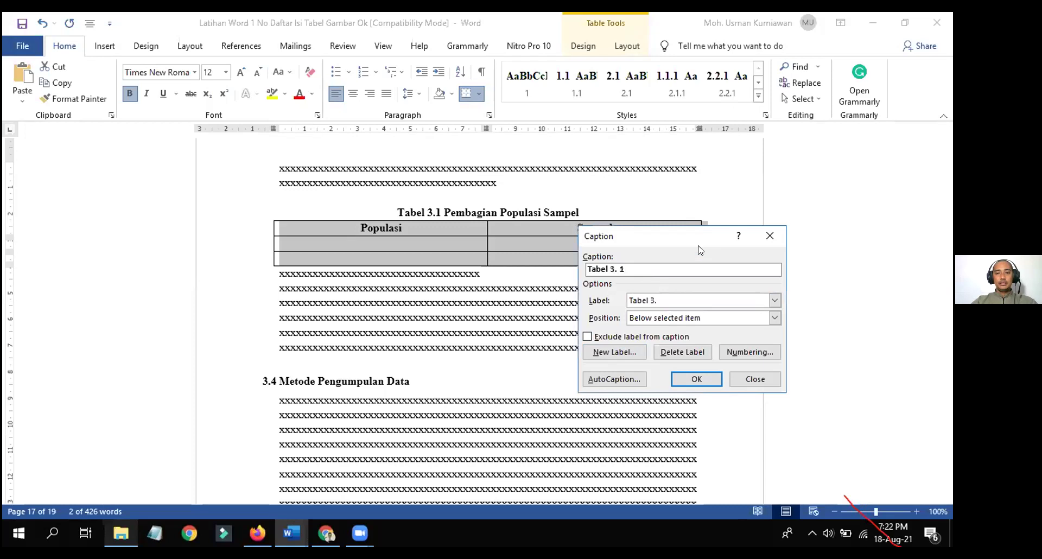
Try inserting the caption "Tabel 3. 1 Pembagian Populasi Sampel" below the selected table, and undo the insertion
type("Pem")
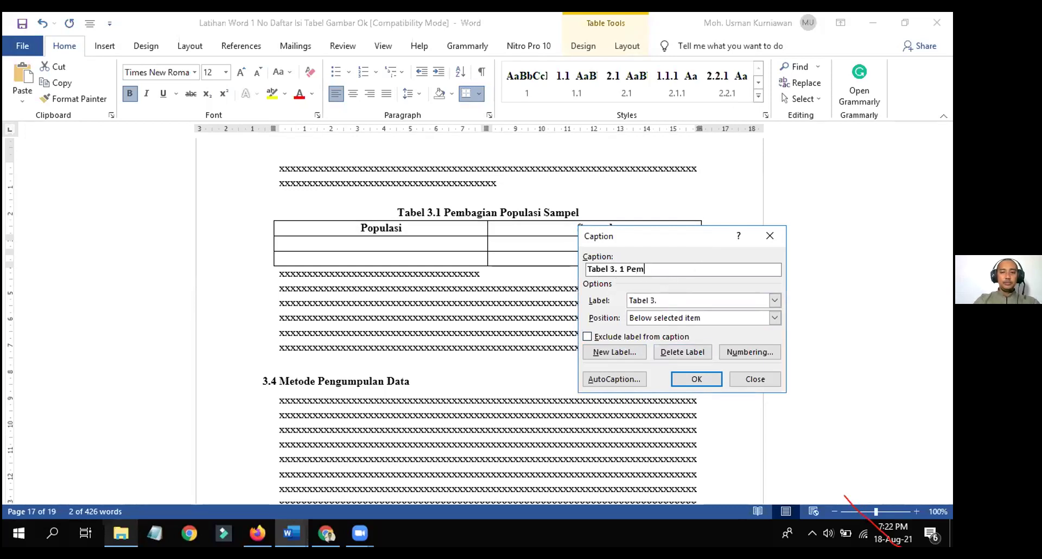
type("bagian Pop")
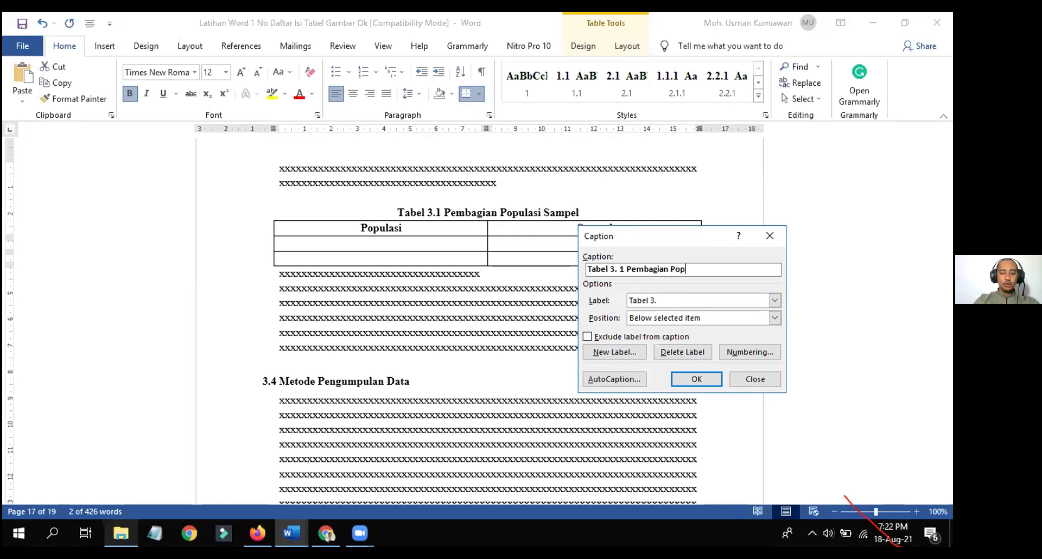
type("ulasi Sampel")
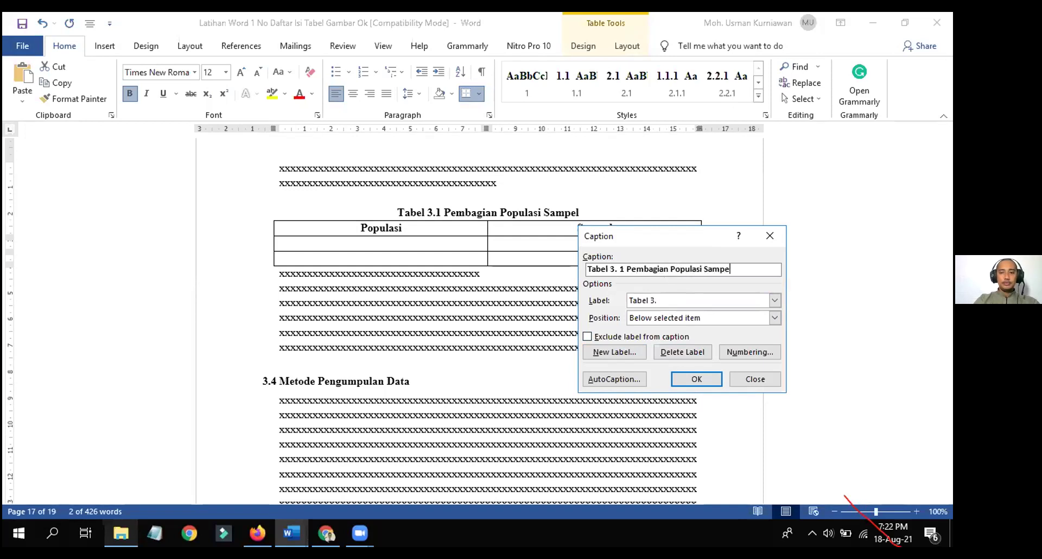
left_click(696, 379)
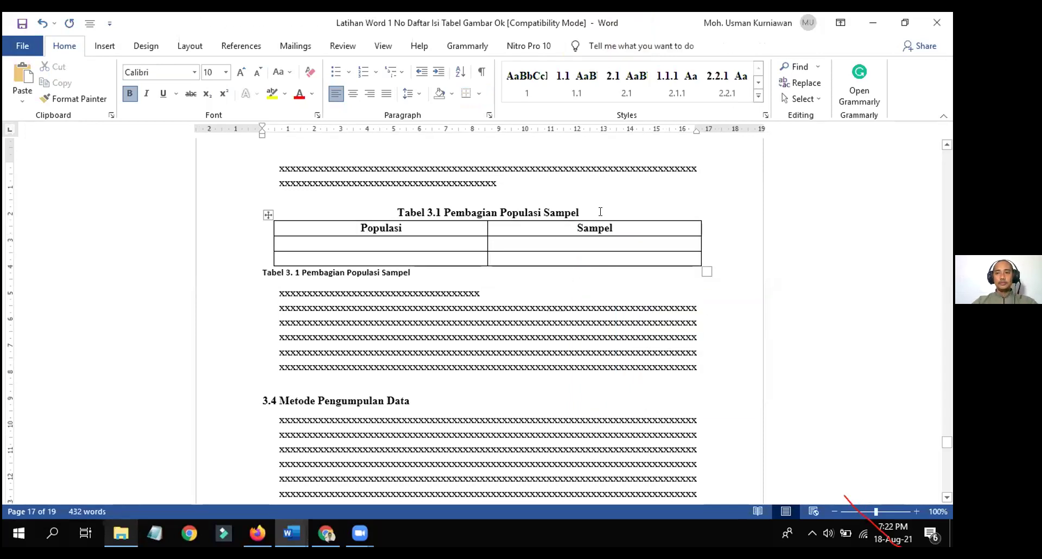
key("ctrl+z")
Insert the caption "Tabel 3. 1 Pembagian Populasi Sampel" above the selected table and delete the manually written title
right_click(584, 233)
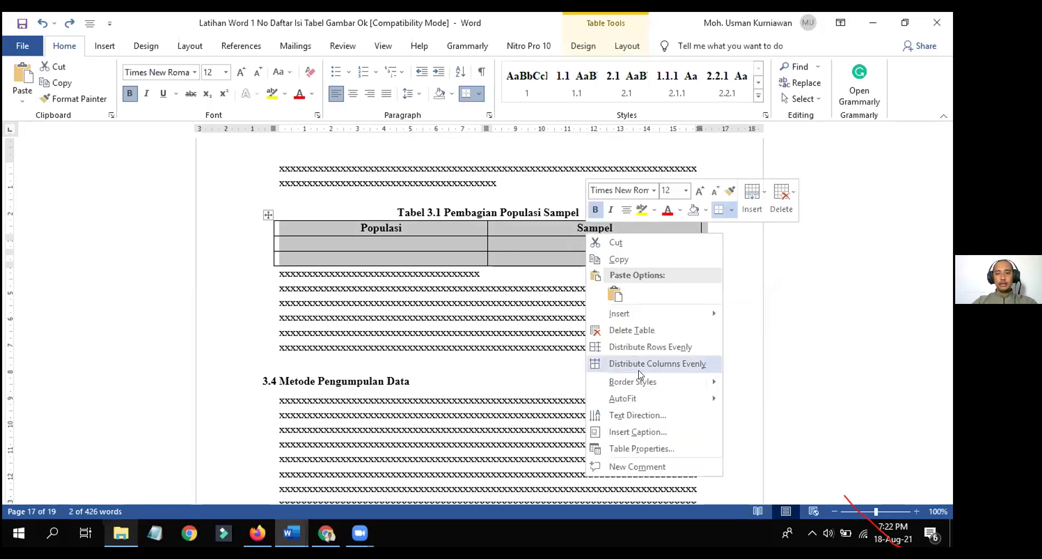
left_click(634, 432)
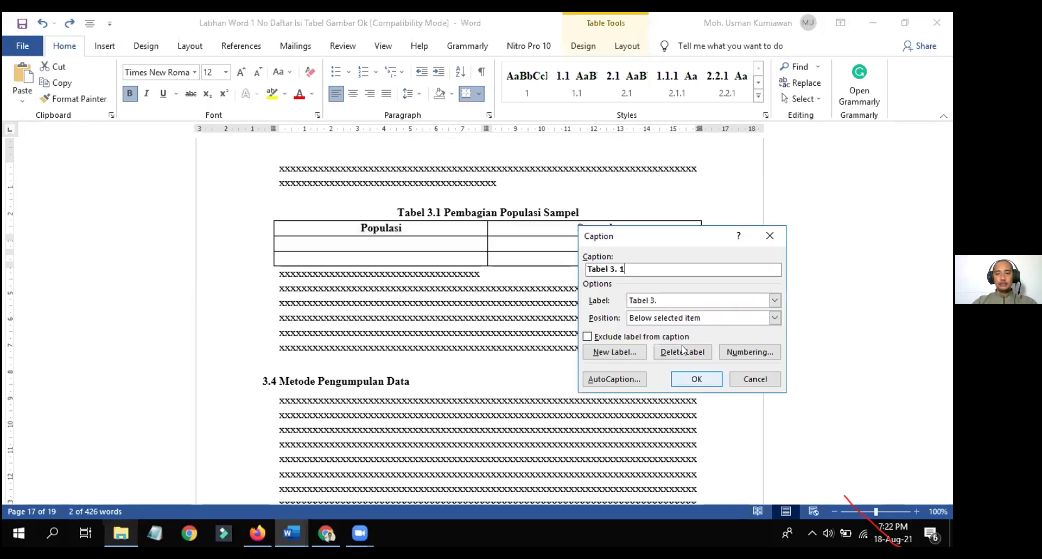
left_click(700, 319)
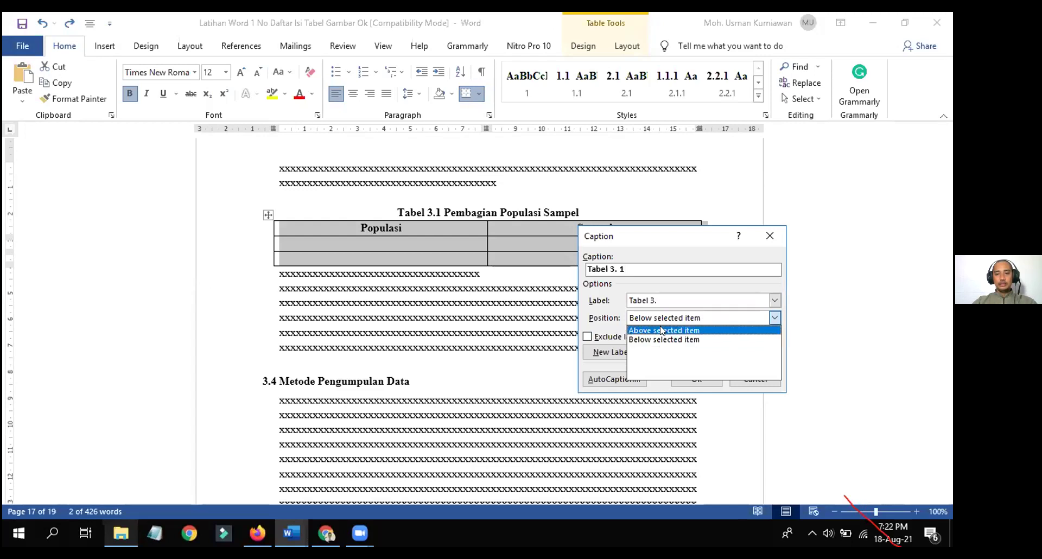
left_click(663, 331)
left_click(627, 274)
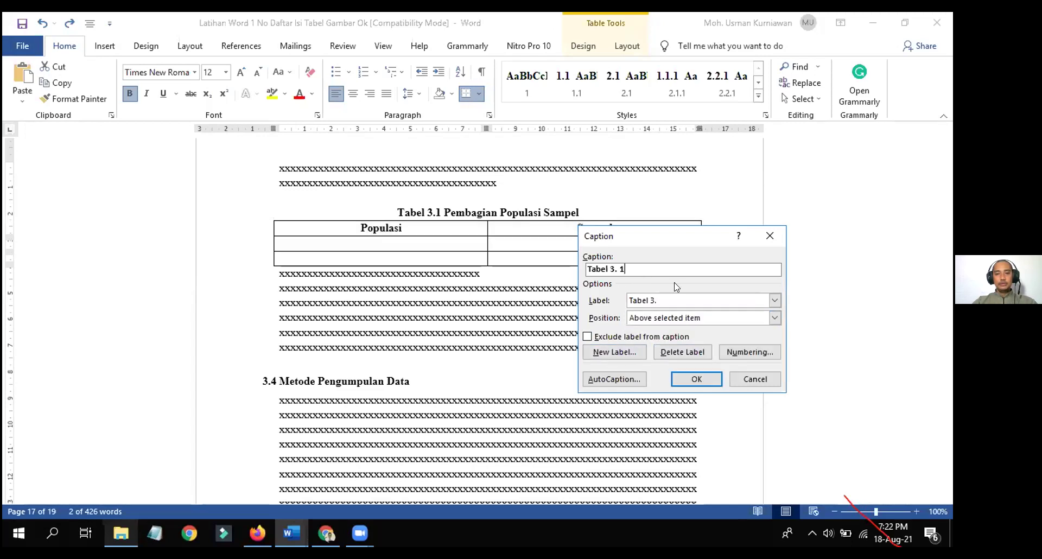
type("Pemb")
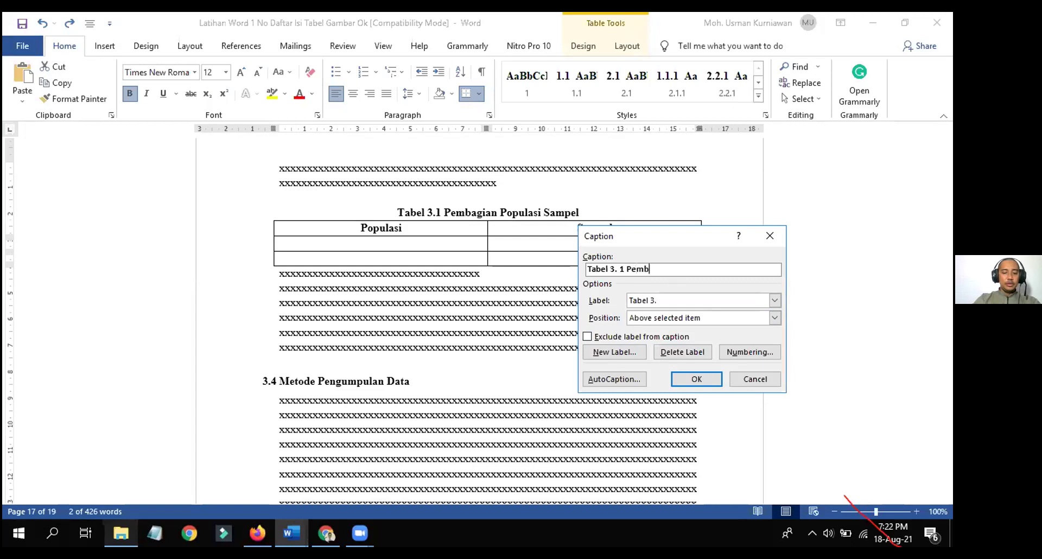
type("agian Popul")
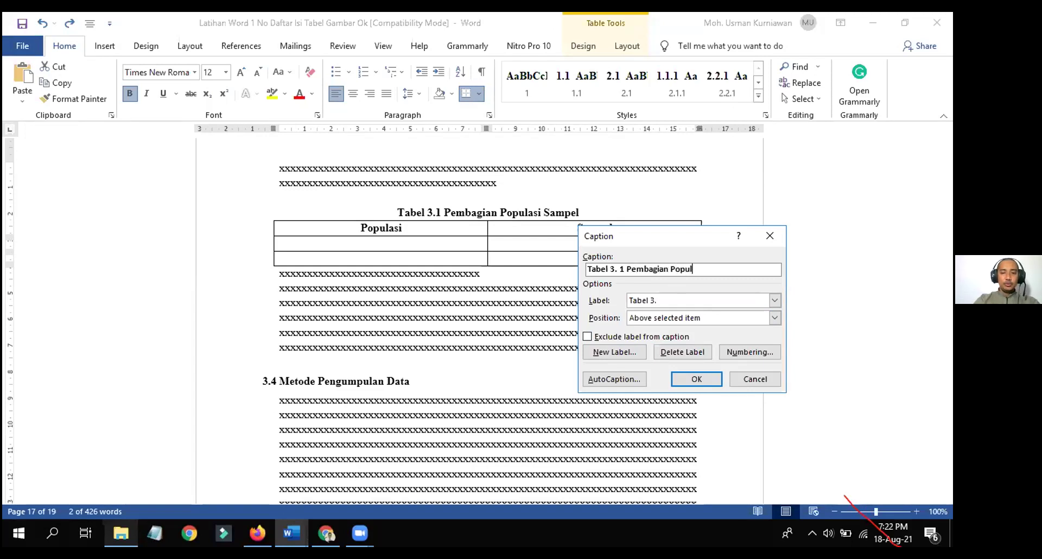
type("asi Sampel")
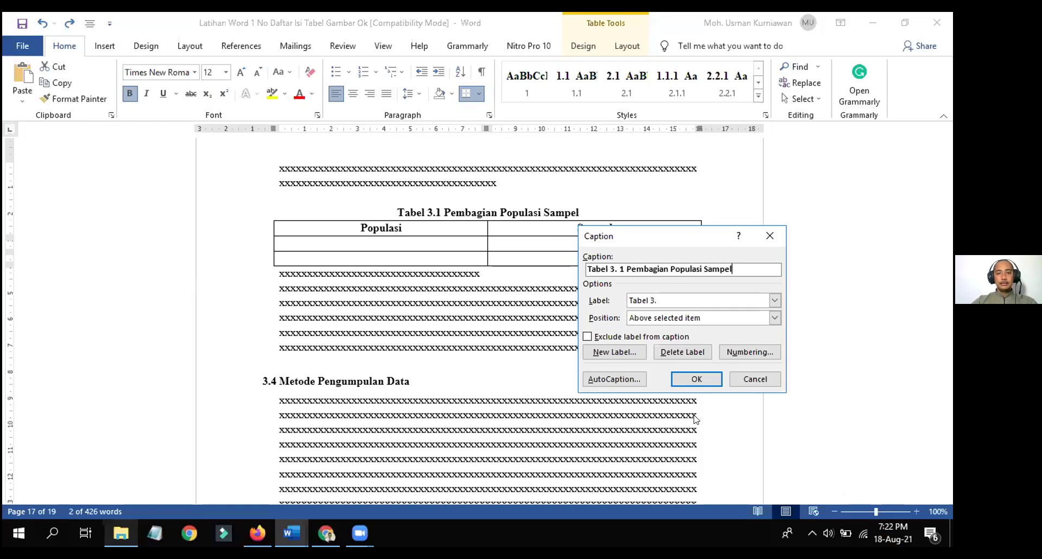
left_click(696, 379)
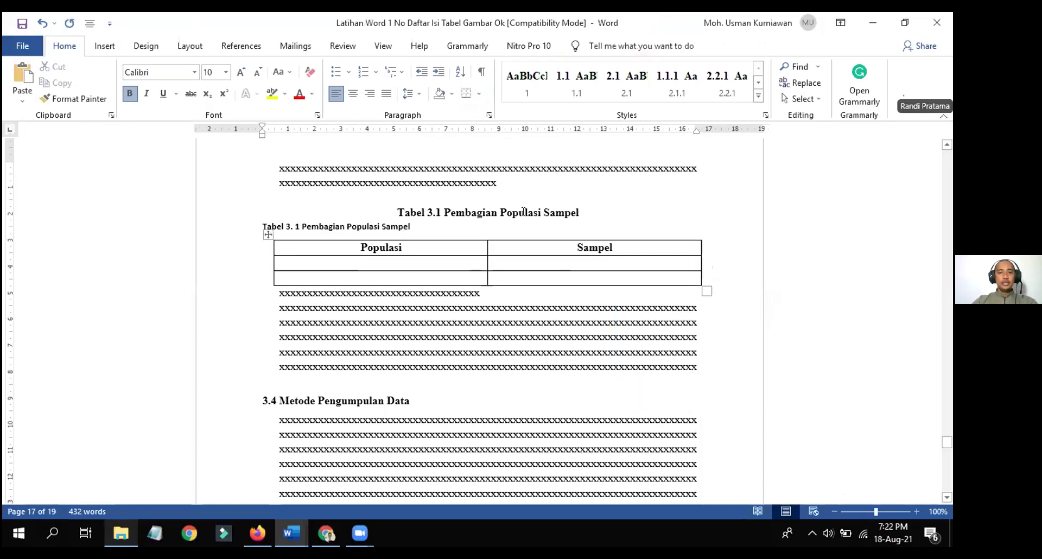
left_click_drag(582, 209, 399, 212)
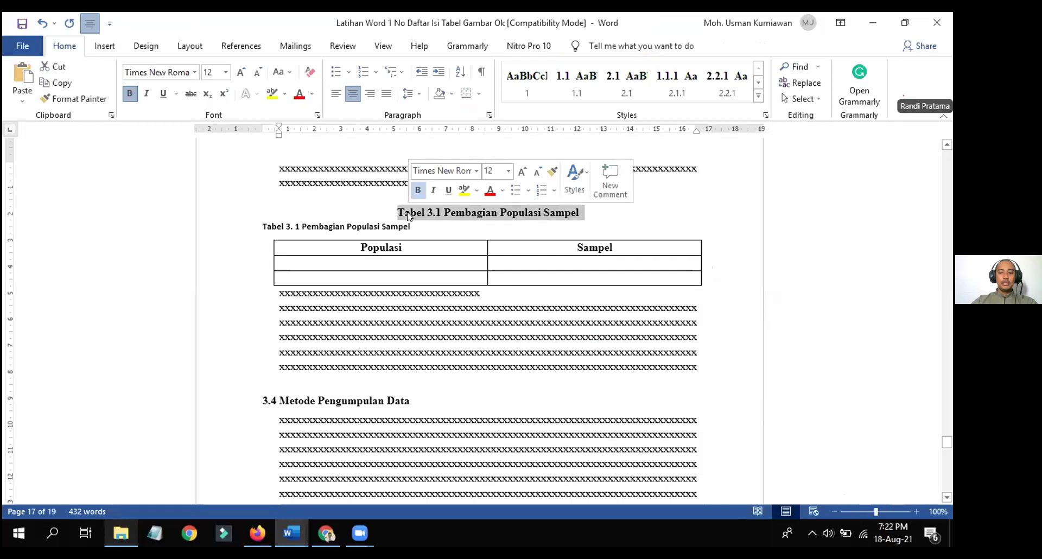
key("Delete")
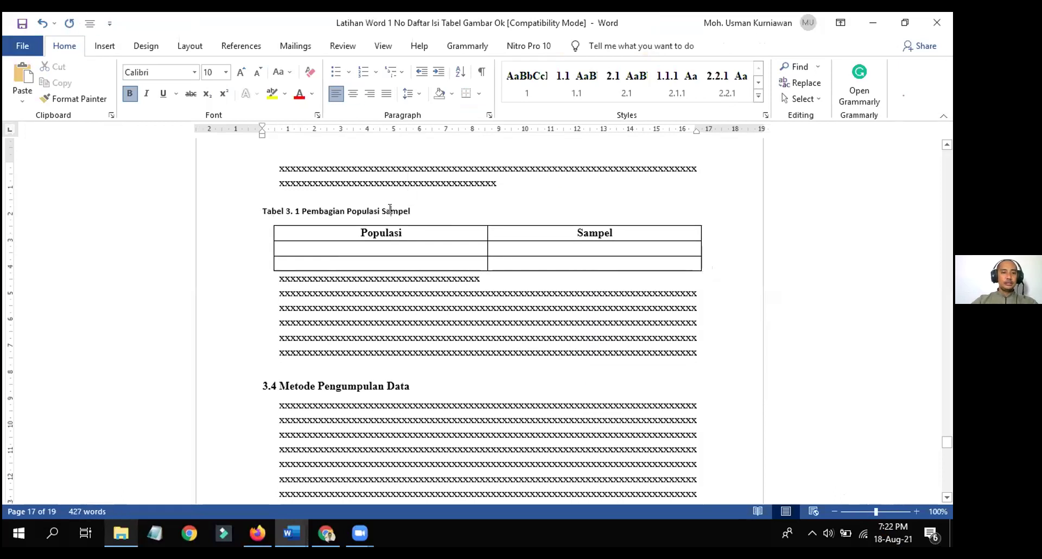
Format the "Tabel 3. 1 Pembagian Populasi Sampel" caption in Times New Roman, size 12, and center it
triple_click(409, 213)
left_click(178, 67)
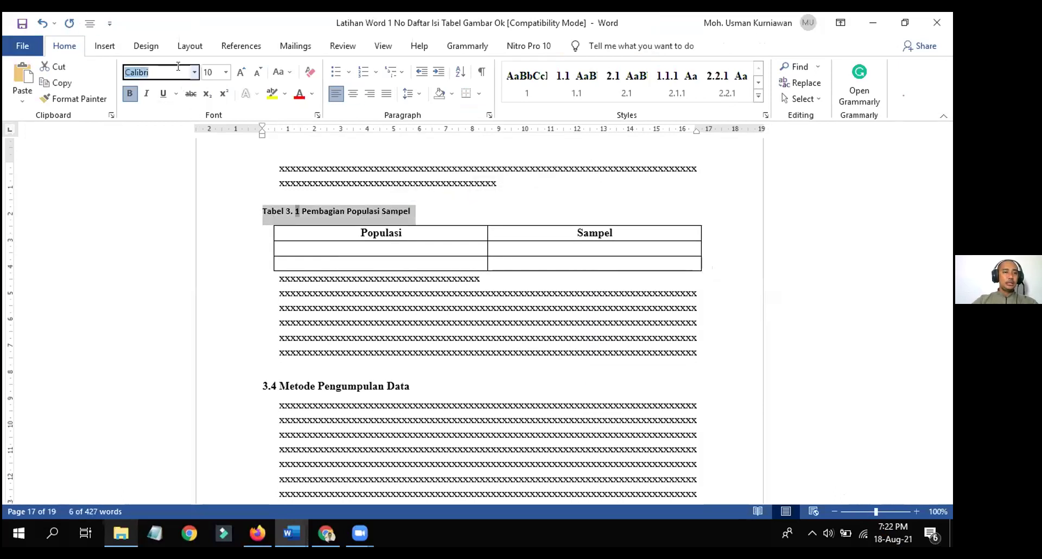
type("Times New Roma")
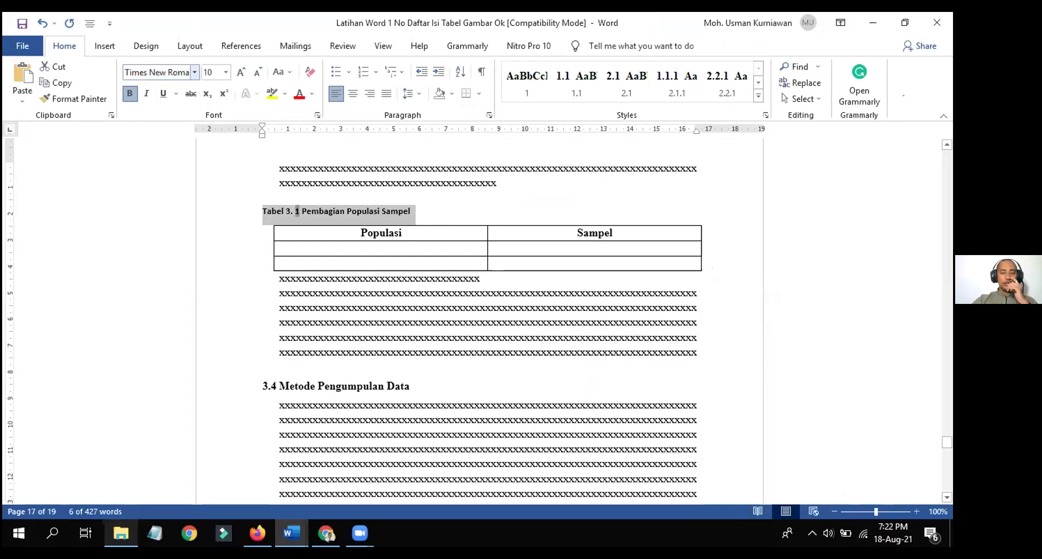
key("Return")
left_click(216, 73)
type("12")
key("Return")
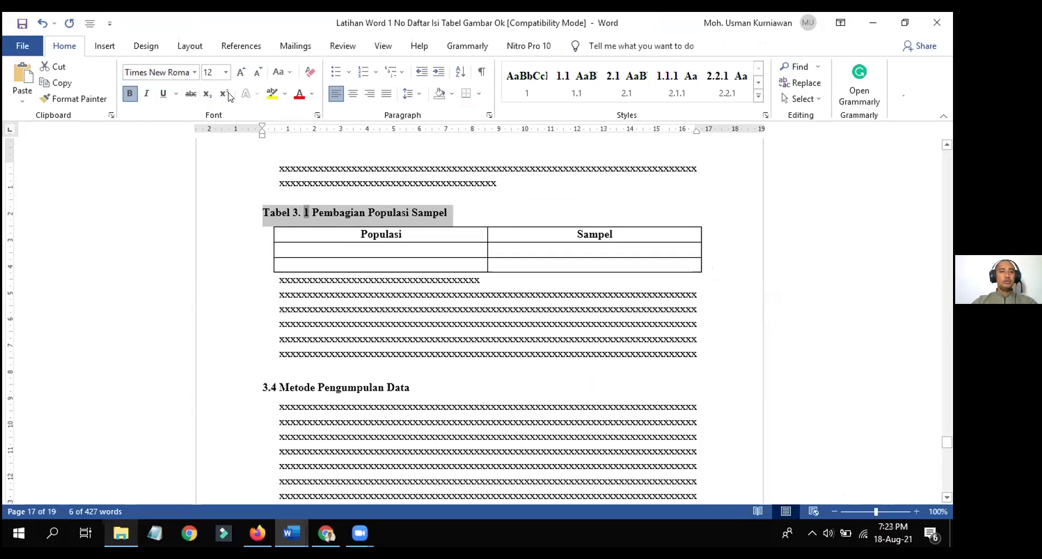
left_click(353, 96)
left_click(494, 249)
Look through the document's chapters for remaining tables and the pictures whose manual titles need captions
scroll(510, 282, "down", 6)
scroll(522, 295, "down", 10)
scroll(522, 296, "down", 6)
scroll(522, 296, "up", 20)
scroll(523, 296, "up", 15)
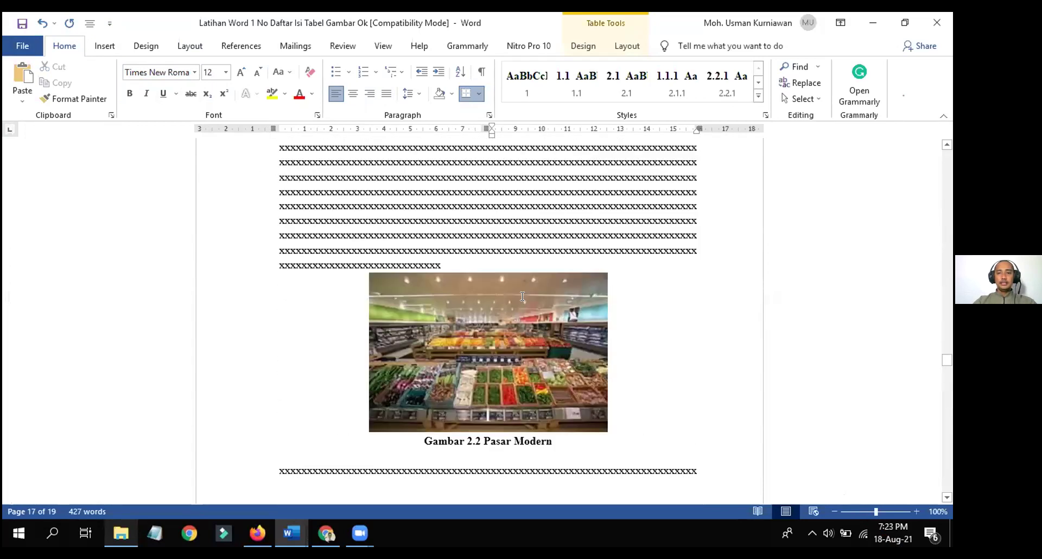
scroll(522, 296, "up", 20)
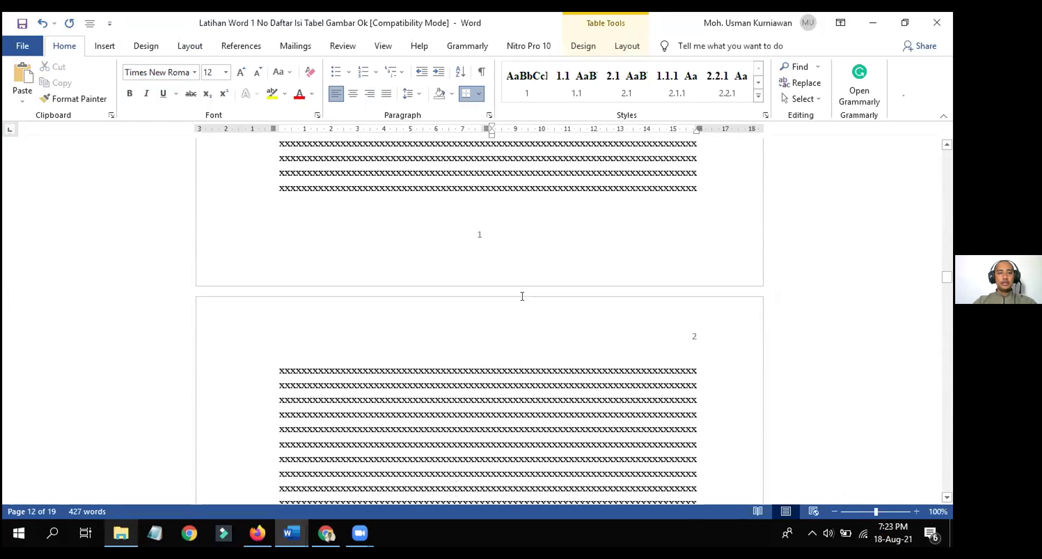
scroll(523, 296, "down", 10)
scroll(522, 299, "down", 4)
scroll(523, 299, "down", 15)
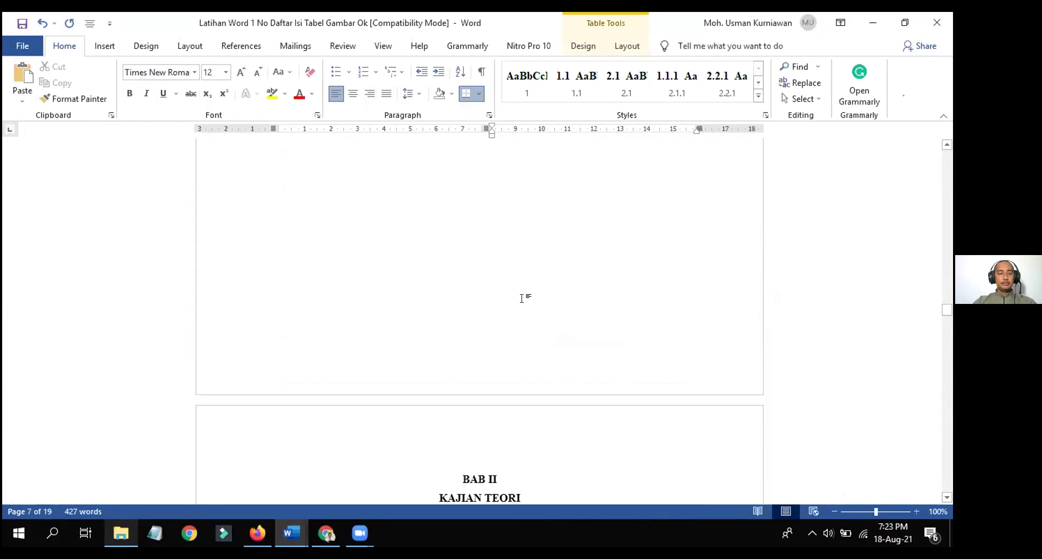
scroll(522, 298, "down", 10)
left_click_drag(565, 215, 444, 216)
left_click(558, 263)
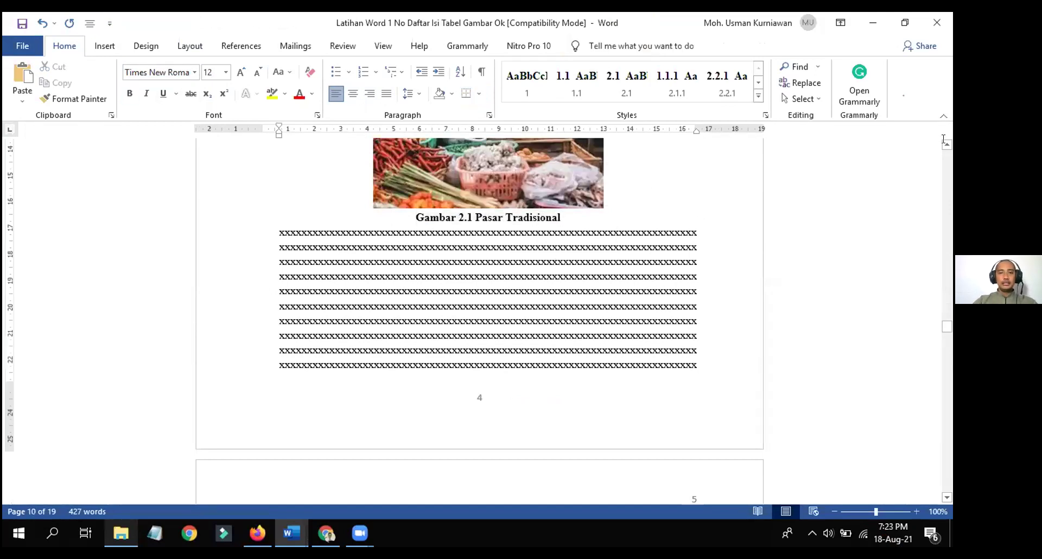
Start a caption for the traditional market picture and create a new caption label named "Gambar 2."
scroll(509, 219, "up", 2)
right_click(508, 220)
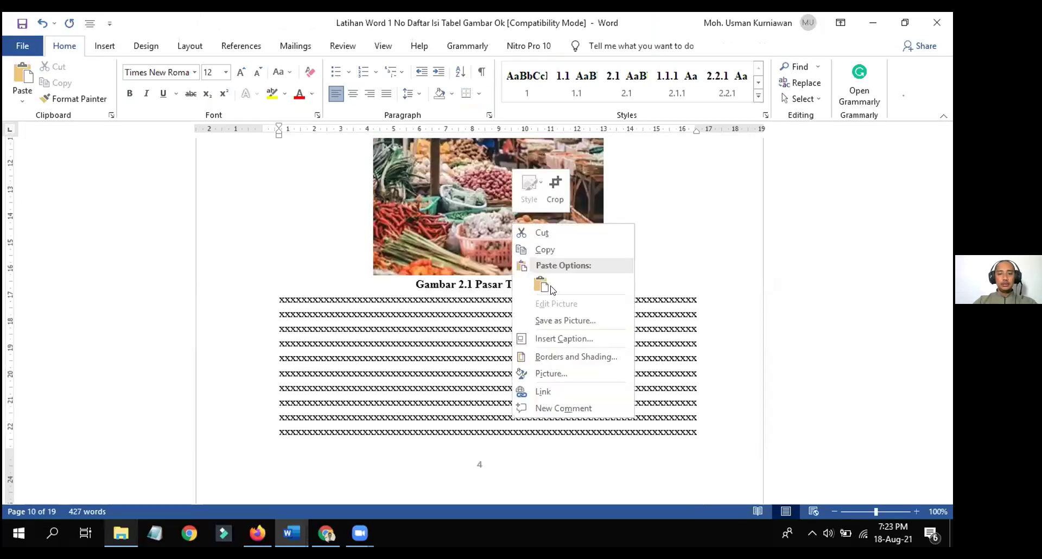
left_click(589, 338)
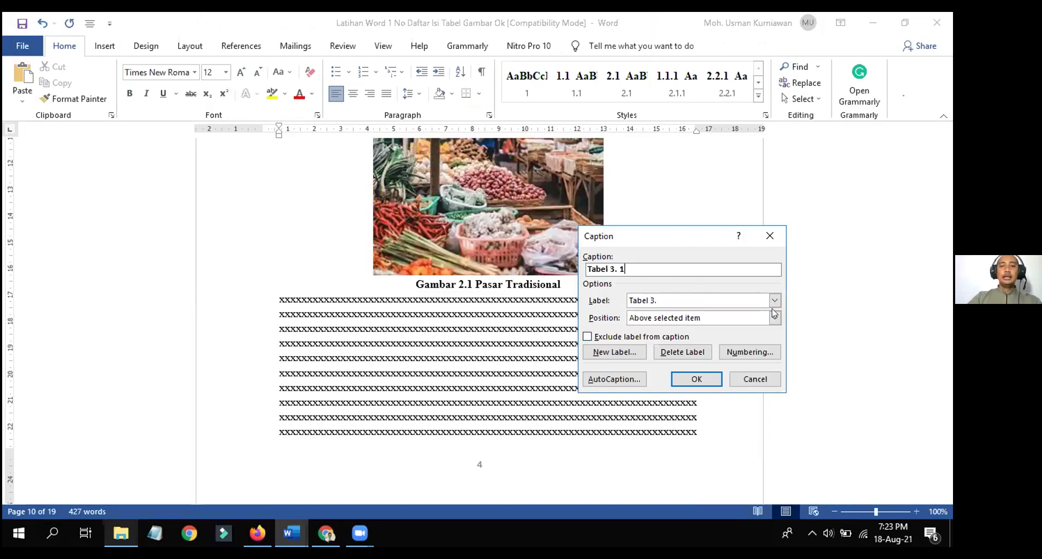
left_click(638, 354)
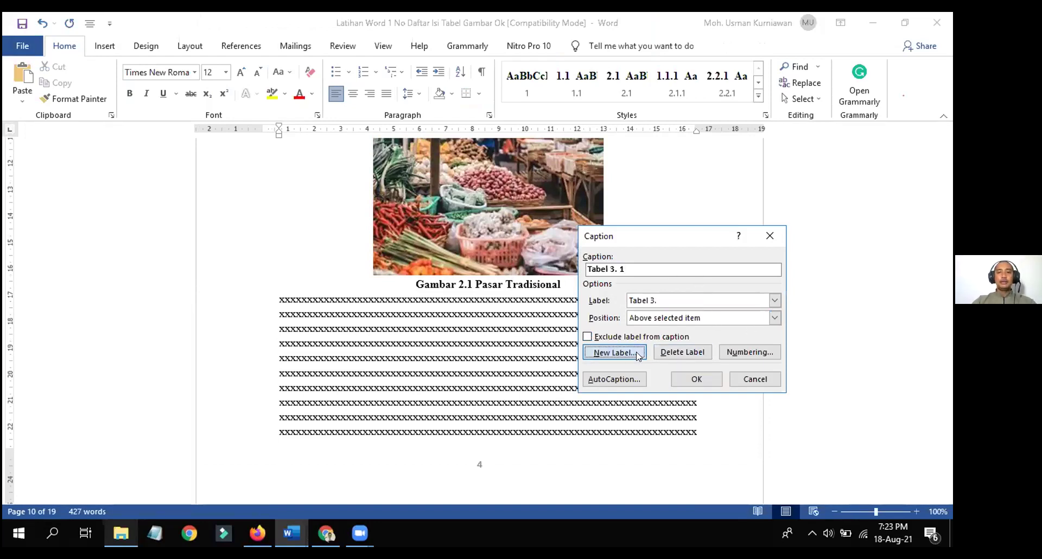
type("Gambar")
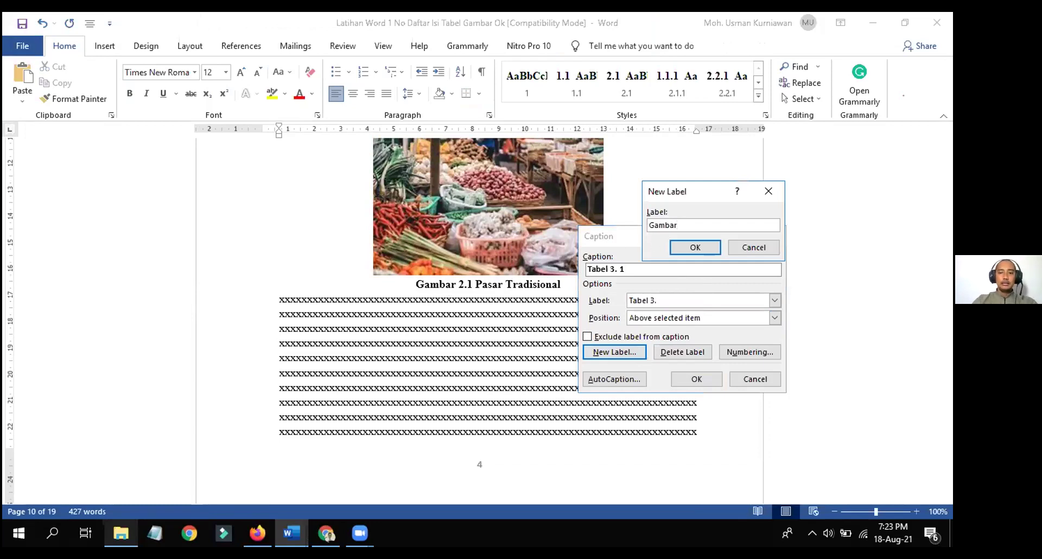
type(" 2.")
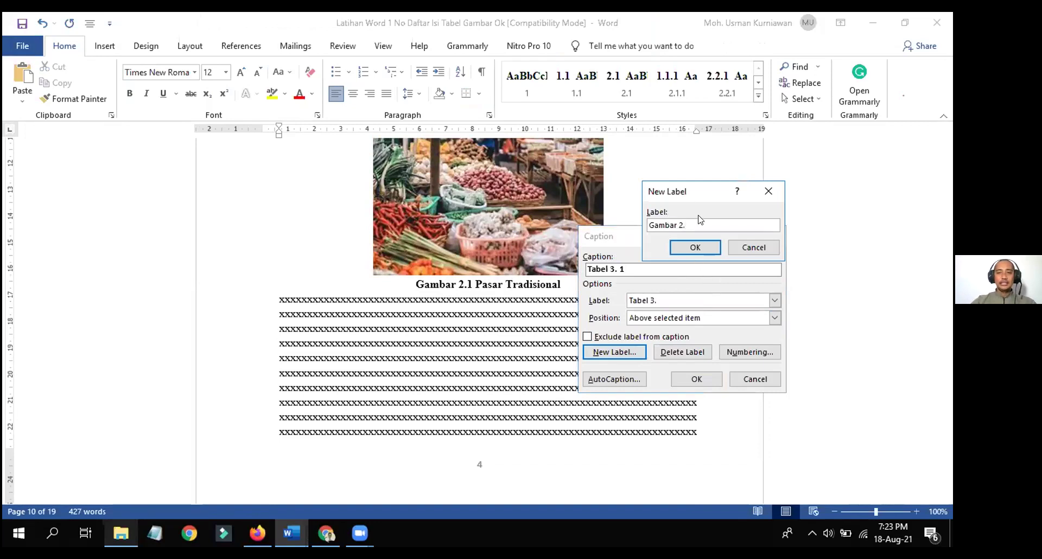
left_click(689, 249)
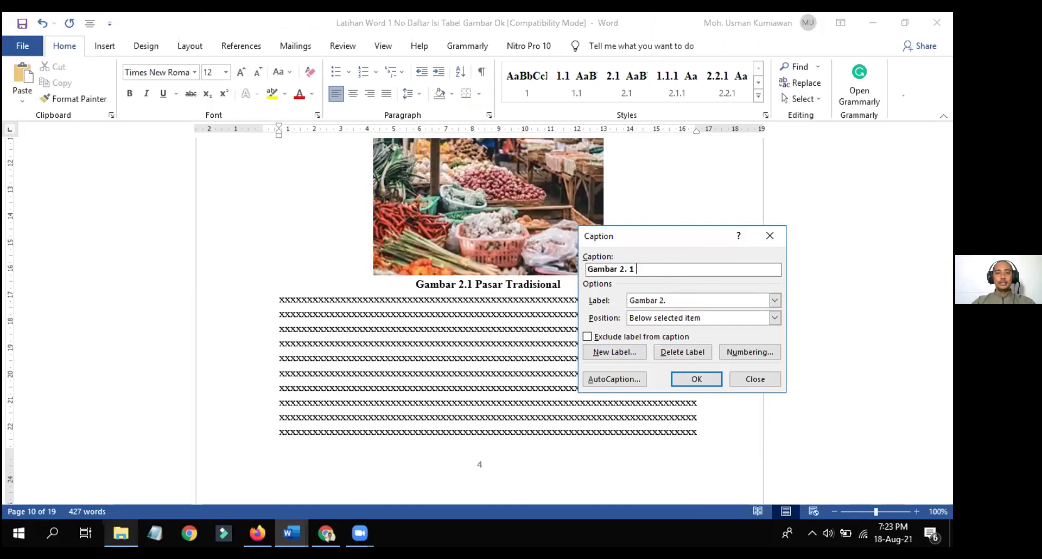
Insert the caption "Gambar 2. 1 Pasar Tradisional" below the picture and delete the manually written title
type("Pasar Tra")
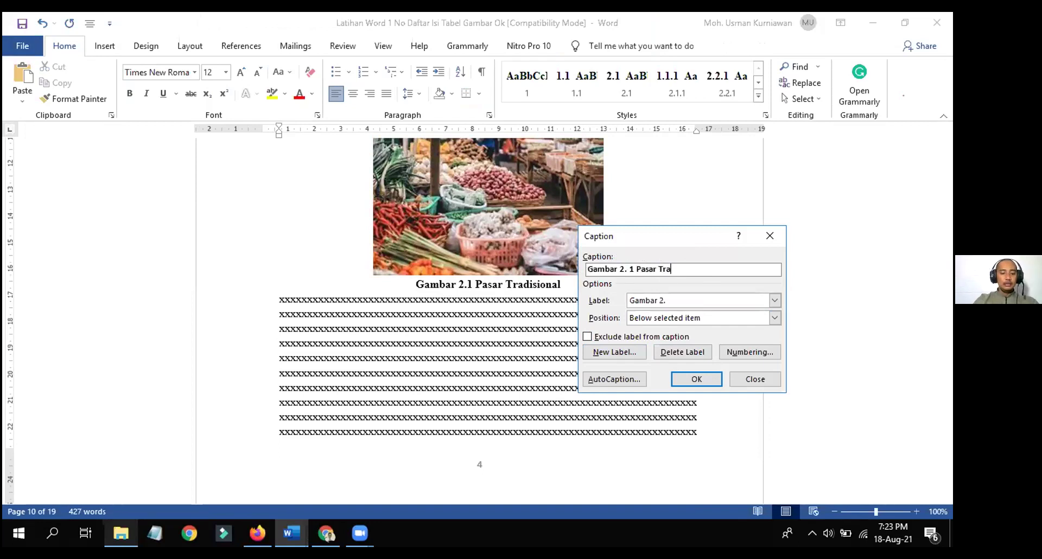
type("disional")
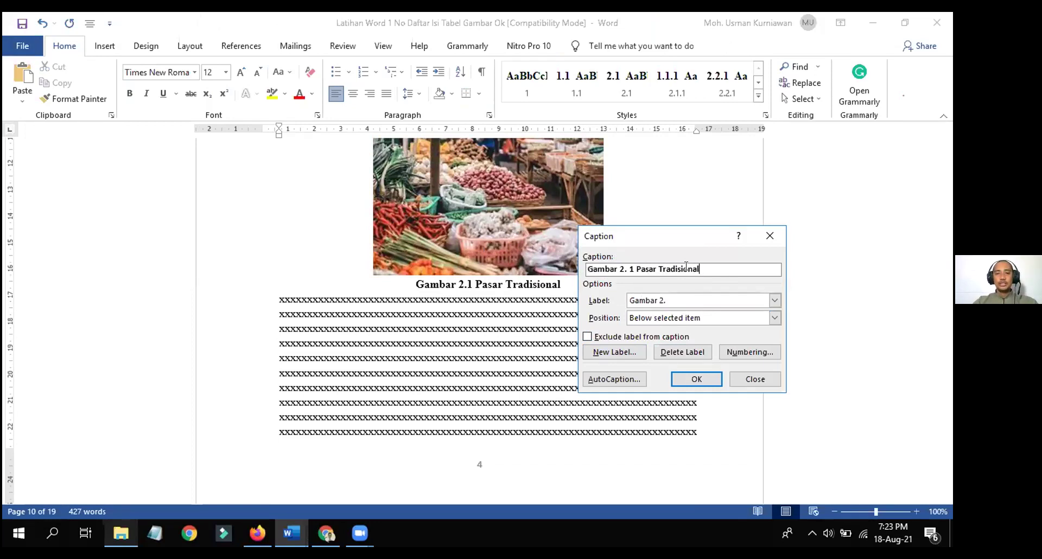
left_click(696, 380)
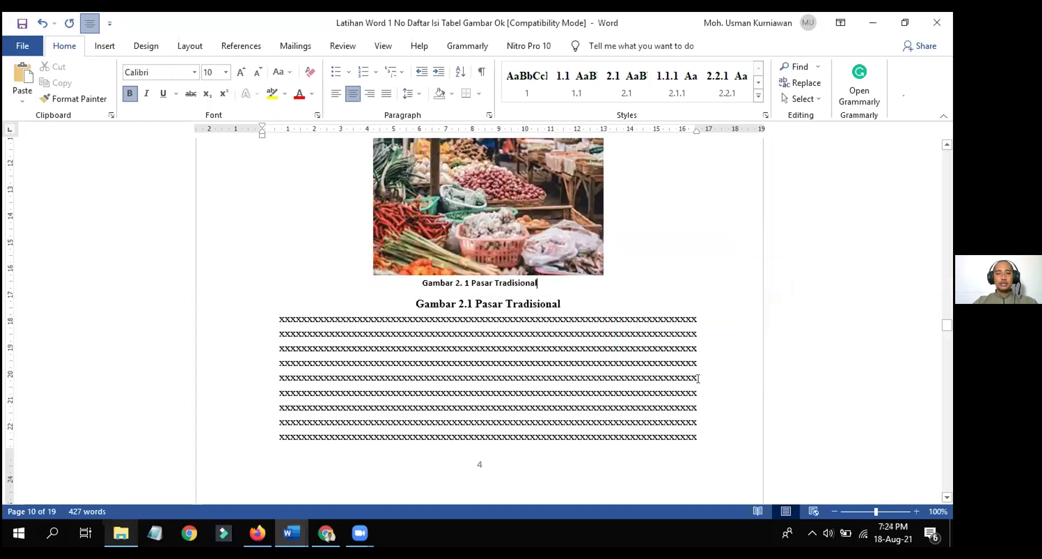
triple_click(493, 306)
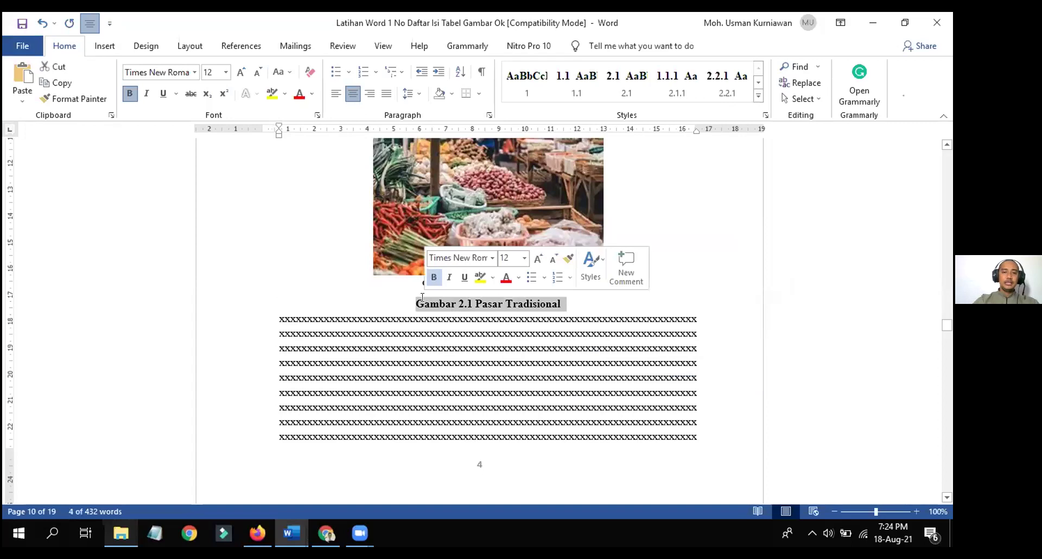
key("Delete")
Format the "Gambar 2. 1 Pasar Tradisional" caption in Times New Roman, size 12
triple_click(439, 282)
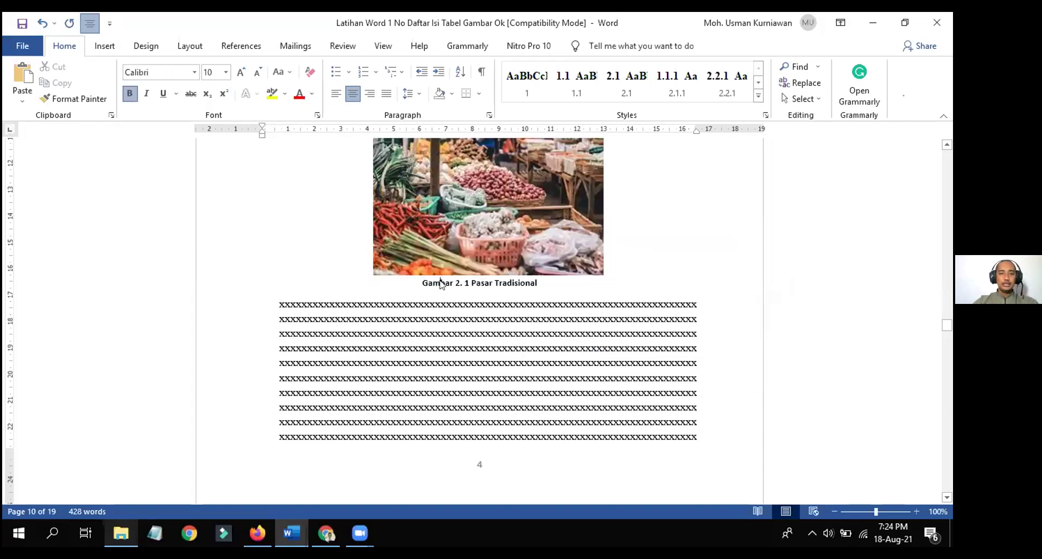
left_click(511, 300)
left_click_drag(556, 280, 423, 279)
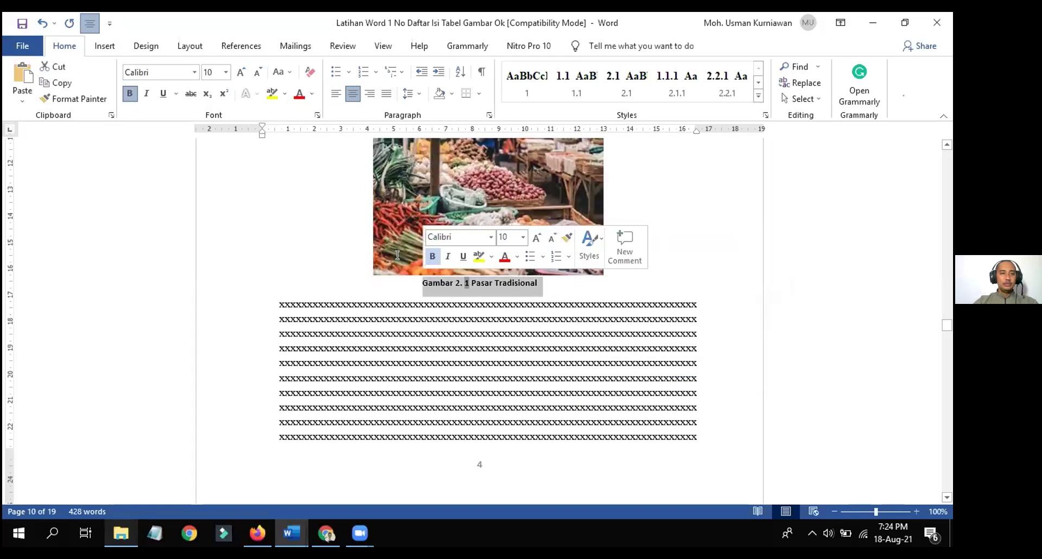
left_click(160, 68)
type("Times New Roman")
key("Return")
left_click(215, 69)
type("12")
key("Return")
left_click(585, 322)
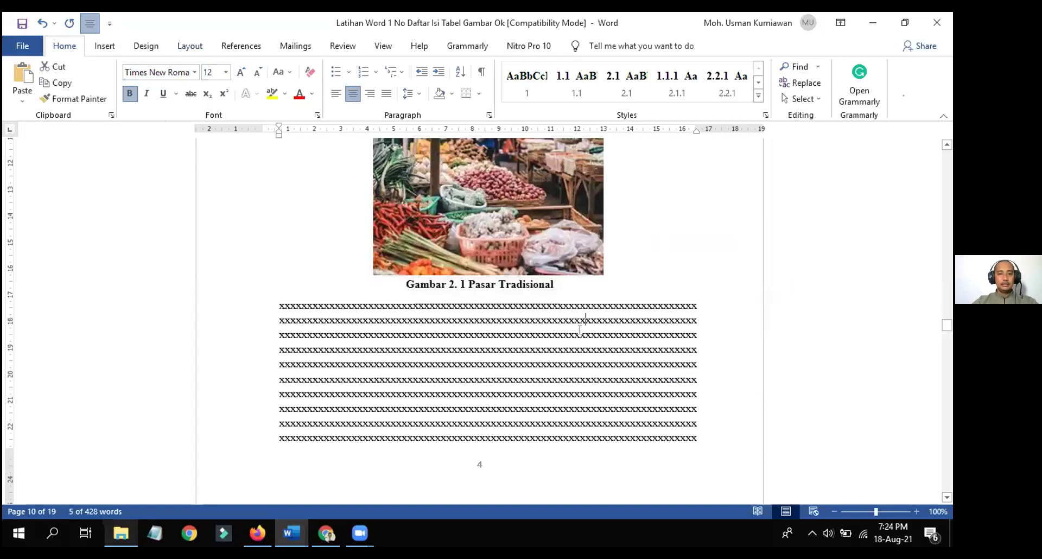
Insert the caption "Gambar 2. 2 Pasar Modern" below the modern market picture and delete the manually written title
scroll(513, 330, "down", 10)
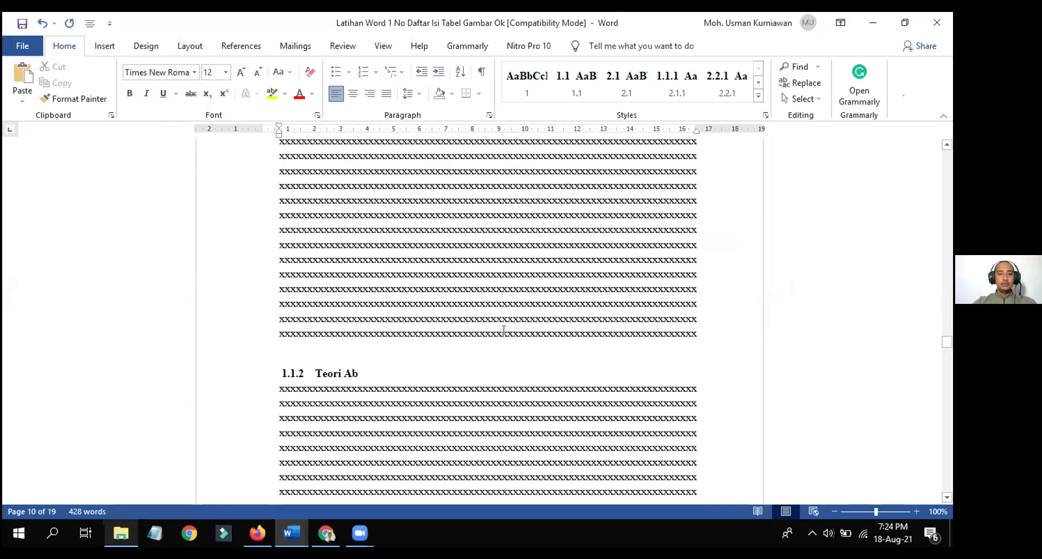
scroll(504, 329, "down", 5)
scroll(505, 333, "down", 6)
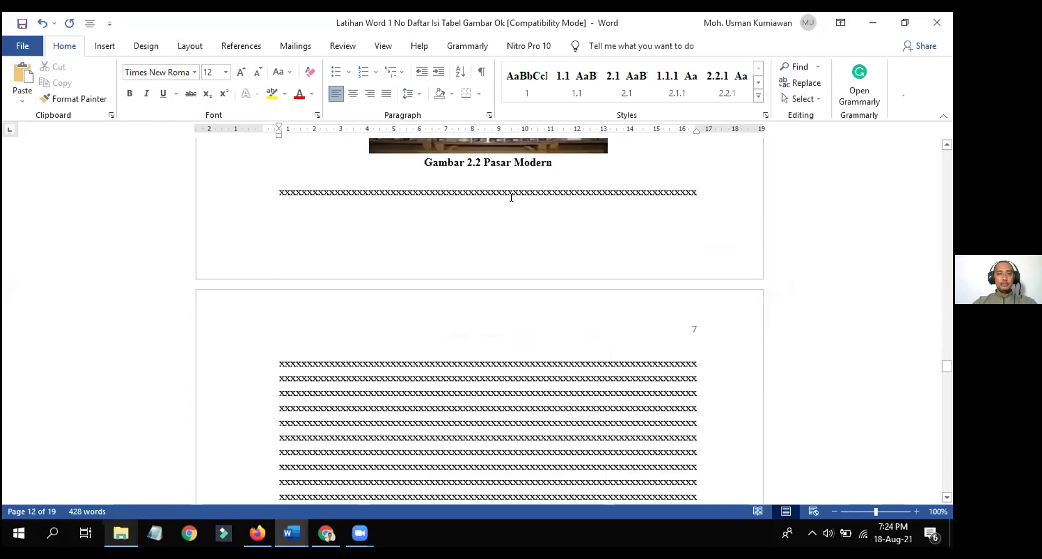
left_click(947, 144)
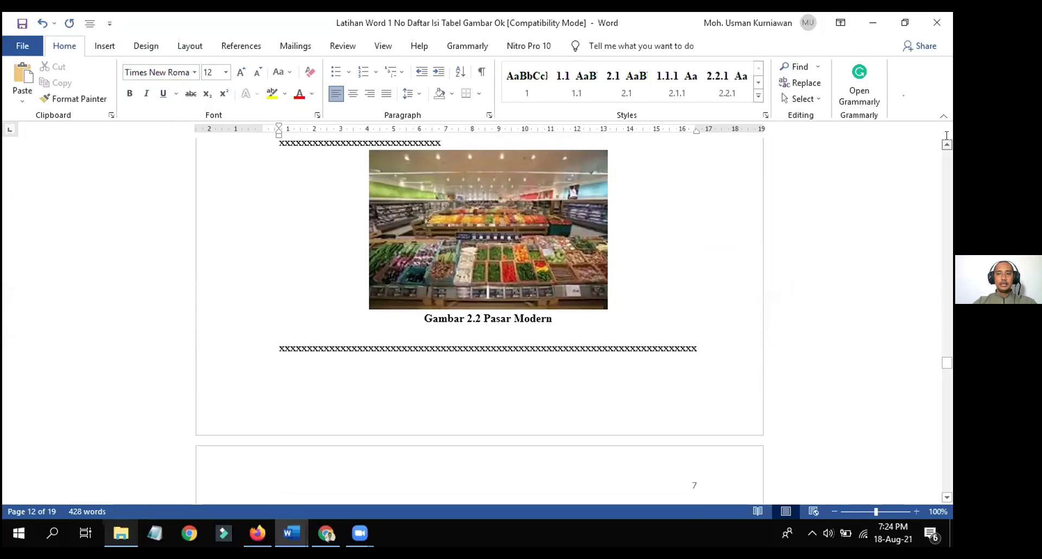
right_click(505, 241)
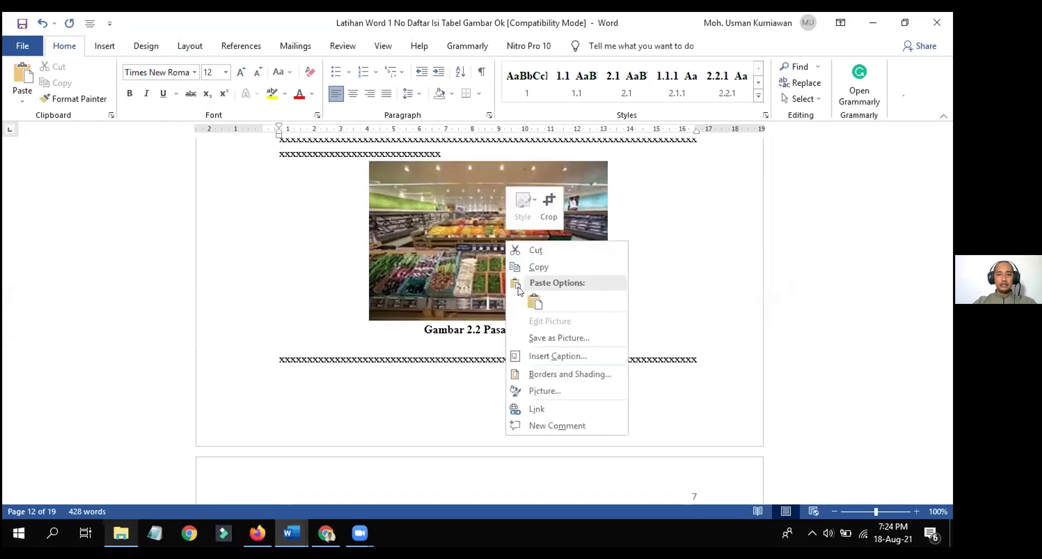
left_click(559, 356)
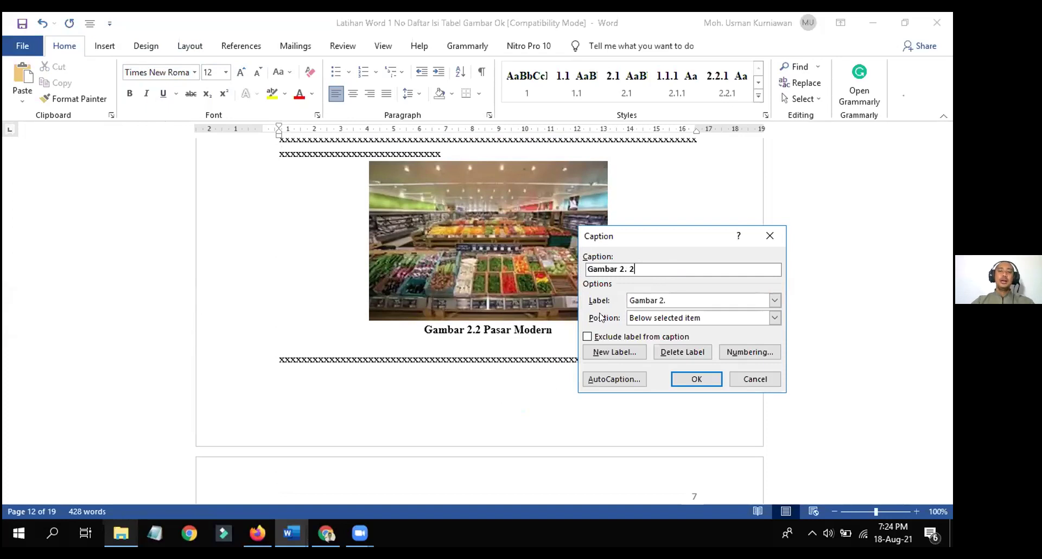
key("BackSpace")
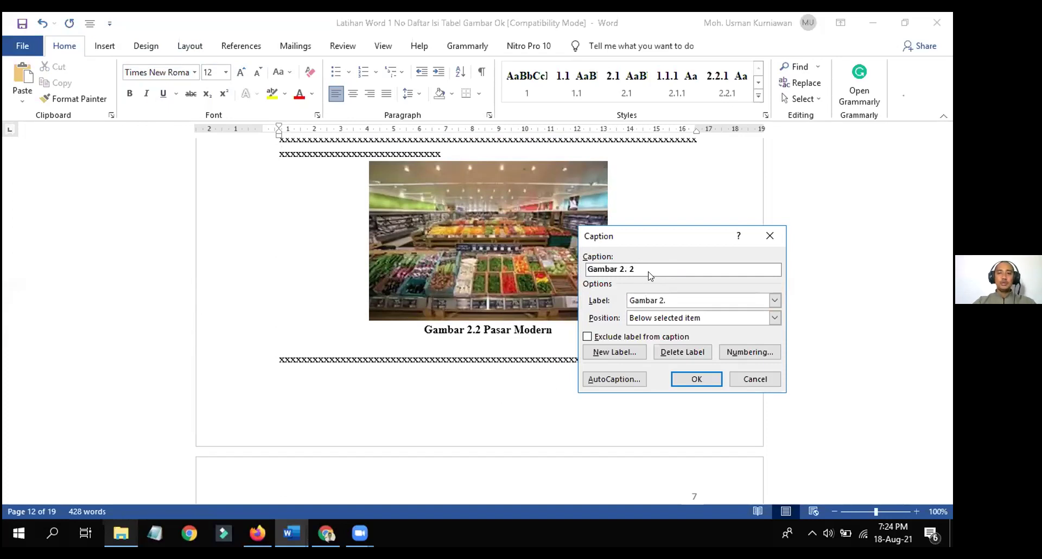
type("P")
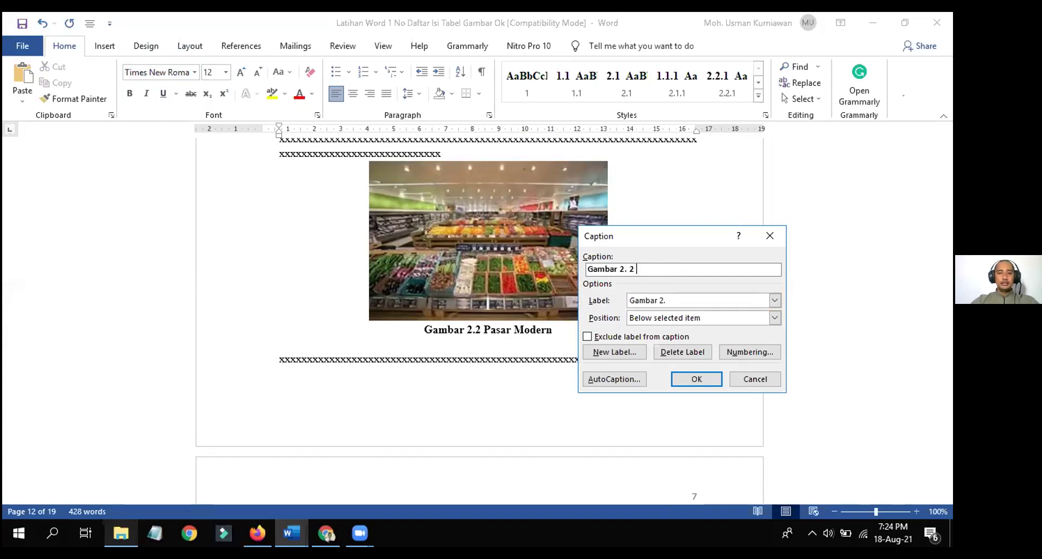
type("asar Modern")
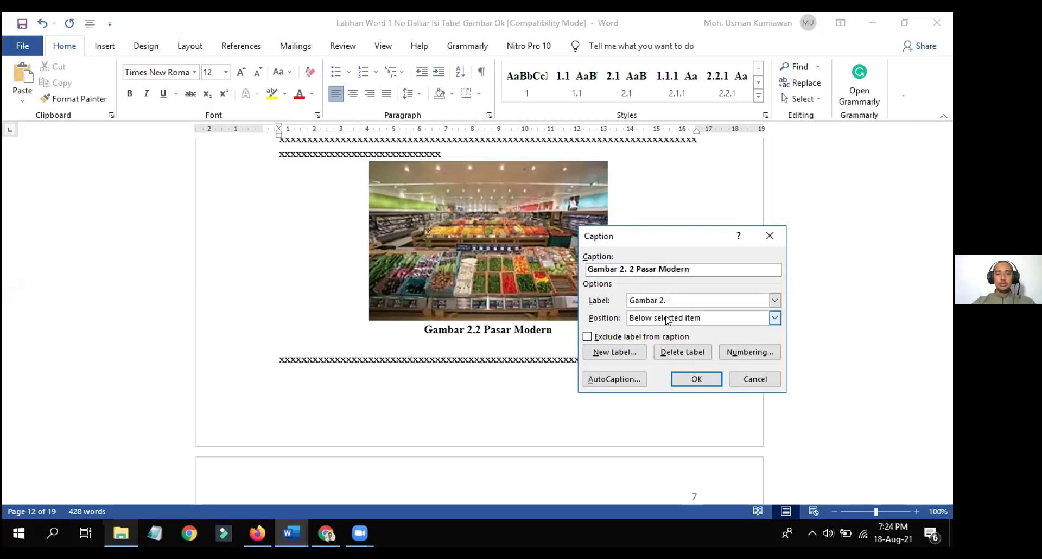
left_click(698, 379)
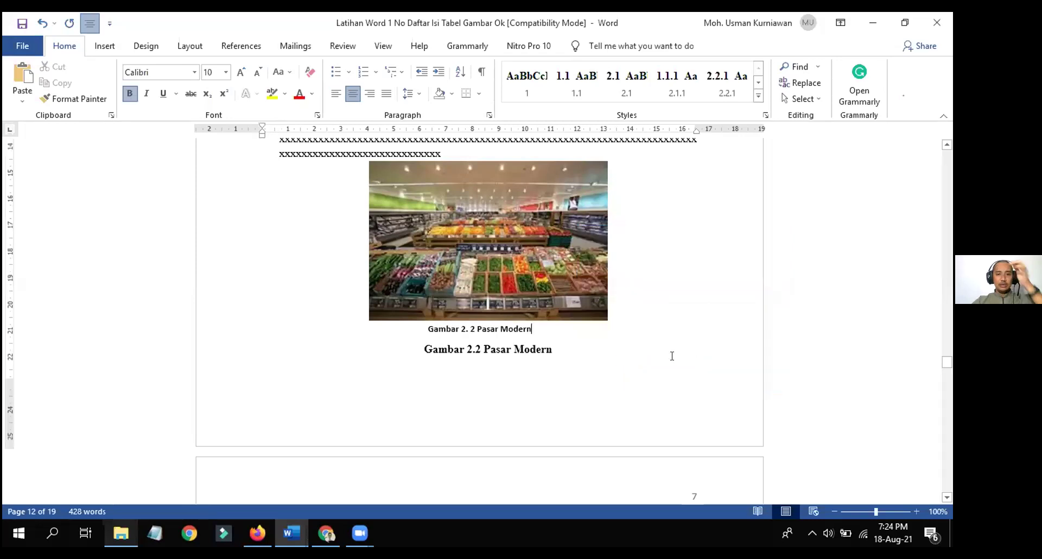
left_click_drag(543, 348, 438, 346)
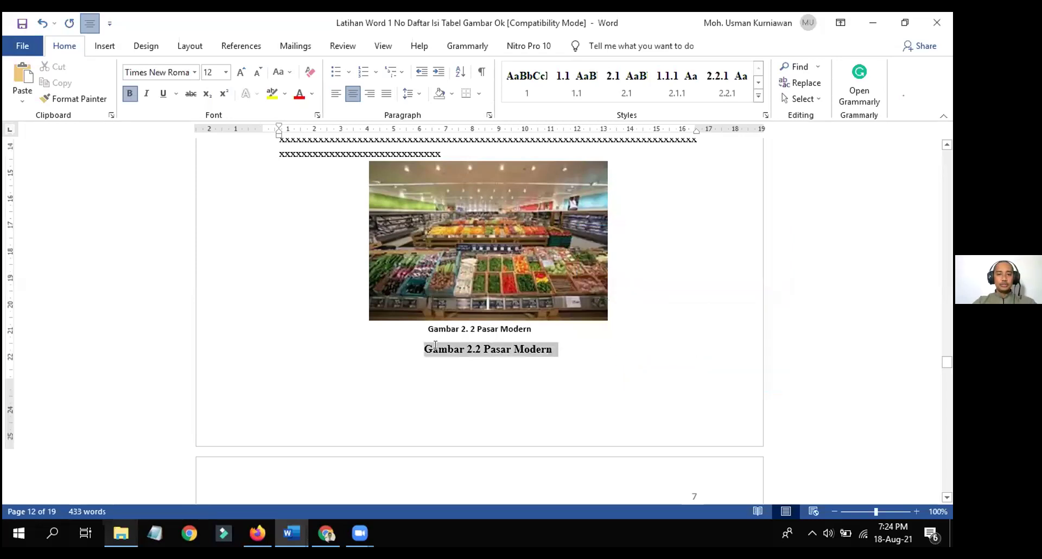
key("Delete")
Format the "Gambar 2. 2 Pasar Modern" caption in Times New Roman, size 12
left_click_drag(539, 328, 428, 329)
left_click(149, 72)
type("Times New Roman")
key("Return")
left_click(210, 72)
type("12")
key("Return")
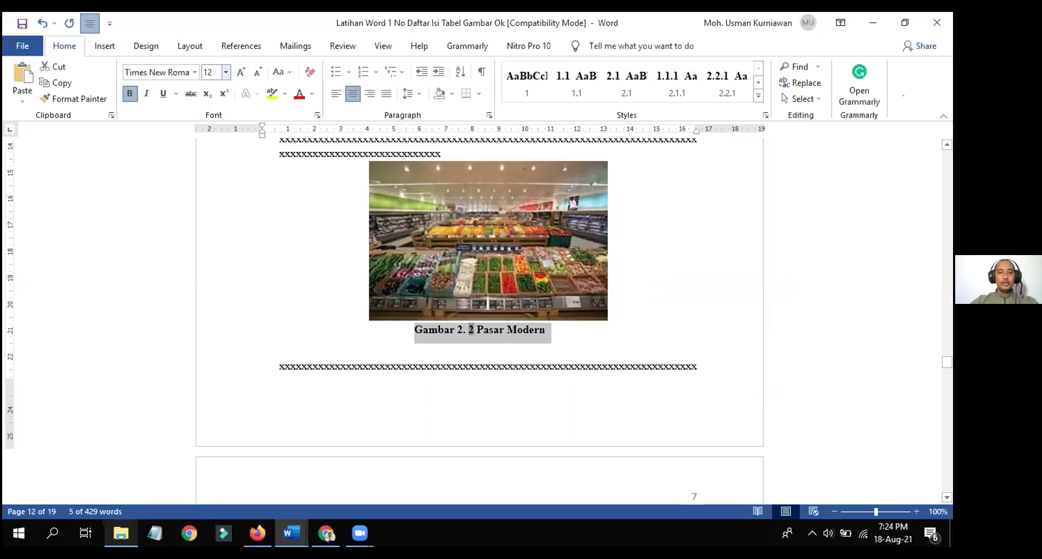
left_click(517, 340)
Look through the rest of the document for uncaptioned pictures and return to the "DAFTAR GAMBAR" page
scroll(519, 342, "down", 10)
scroll(519, 343, "down", 10)
scroll(520, 350, "down", 5)
scroll(519, 350, "up", 20)
scroll(518, 353, "down", 10)
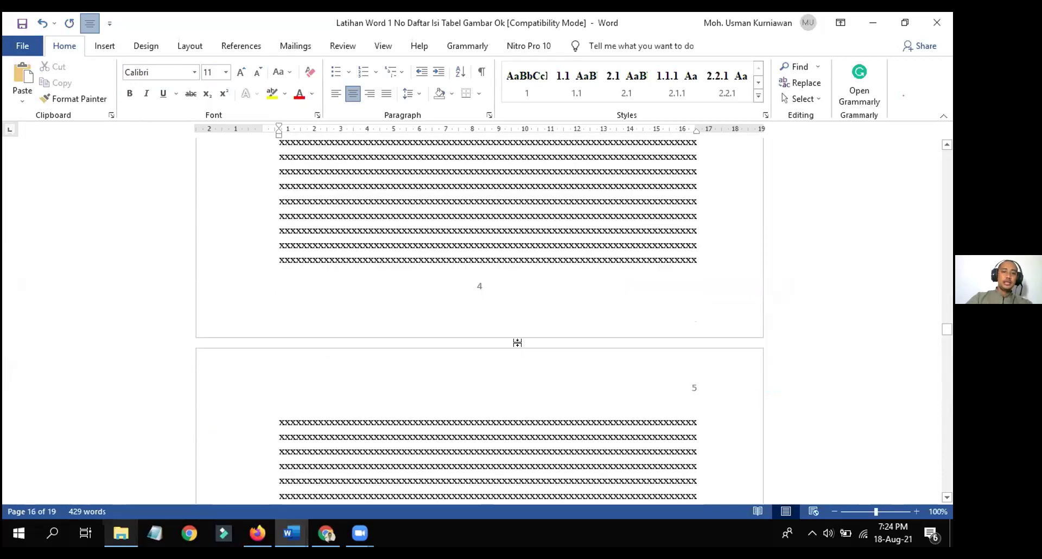
scroll(508, 366, "up", 20)
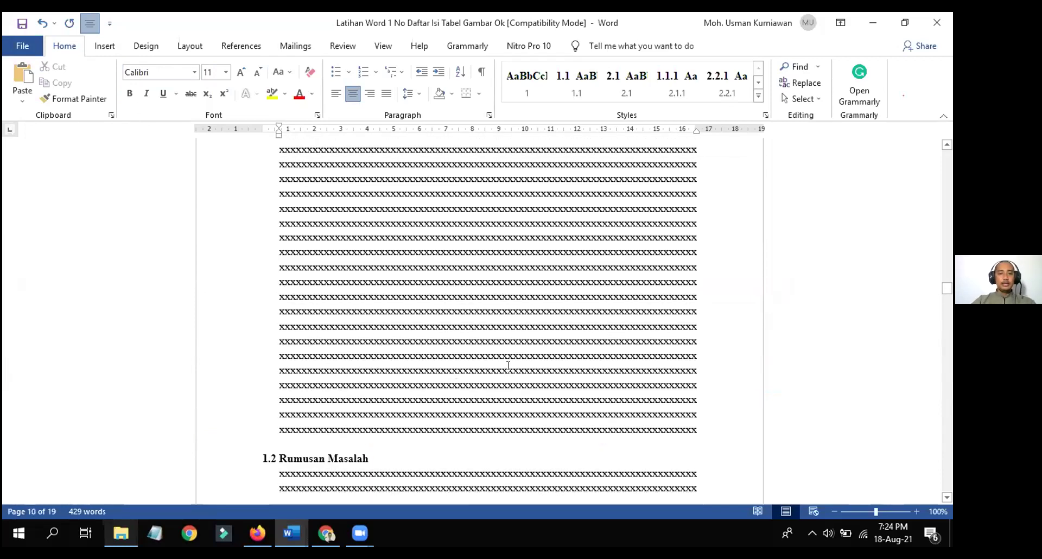
scroll(508, 366, "up", 10)
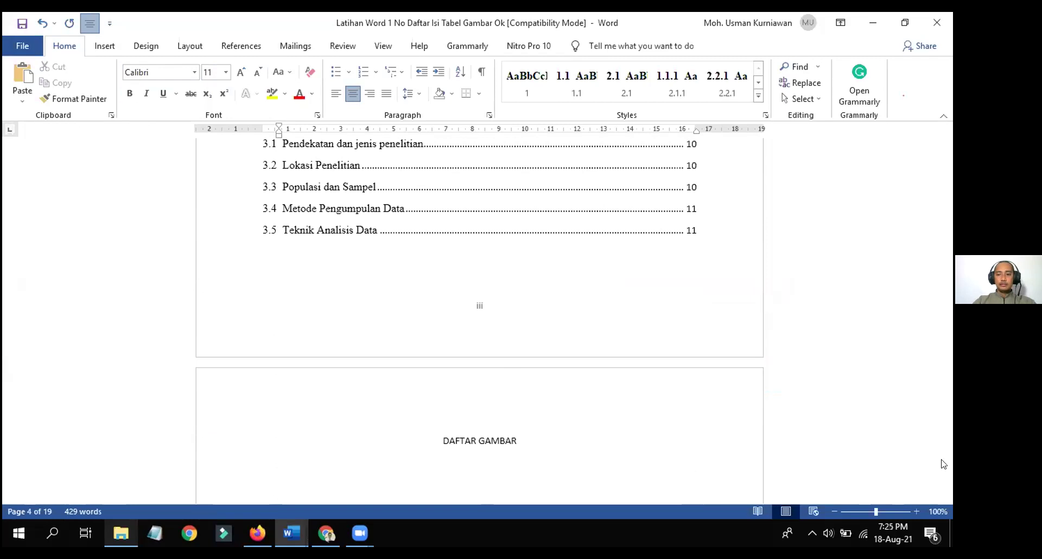
scroll(944, 465, "down", 3)
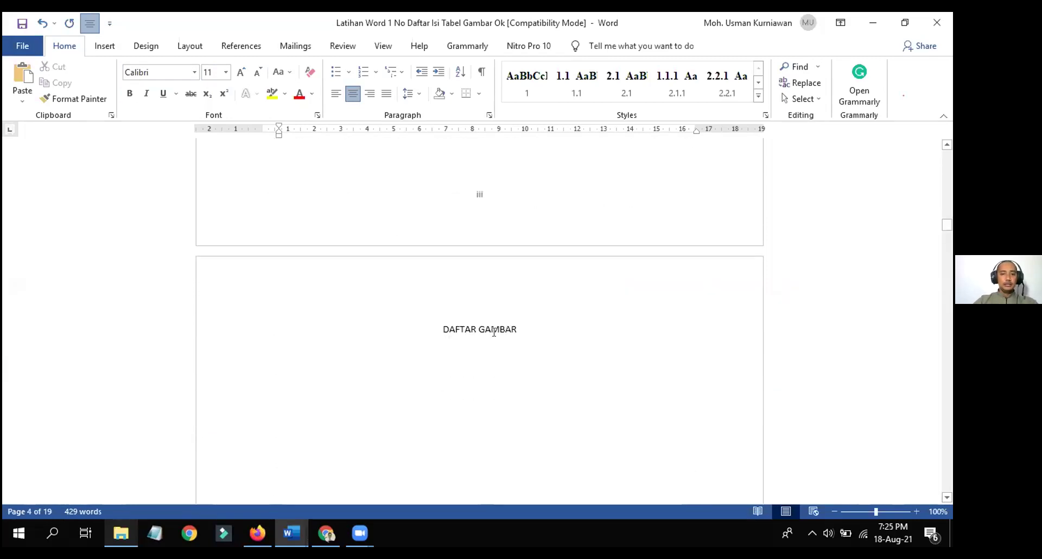
Format the "DAFTAR GAMBAR" heading in bold Times New Roman, size 12
triple_click(520, 328)
left_click(169, 70)
type("Times New Roman")
key("Return")
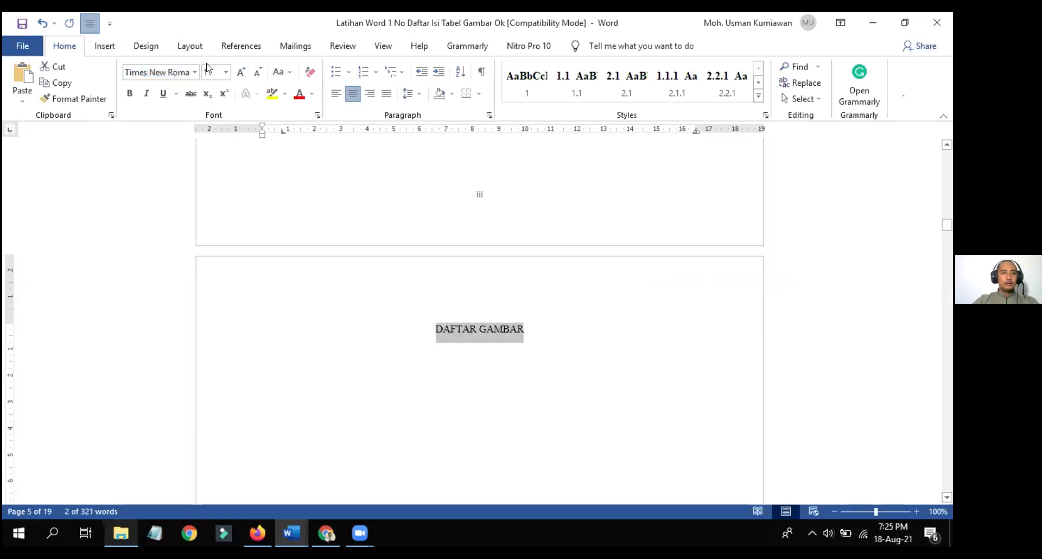
left_click(210, 72)
type("12")
key("Return")
key("ctrl+b")
left_click(389, 391)
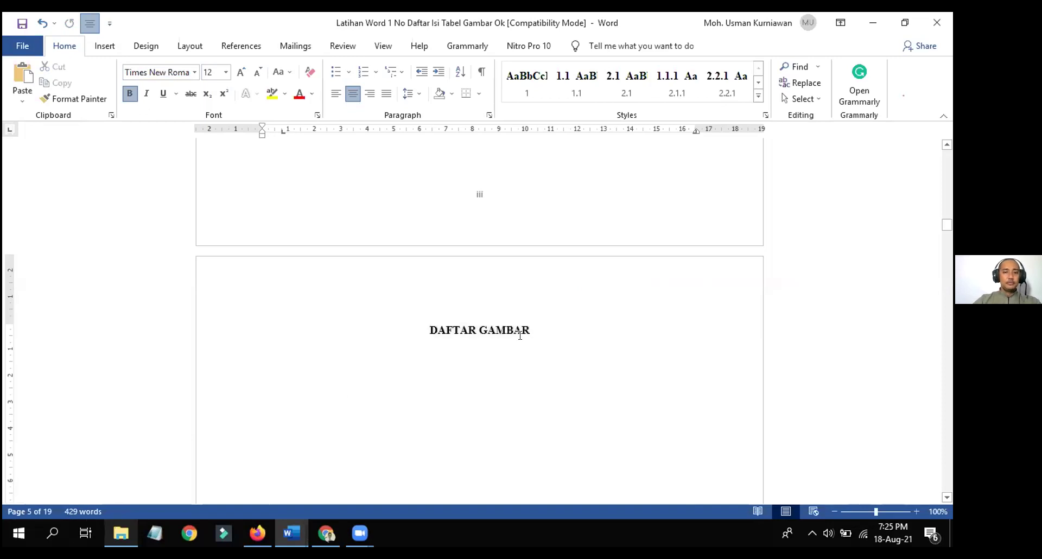
Insert a table of figures below the "DAFTAR GAMBAR" heading using the caption label "Gambar 2."
left_click(542, 329)
left_click(262, 368)
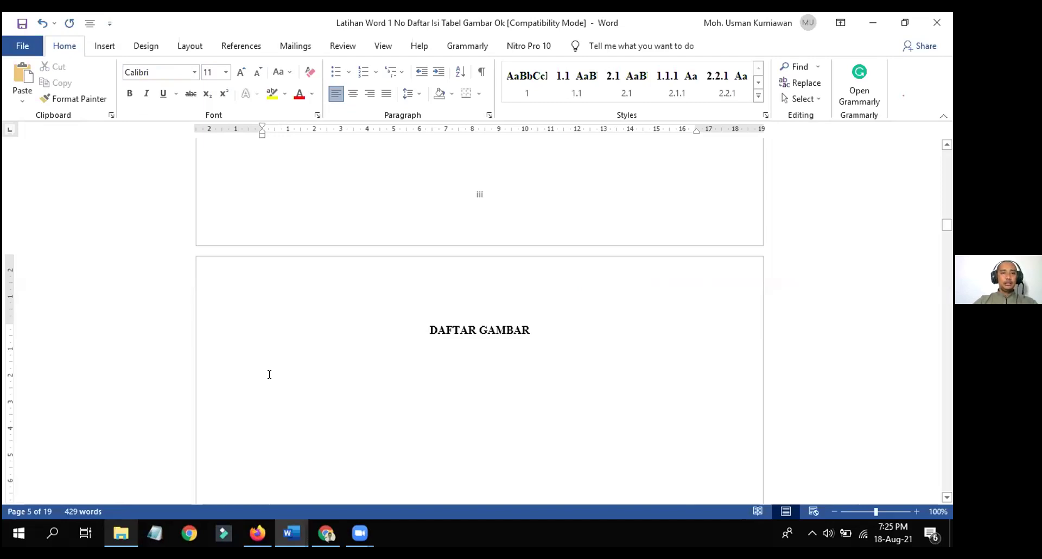
left_click(247, 47)
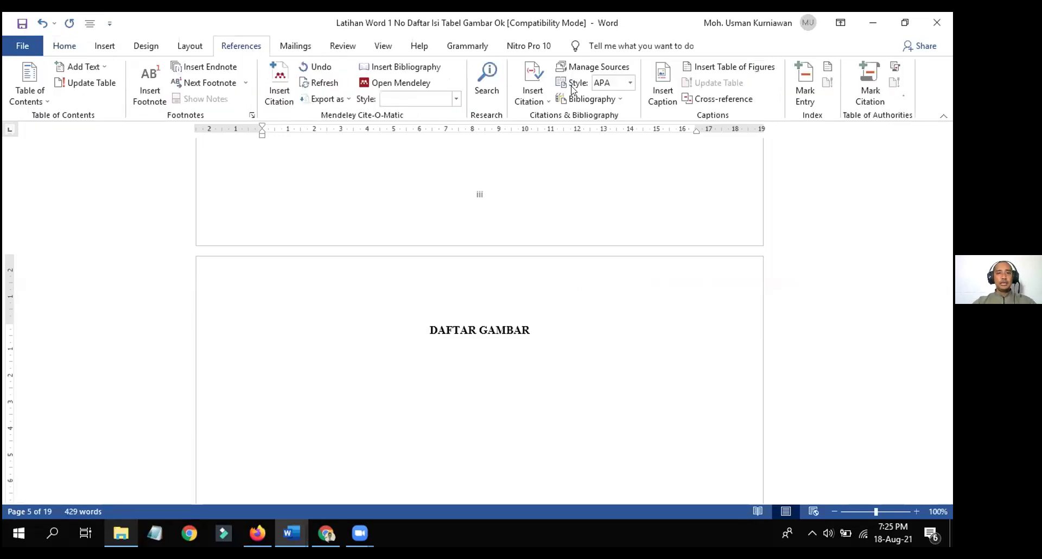
left_click(732, 68)
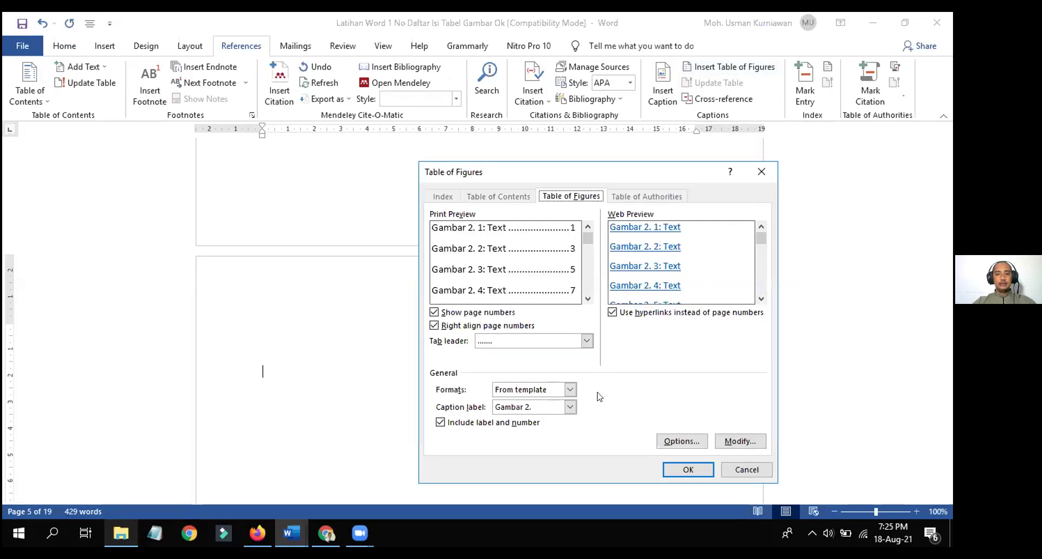
left_click(571, 407)
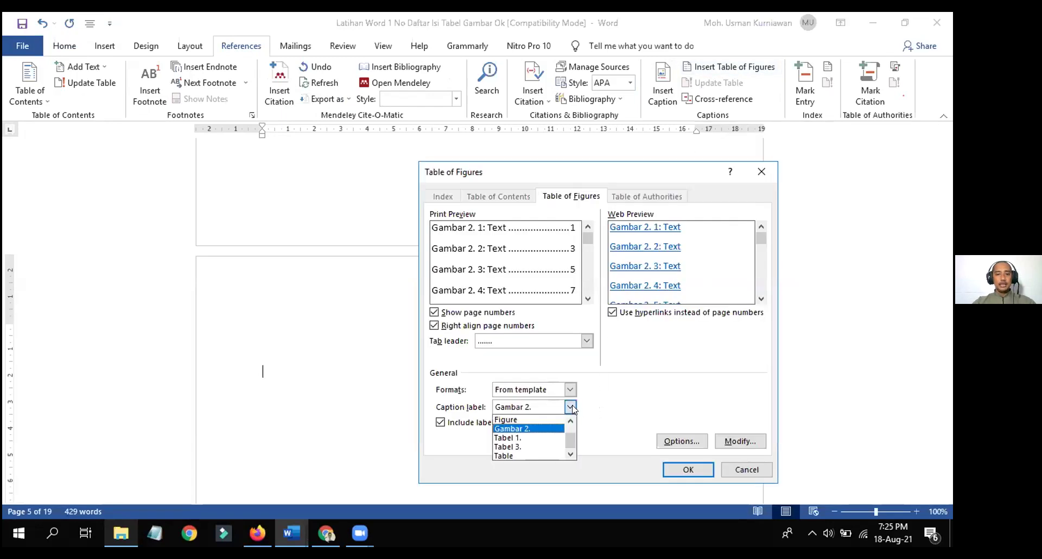
left_click(530, 429)
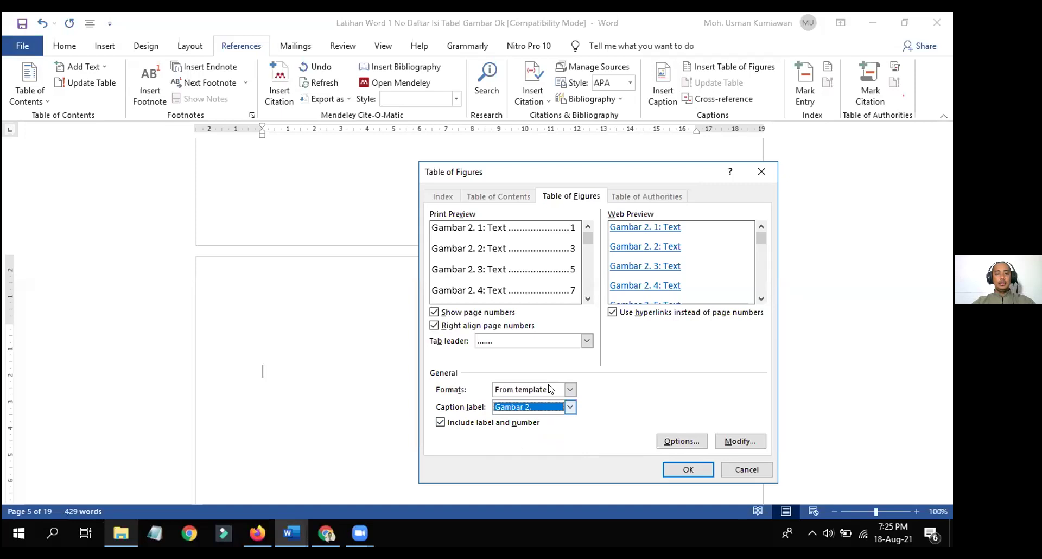
key("Return")
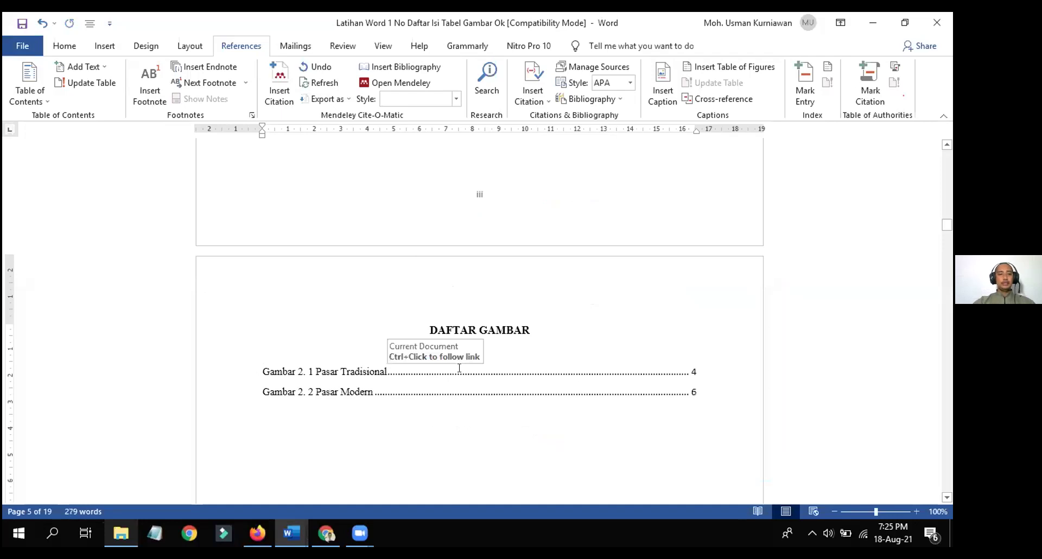
Insert a table of figures with the caption label "Tabel 1." on a new line below the "DAFTAR TABEL" heading
scroll(427, 401, "down", 10)
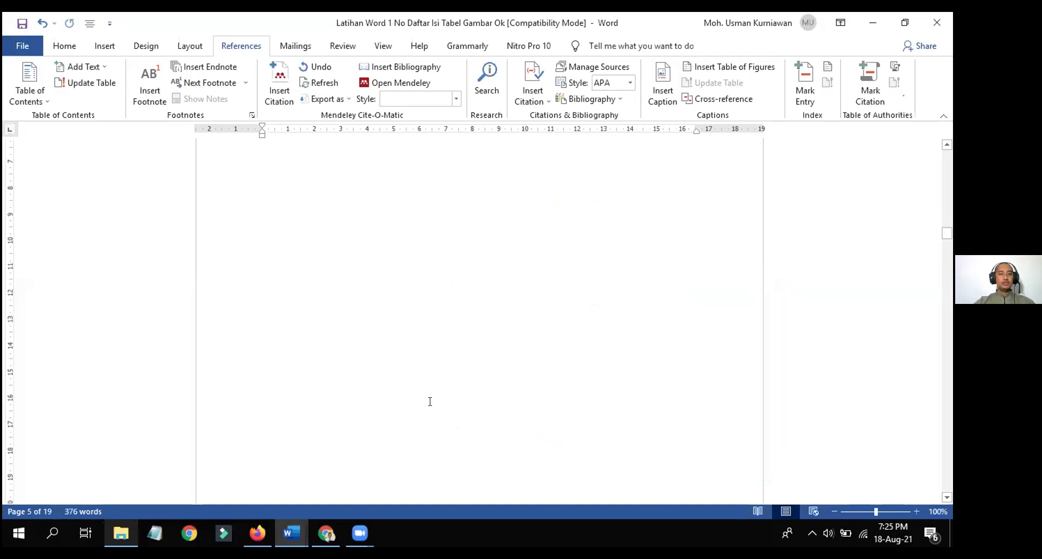
scroll(430, 401, "down", 6)
left_click(518, 386)
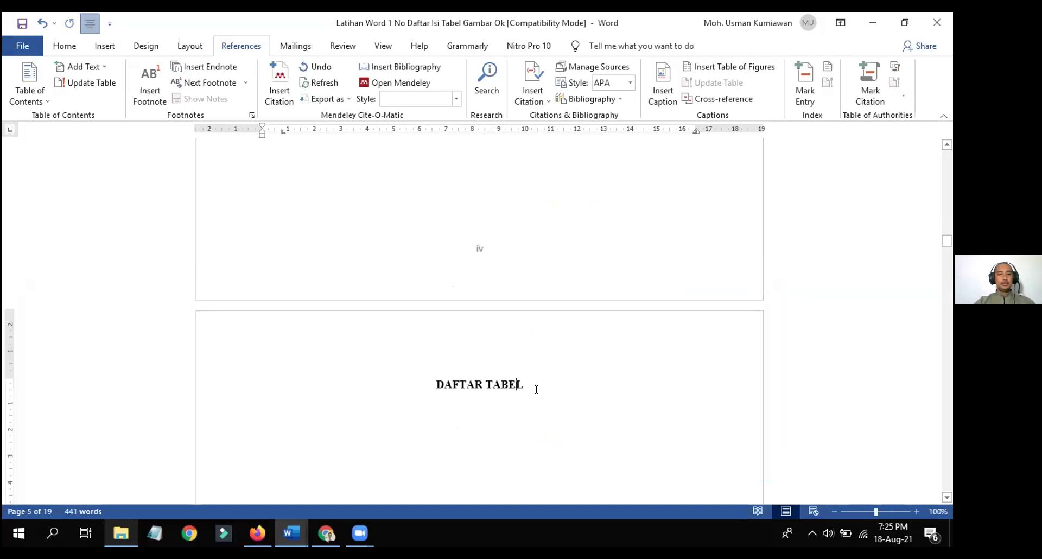
key("Return")
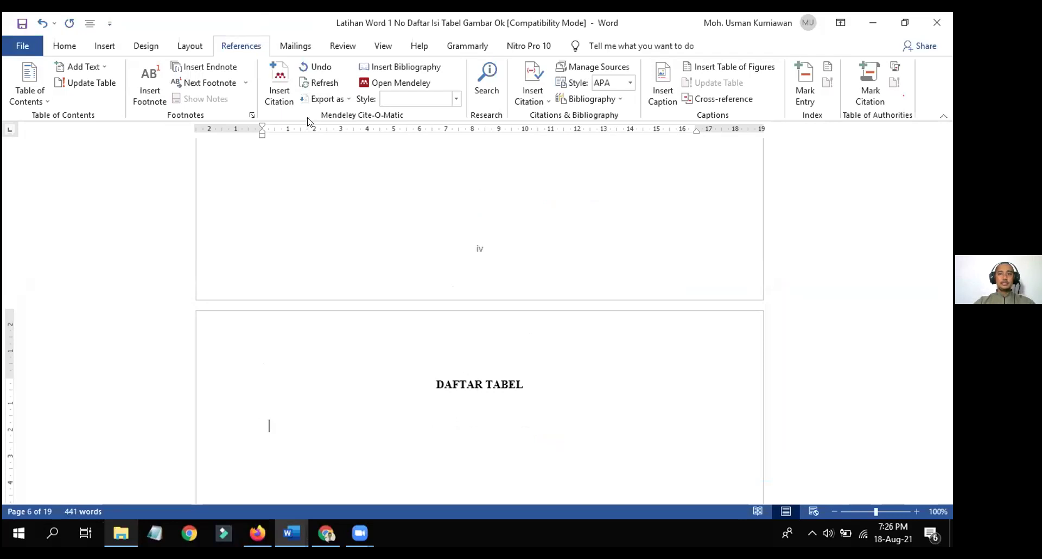
left_click(707, 70)
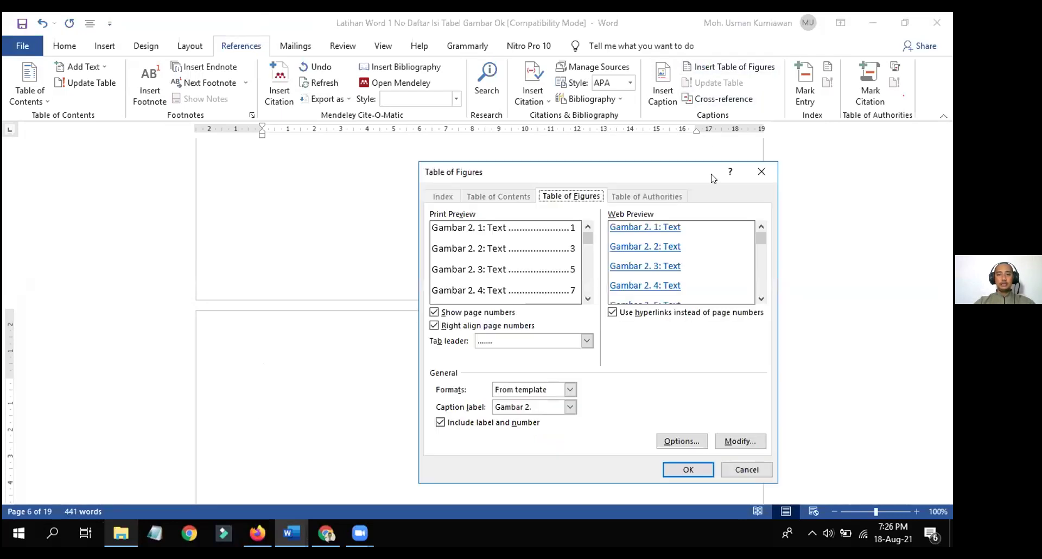
left_click(570, 407)
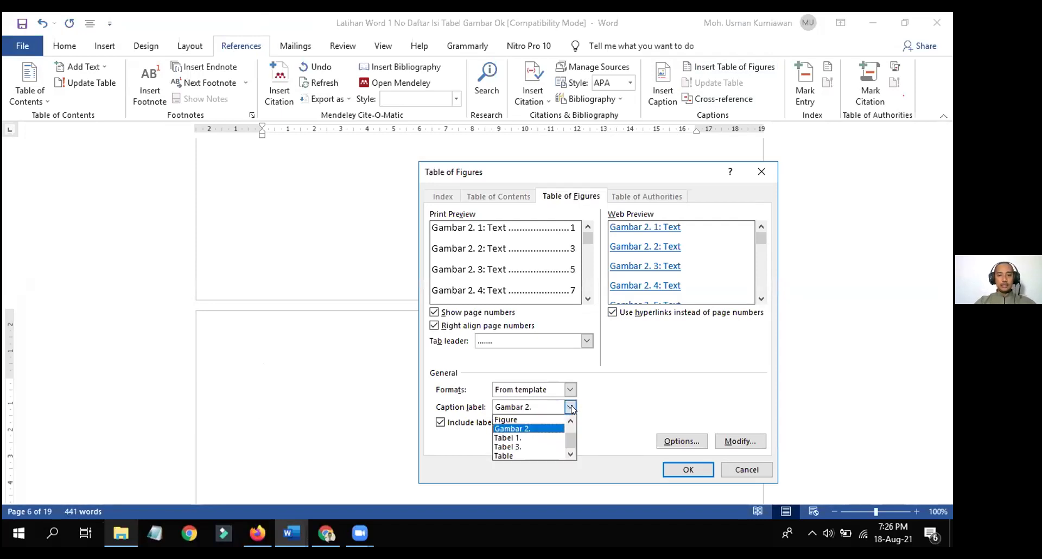
left_click(523, 441)
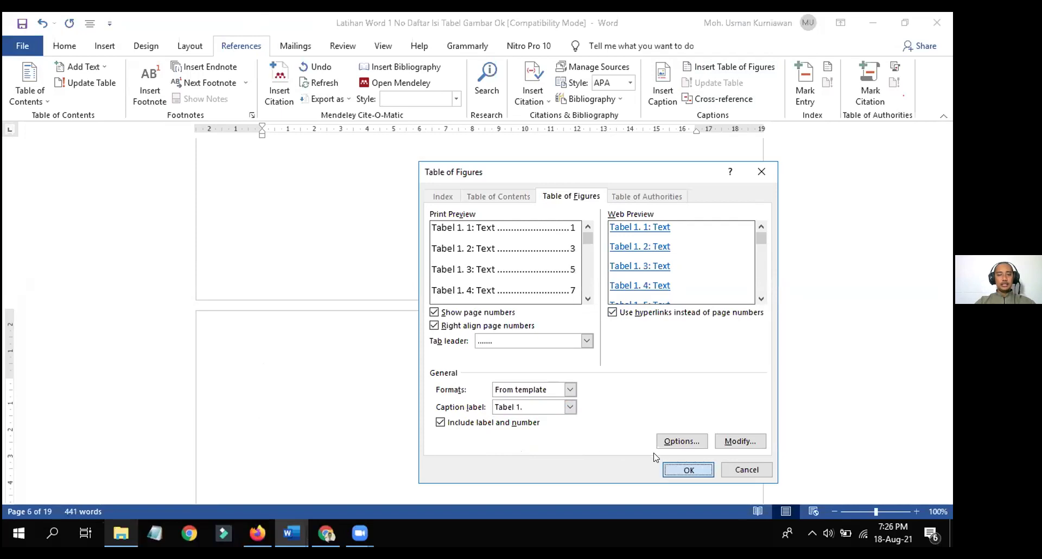
key("Return")
left_click(948, 497)
scroll(948, 497, "down", 4)
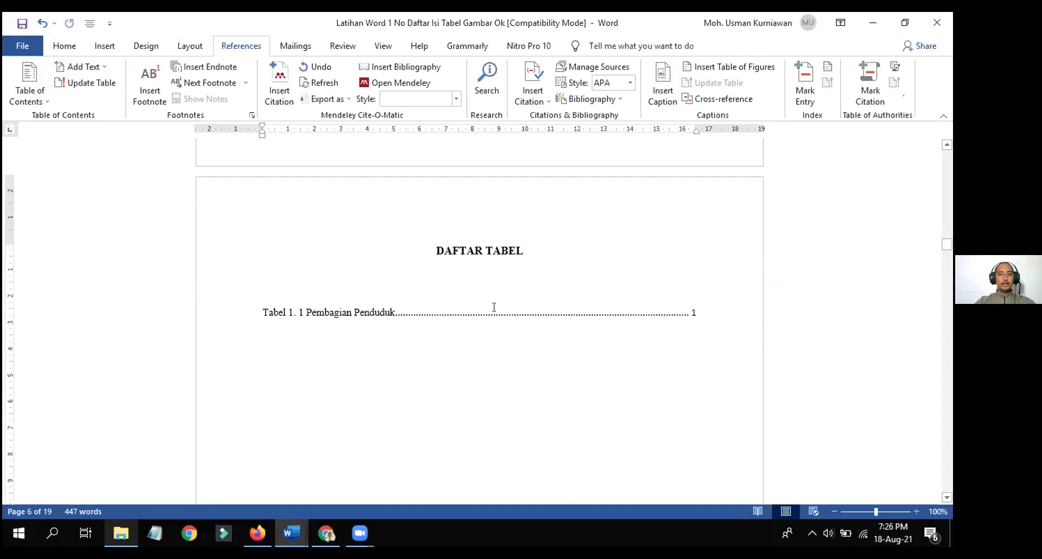
Insert a table of figures with the caption label "Tabel 3." below the Tabel 1. list under "DAFTAR TABEL"
triple_click(268, 326)
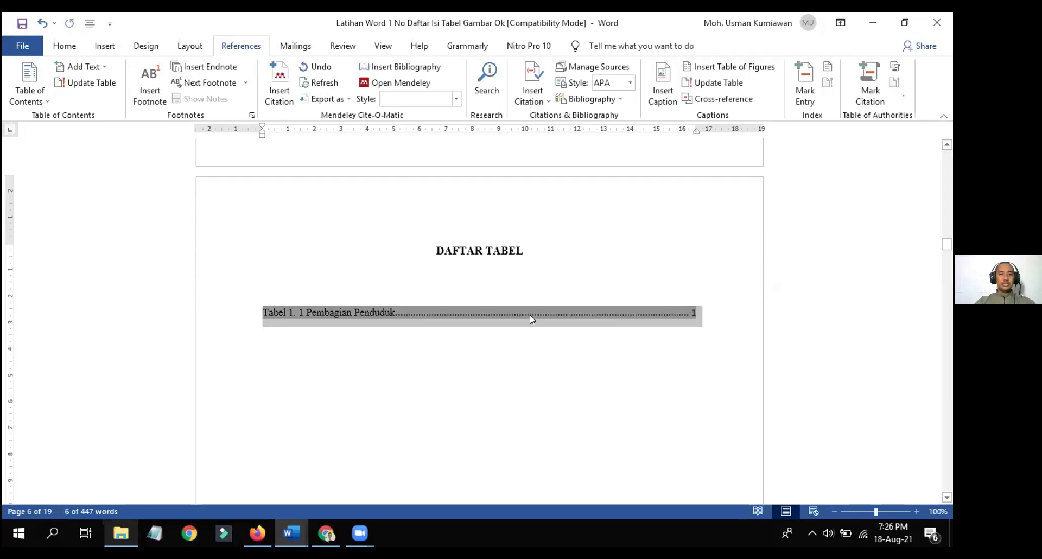
left_click(275, 400)
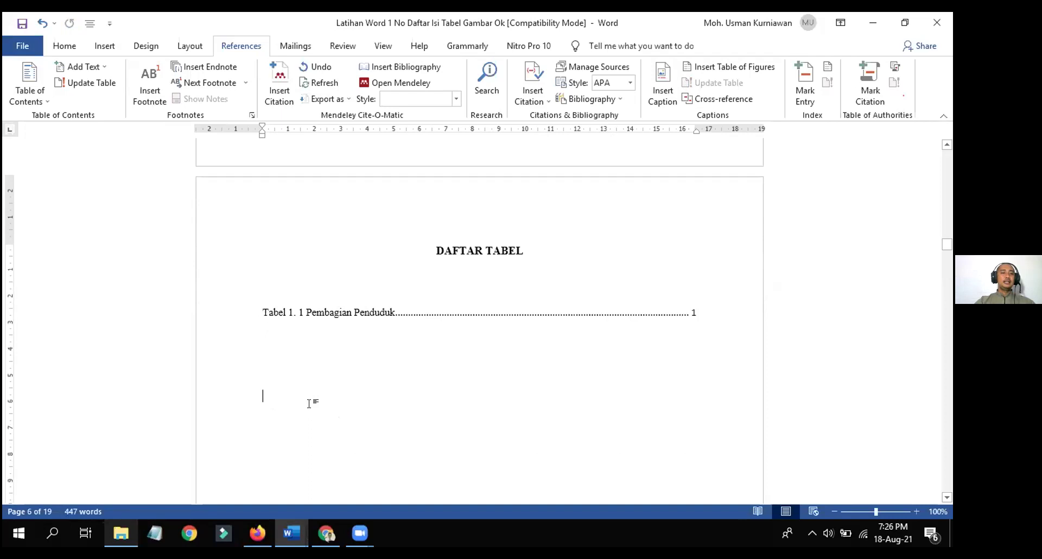
left_click(722, 66)
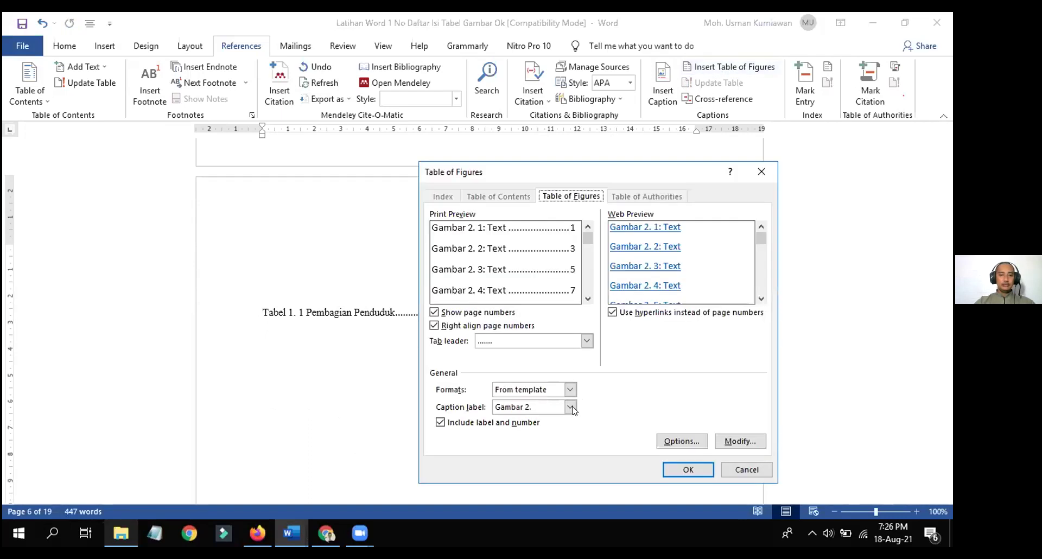
left_click(571, 409)
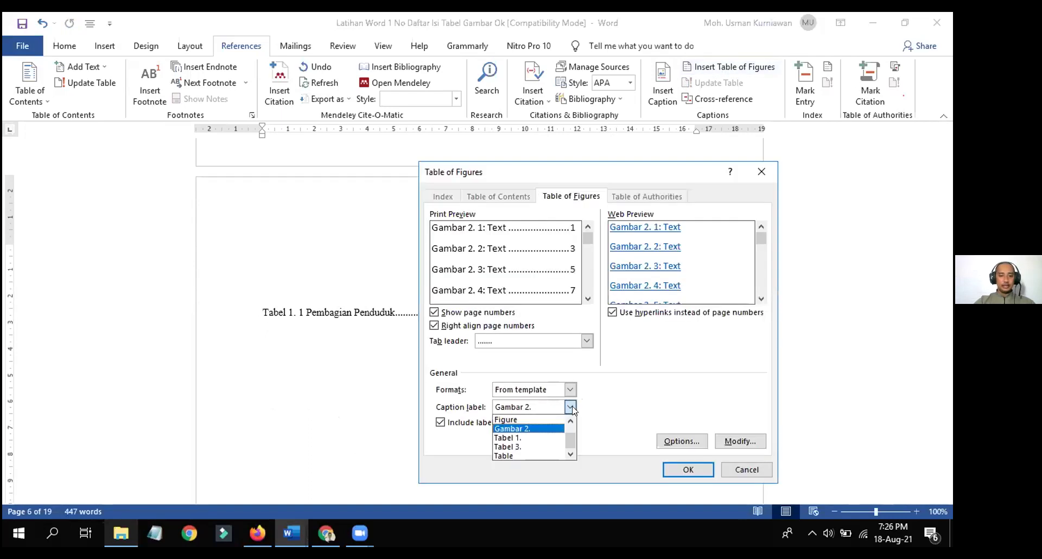
left_click(516, 446)
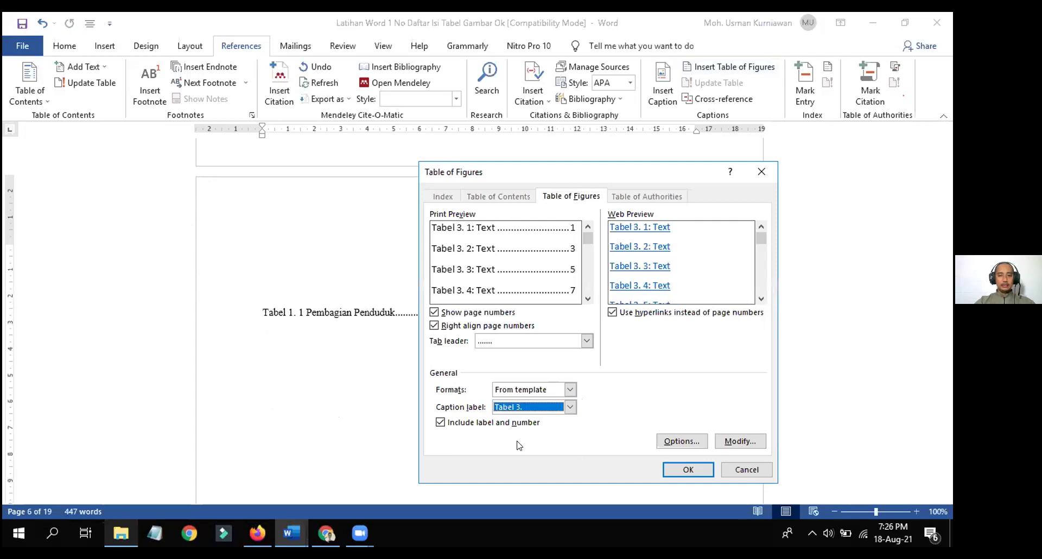
key("Return")
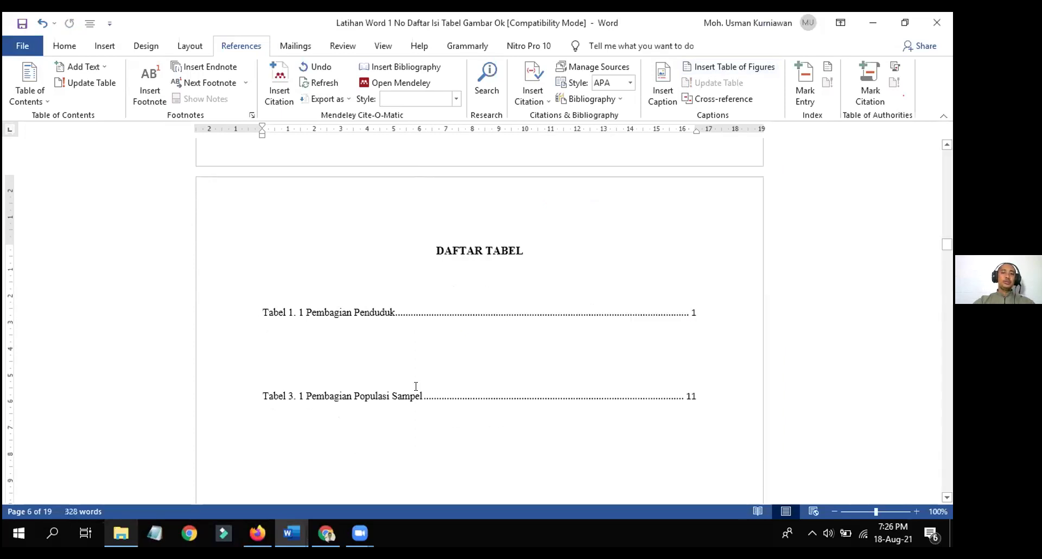
Delete the blank lines between the Tabel 1. and Tabel 3. entries under "DAFTAR TABEL"
left_click(702, 313)
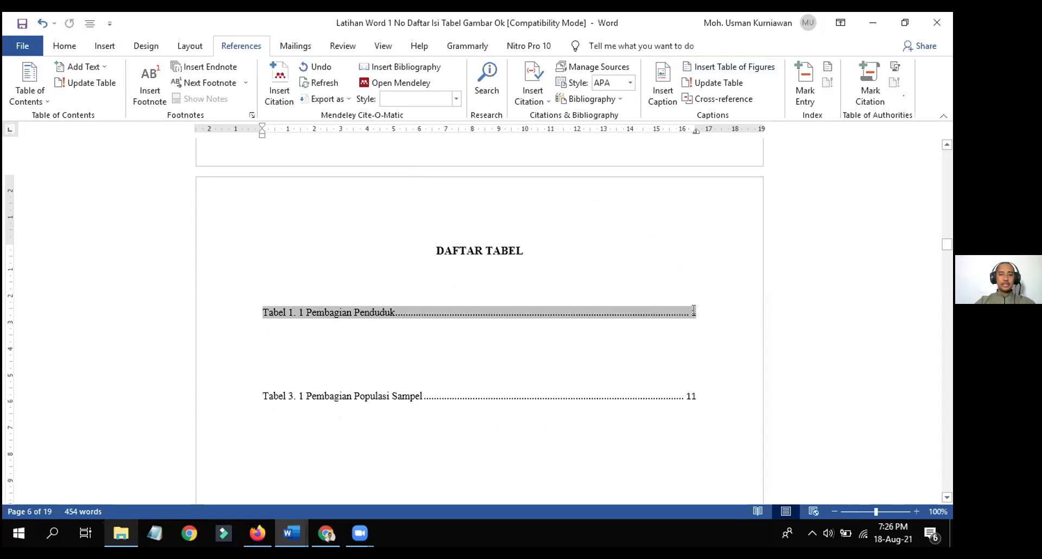
key("Delete")
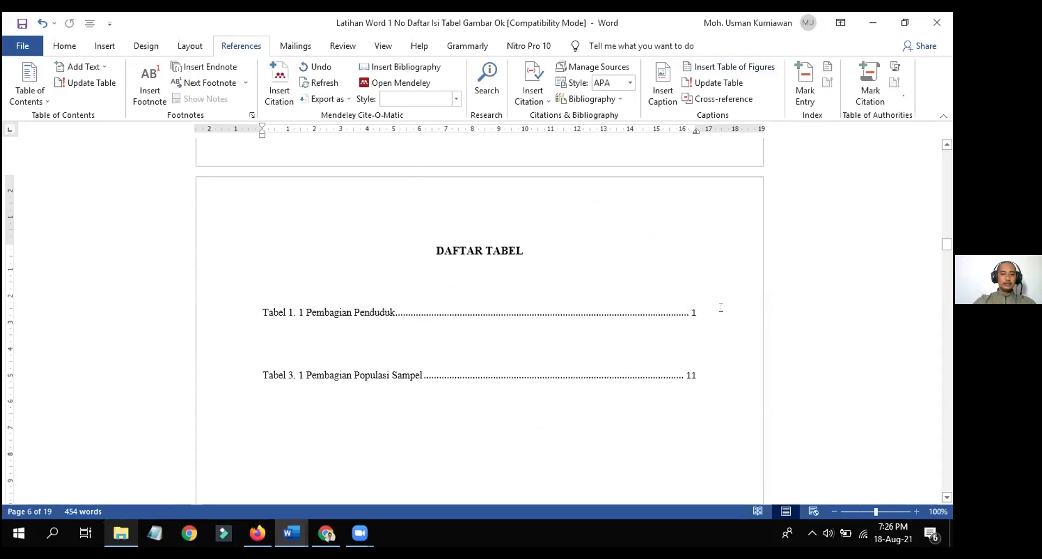
key("Delete")
key("Delete")
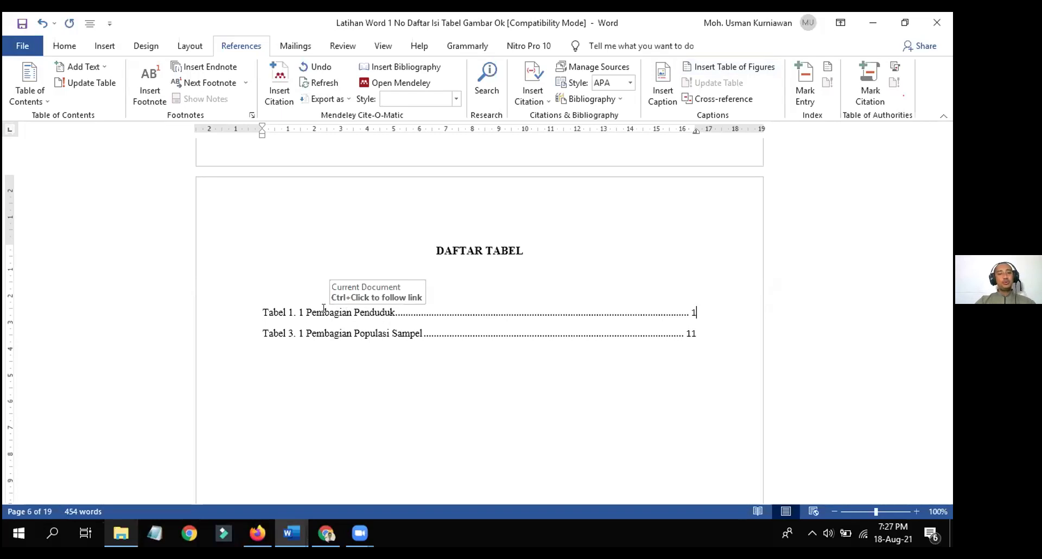
Follow the Tabel 1. 1 entry to its caption and change the caption title to "Perkumpulan Penduduk Indonesia"
left_click(353, 313, "ctrl")
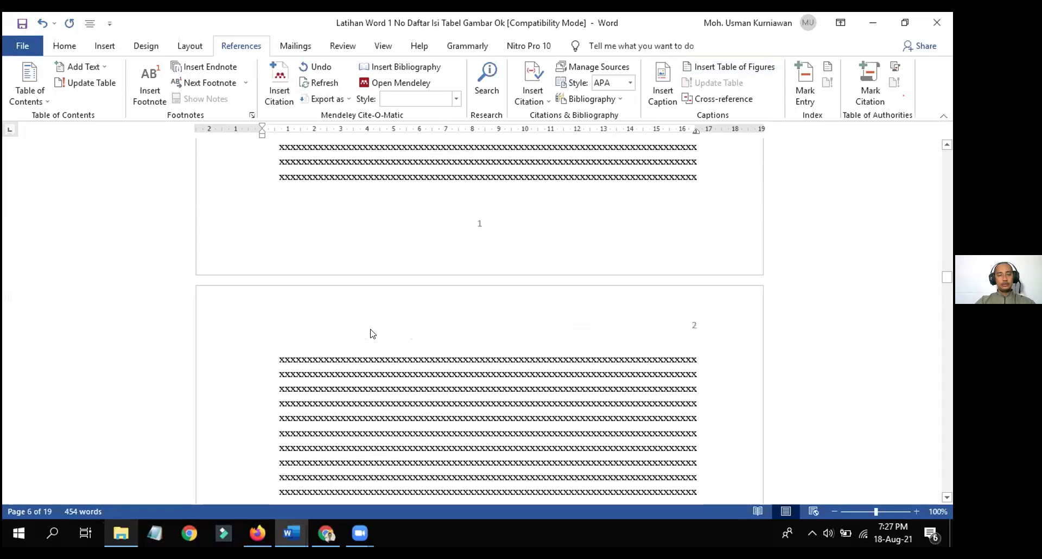
double_click(466, 348)
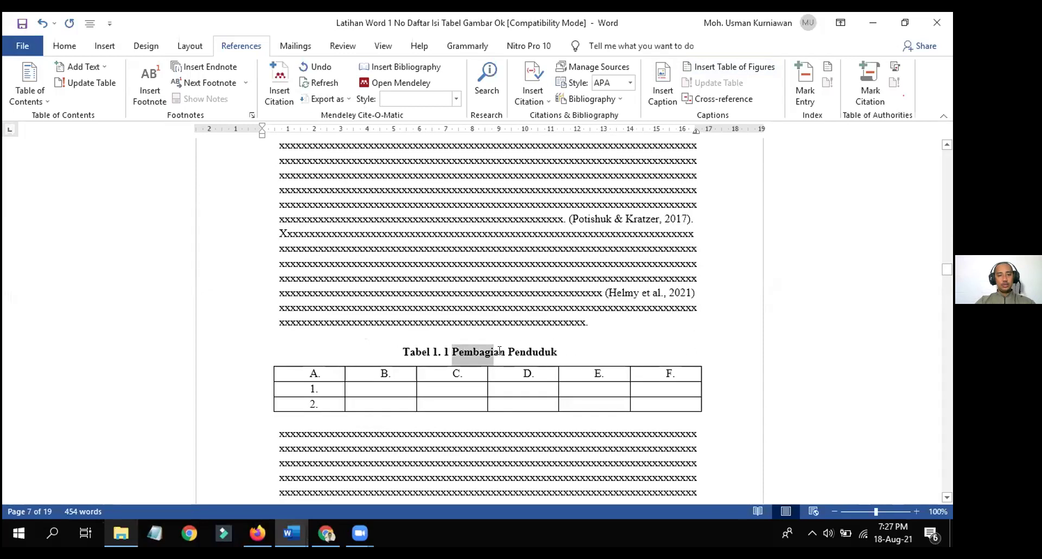
type("Penrkumpula")
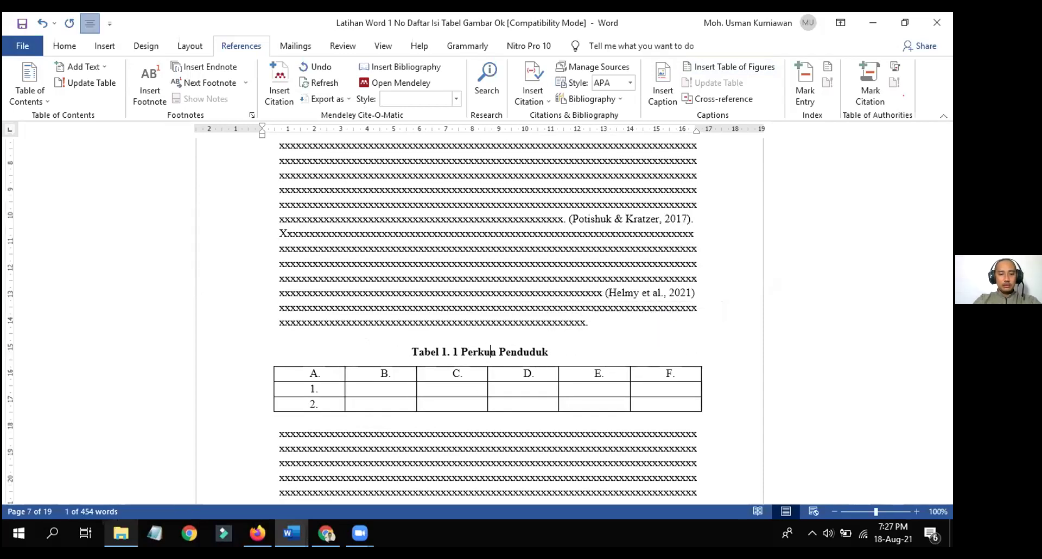
type("n")
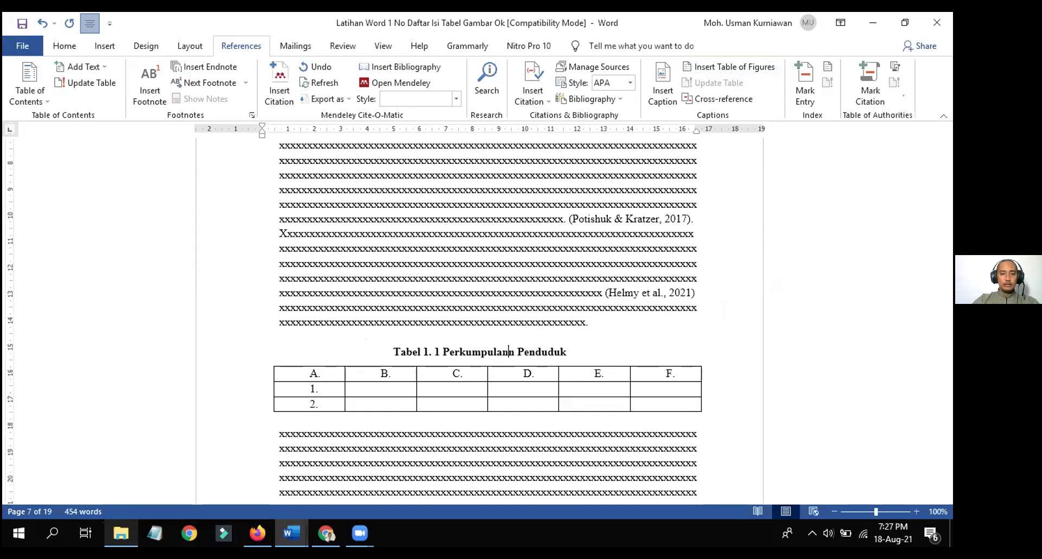
key("BackSpace")
left_click(590, 352)
type("Indonesia")
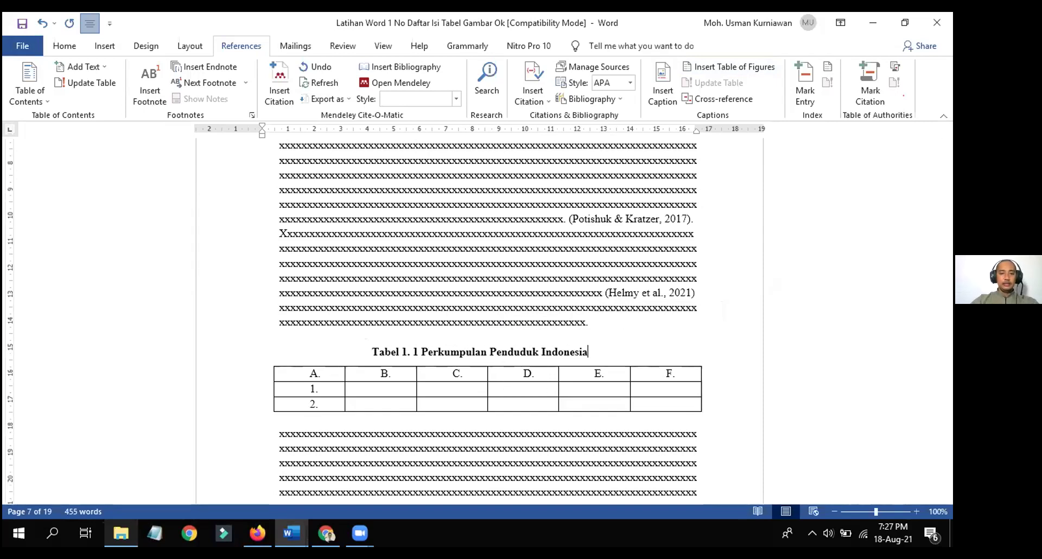
Update both lists under "DAFTAR TABEL", choosing to update the entire table for each
scroll(524, 358, "up", 20)
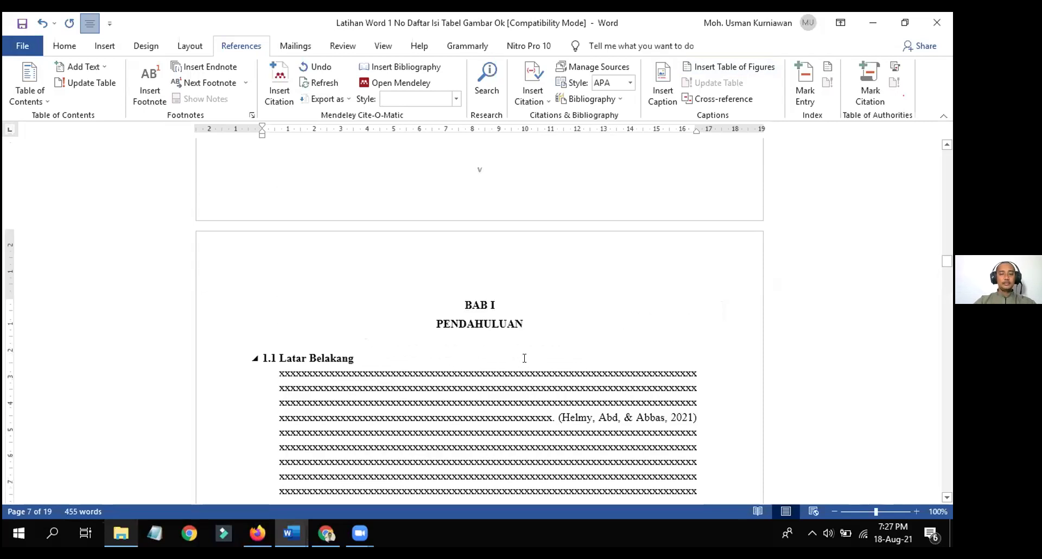
scroll(524, 358, "up", 10)
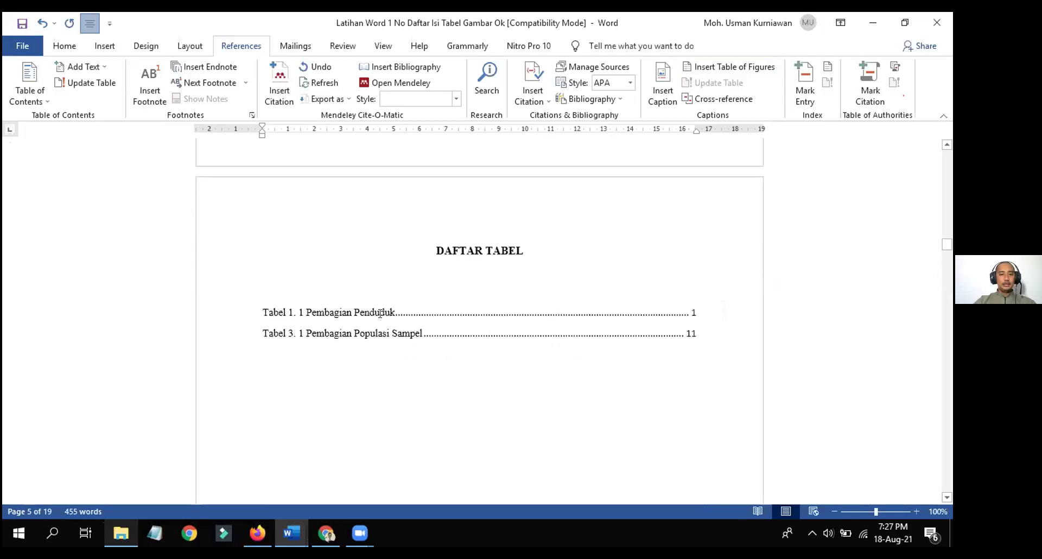
left_click(358, 313)
left_click(330, 349)
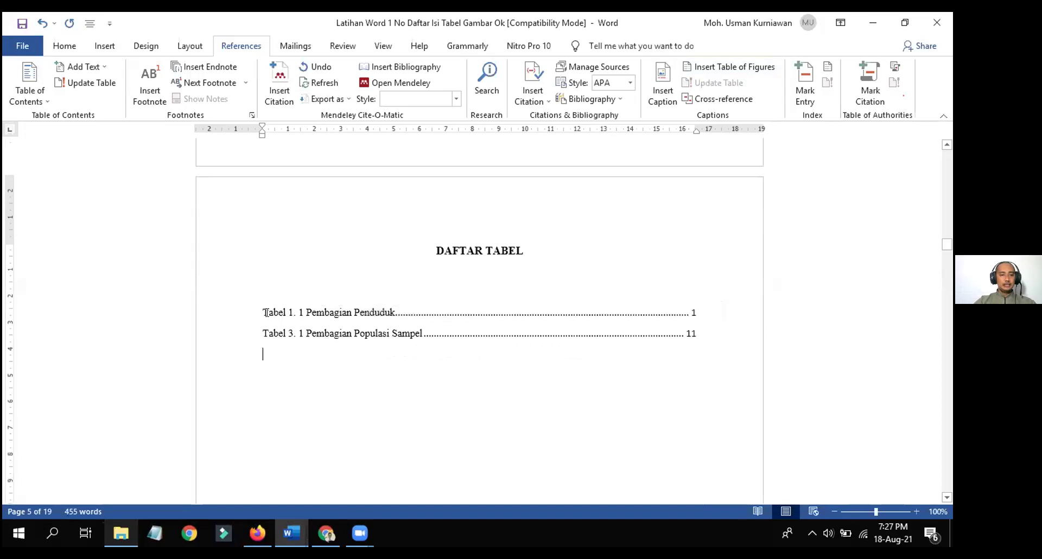
left_click_drag(290, 309, 685, 328)
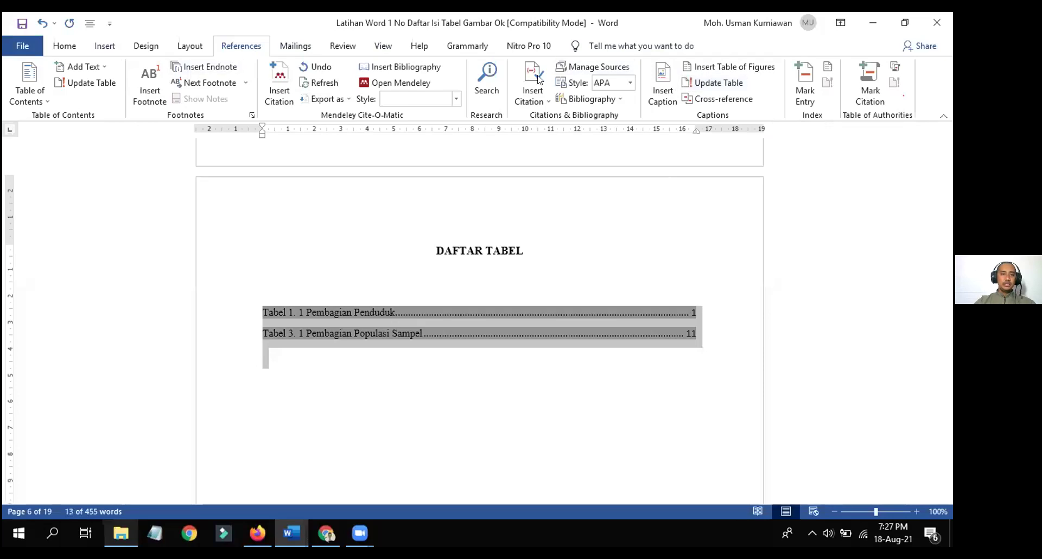
right_click(570, 309)
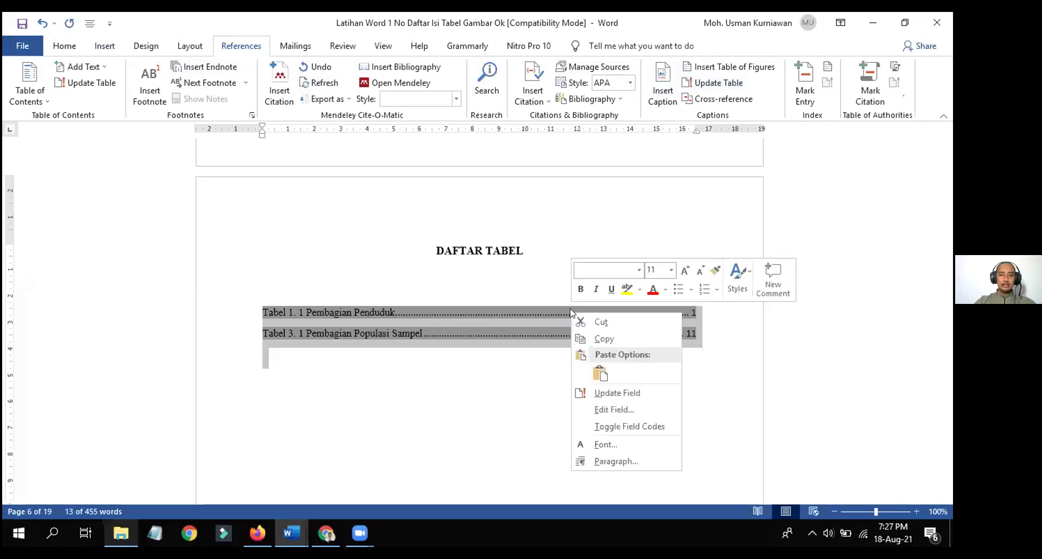
left_click(623, 398)
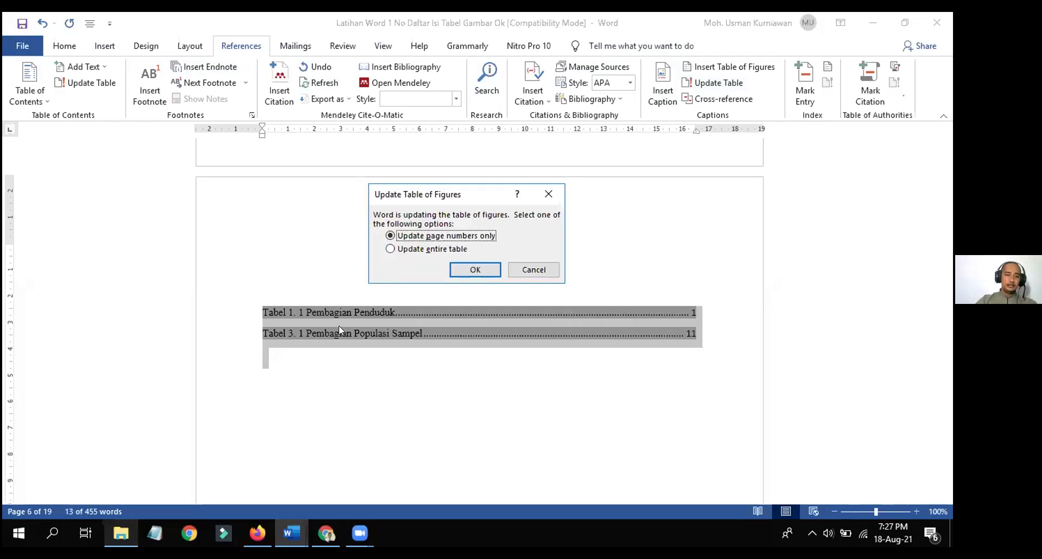
left_click(448, 251)
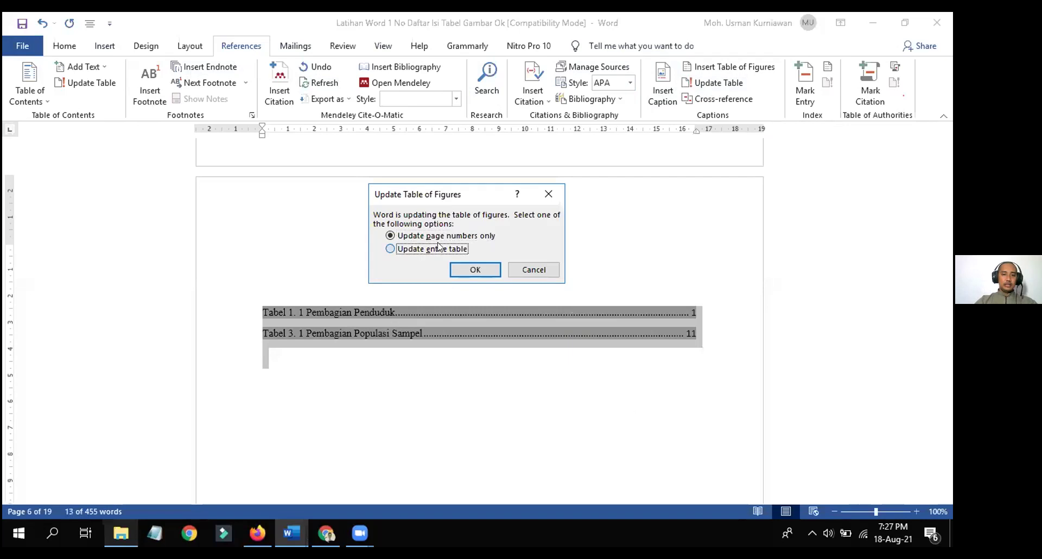
left_click(476, 270)
left_click(454, 251)
left_click(476, 270)
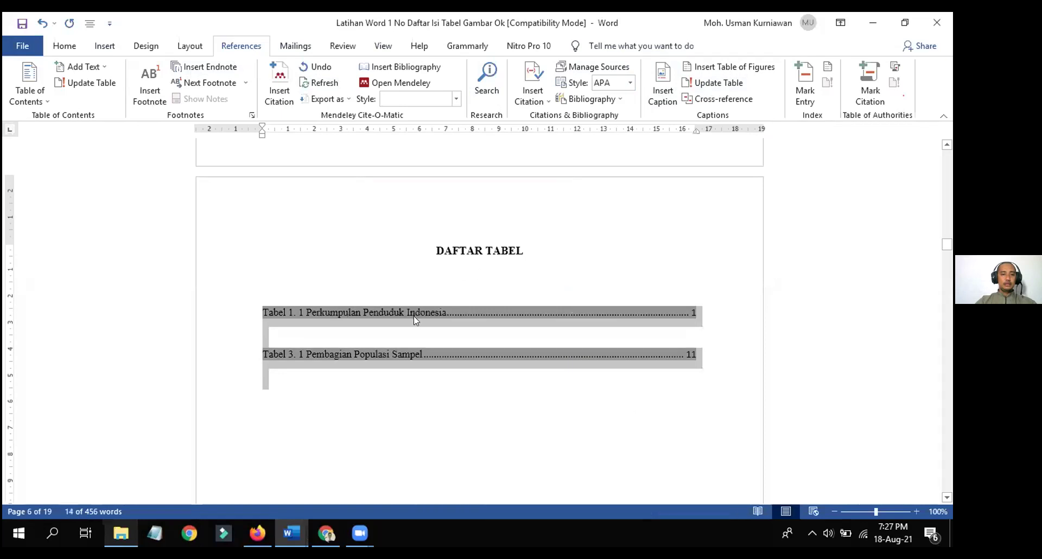
Remove the blank line separating the Perkumpulan Penduduk Indonesia entry from the Tabel 3. entry
left_click(361, 332)
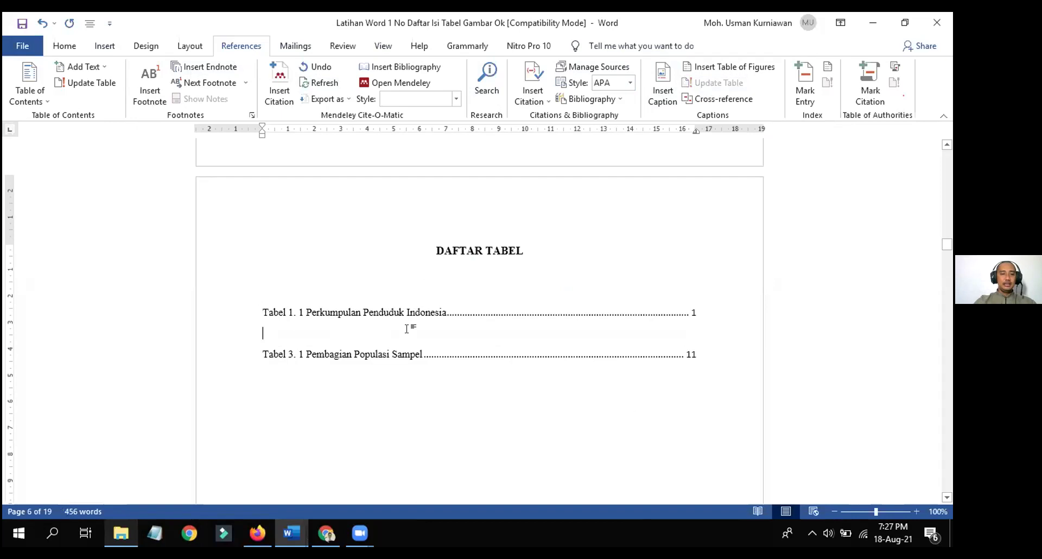
key("Delete")
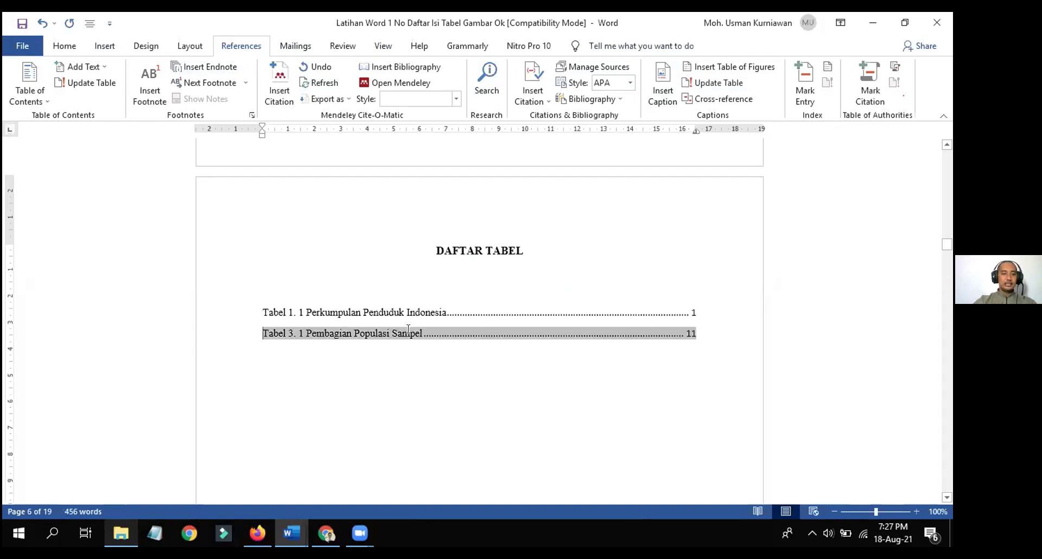
left_click(395, 354)
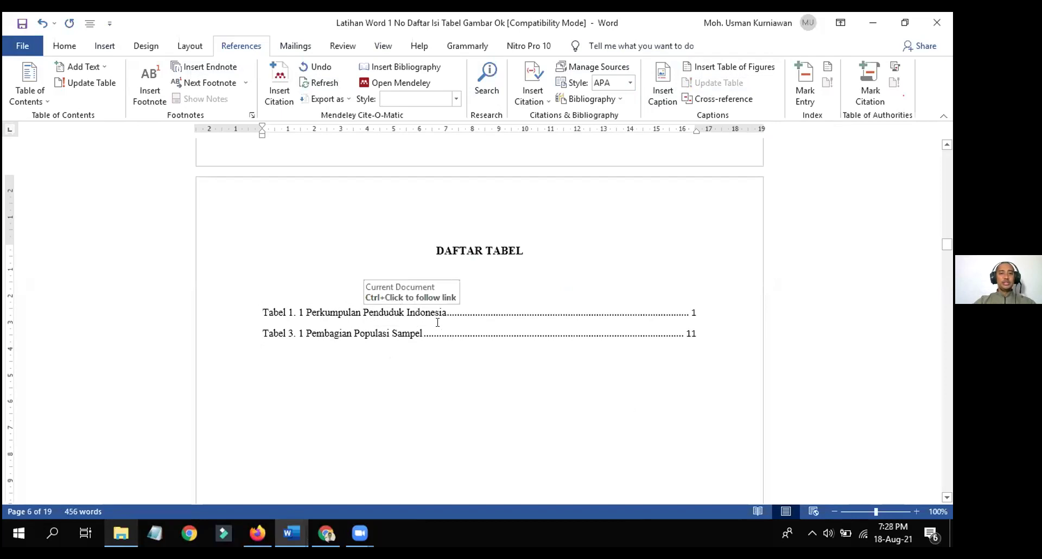
Insert blank lines above the Tabel 1. 1 caption until the caption and its table move to page 2
scroll(494, 371, "down", 5)
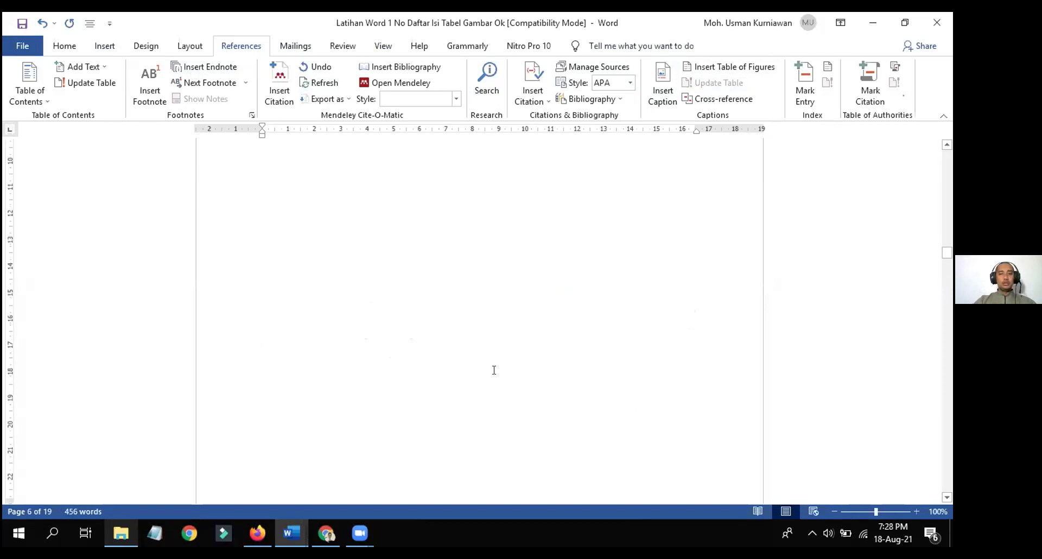
scroll(494, 371, "down", 15)
scroll(578, 331, "up", 3)
scroll(618, 342, "down", 5)
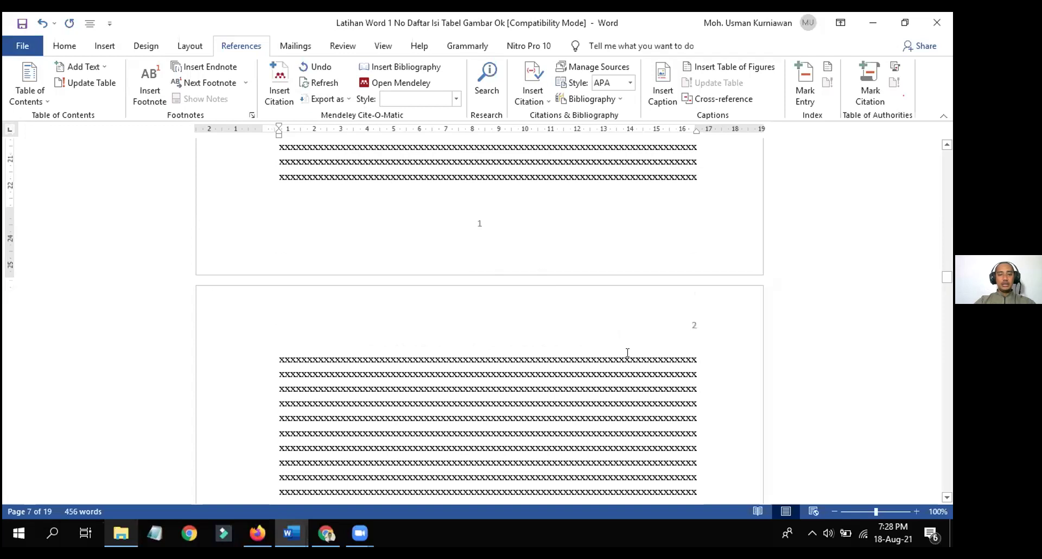
scroll(625, 347, "up", 5)
key("Return")
key("Return")
key("Return")
key("Return")
key("Return")
key("Return")
key("Return")
key("Return")
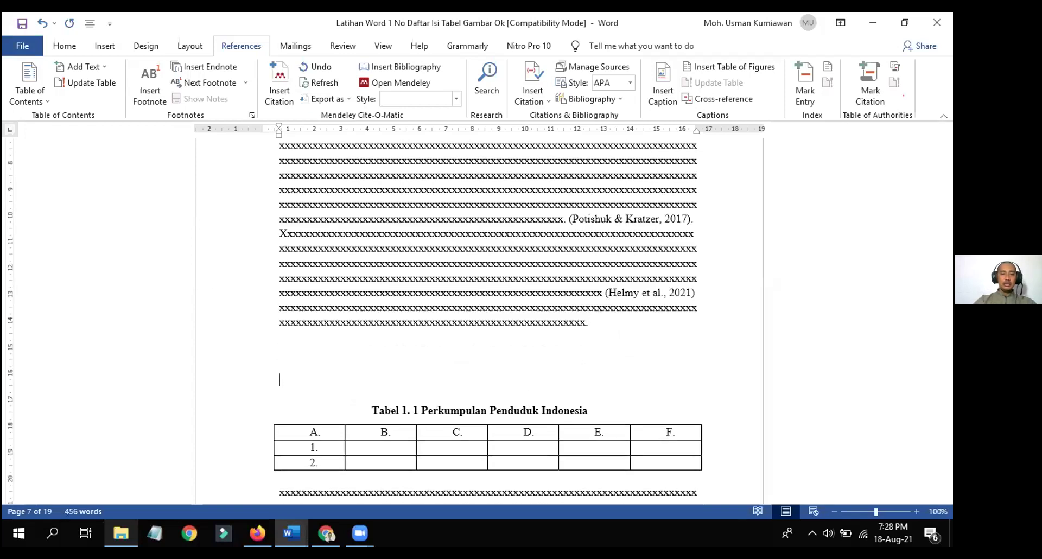
key("Return")
key("Return")
key("Return")
key("Return")
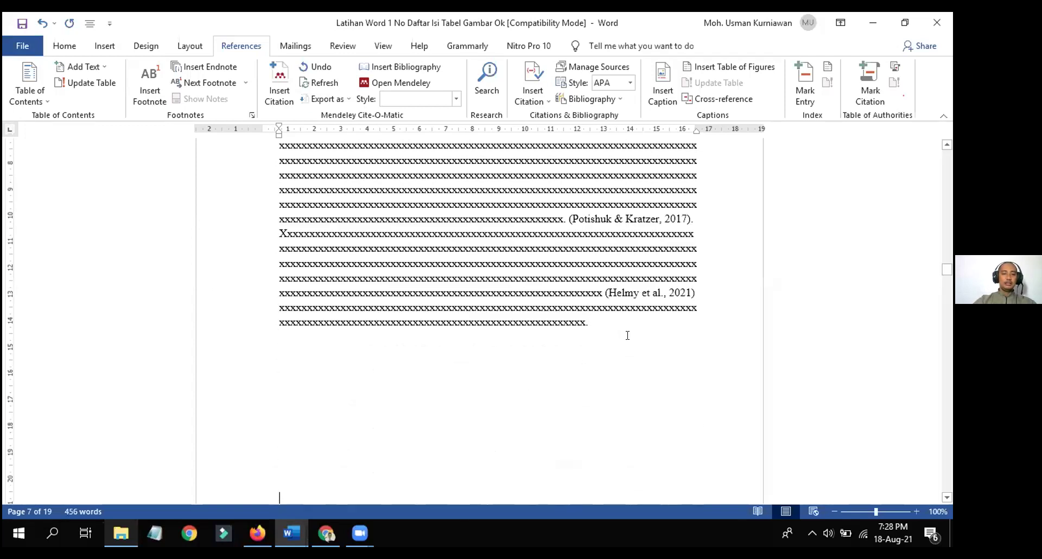
scroll(623, 333, "down", 5)
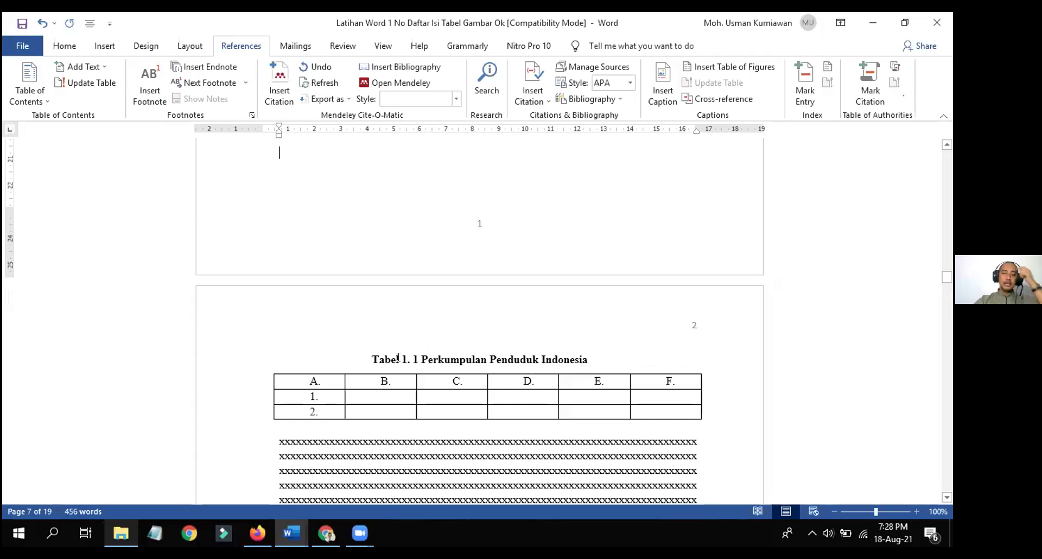
Refresh the "DAFTAR TABEL" lists with the entire-table option to reflect the moved table
scroll(597, 353, "up", 15)
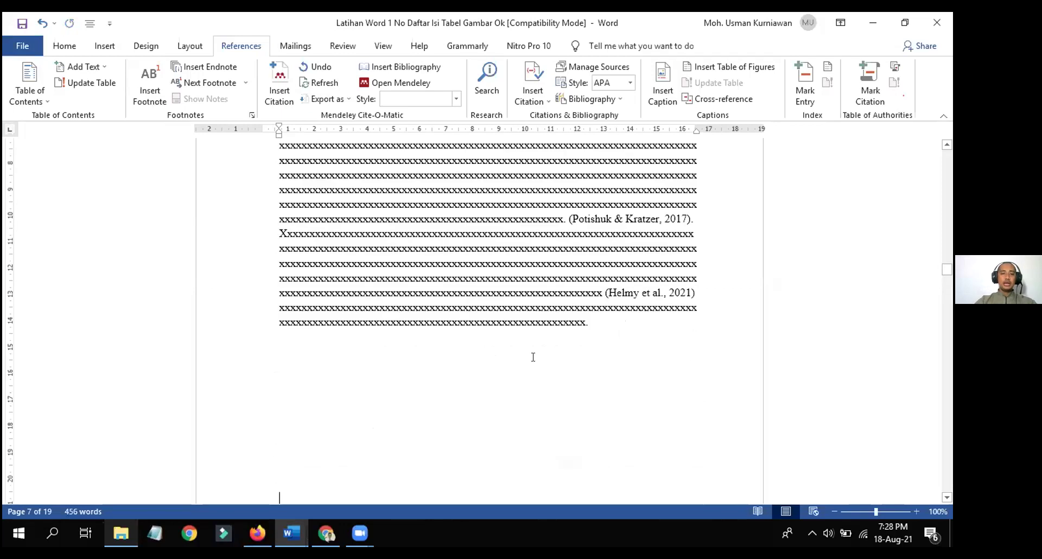
left_click_drag(259, 311, 617, 334)
right_click(618, 336)
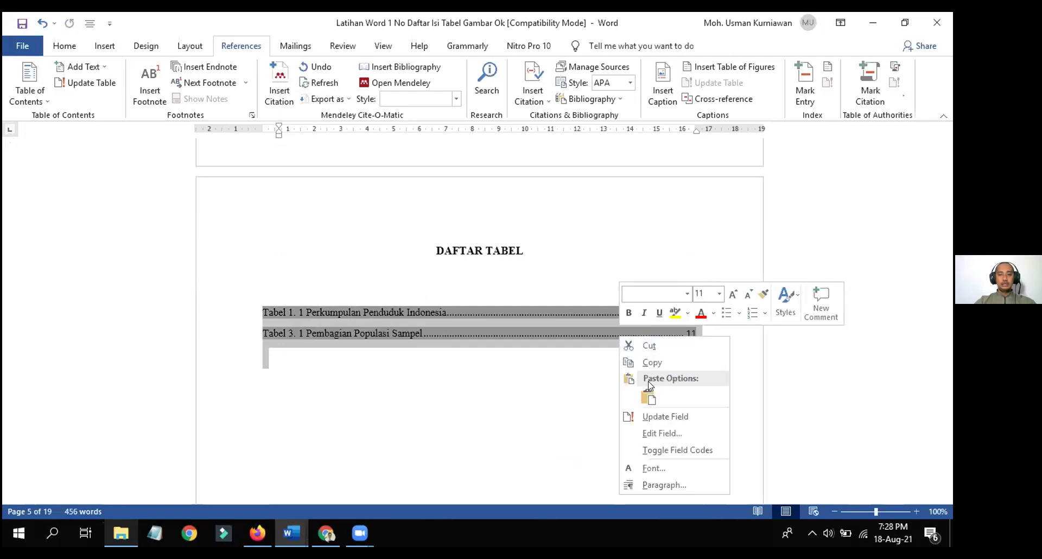
left_click(664, 417)
left_click(442, 250)
left_click(438, 251)
left_click(475, 271)
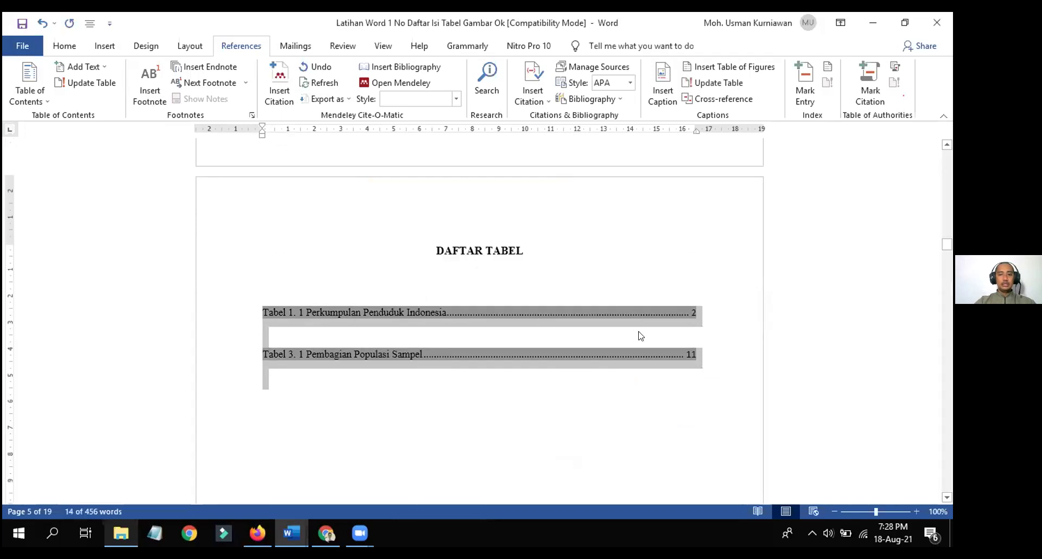
Remove the blank line between the Tabel 1. 1 and Tabel 3. 1 entries under "DAFTAR TABEL"
left_click(698, 312)
left_click(594, 334)
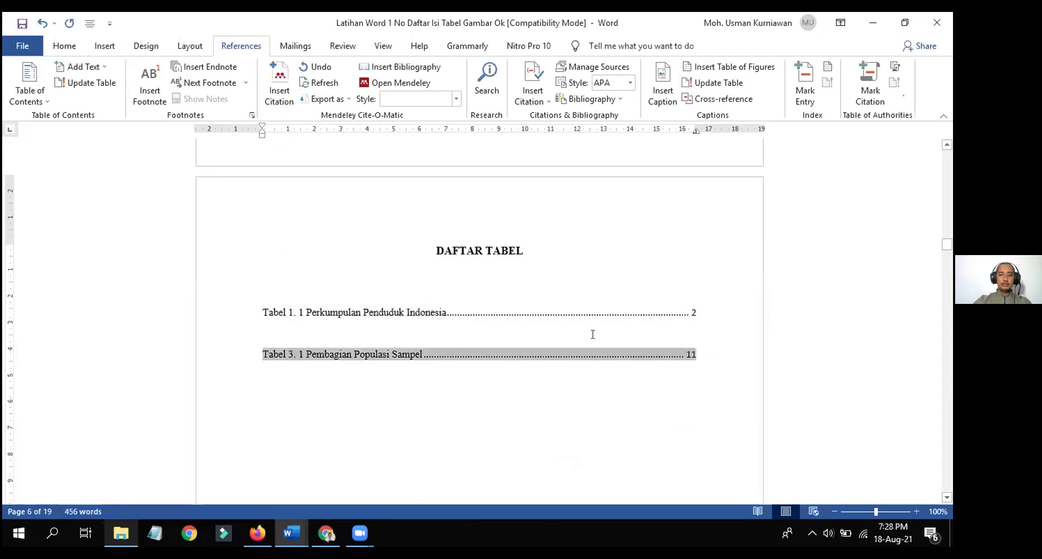
key("BackSpace")
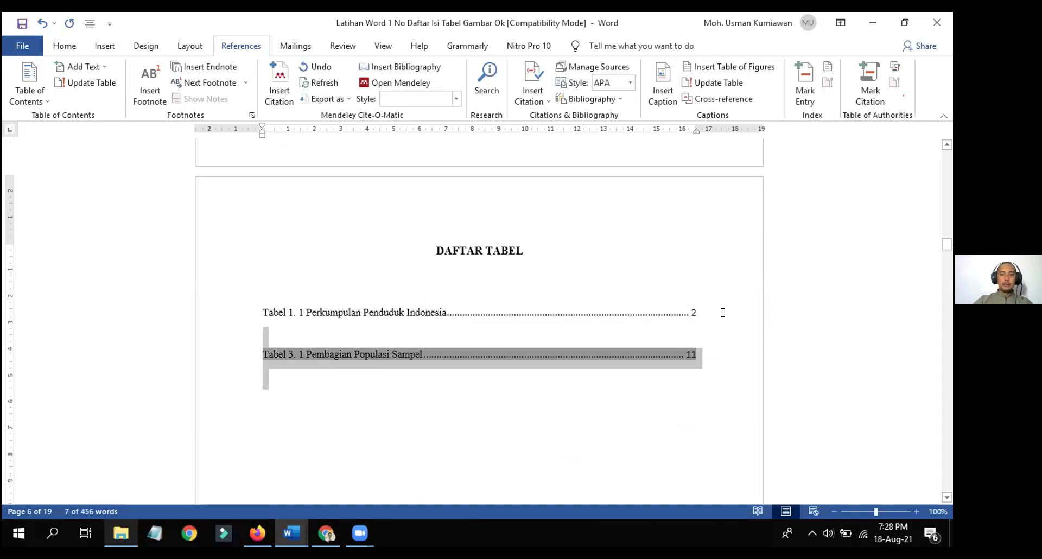
left_click(723, 313)
key("Down")
key("Delete")
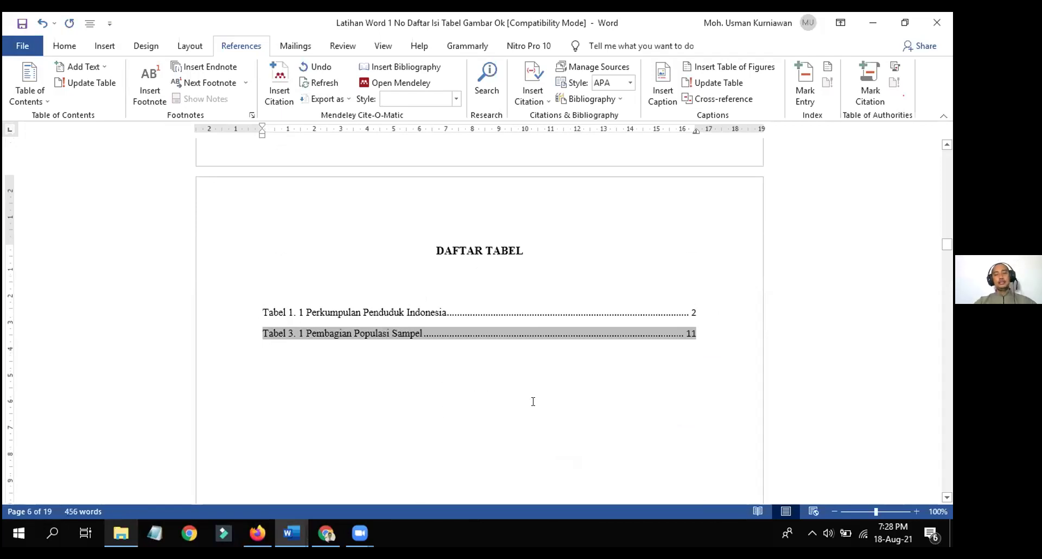
scroll(533, 400, "down", 10)
scroll(532, 401, "down", 10)
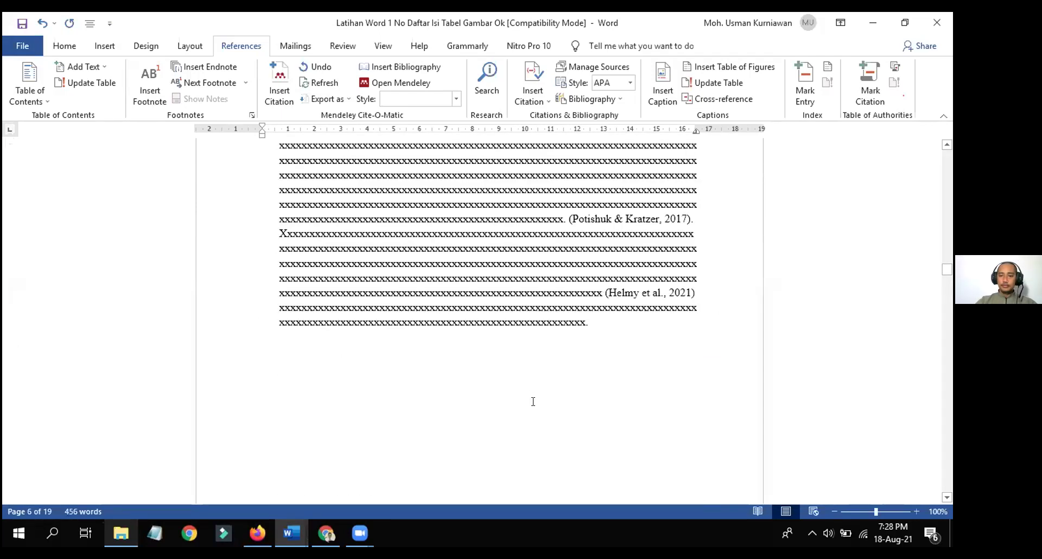
scroll(436, 445, "up", 10)
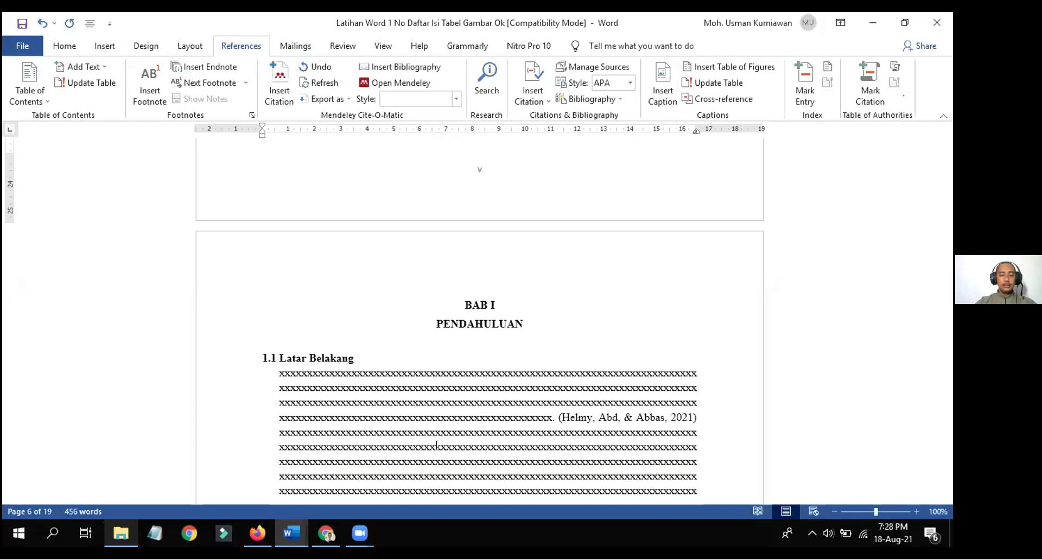
key("alt+Tab")
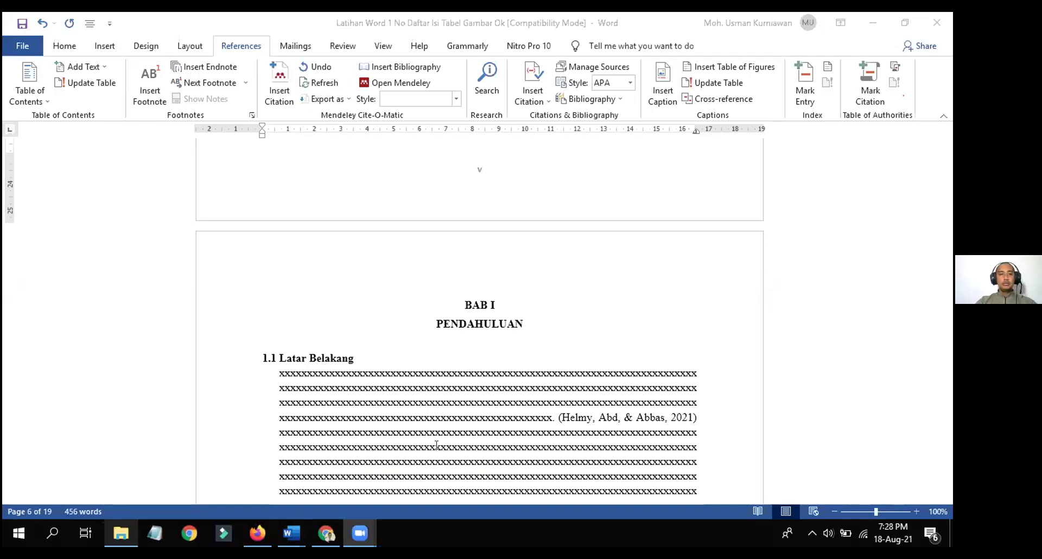
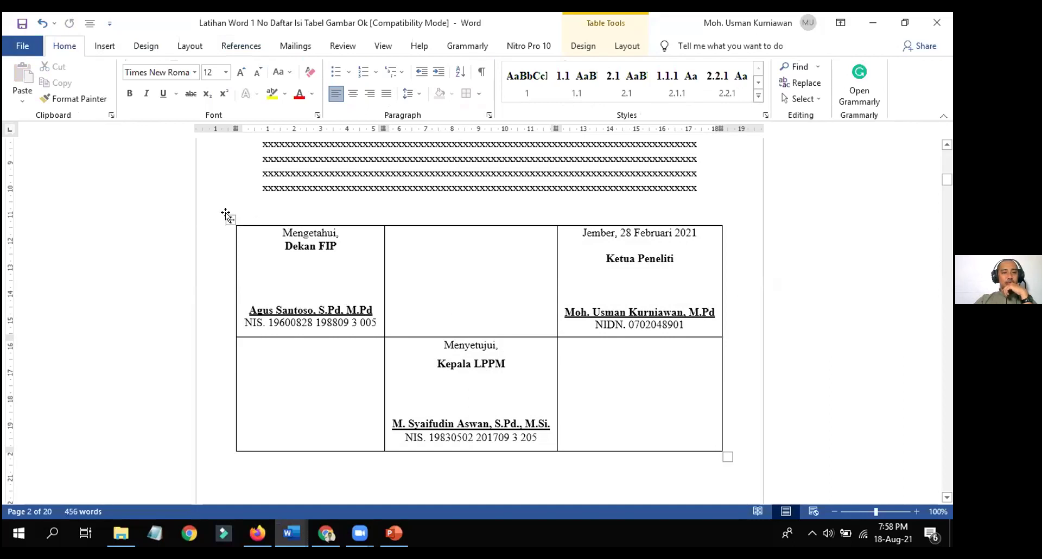
Remove all borders from the signature table on page 2 with the No Border option
left_click(225, 212)
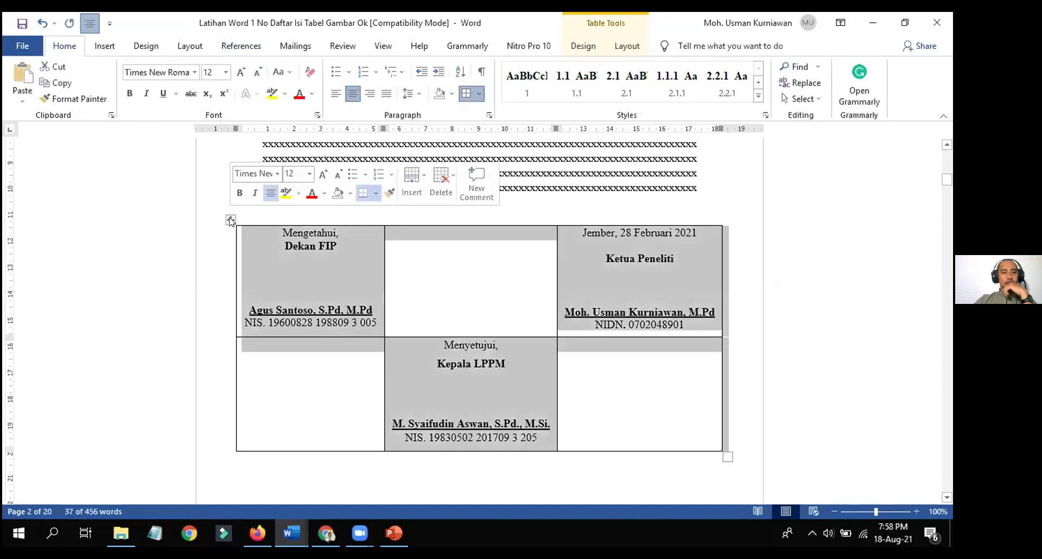
left_click(476, 95)
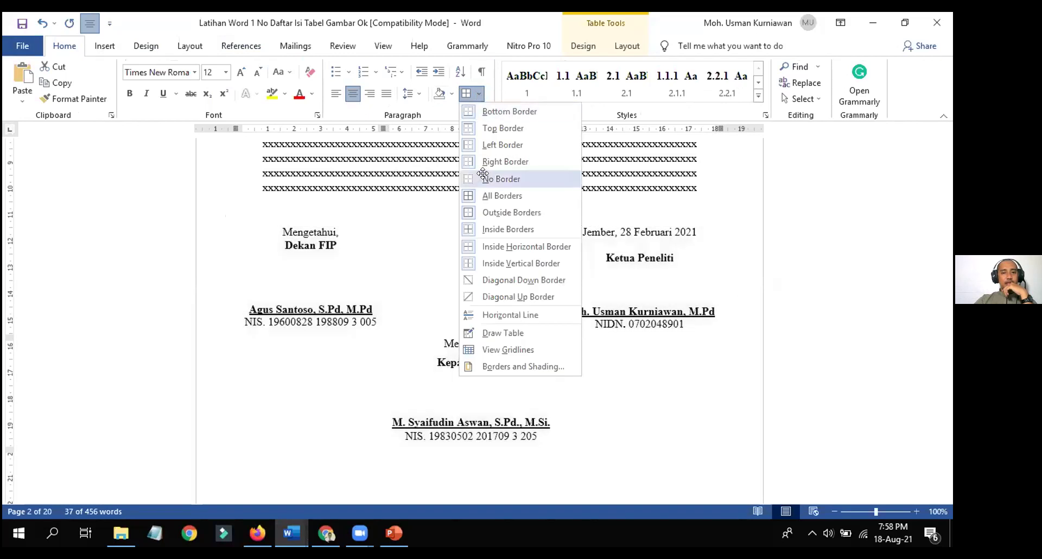
left_click(484, 174)
left_click(582, 303)
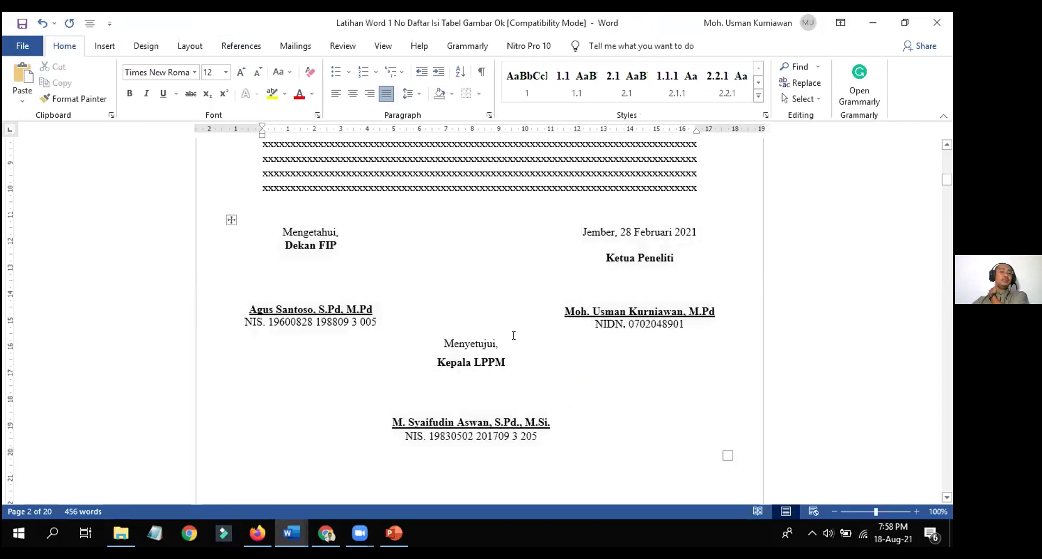
Insert the picture "TTD CONTOH" from the GII > Latihan folder on drive D: into the signature space below "Ketua Peneliti"
left_click(643, 290)
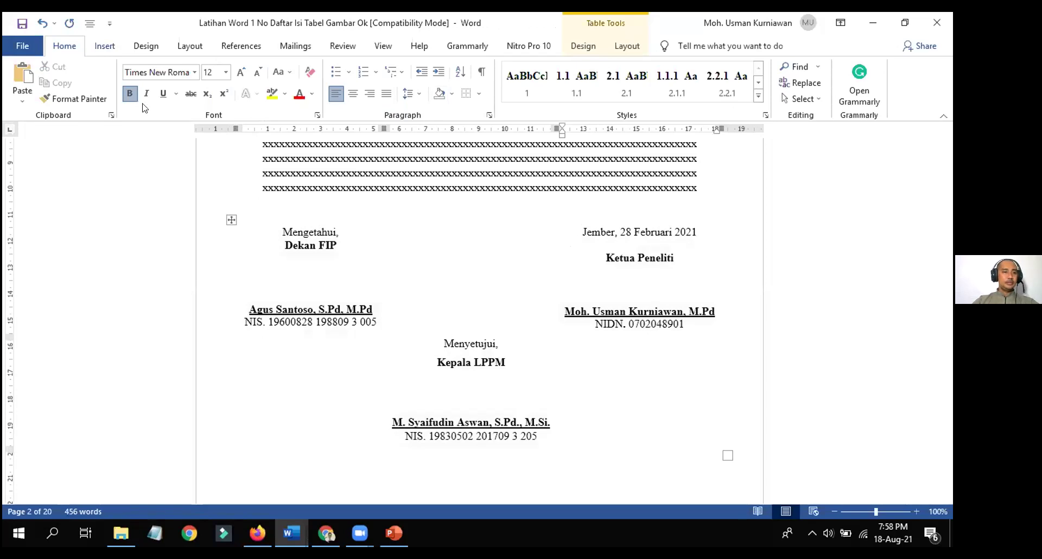
left_click(105, 46)
left_click(144, 82)
left_click(183, 137)
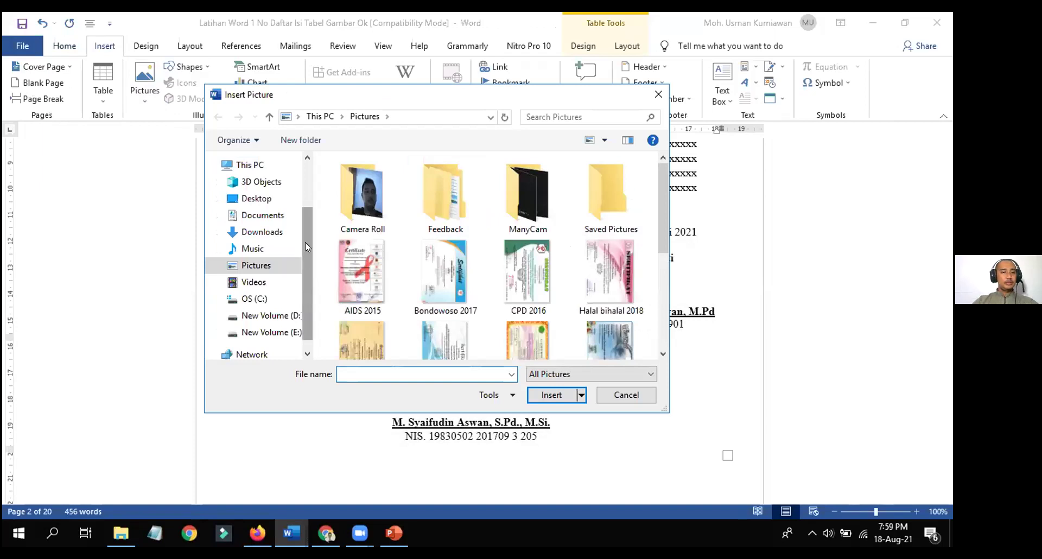
scroll(306, 242, "up", 2)
left_click(266, 244)
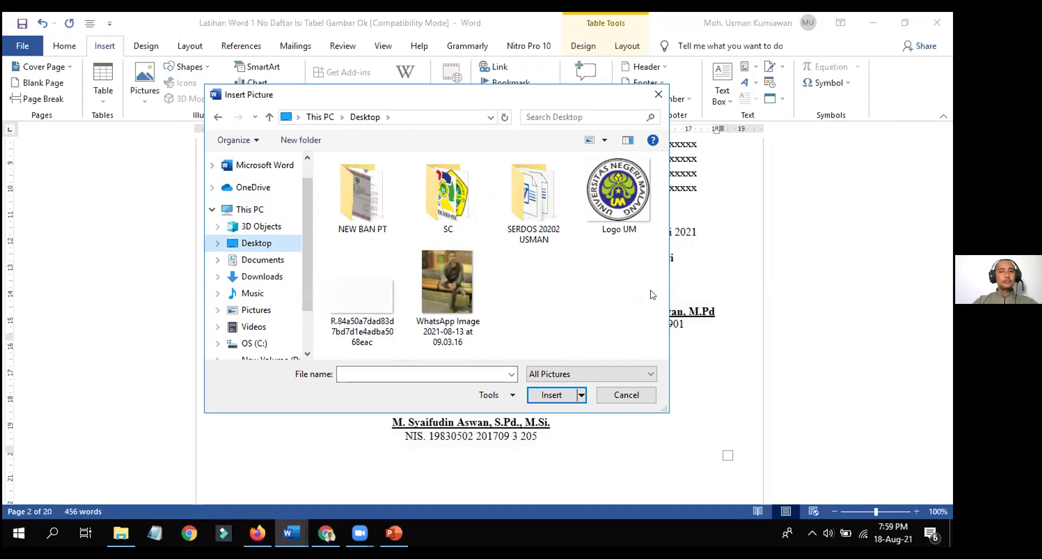
left_click_drag(306, 294, 299, 313)
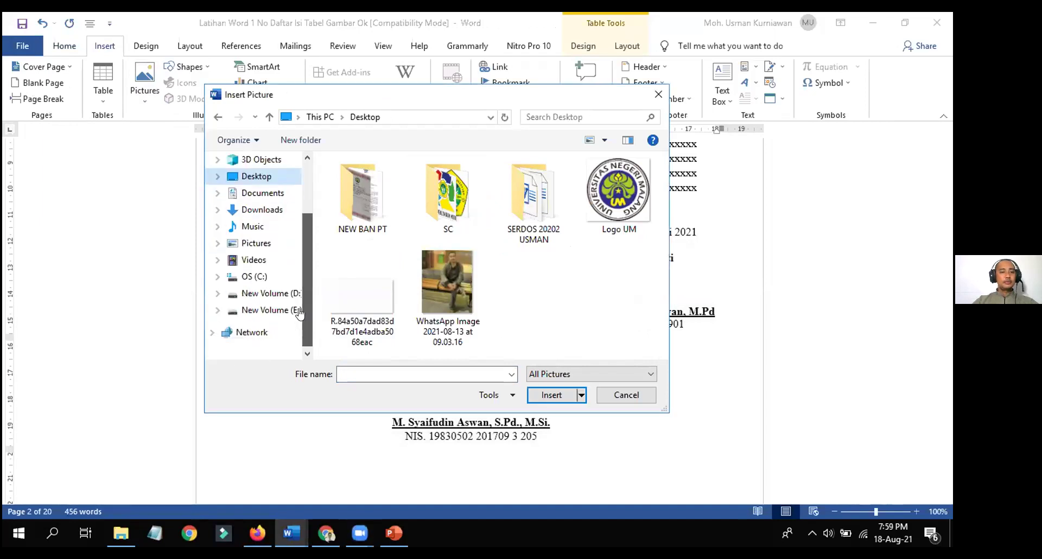
left_click(272, 294)
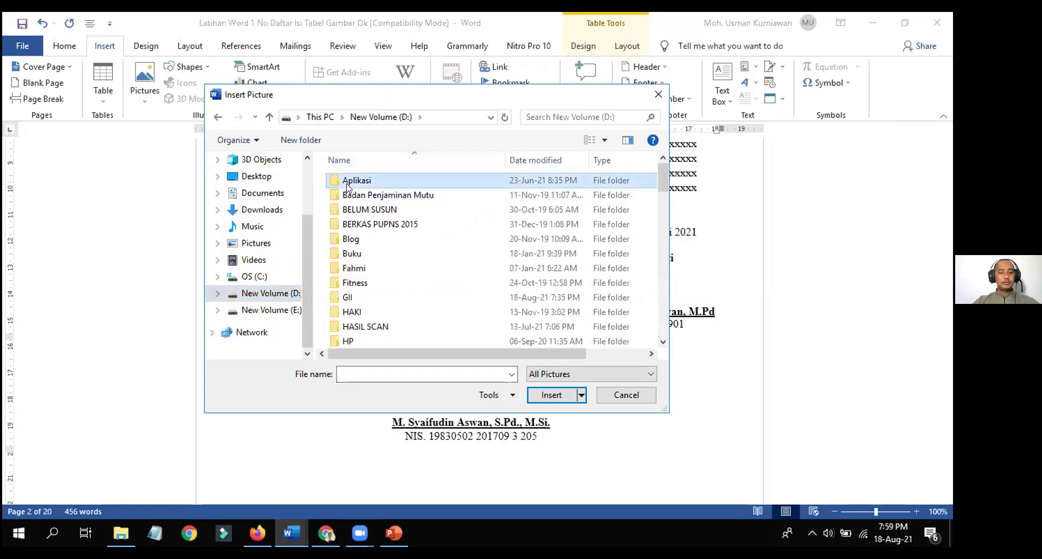
left_click(459, 302)
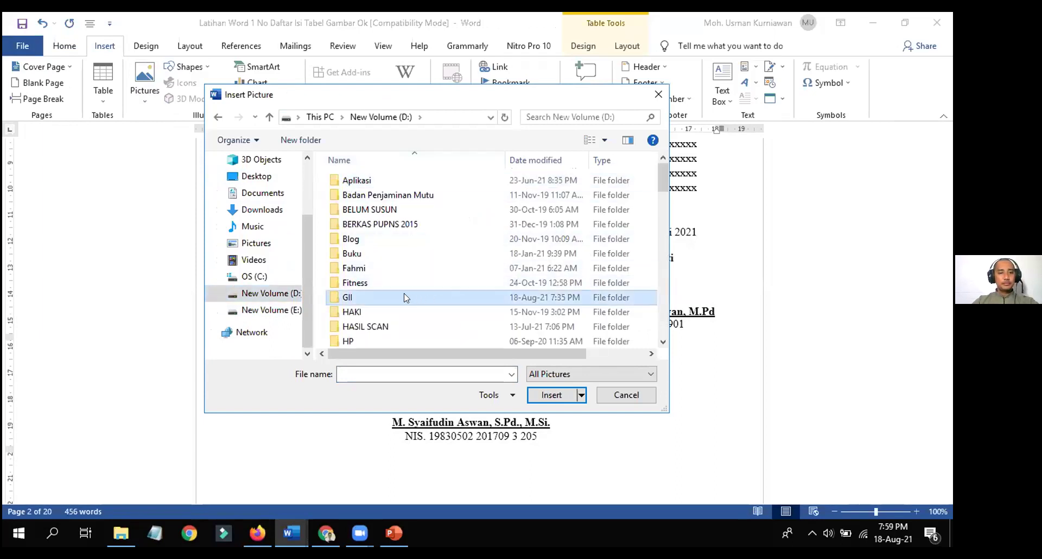
double_click(404, 297)
double_click(355, 183)
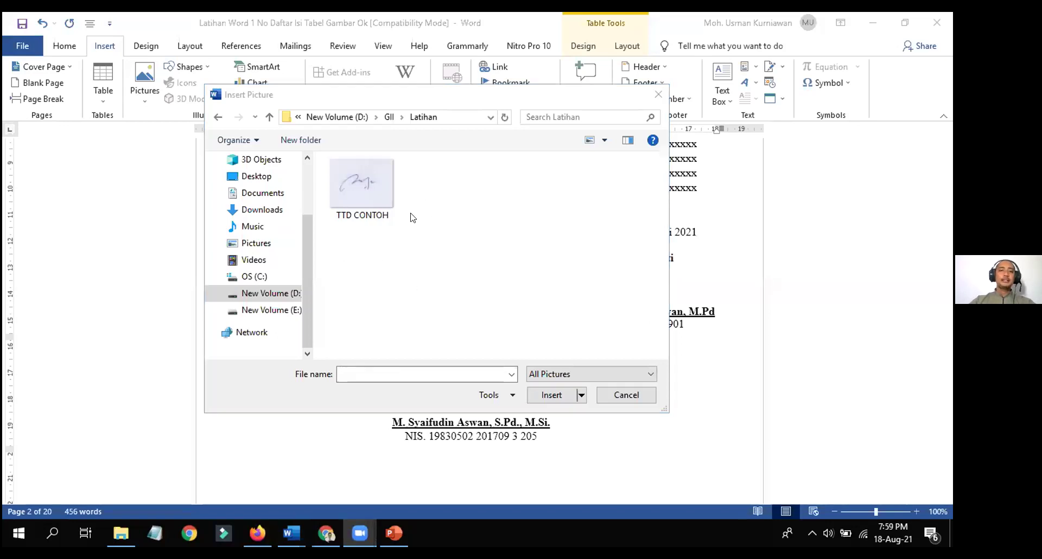
left_click(372, 197)
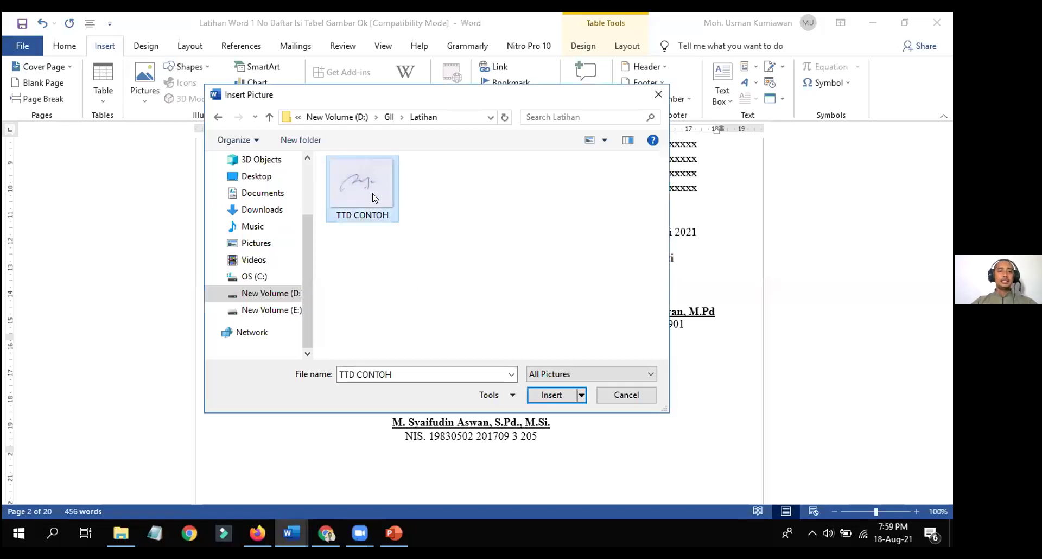
left_click(551, 395)
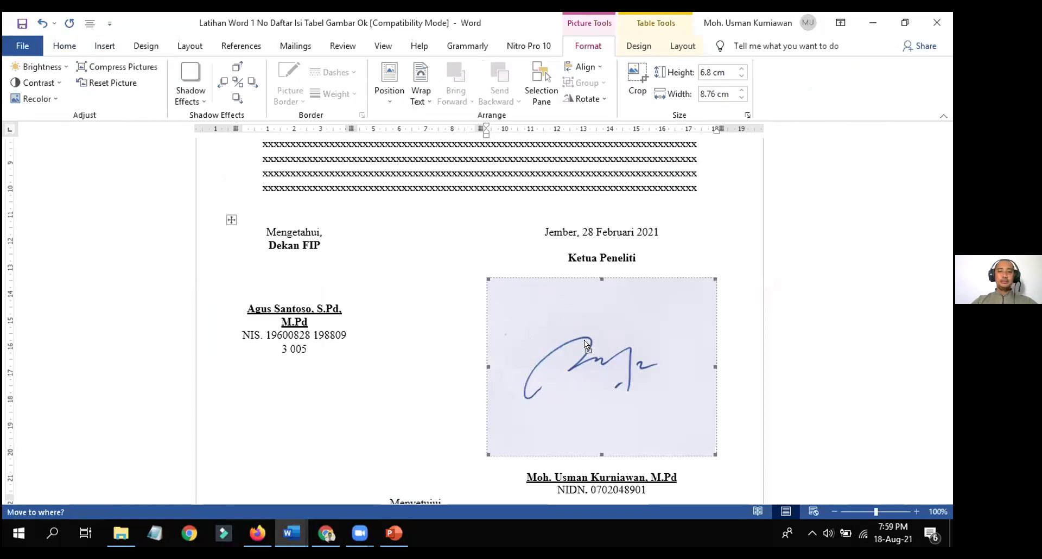
Try to move the inline signature picture out of its table cell into the paragraph above, and undo the moves
left_click_drag(328, 216, 326, 219)
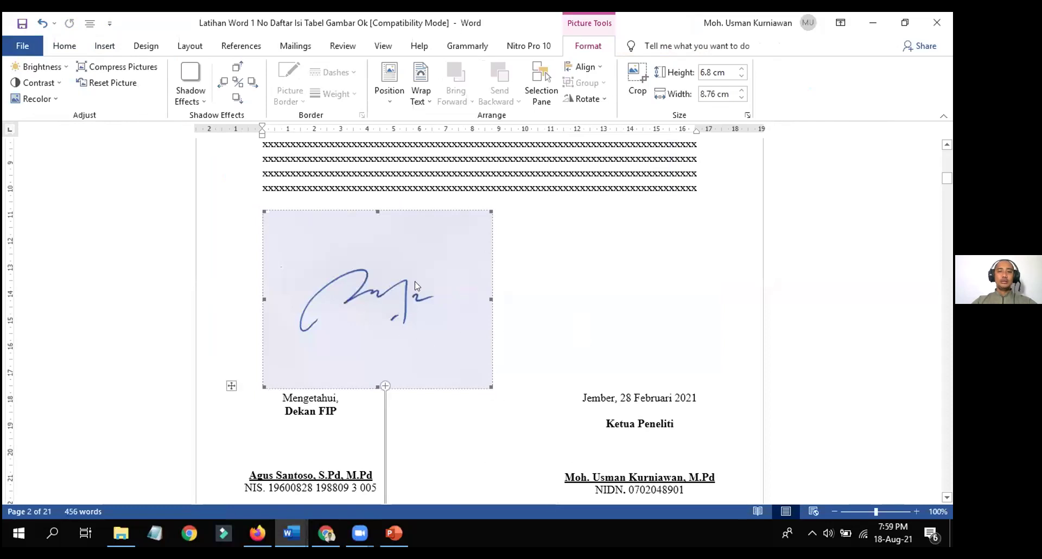
left_click_drag(410, 331, 663, 170)
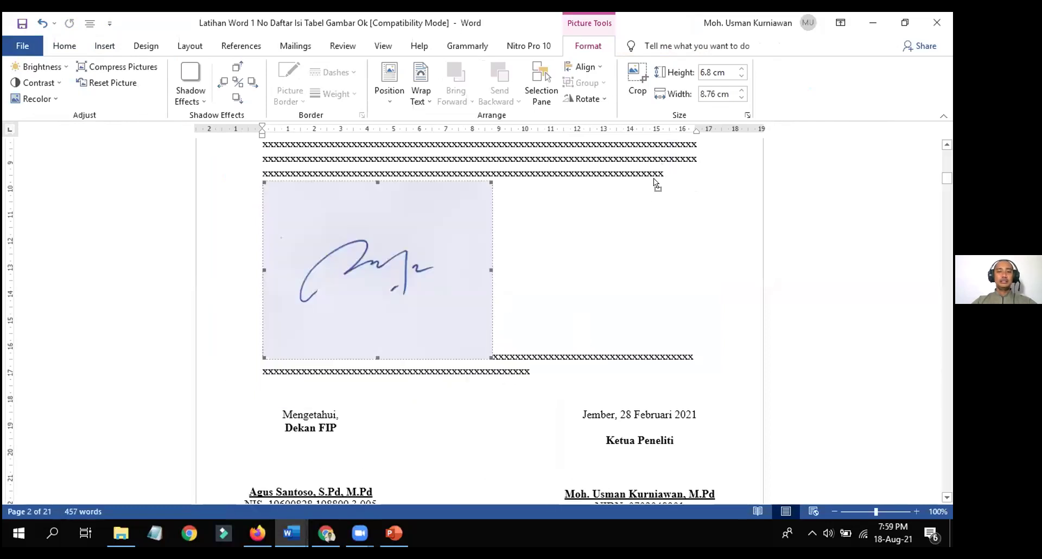
left_click(559, 286)
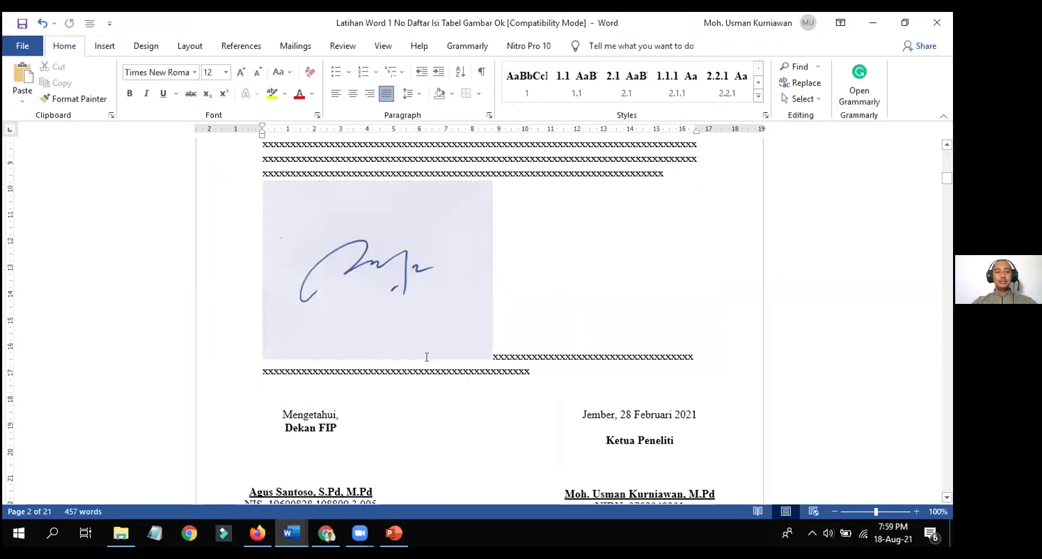
key("ctrl+z")
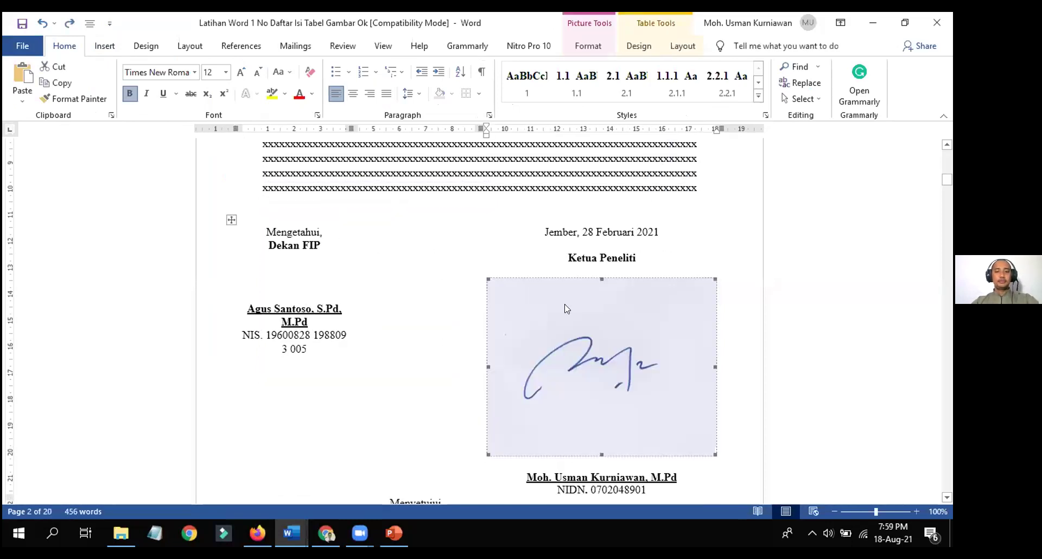
right_click(585, 346)
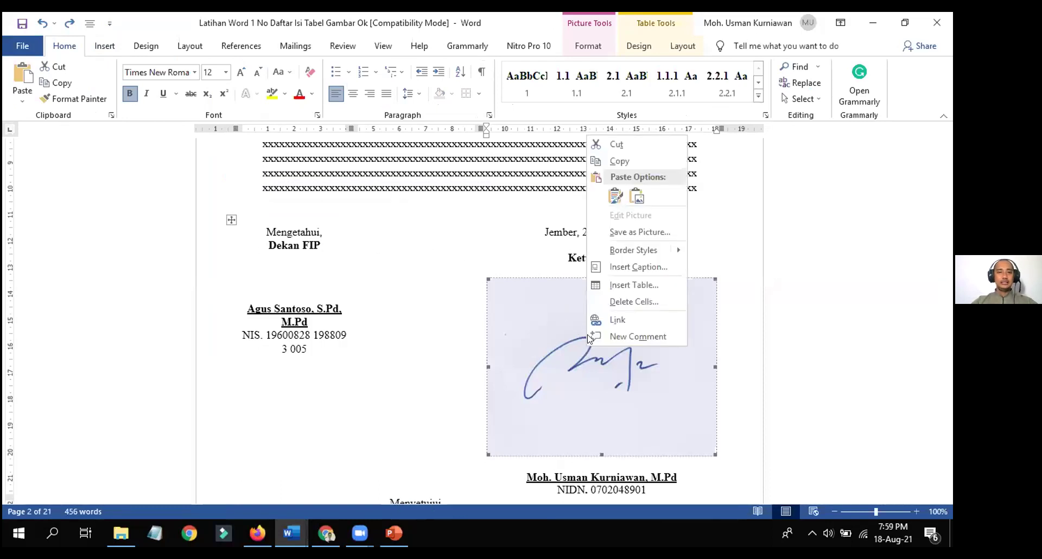
left_click(575, 344)
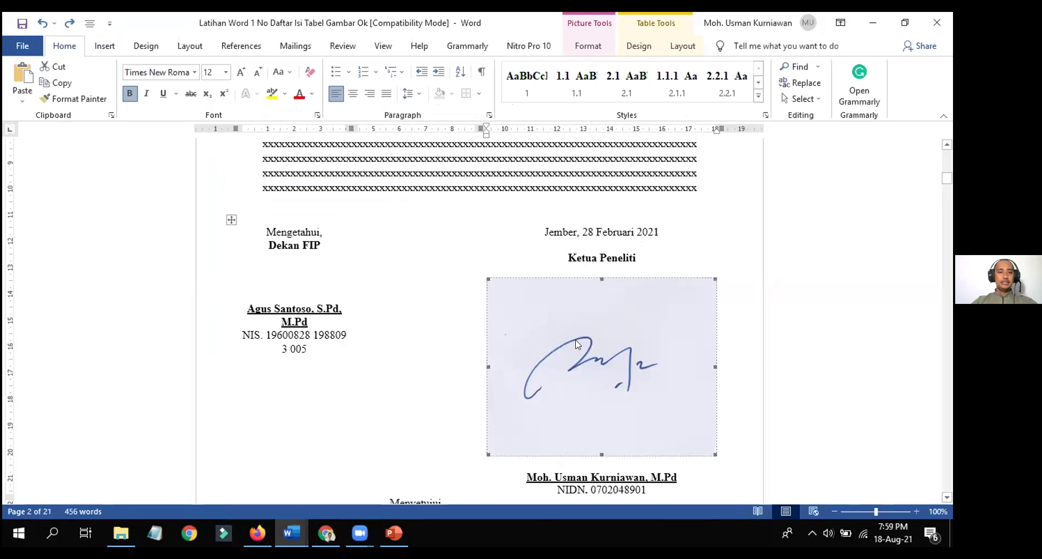
double_click(577, 344)
right_click(577, 344)
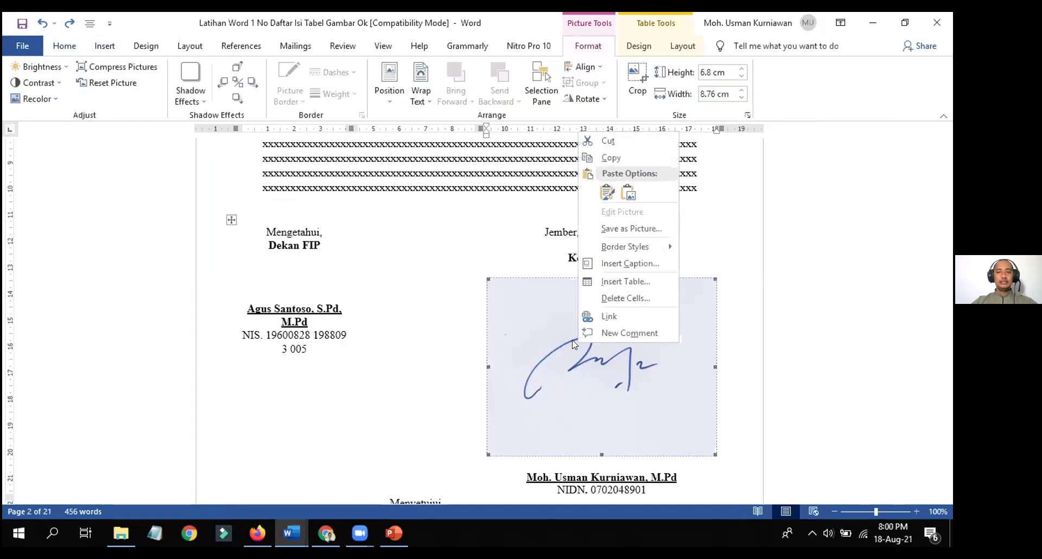
left_click(559, 342)
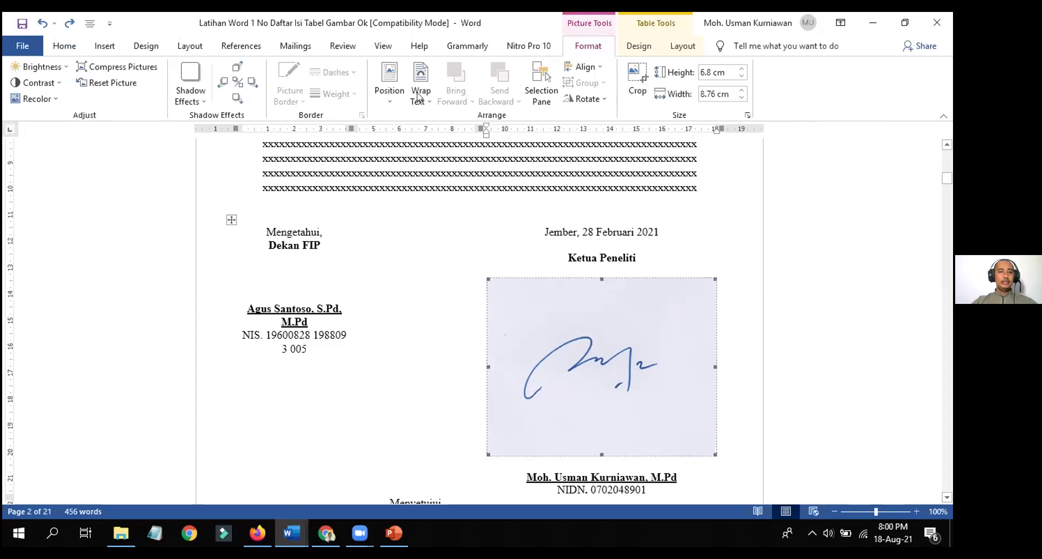
left_click(450, 276)
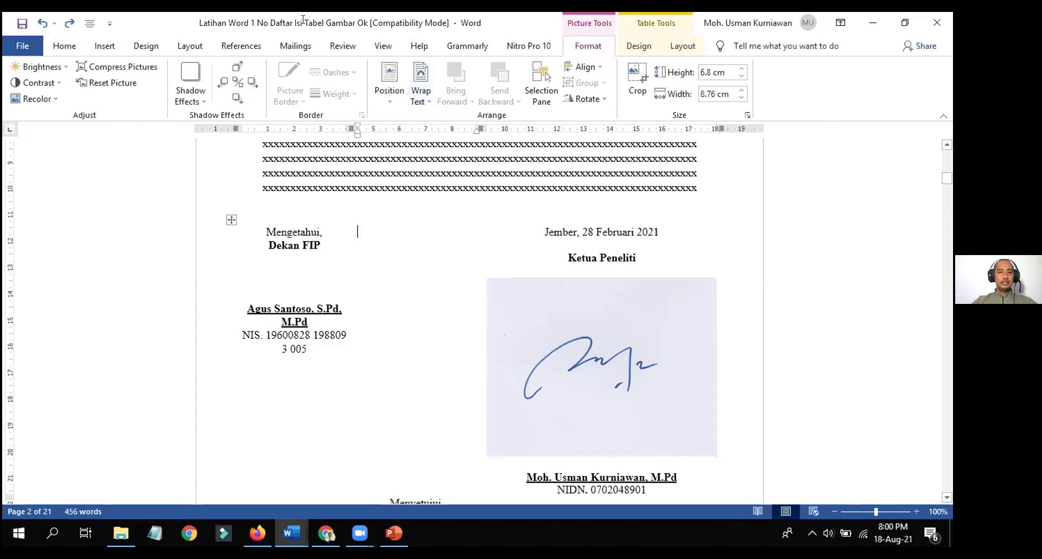
Set the signature picture's text wrapping to In Front of Text
left_click(553, 334)
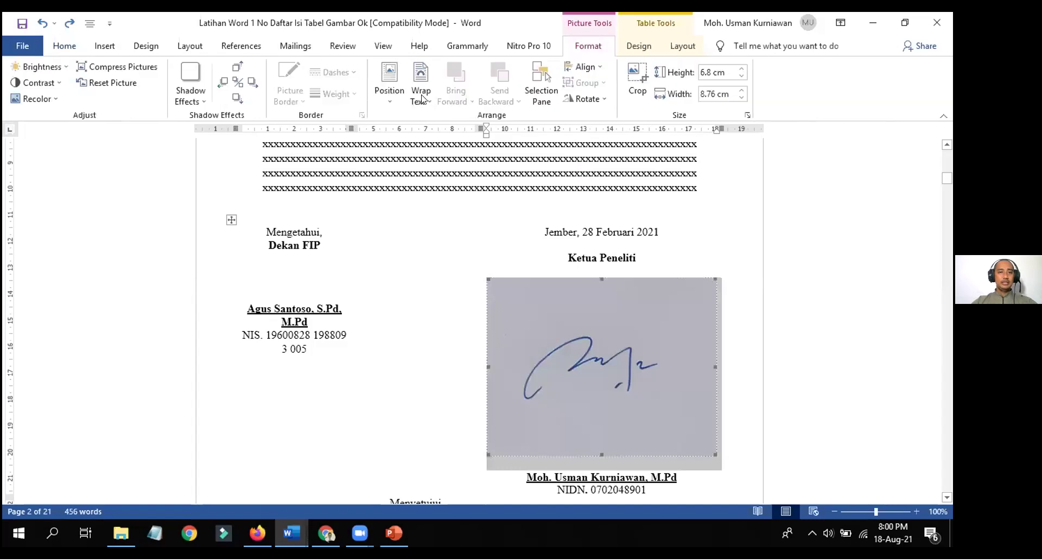
left_click(423, 99)
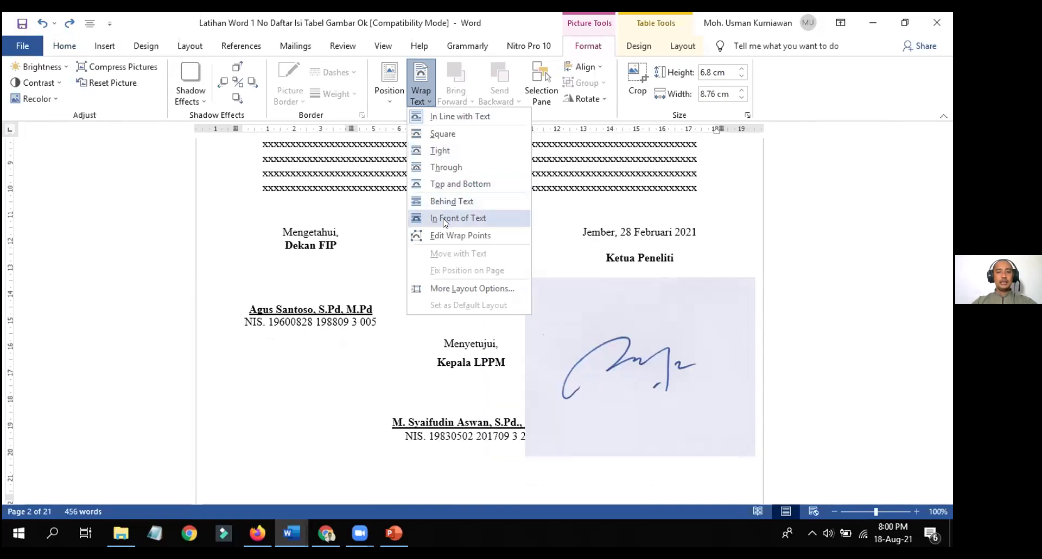
left_click(443, 218)
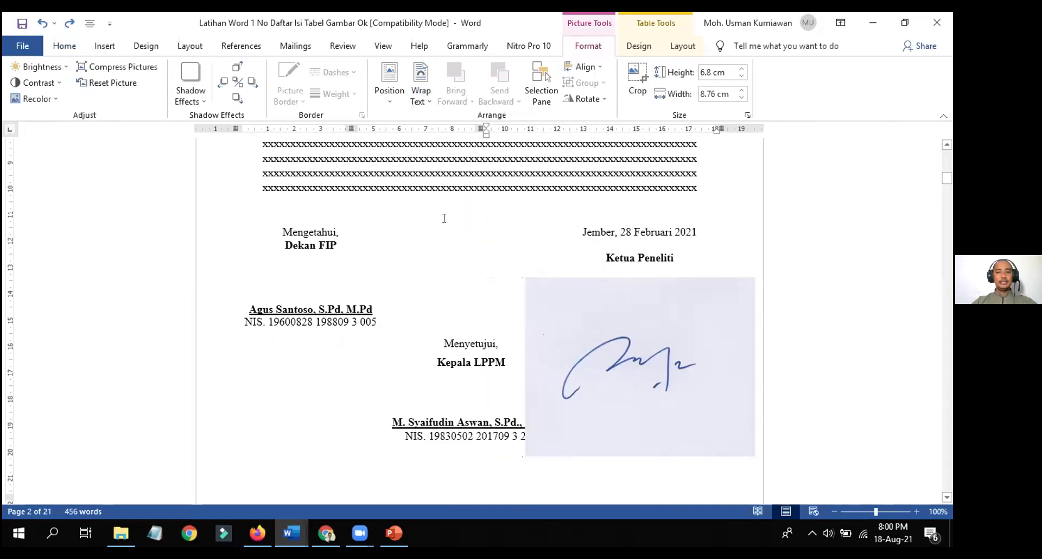
left_click(421, 90)
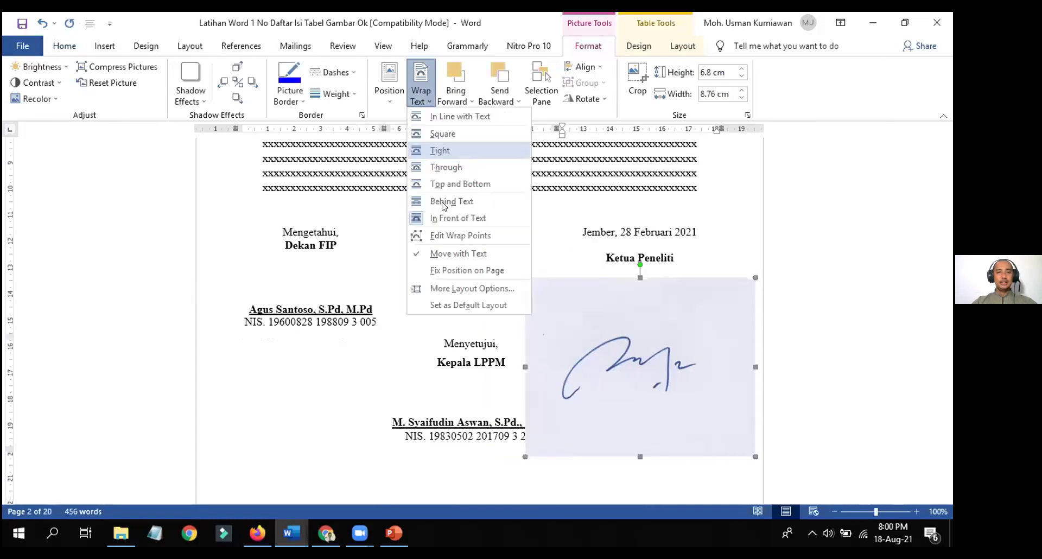
left_click(482, 219)
Move the signature picture to the middle of the signature block and enlarge it to about 9.25 cm high by 11.91 cm wide
mouse_move(602, 326)
left_mouse_down()
mouse_move(310, 239)
mouse_move(476, 252)
left_mouse_up()
mouse_move(532, 279)
left_mouse_down()
mouse_move(498, 271)
mouse_move(618, 279)
mouse_move(510, 291)
mouse_move(533, 297)
mouse_move(554, 246)
mouse_move(481, 290)
mouse_move(530, 272)
mouse_move(616, 293)
mouse_move(550, 291)
left_mouse_up()
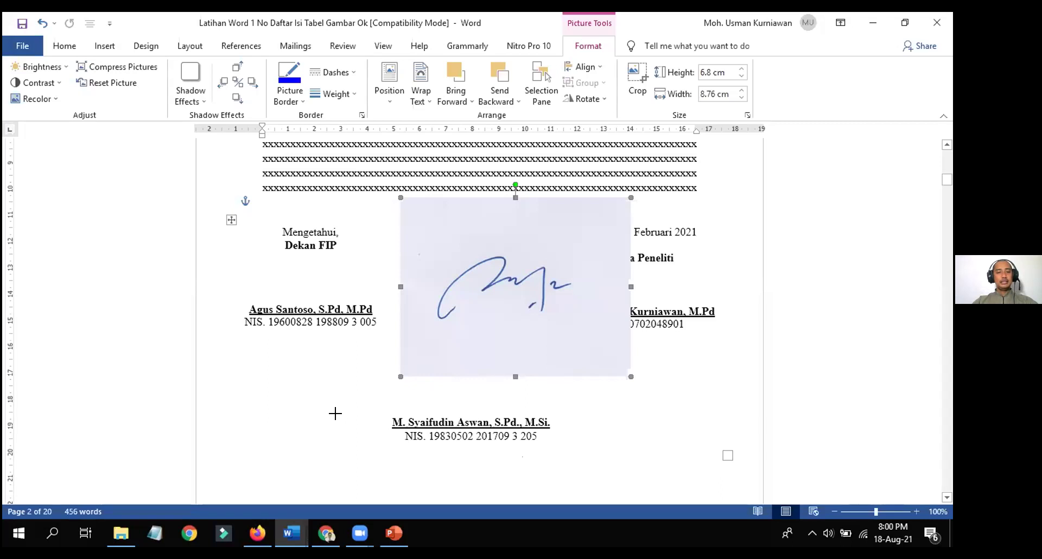
left_click_drag(282, 423, 299, 389)
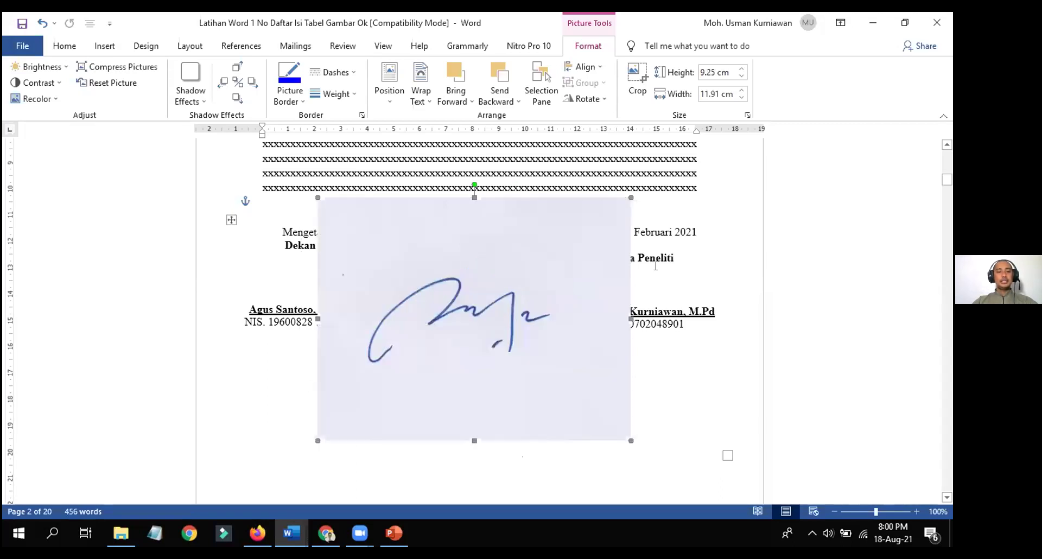
left_click(563, 255)
left_click(562, 255)
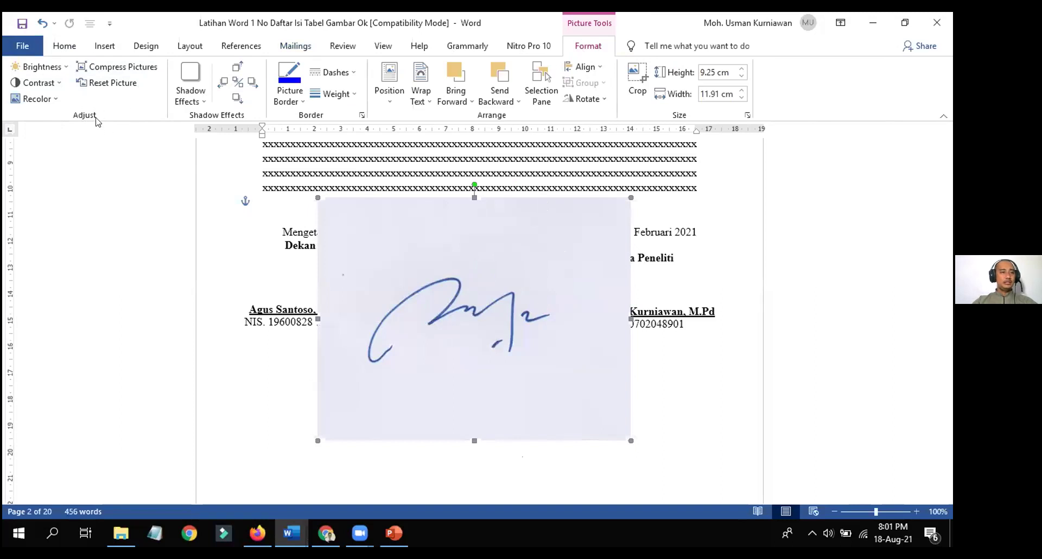
Make the light background of the scanned signature picture transparent with Set Transparent Color
left_click(54, 98)
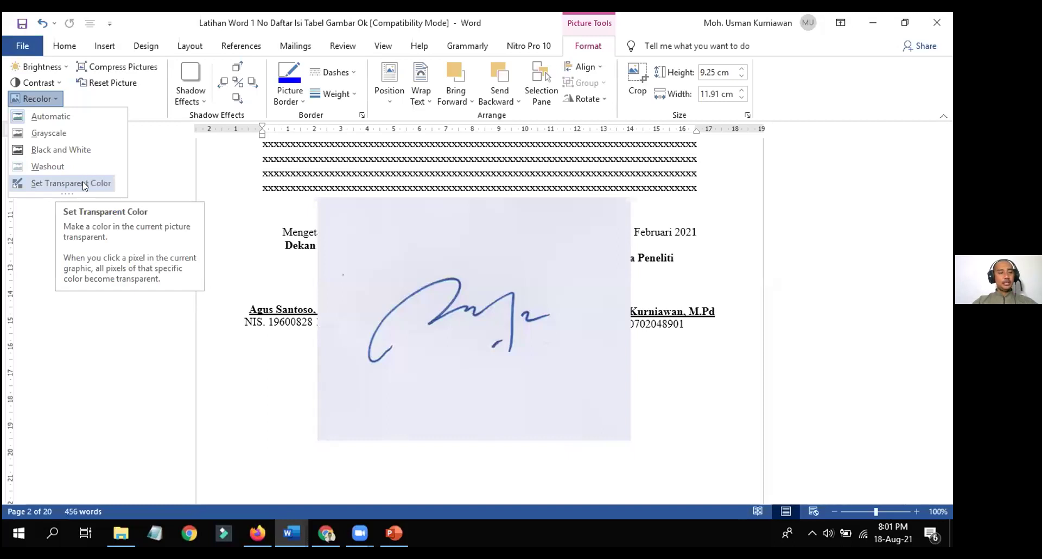
left_click(82, 182)
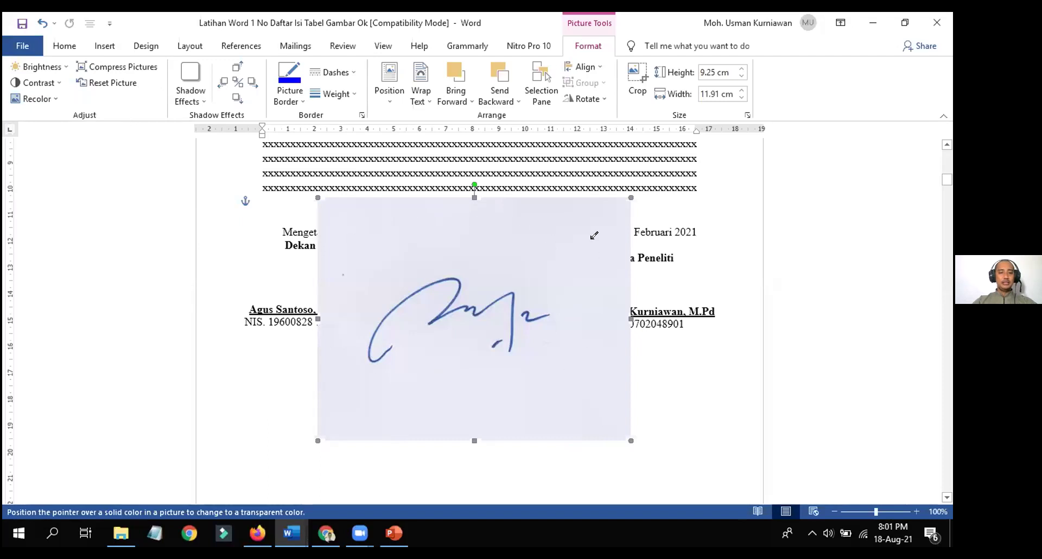
left_click(569, 228)
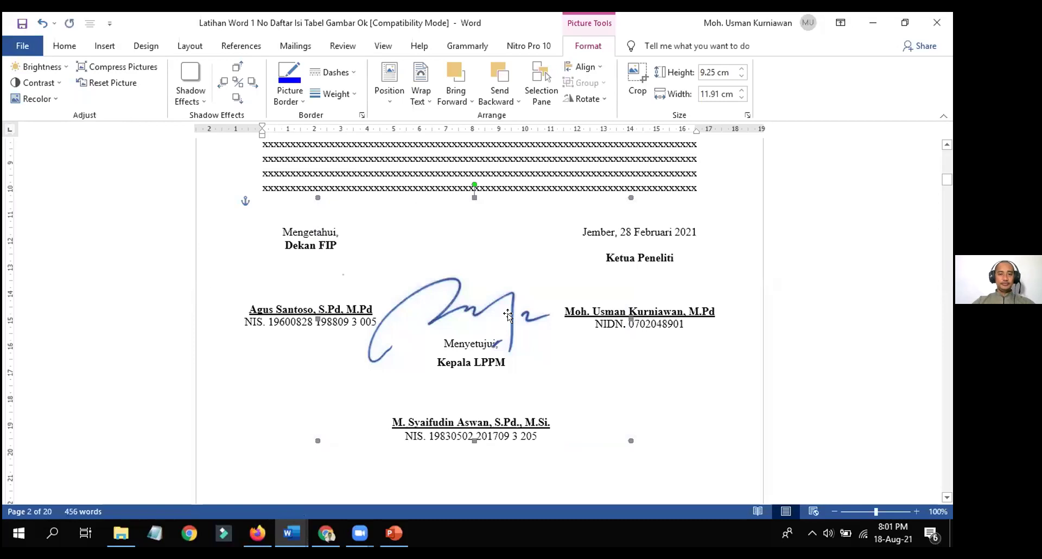
Shrink the signature picture to about 5.35 cm high by 6.88 cm wide and place it over the name below "Ketua Peneliti"
mouse_move(507, 314)
left_mouse_down()
mouse_move(523, 265)
mouse_move(525, 294)
left_mouse_up()
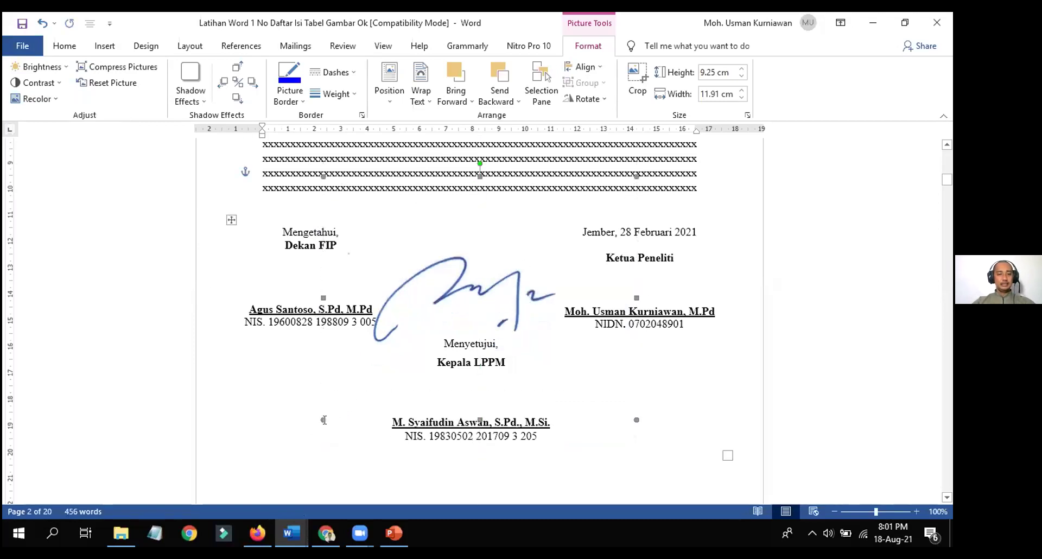
mouse_move(321, 414)
left_mouse_down()
mouse_move(453, 344)
mouse_move(516, 256)
mouse_move(523, 265)
left_mouse_up()
mouse_move(598, 221)
left_mouse_down()
mouse_move(611, 265)
mouse_move(669, 308)
left_mouse_up()
mouse_move(675, 239)
left_mouse_down()
mouse_move(719, 218)
mouse_move(735, 186)
mouse_move(745, 192)
left_mouse_up()
mouse_move(659, 256)
left_mouse_down()
mouse_move(659, 286)
mouse_move(648, 286)
left_mouse_up()
left_click(663, 373)
left_click(657, 278)
left_click(559, 342)
left_click(646, 291)
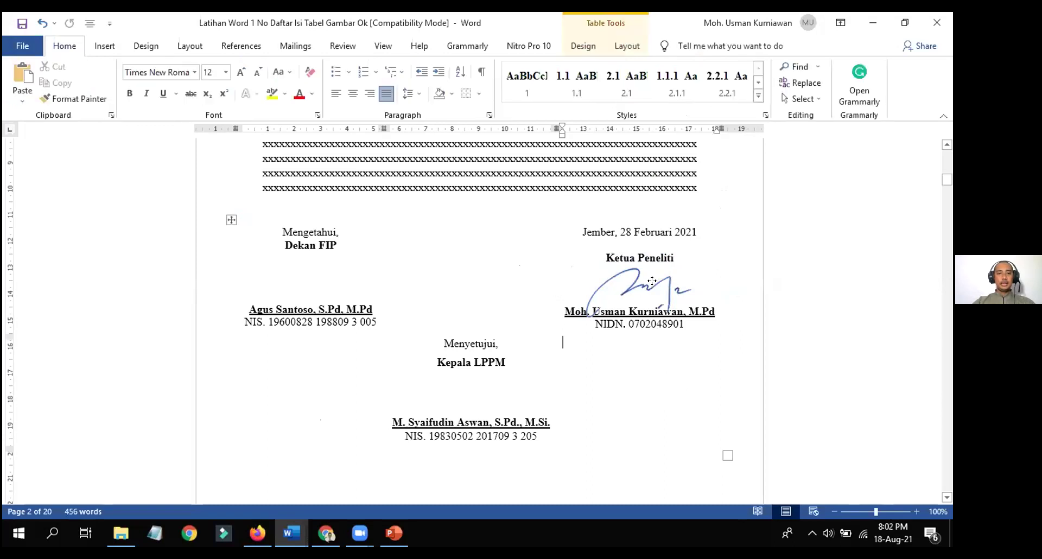
Recolor the signature picture to Black and White
left_click(653, 282)
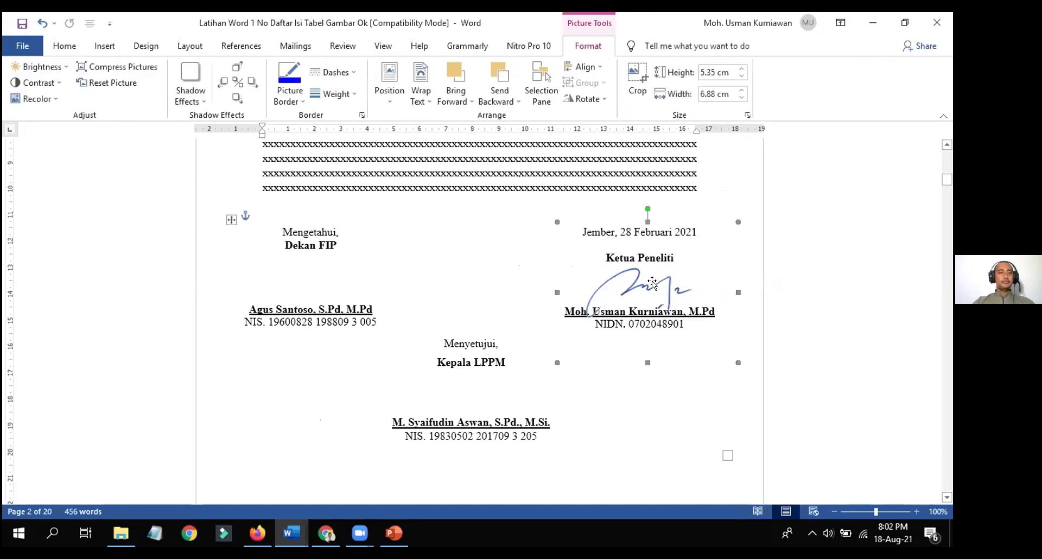
left_click(56, 70)
left_click(54, 70)
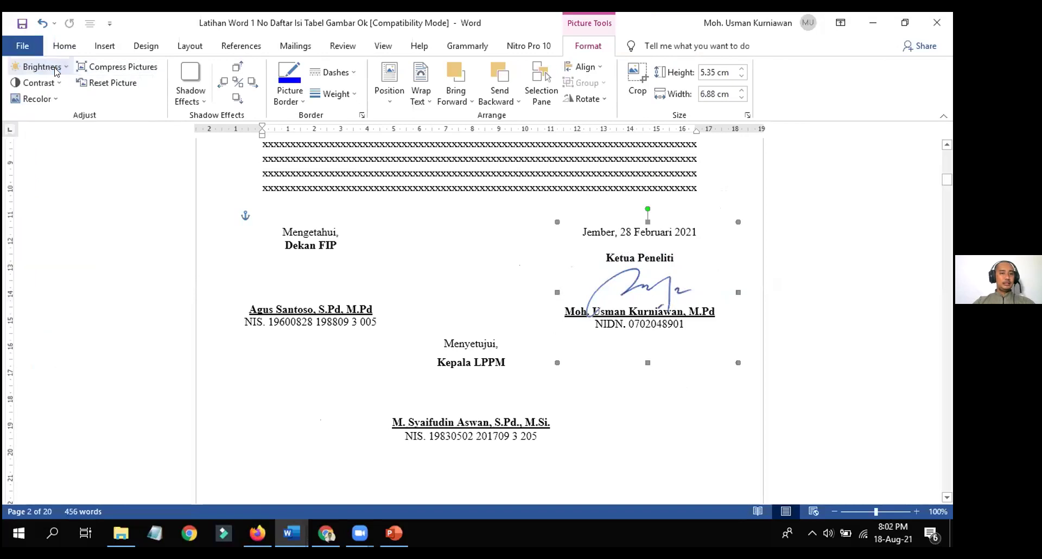
left_click(38, 100)
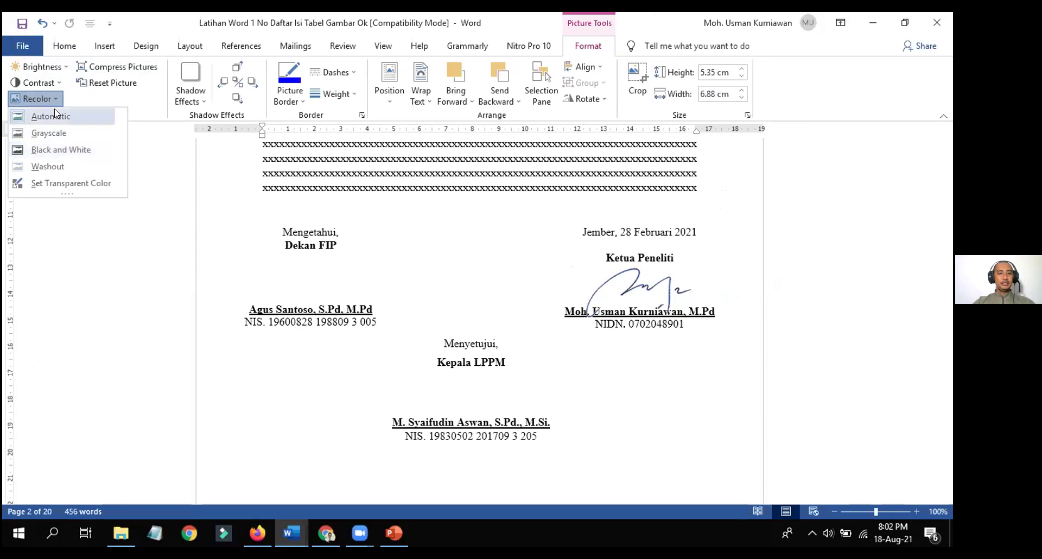
left_click(54, 150)
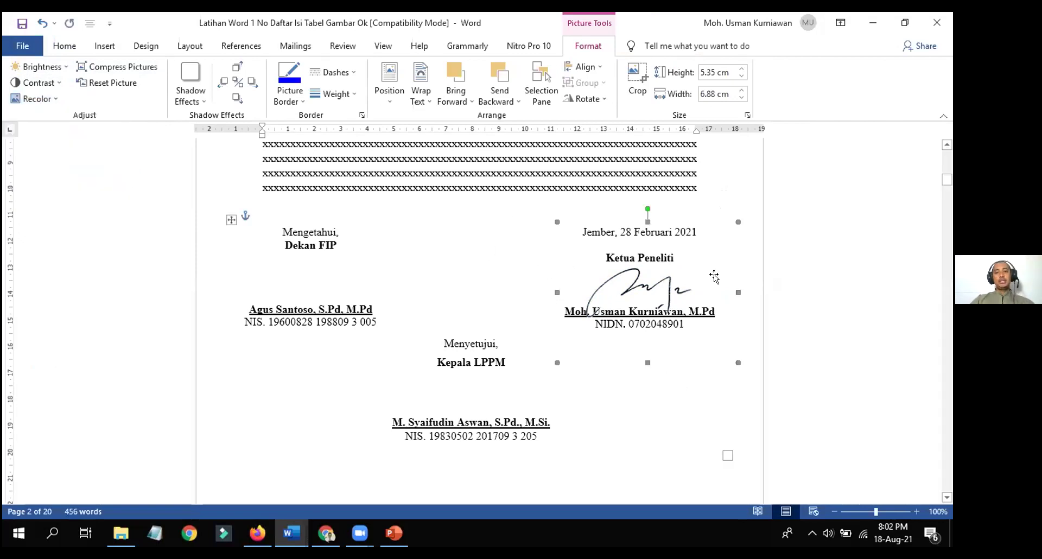
Fine-tune the signature picture's position so the signature sits between "Ketua Peneliti" and the name below it
left_click(682, 288)
mouse_move(633, 287)
left_mouse_down()
mouse_move(549, 264)
mouse_move(664, 276)
mouse_move(626, 276)
mouse_move(643, 290)
left_mouse_up()
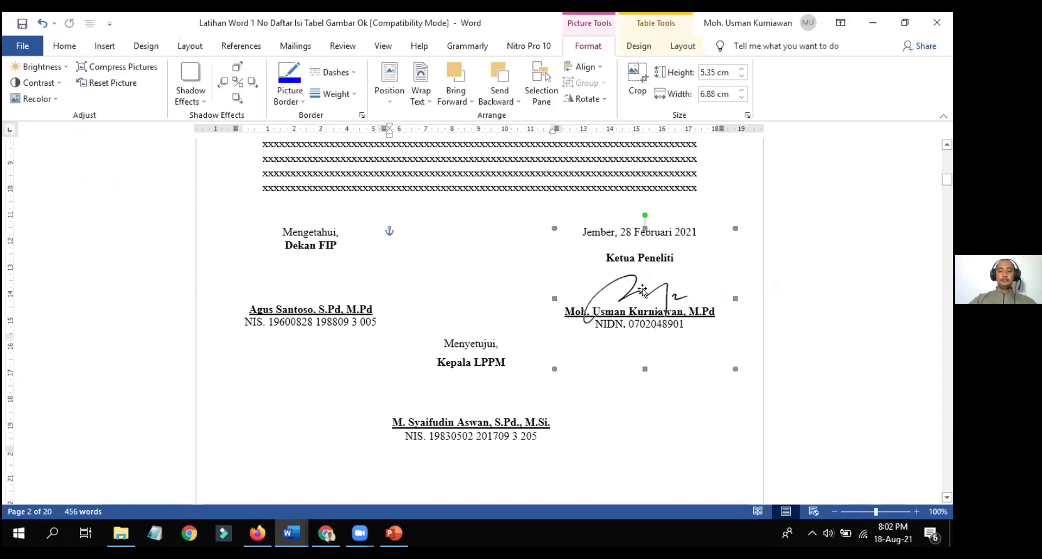
key("Up")
key("Up")
key("Up")
key("Up")
key("Up")
key("Up")
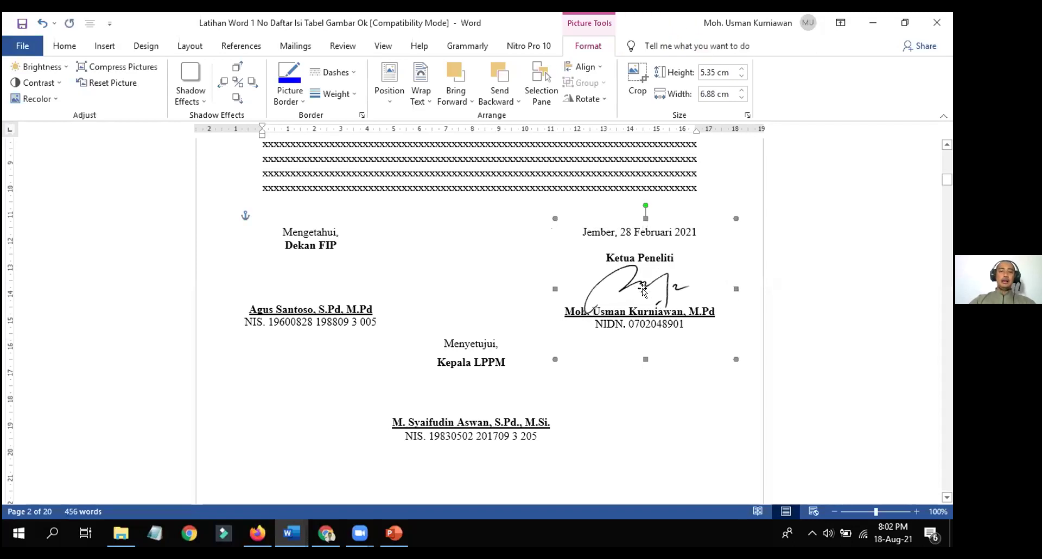
left_click(667, 341)
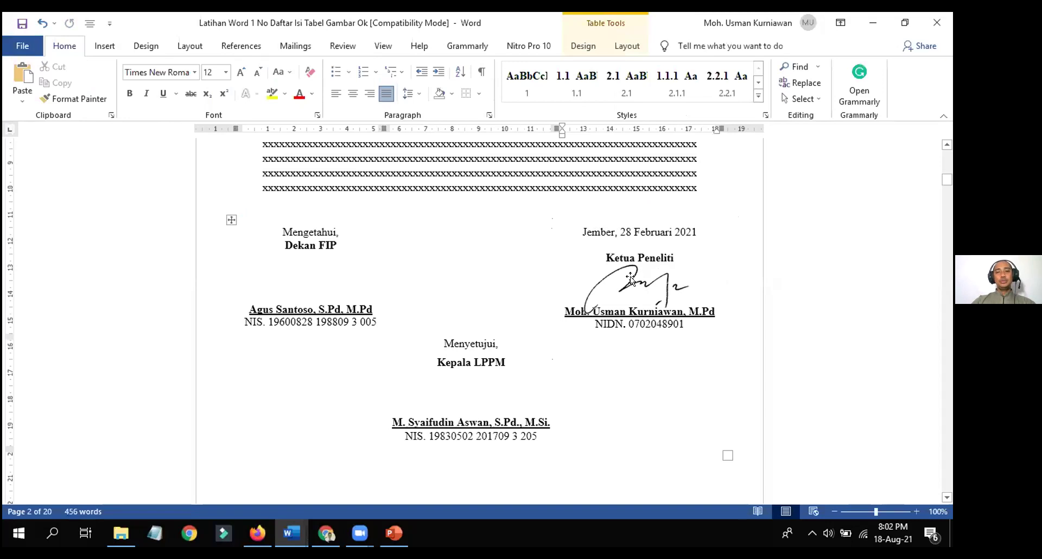
Set the signature picture's brightness to -20% and shift it slightly to the left
left_click(631, 280)
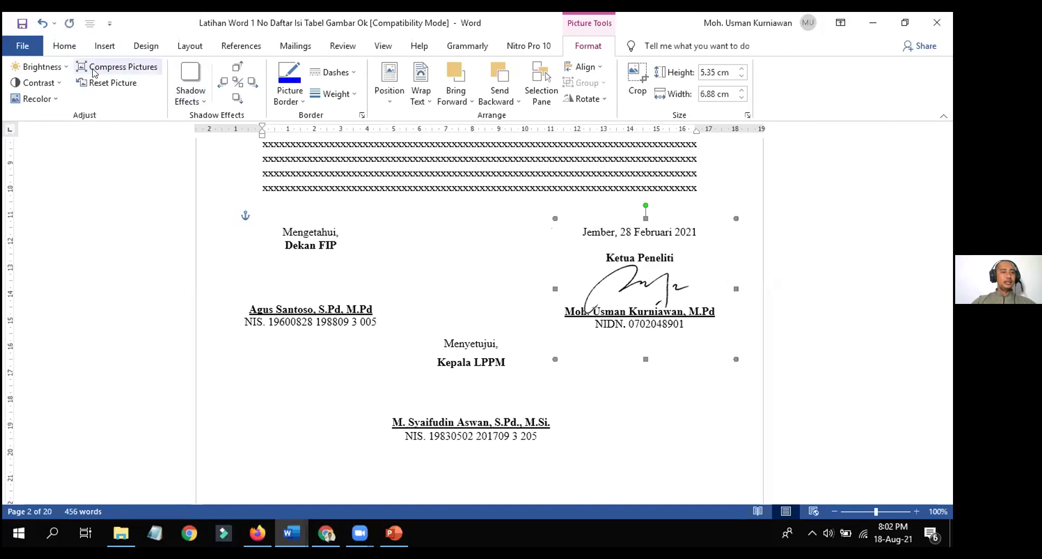
left_click(62, 71)
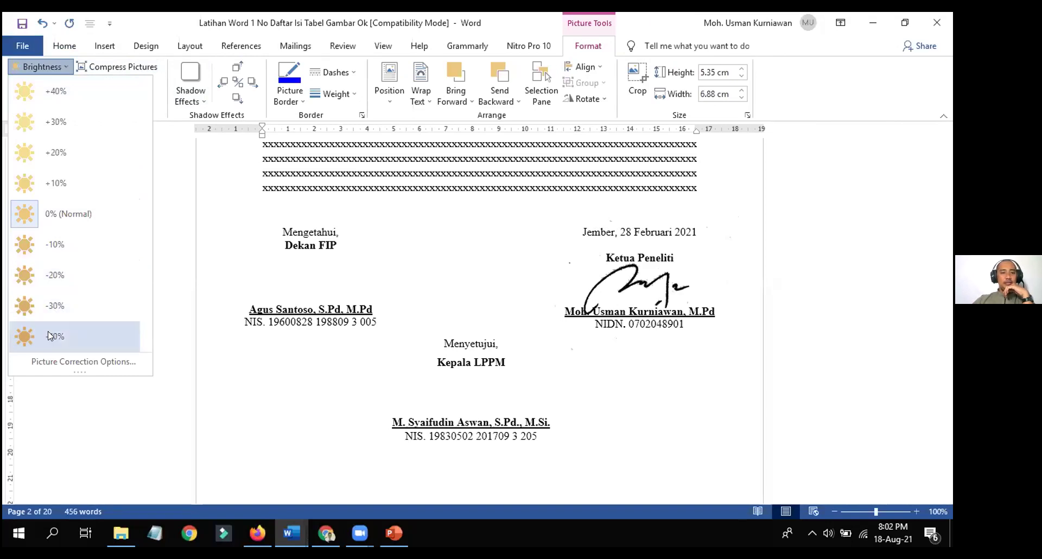
left_click(54, 269)
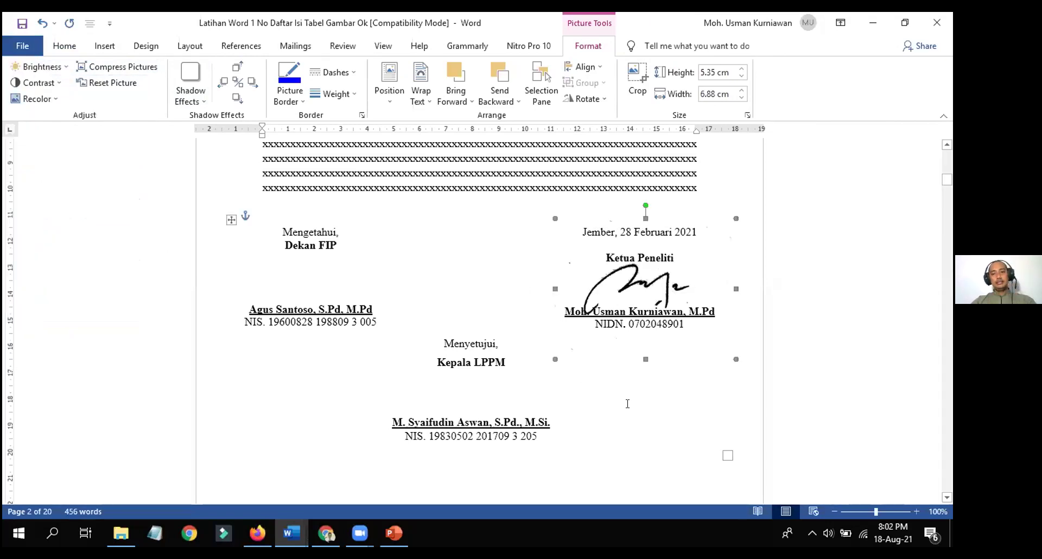
left_click(633, 276)
double_click(633, 275)
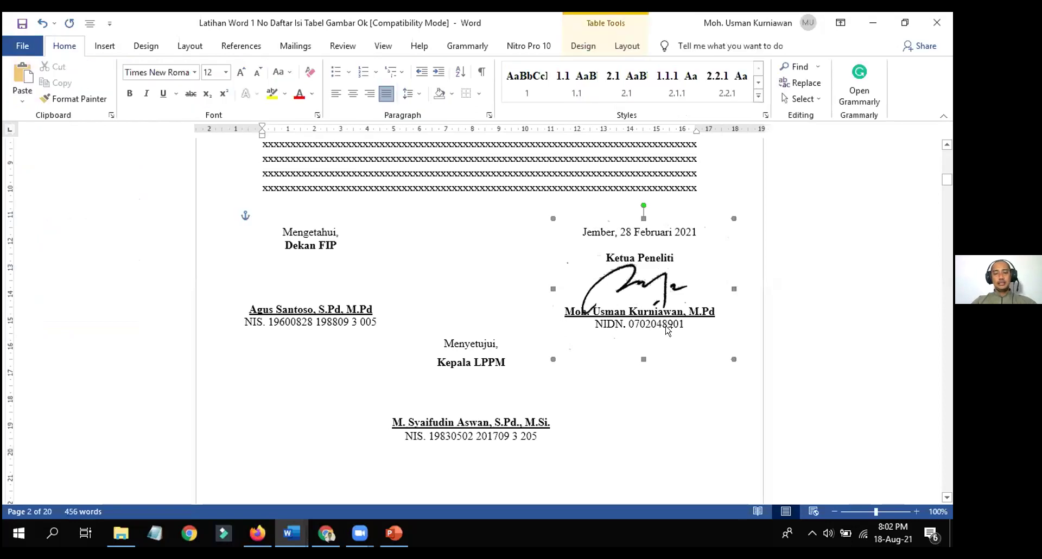
Copy the finished signature picture and paste it into a new blank document
scroll(749, 382, "up", 4)
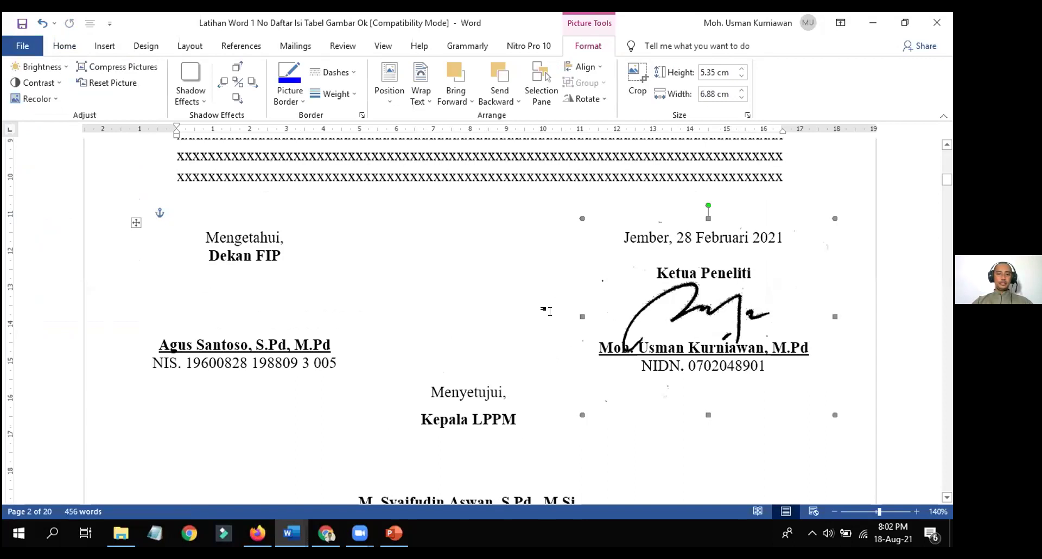
left_click(548, 311)
left_click(680, 302)
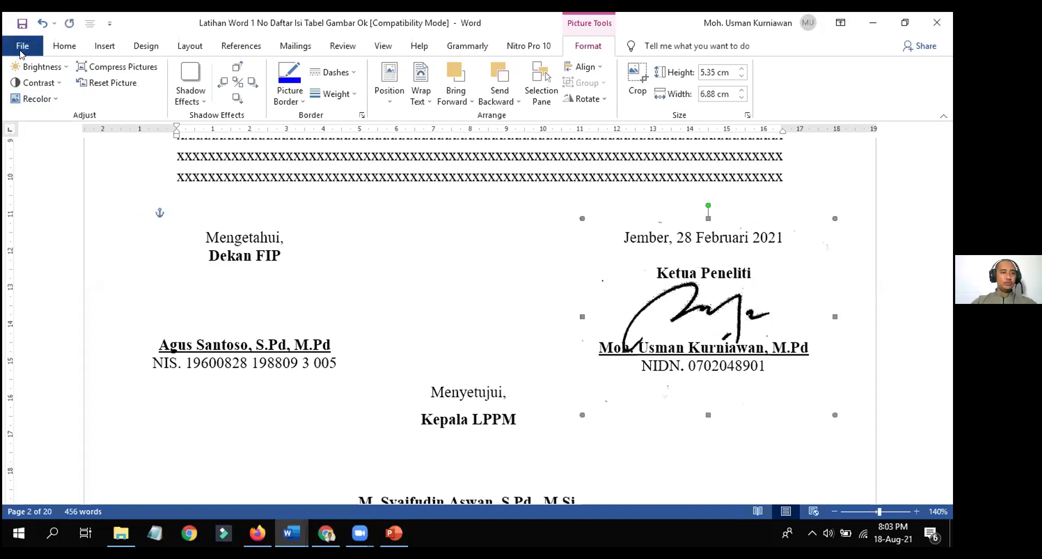
left_click(16, 46)
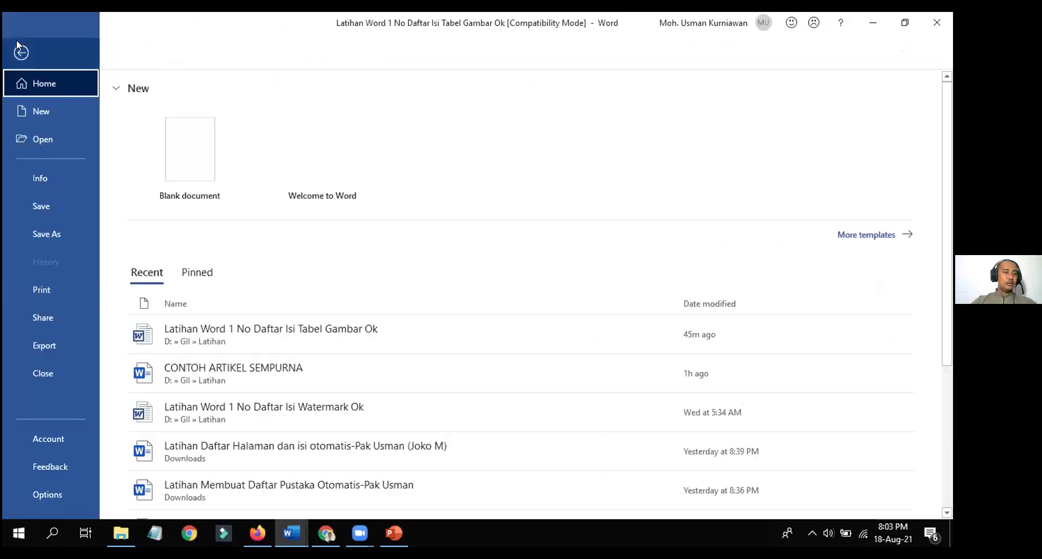
left_click(49, 113)
left_click(193, 159)
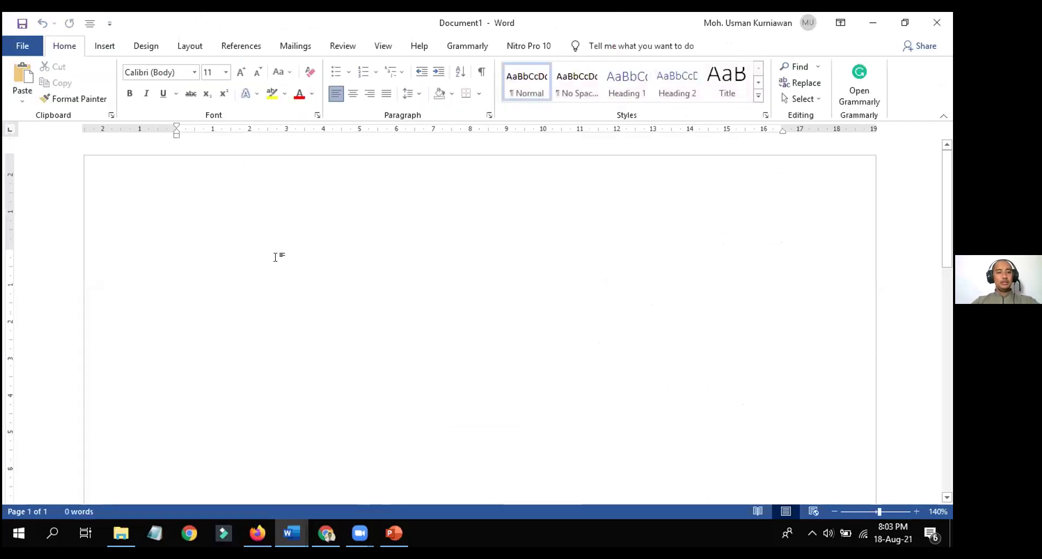
key("ctrl+v")
Move the pasted signature picture toward the left margin, try shrinking it, and undo the resize
left_click_drag(516, 312, 343, 295)
mouse_move(444, 385)
left_mouse_down()
mouse_move(361, 321)
mouse_move(373, 326)
left_mouse_up()
key("ctrl+z")
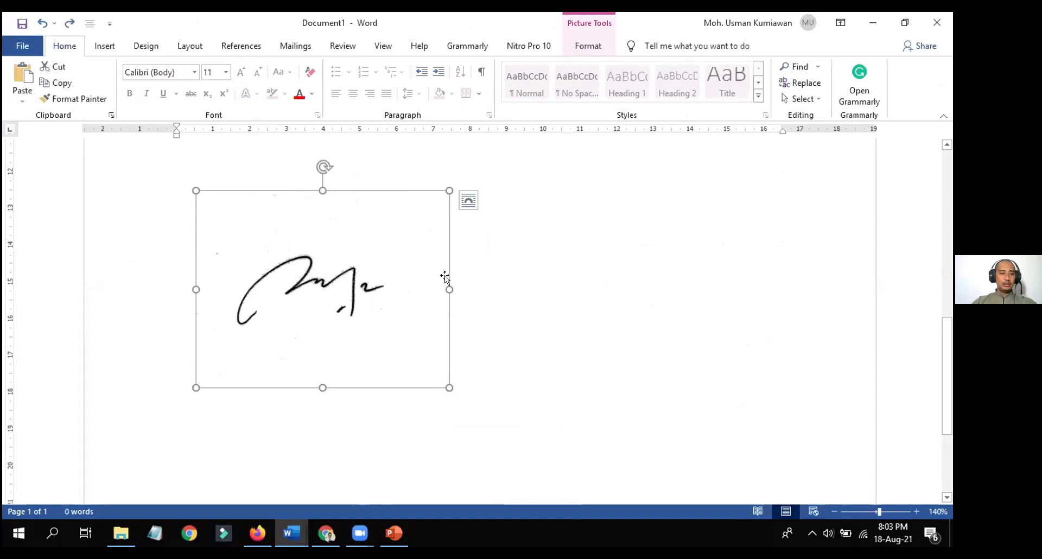
Crop the signature picture closely around the strokes to about 2.45 cm high by 4.26 cm wide and move it nearer the left margin
double_click(347, 292)
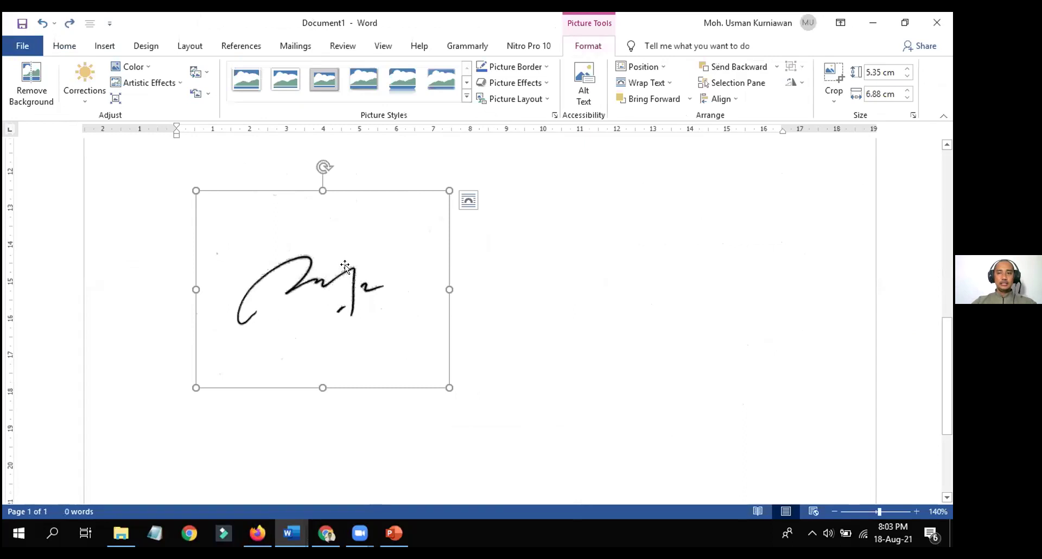
left_click(834, 78)
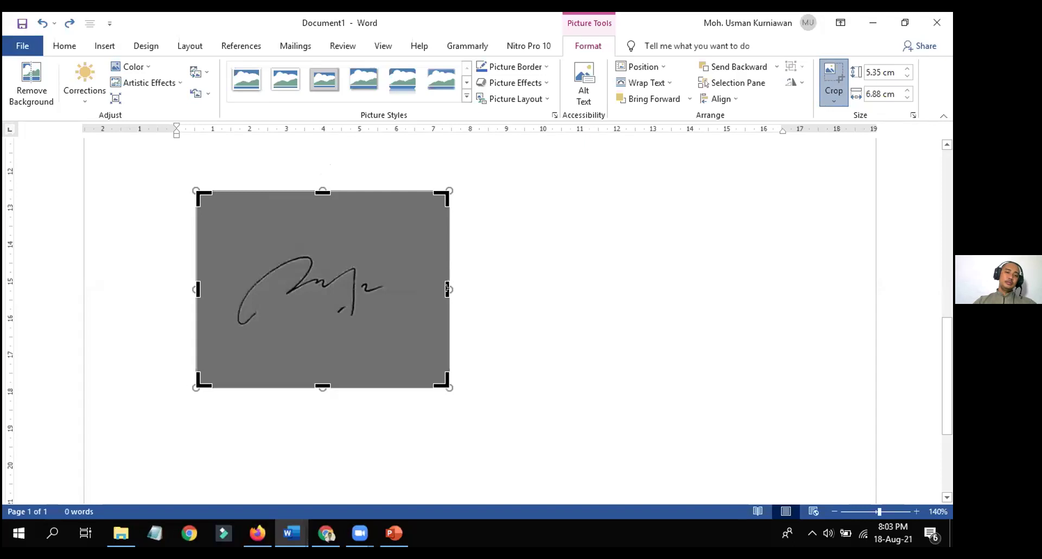
left_click_drag(443, 289, 386, 295)
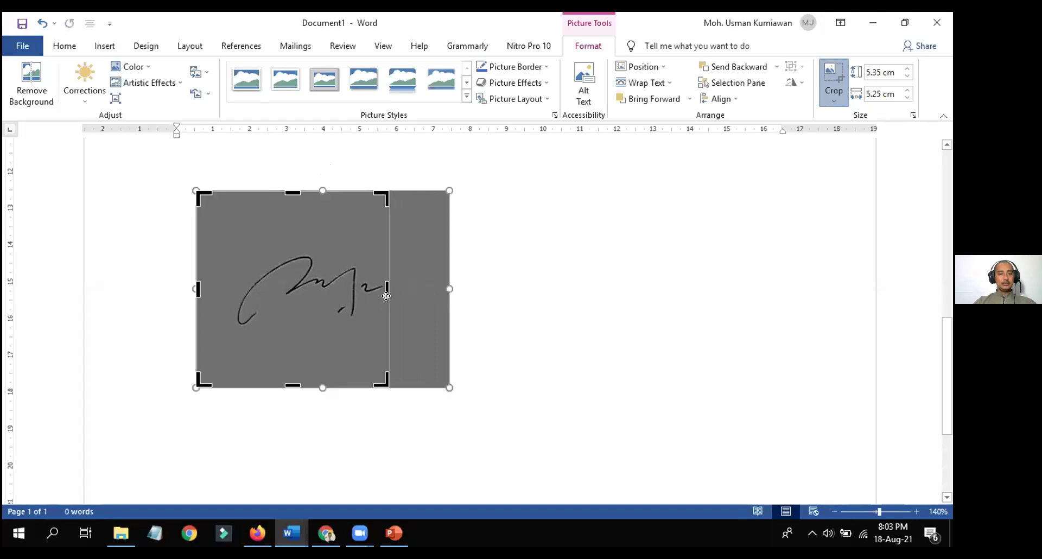
left_click_drag(198, 289, 233, 291)
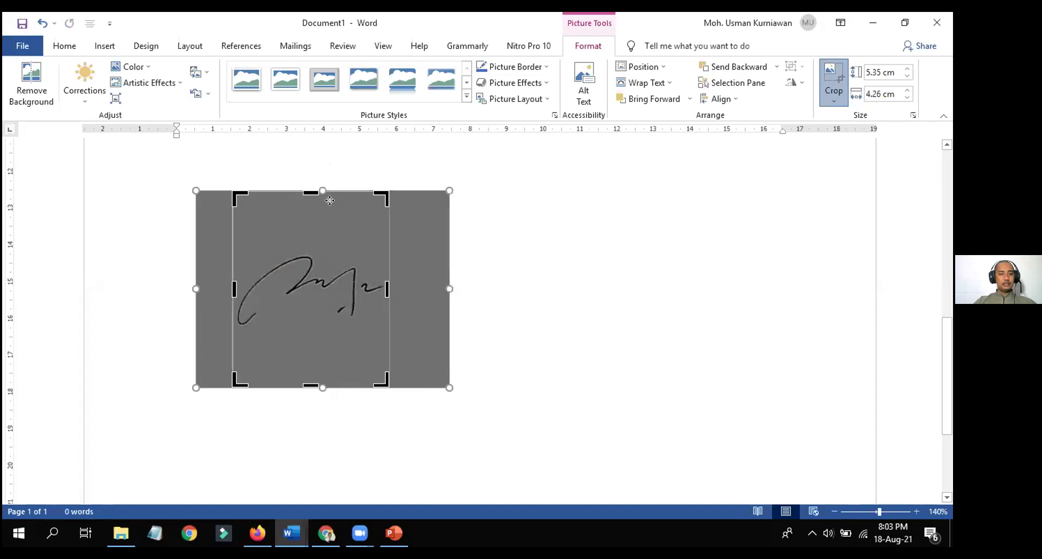
left_click_drag(311, 187, 300, 247)
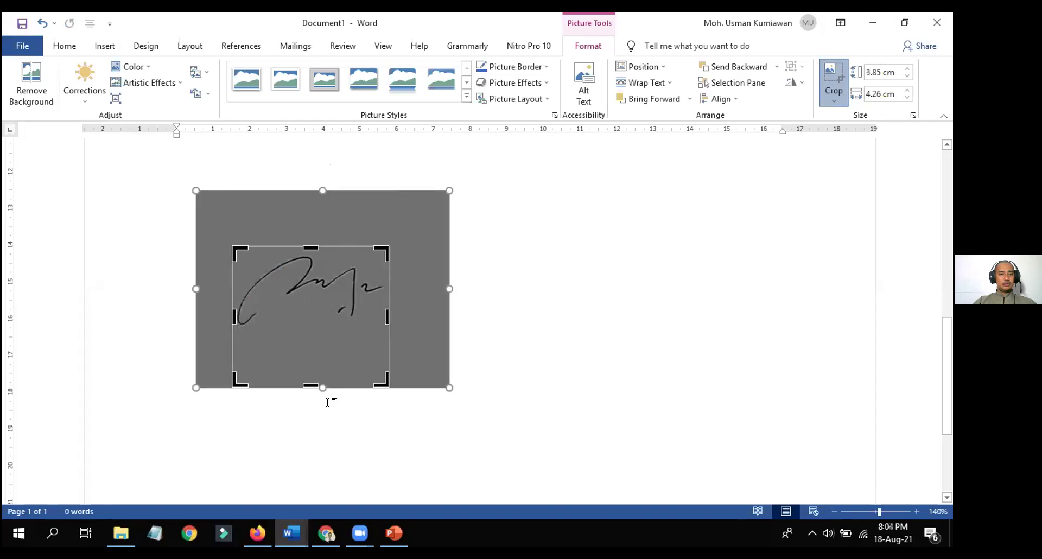
left_click_drag(303, 372, 294, 332)
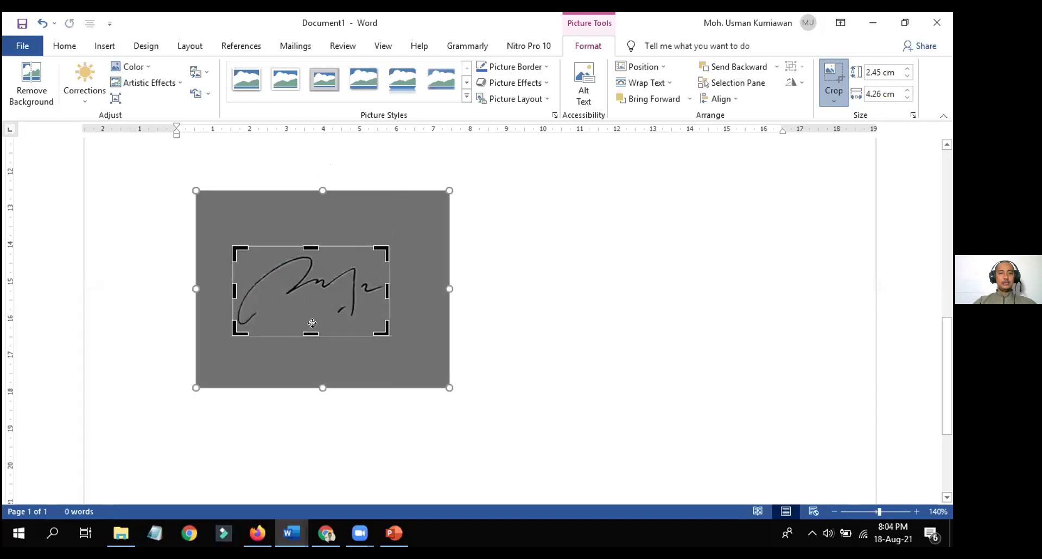
left_click(835, 83)
left_click_drag(379, 334, 324, 285)
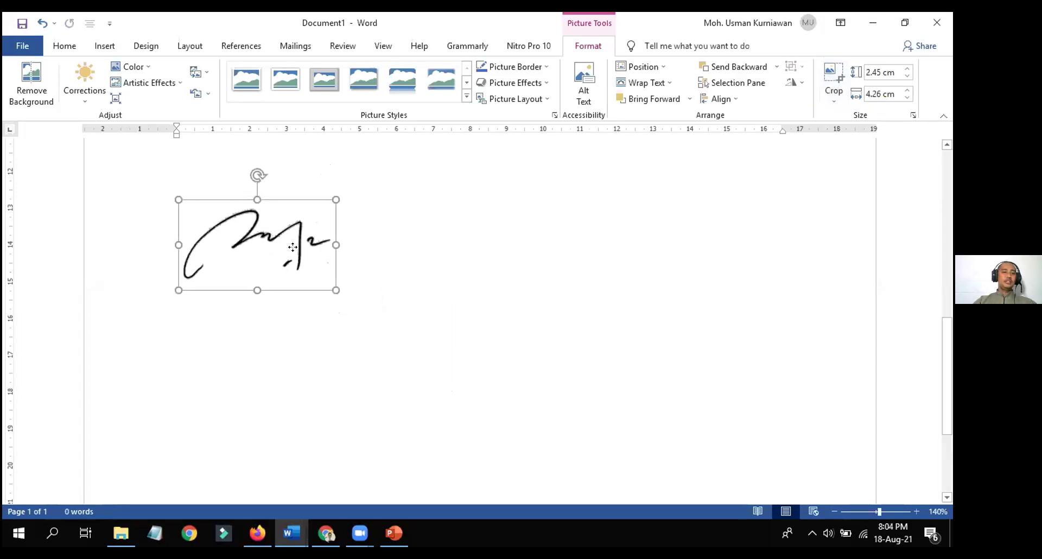
Add a caption line below the signature consisting of "TTD" and the signer's name in capitals
left_click(350, 293)
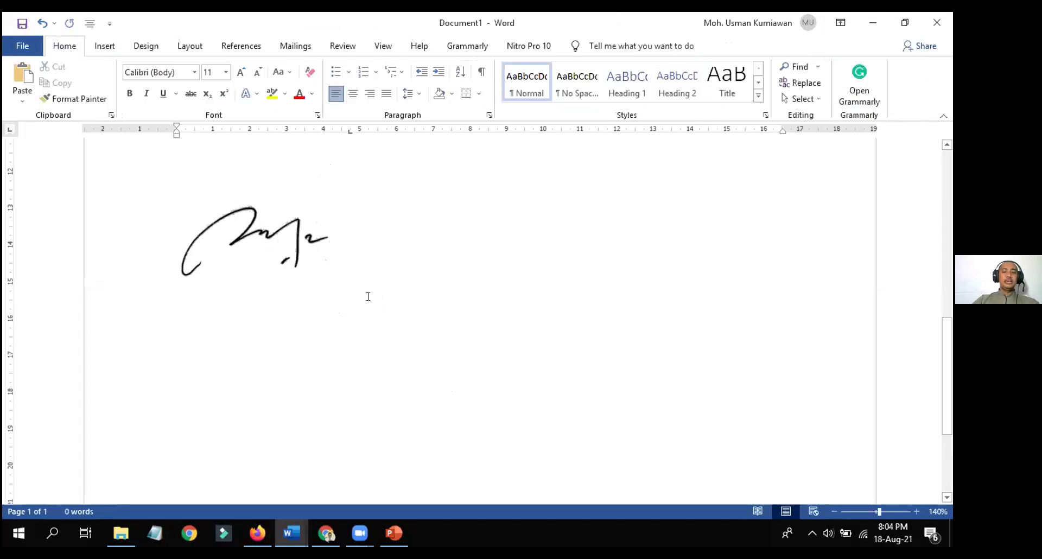
key("Return")
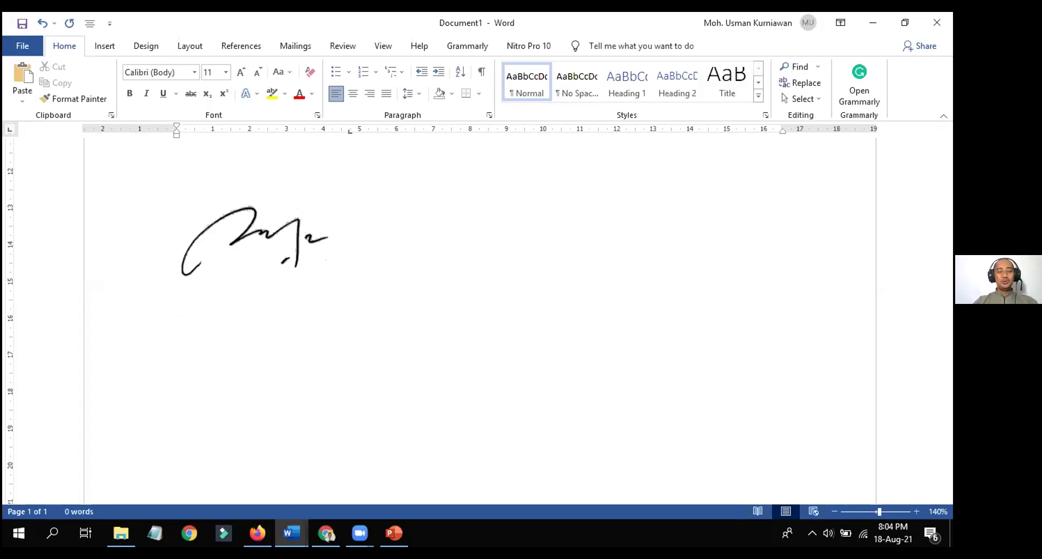
type("Usm")
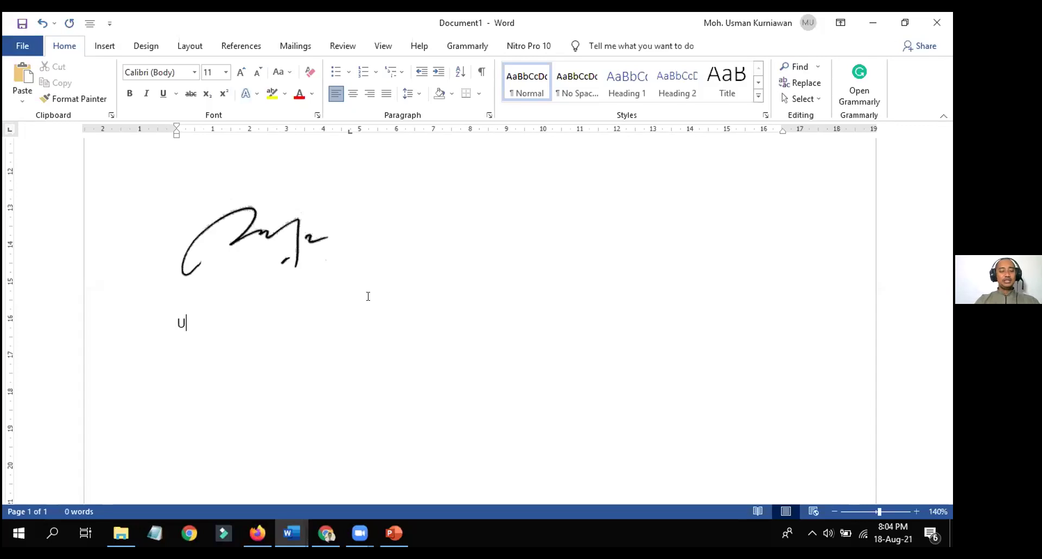
key("BackSpace")
type("T")
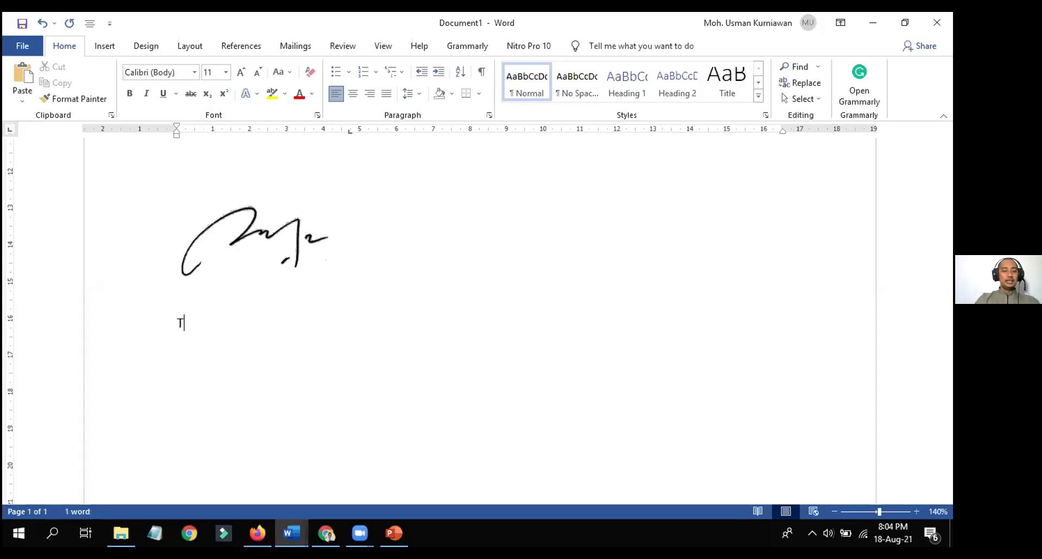
type("TD USAMN")
key("BackSpace")
key("BackSpace")
key("BackSpace")
type("MAN")
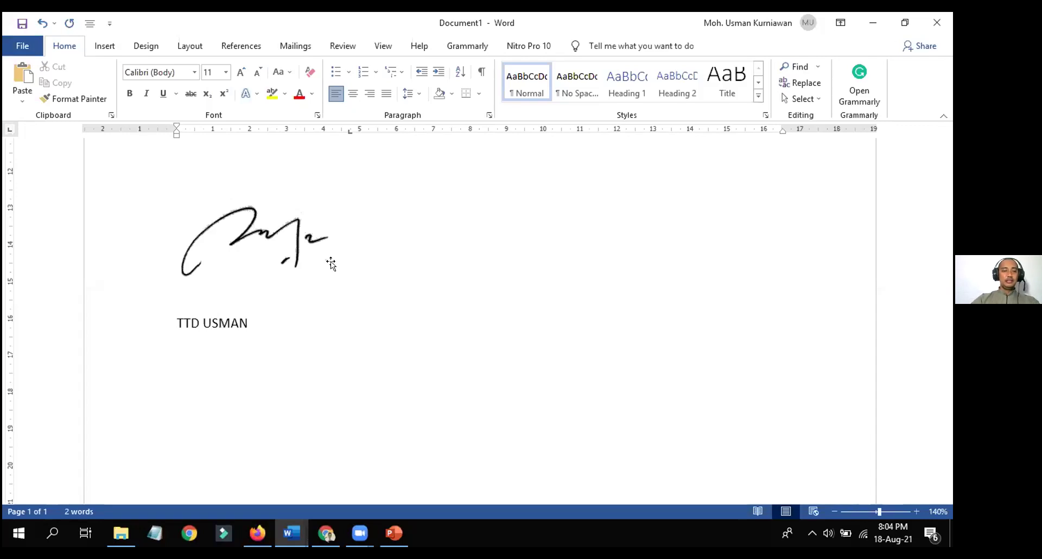
Shift the signature slightly left above its caption and add four blank lines below the caption
left_click_drag(269, 235, 251, 233)
left_click(201, 323)
key("Up")
key("Return")
key("Return")
key("Return")
key("Return")
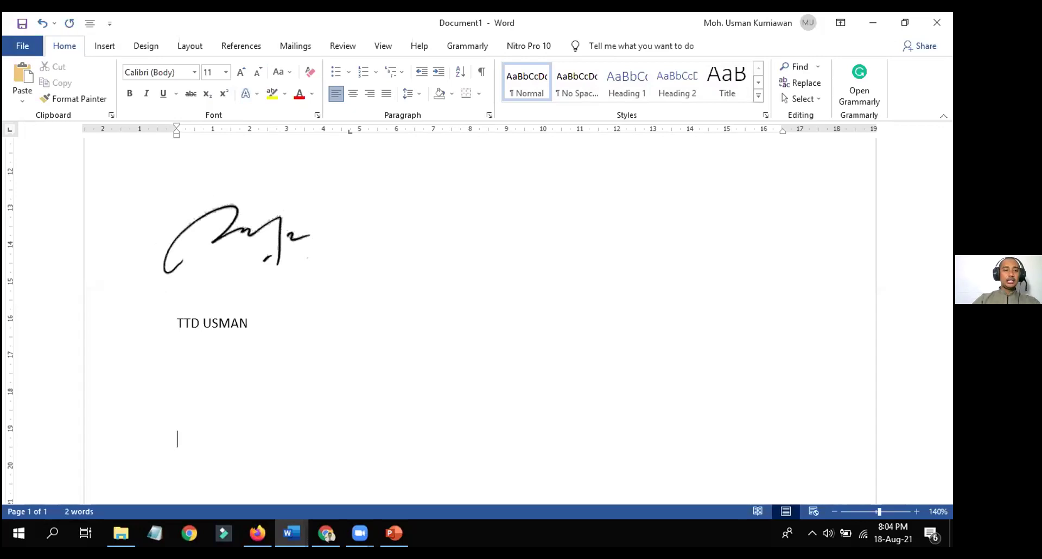
left_click(209, 386)
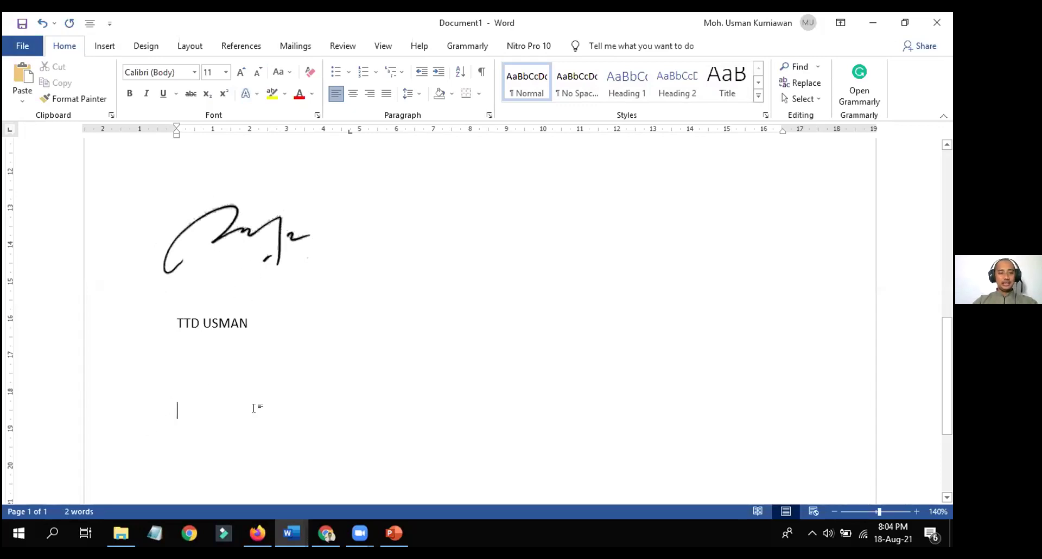
Save the signature document to the Desktop as a Word Document named "Kumpulan Tanda Tangan"
left_click(17, 40)
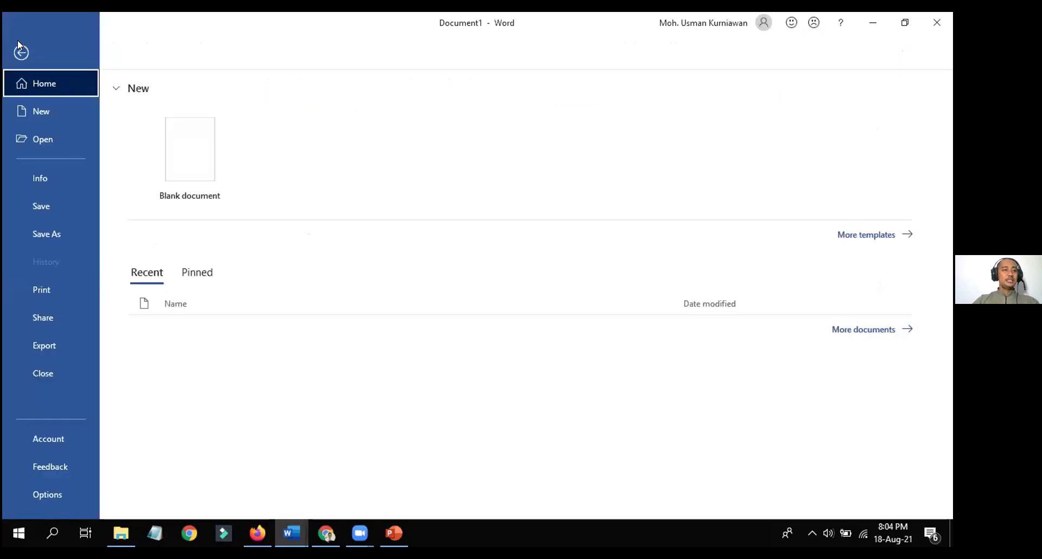
left_click(52, 233)
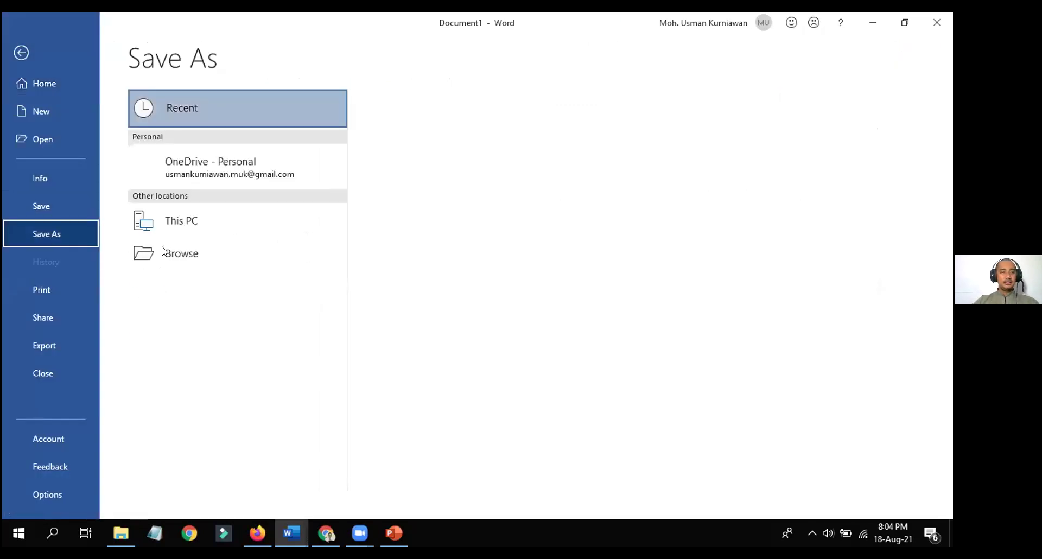
left_click(184, 289)
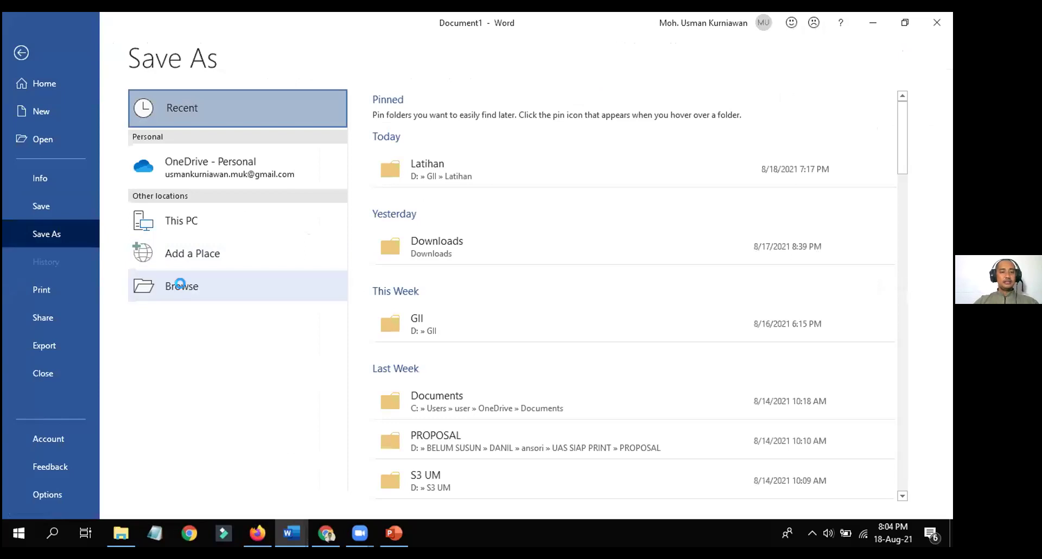
type("Kumpulan Tanda Tangan")
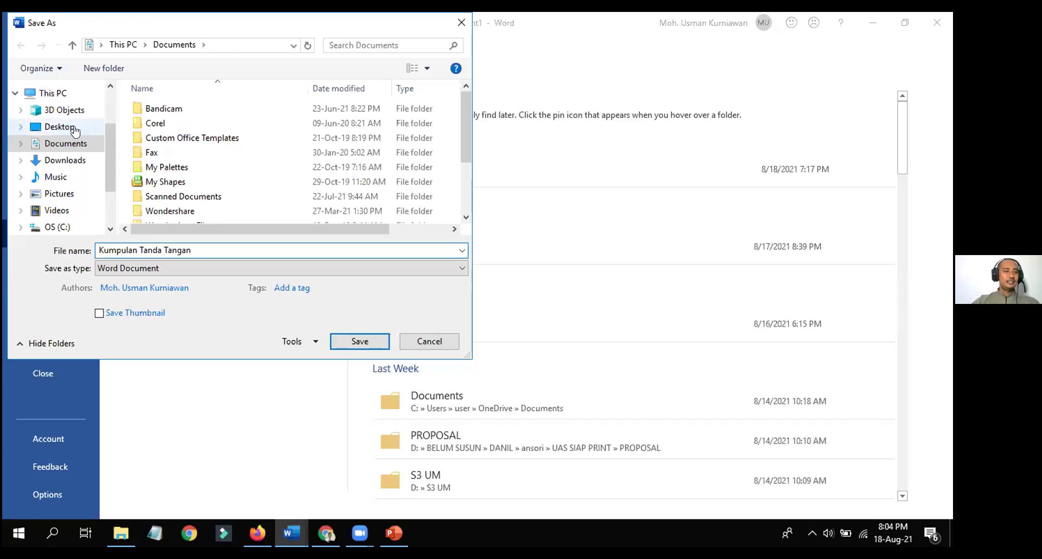
left_click(74, 128)
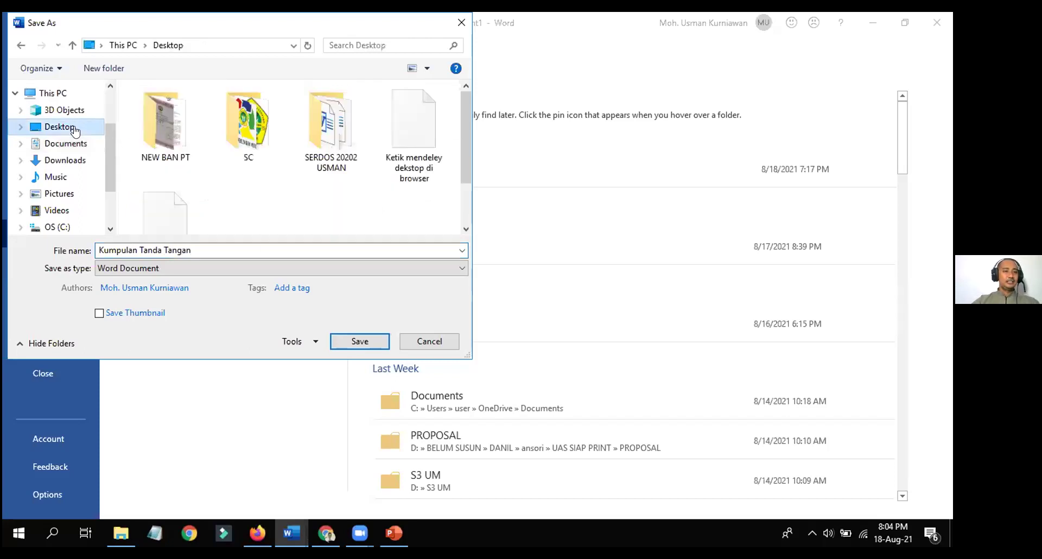
left_click(200, 271)
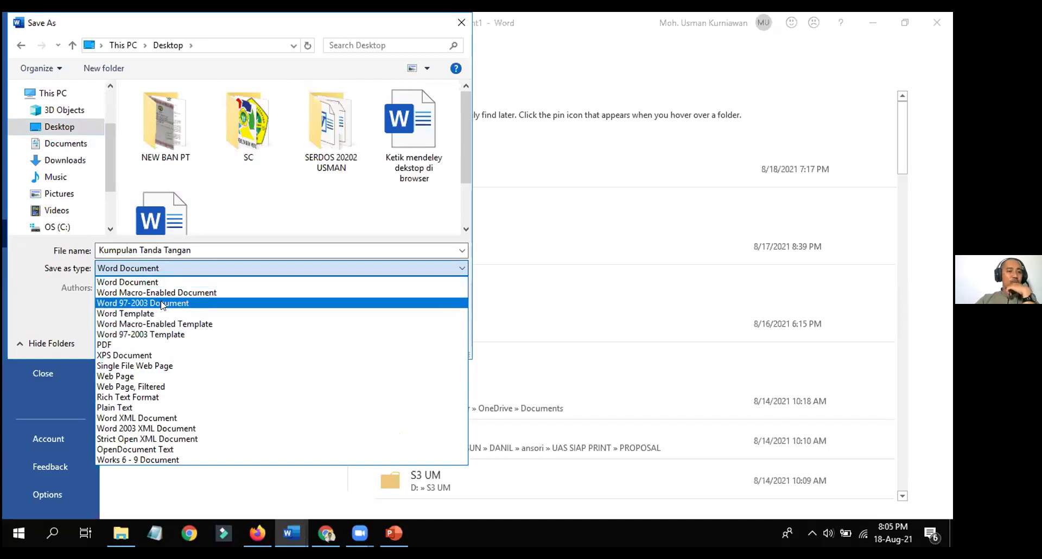
left_click(228, 262)
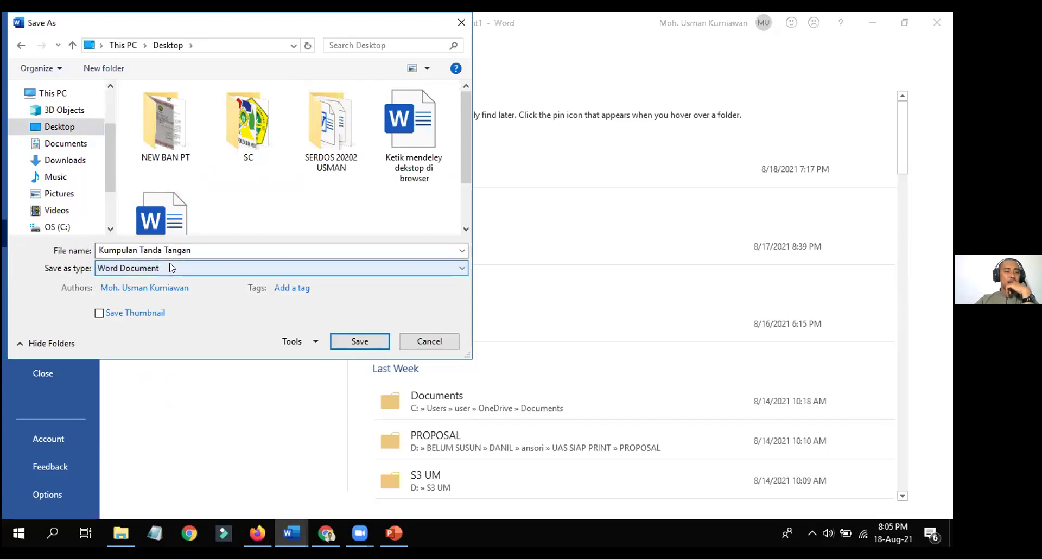
left_click(350, 342)
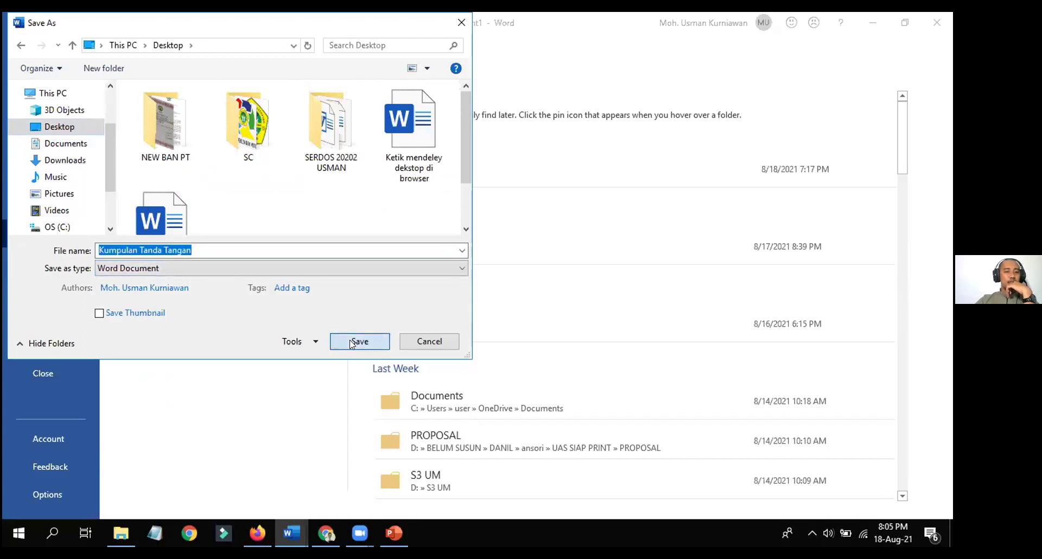
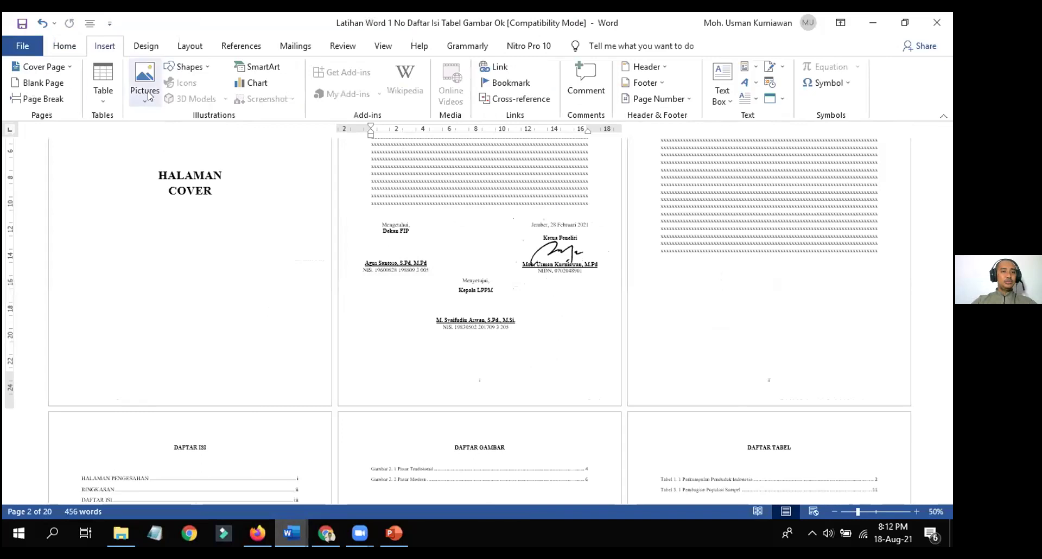
Insert the "Logo UM" picture from the Desktop into the body text of the approval page (HALAMAN PENGESAHAN)
left_click(469, 197)
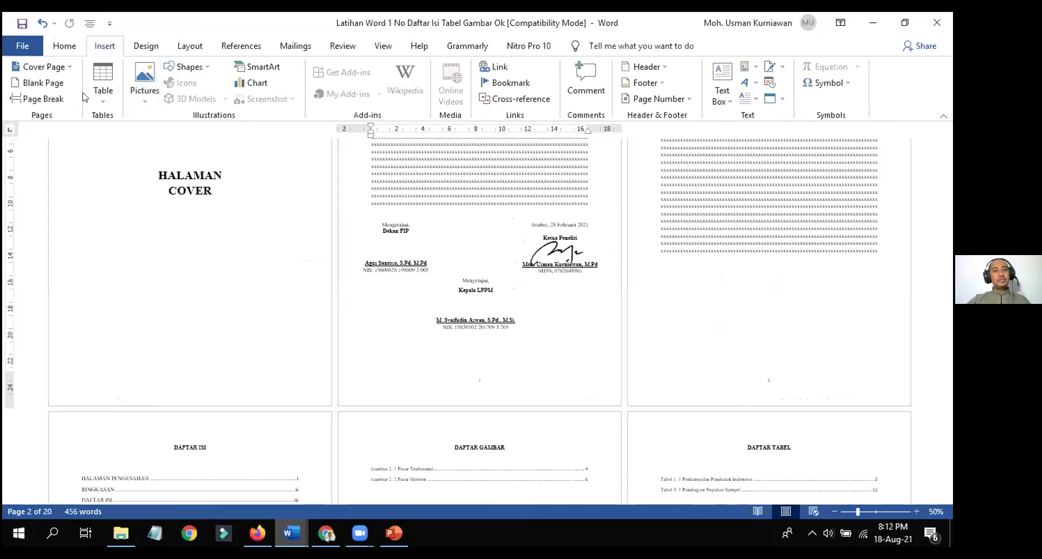
left_click(144, 76)
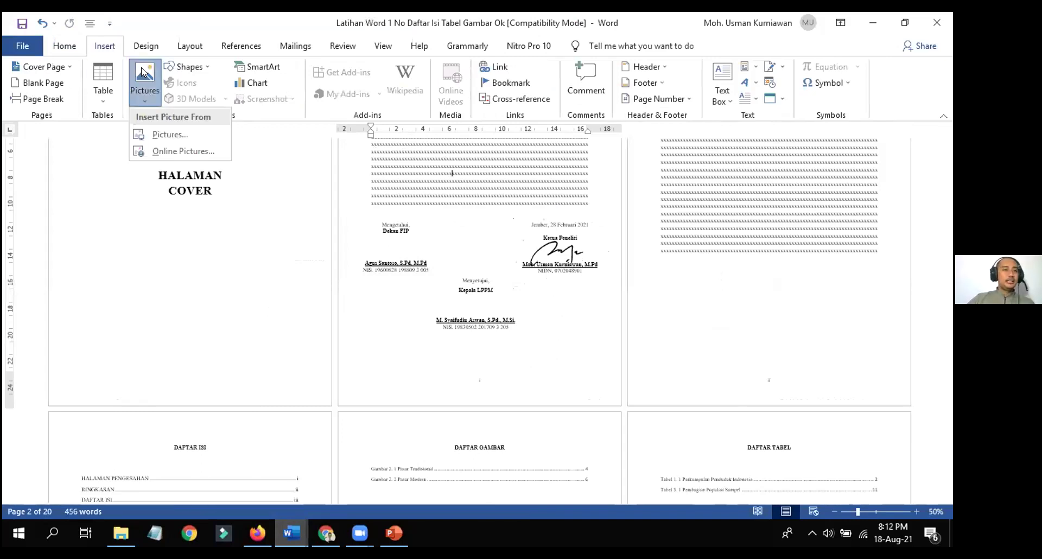
left_click(165, 134)
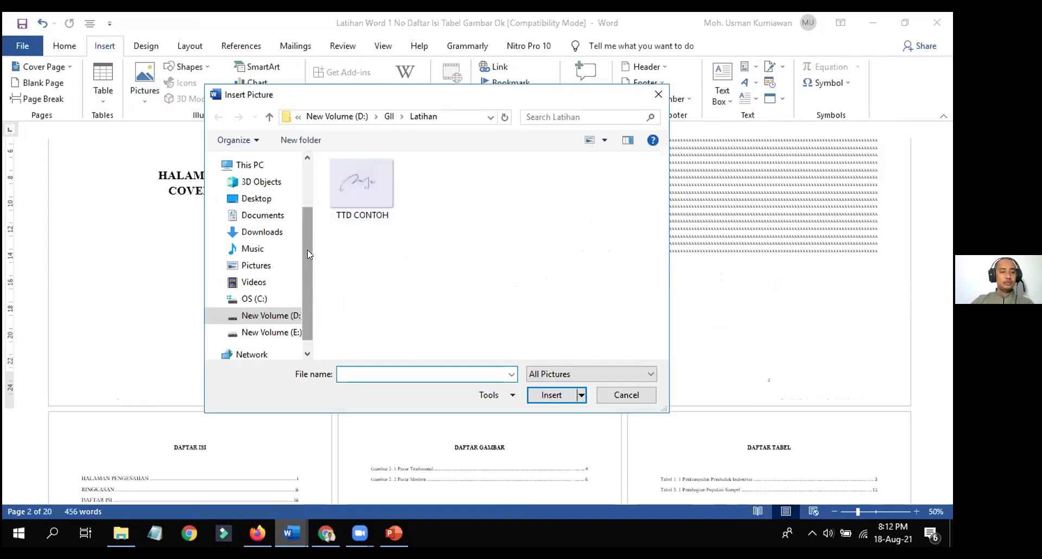
scroll(307, 250, "up", 2)
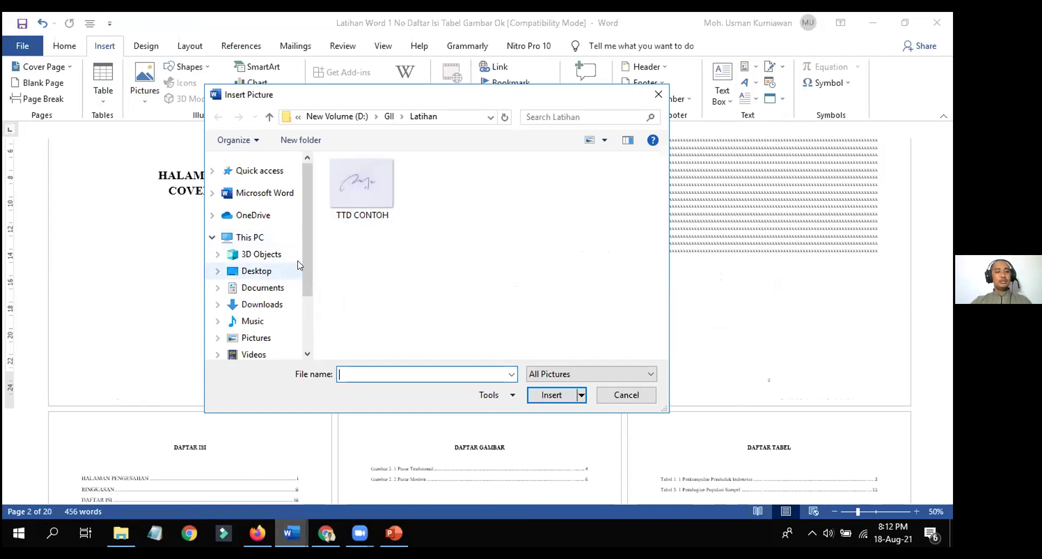
left_click(268, 274)
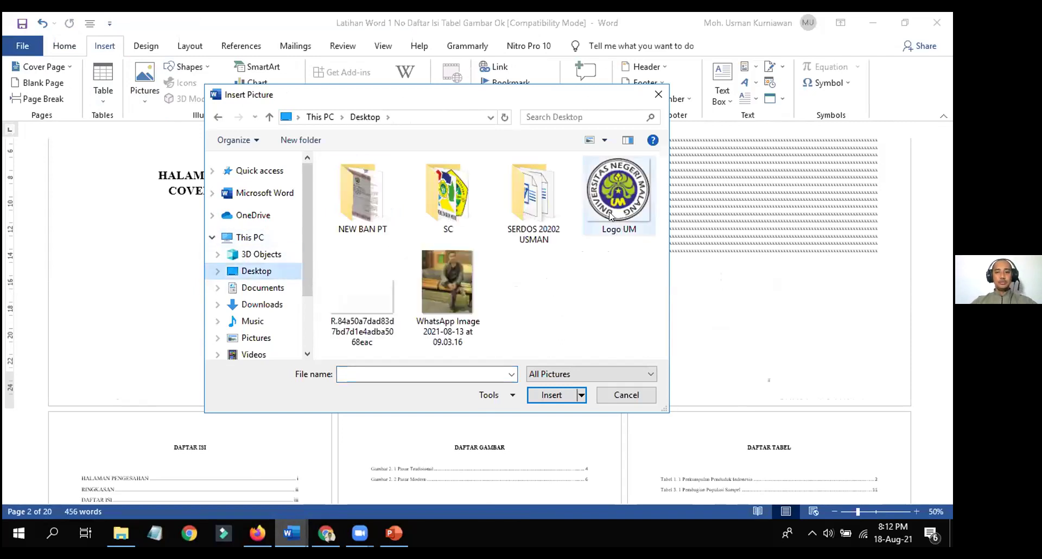
left_click(619, 193)
left_click(550, 396)
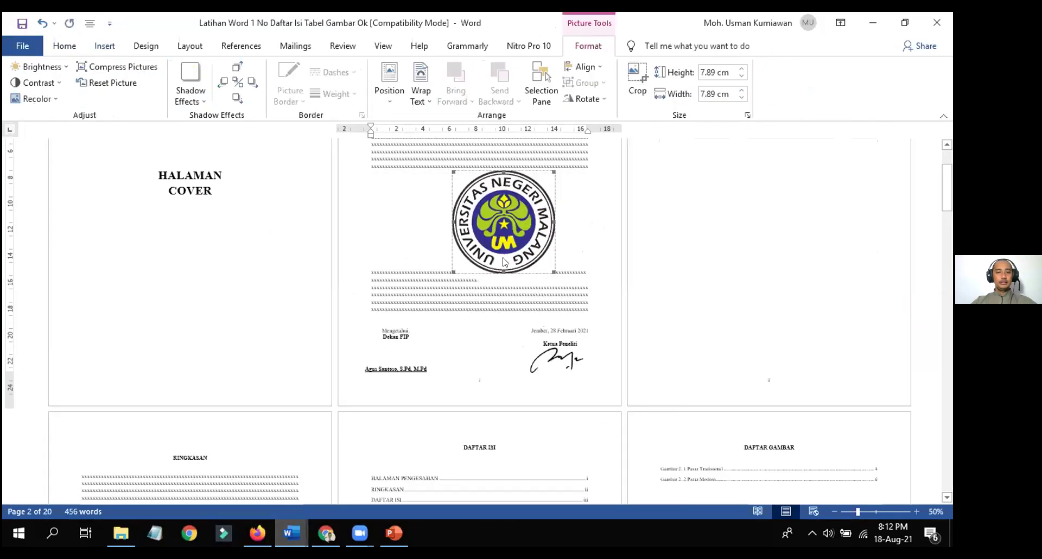
Set the brightness of the university logo on the approval page to +30%
left_click_drag(494, 249, 501, 231)
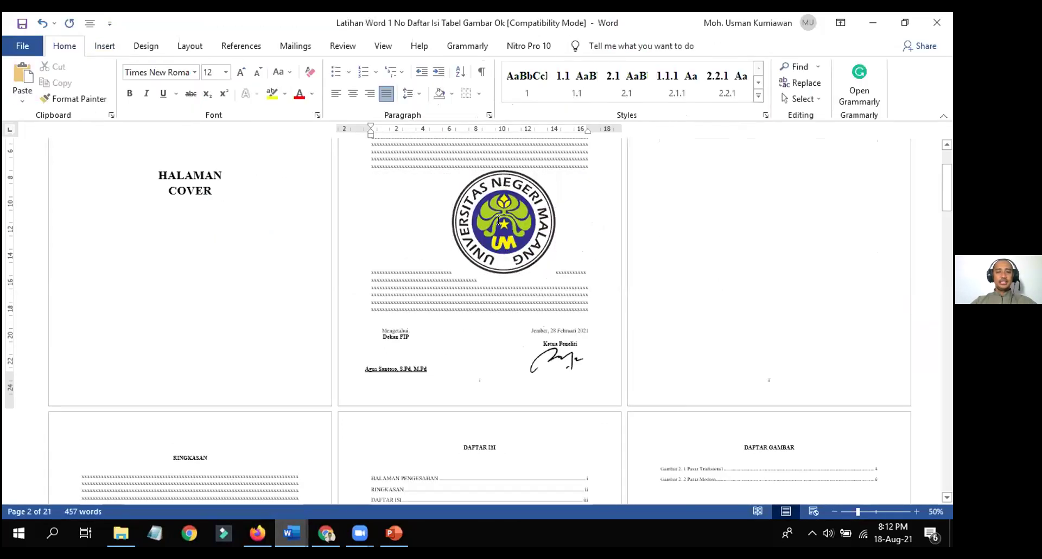
left_click_drag(945, 190, 945, 176)
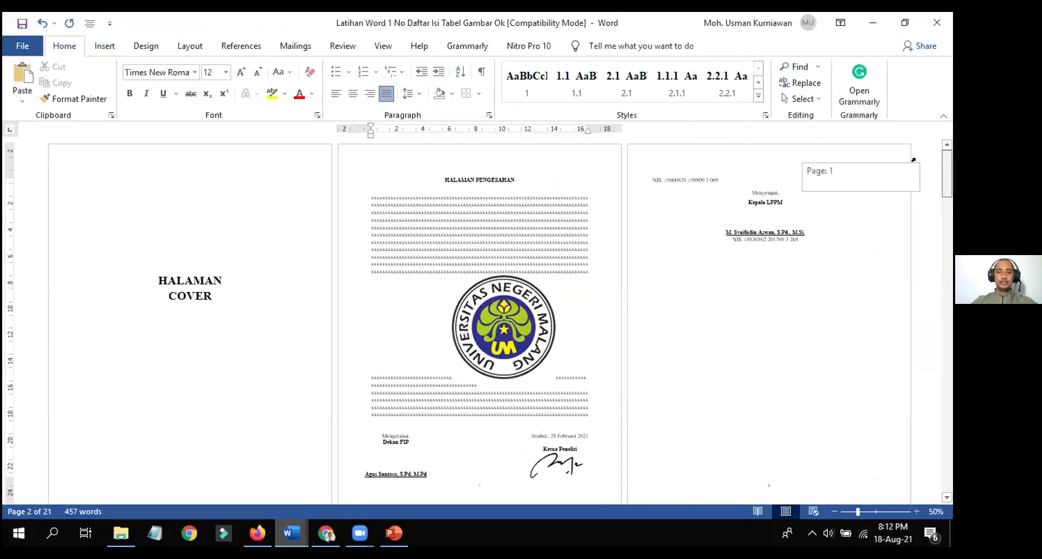
left_click(518, 324)
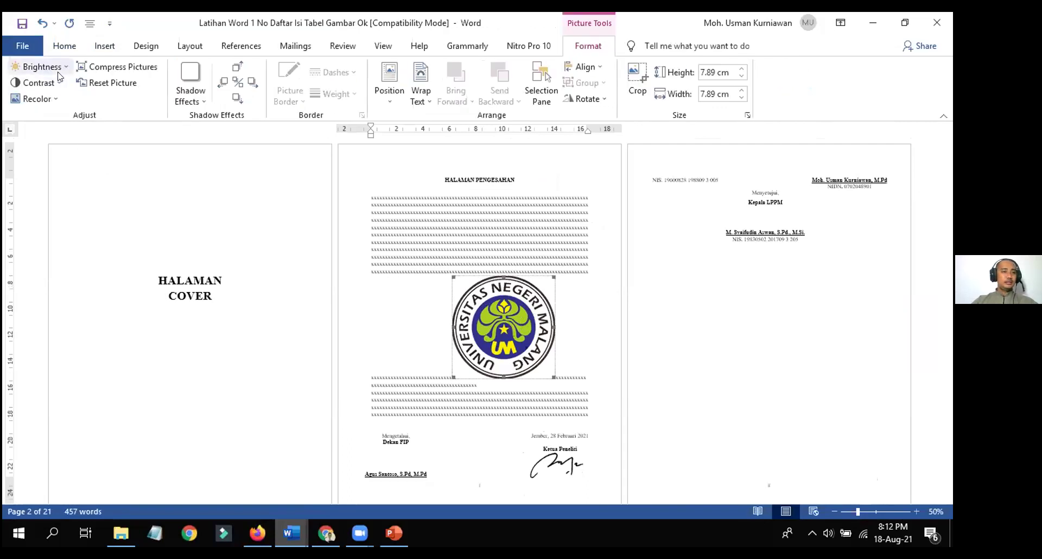
left_click(39, 66)
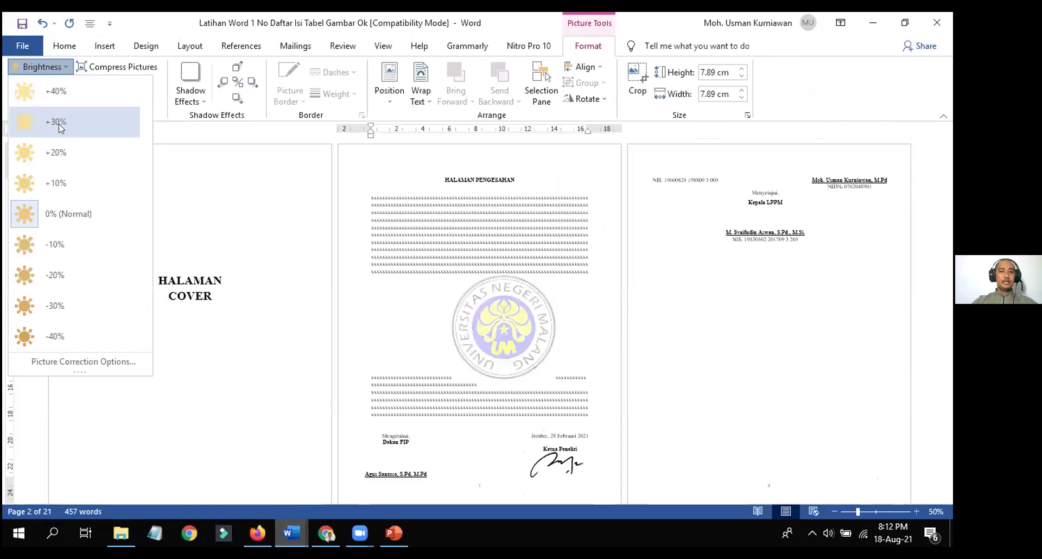
left_click(486, 299)
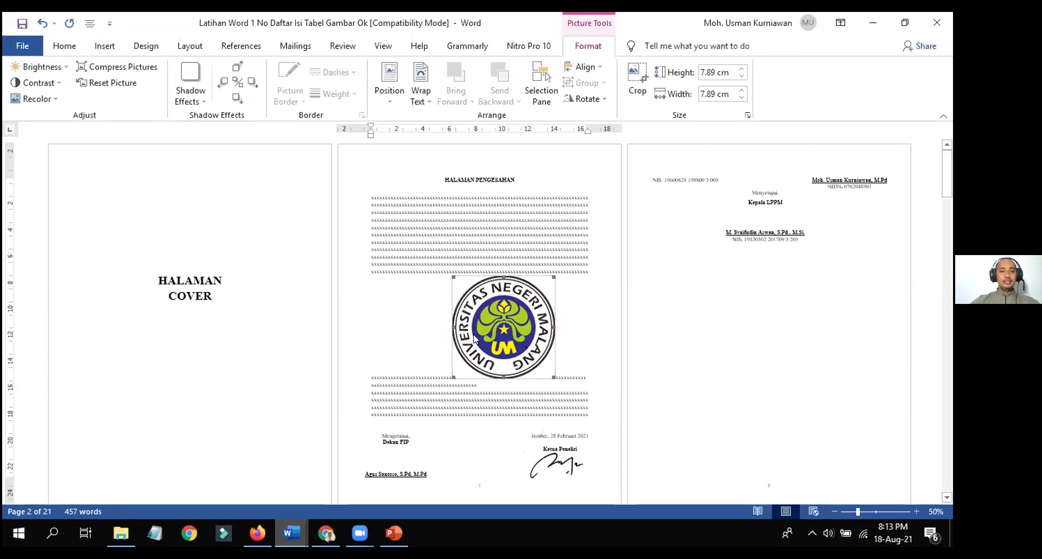
left_click(502, 336)
left_click(499, 324)
left_click(498, 325)
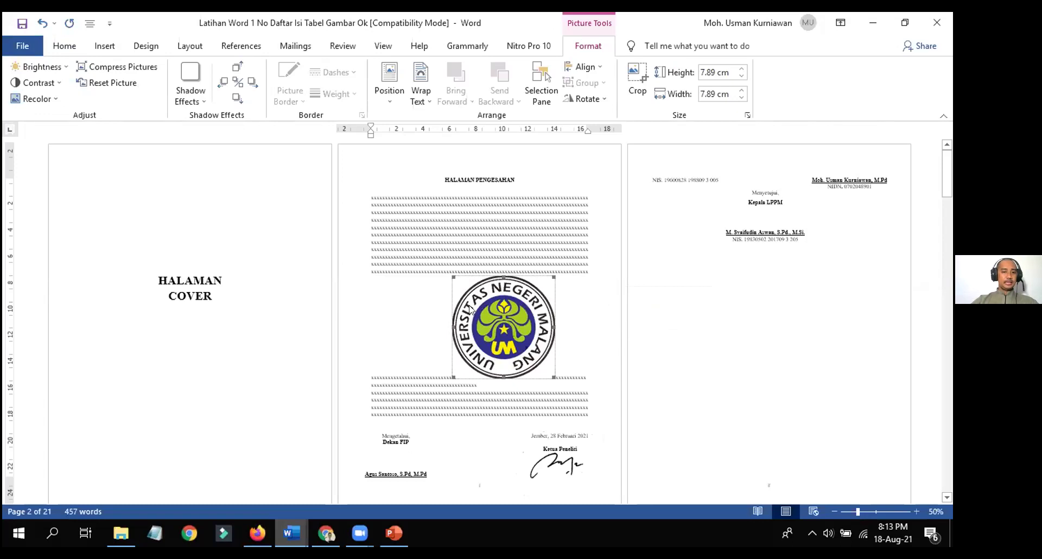
left_click(57, 66)
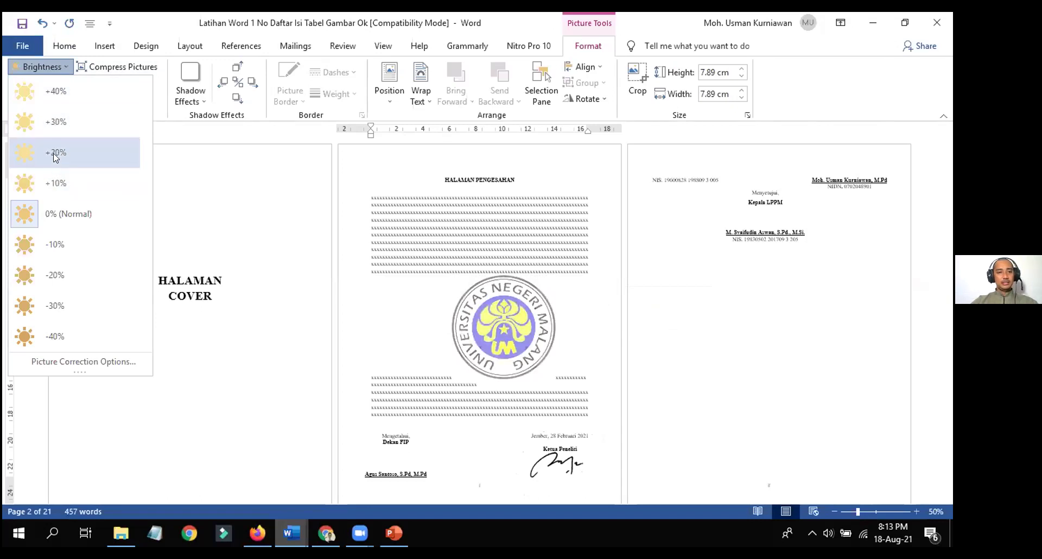
left_click(58, 127)
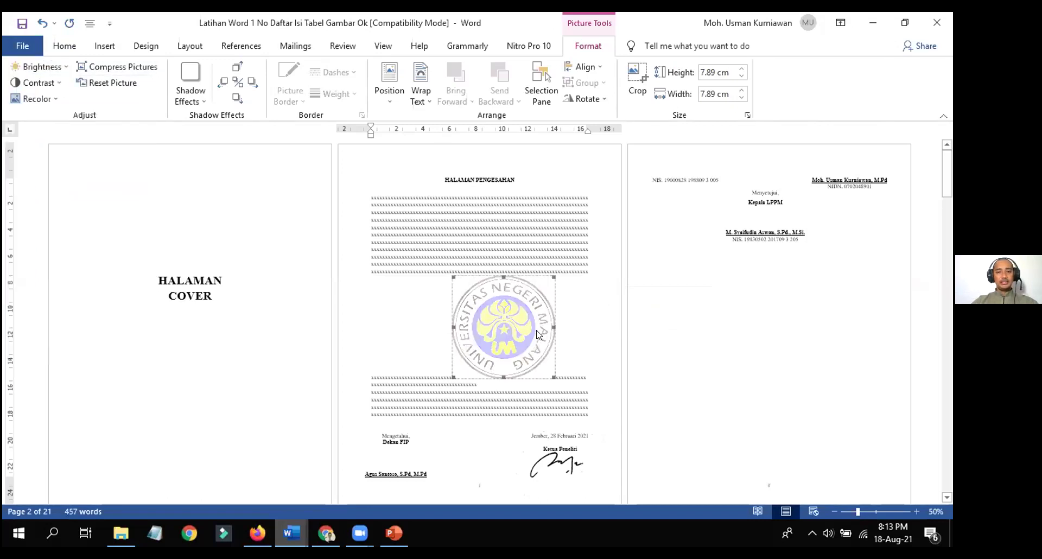
left_click(504, 311)
right_click(505, 319)
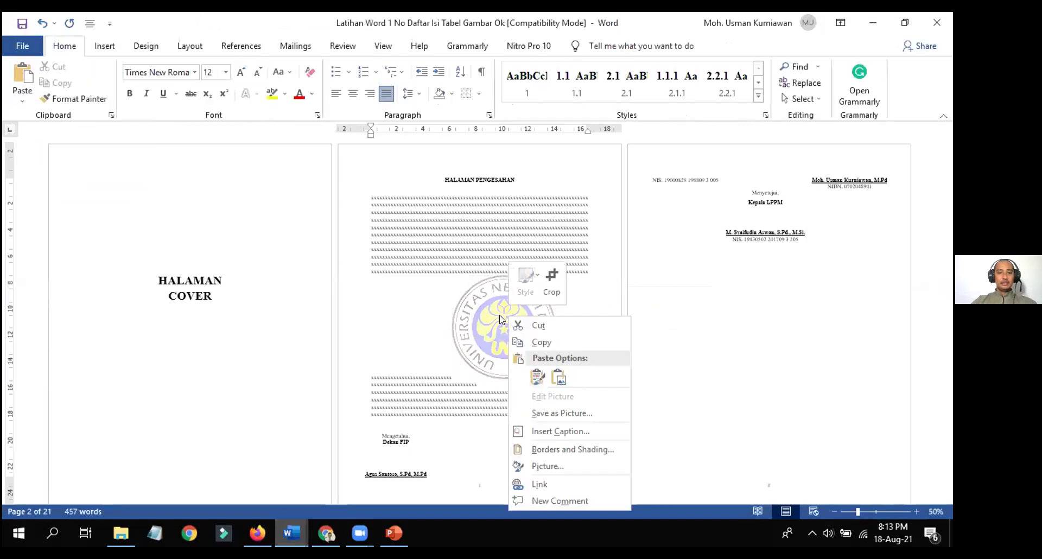
left_click(485, 310)
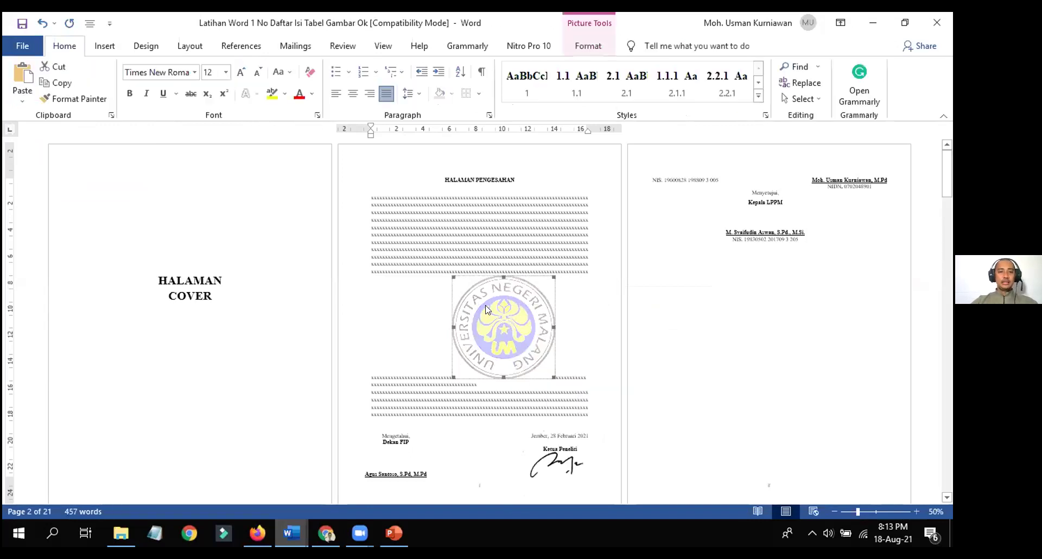
right_click(486, 309)
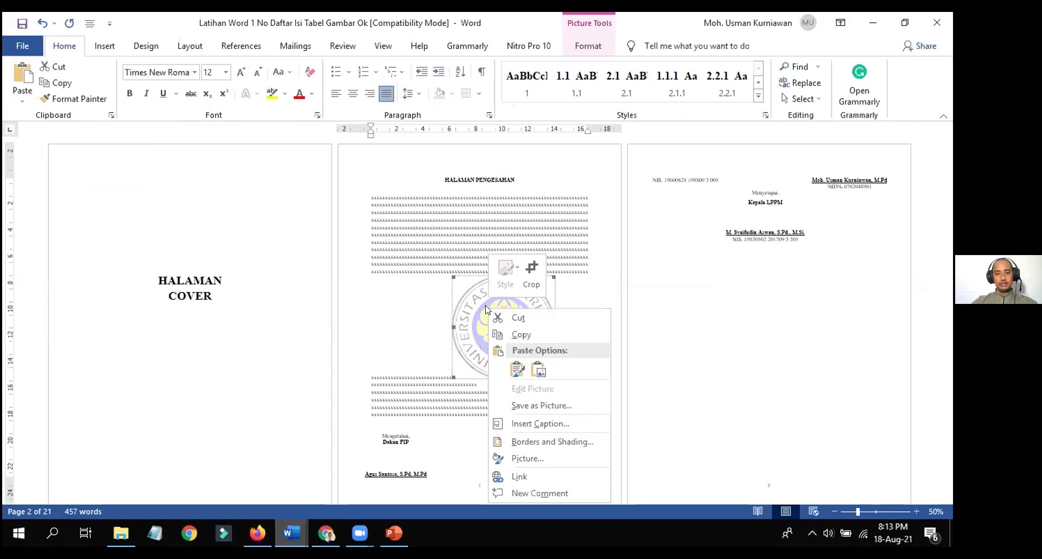
left_click(535, 441)
left_click(371, 149)
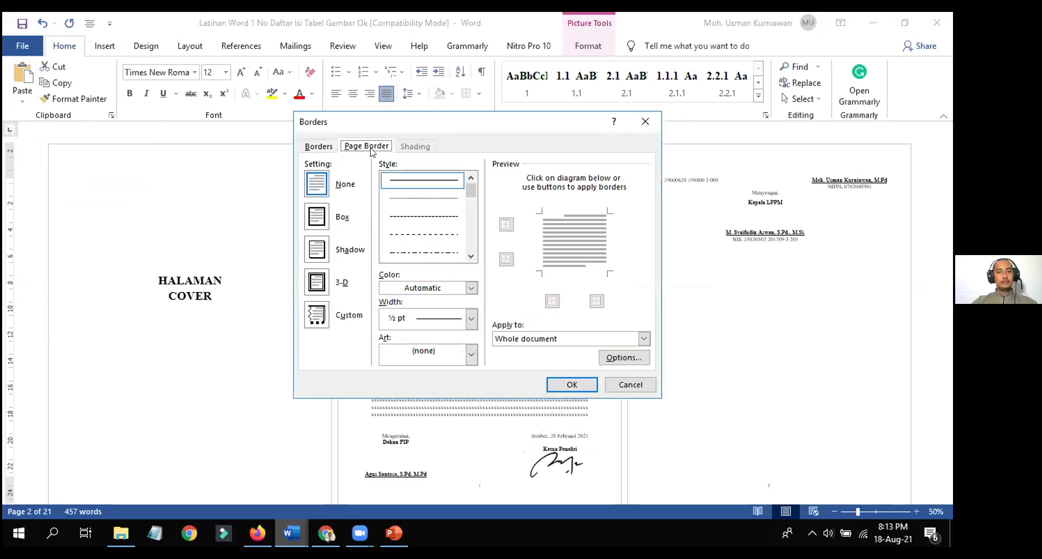
left_click(325, 145)
left_click(646, 121)
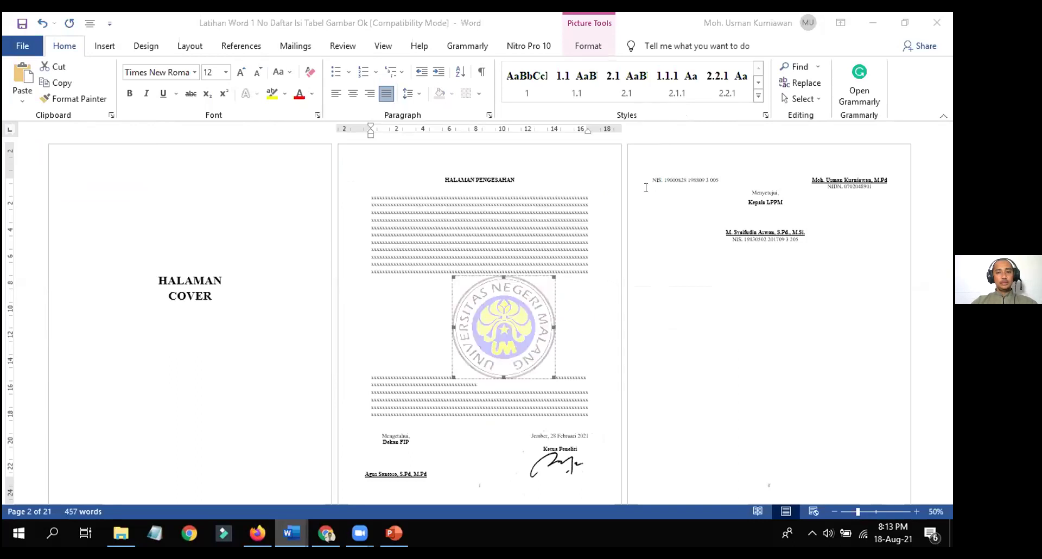
double_click(519, 328)
left_click(579, 323)
triple_click(505, 336)
left_click(553, 375)
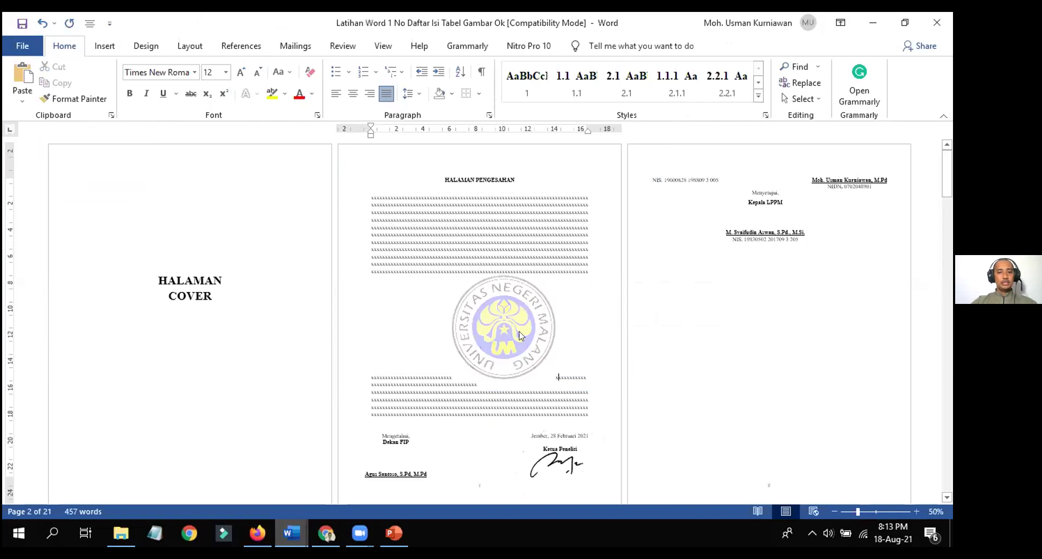
left_click(421, 95)
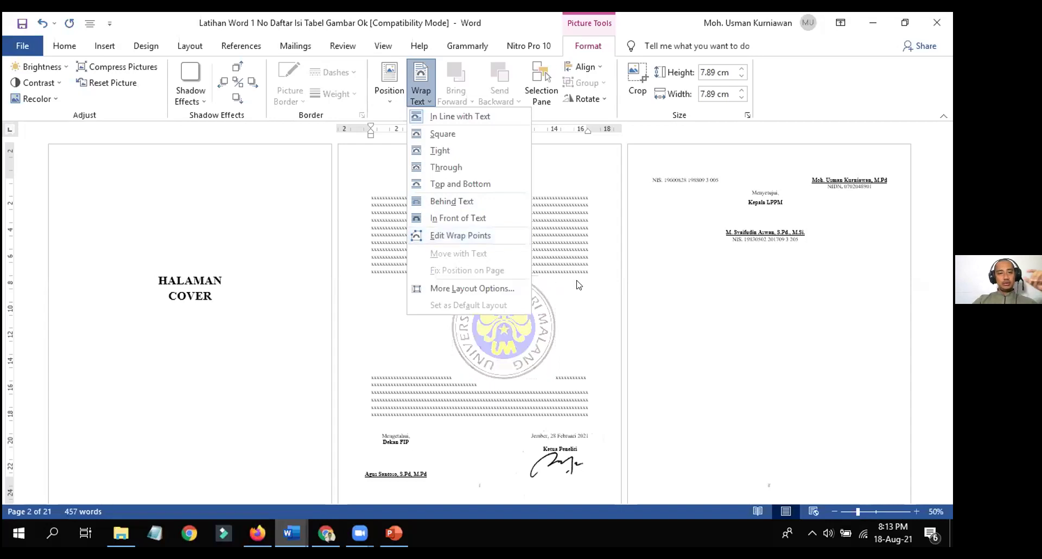
left_click(494, 335)
triple_click(494, 332)
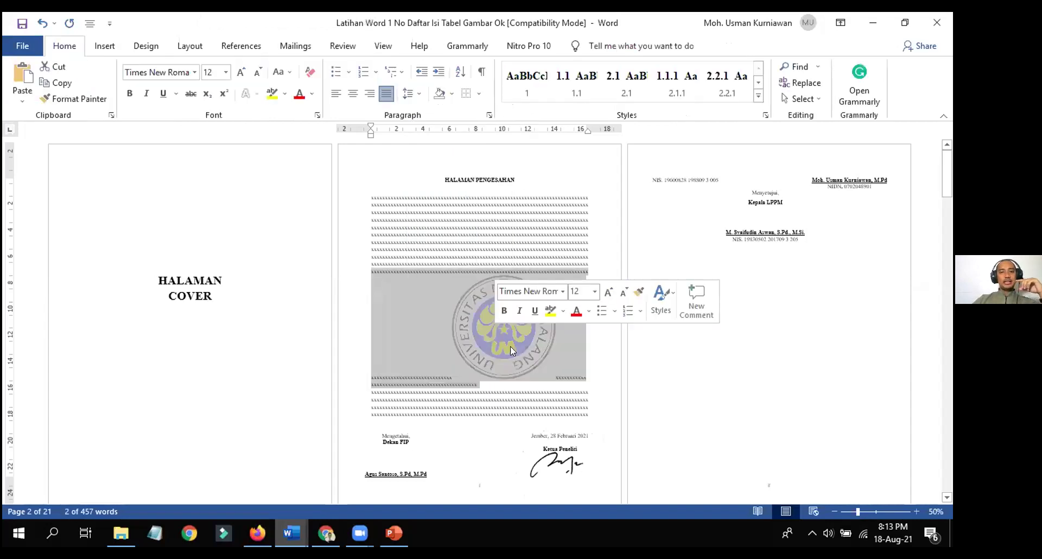
Set the logo's text wrapping to Behind Text and move it slightly up and left to the approval page's horizontal centre
left_click(582, 340)
left_click(507, 327)
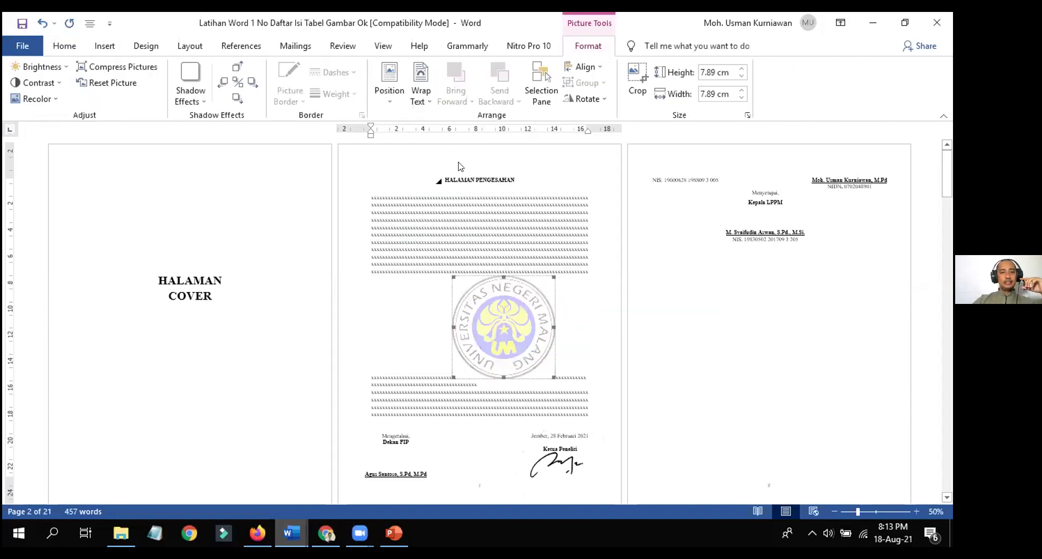
left_click(410, 94)
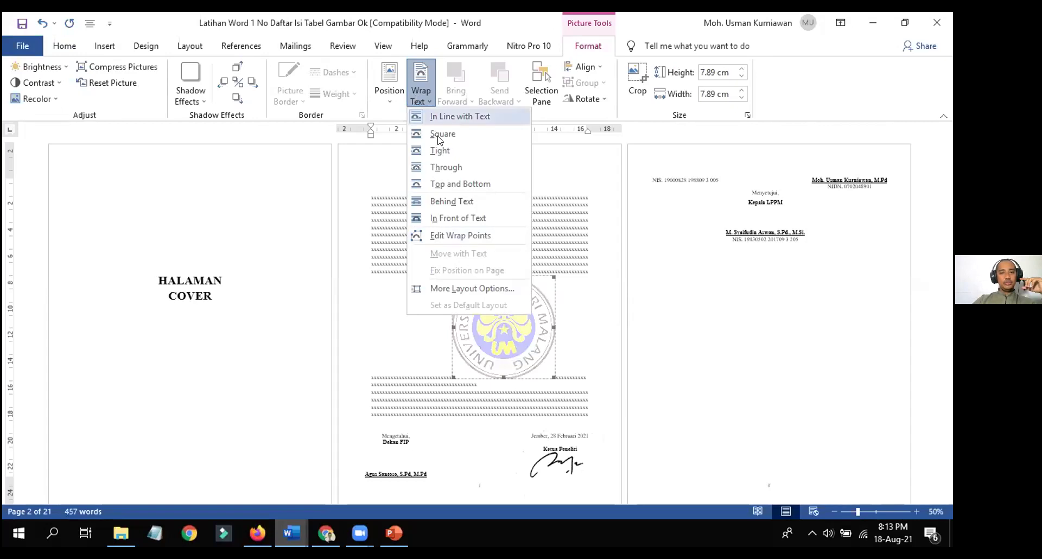
left_click(454, 201)
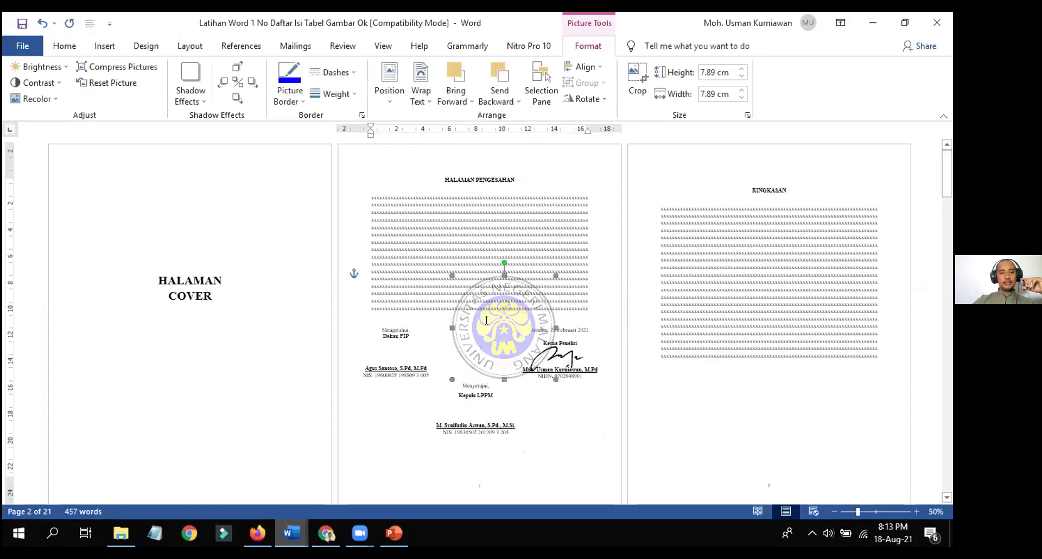
left_click(490, 333)
left_click_drag(477, 318, 451, 298)
left_click(679, 236)
mouse_move(947, 163)
left_mouse_down()
mouse_move(951, 258)
mouse_move(951, 175)
left_mouse_up()
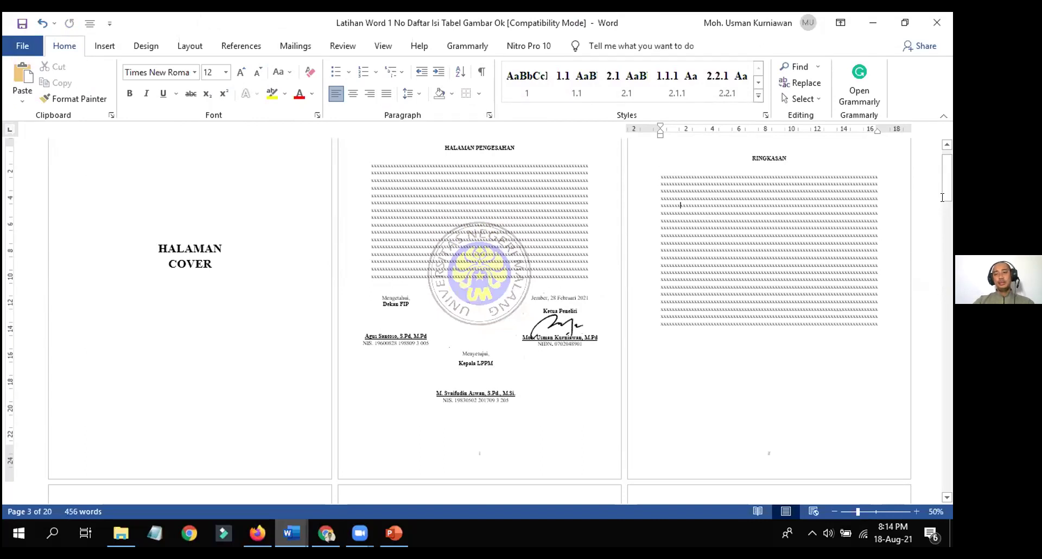
Move the university logo down on the approval page so it sits horizontally centred between the body text and the signature blocks
left_click_drag(947, 199, 939, 233)
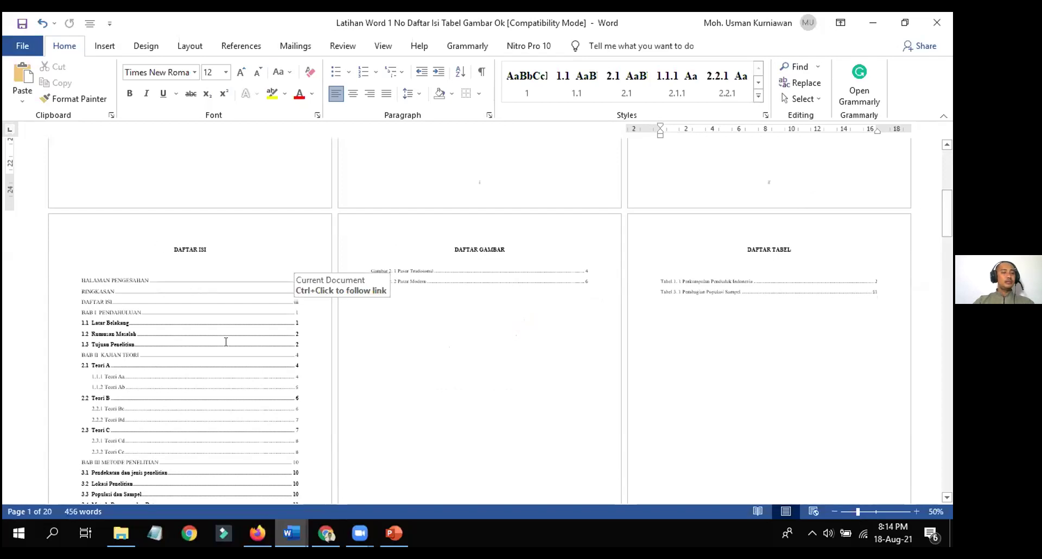
scroll(509, 326, "up", 8)
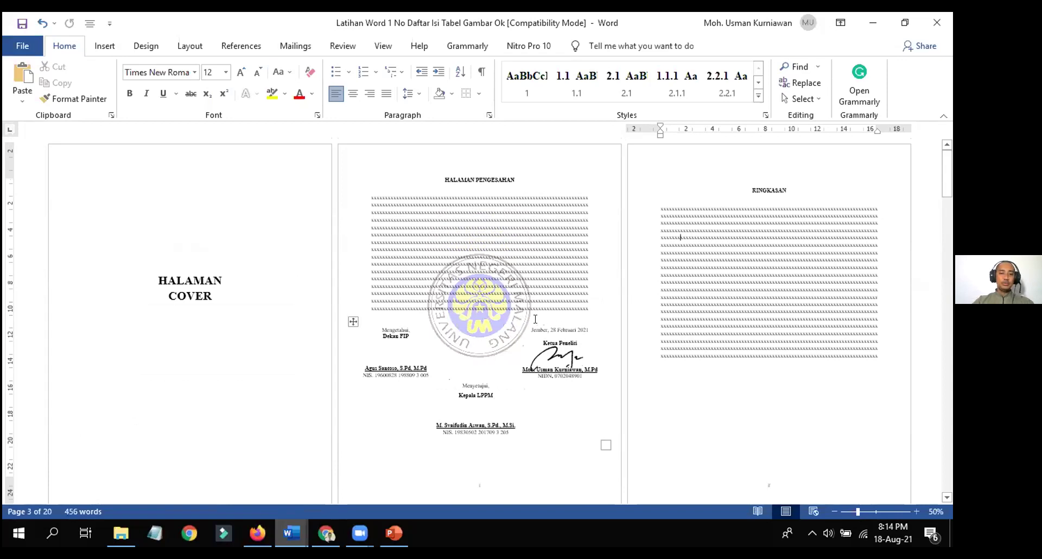
left_click(484, 323)
left_click_drag(488, 322, 491, 324)
left_click(564, 312)
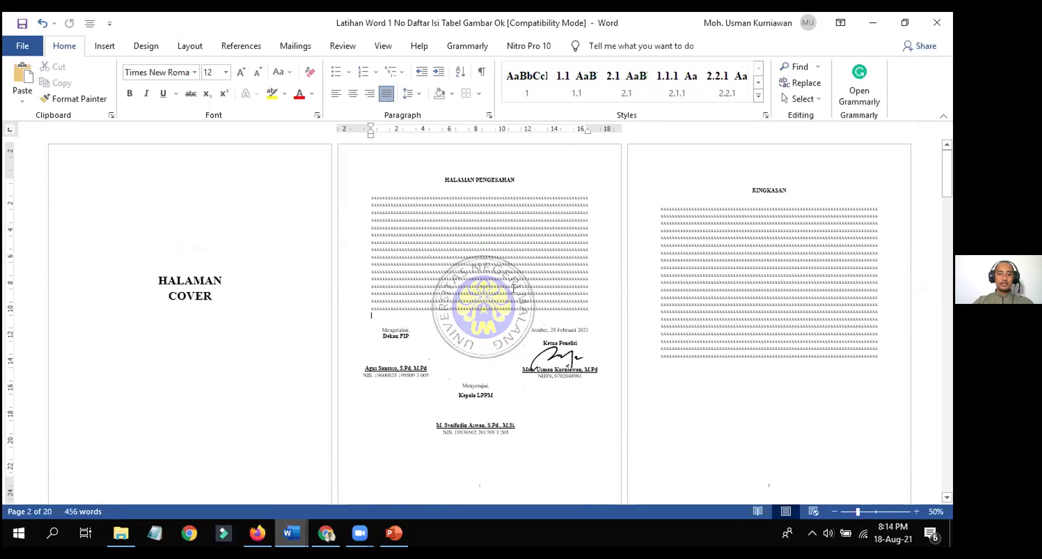
left_click(486, 320)
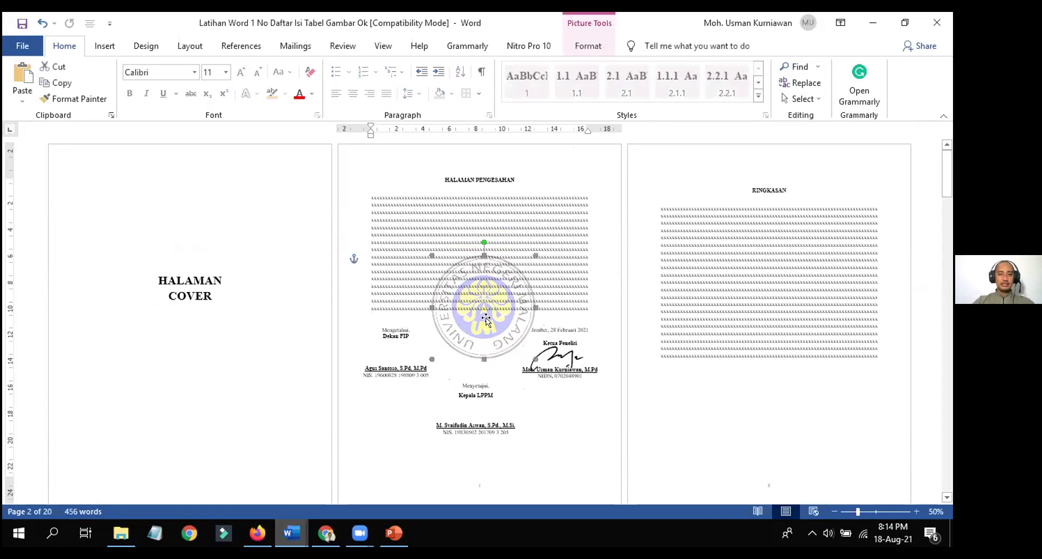
left_click_drag(486, 320, 481, 342)
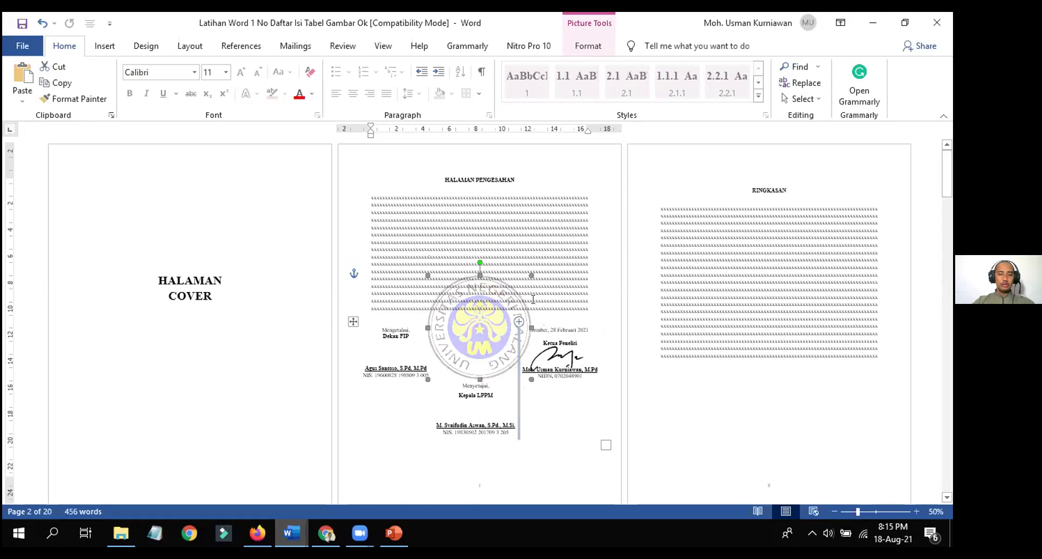
Enlarge the university logo proportionally around its centre until it spans about the width of the approval page's body text
mouse_move(532, 277)
left_mouse_down()
mouse_move(559, 235)
mouse_move(543, 279)
left_mouse_up()
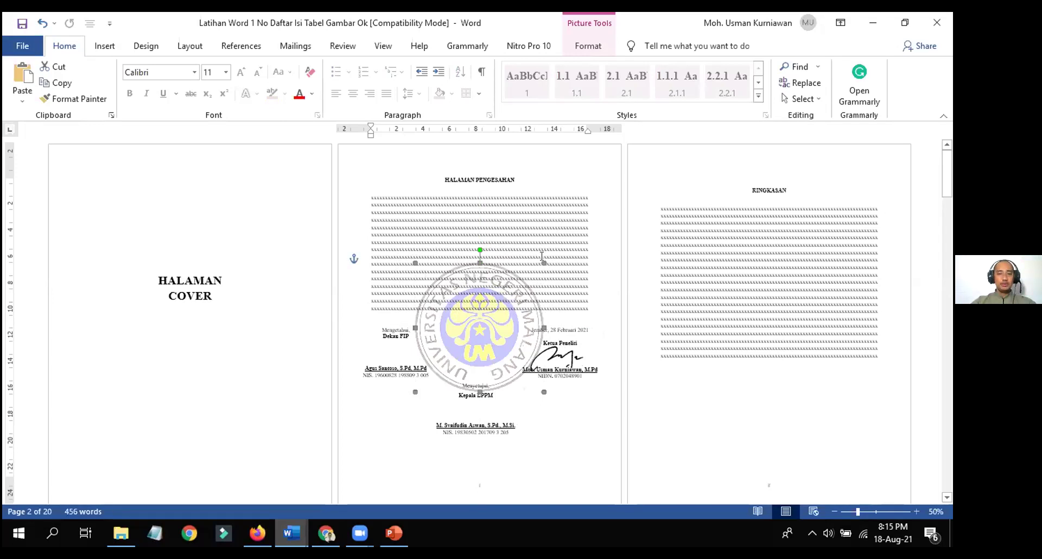
left_click_drag(541, 256, 659, 177)
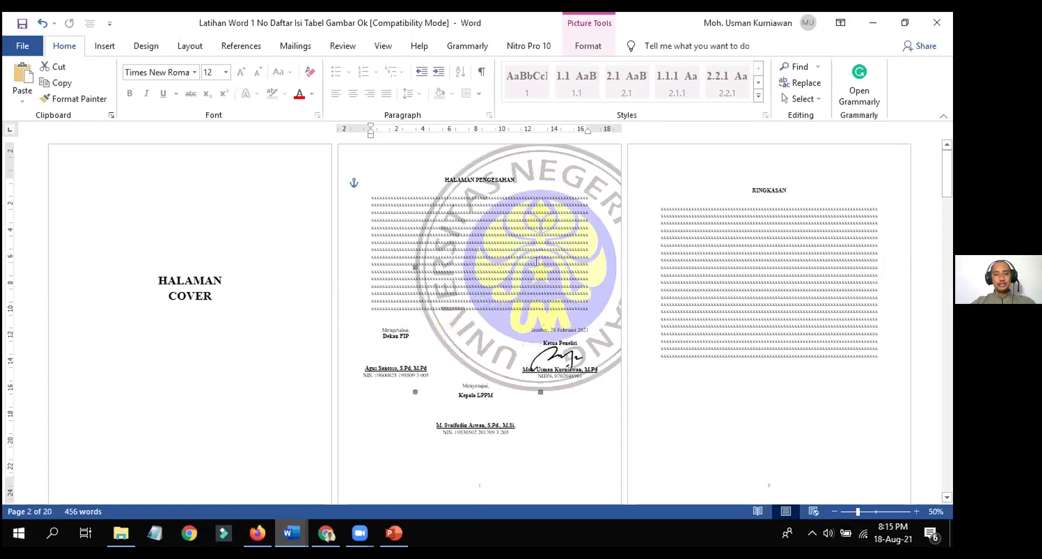
key("ctrl+z")
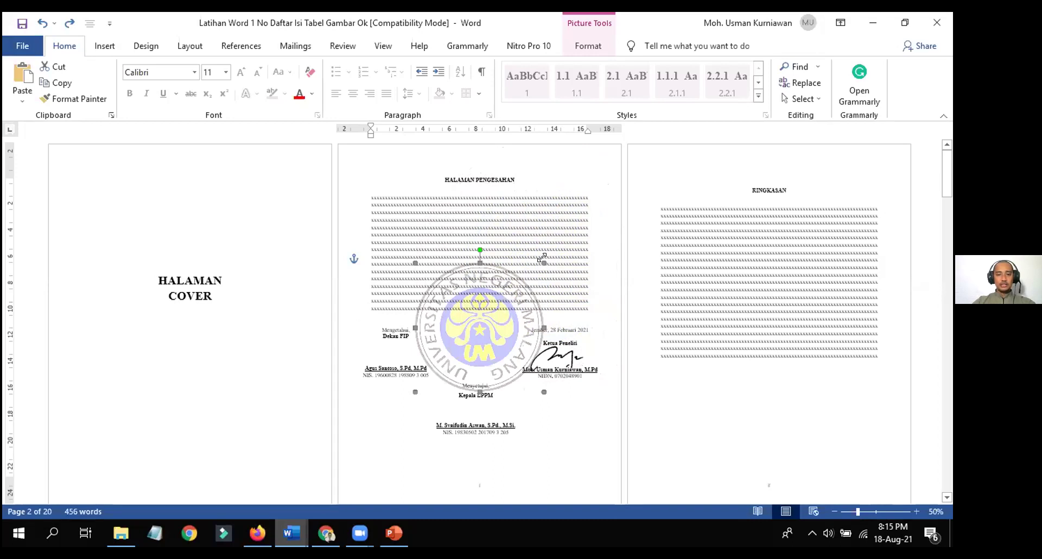
left_click_drag(539, 256, 586, 218)
left_click(699, 441)
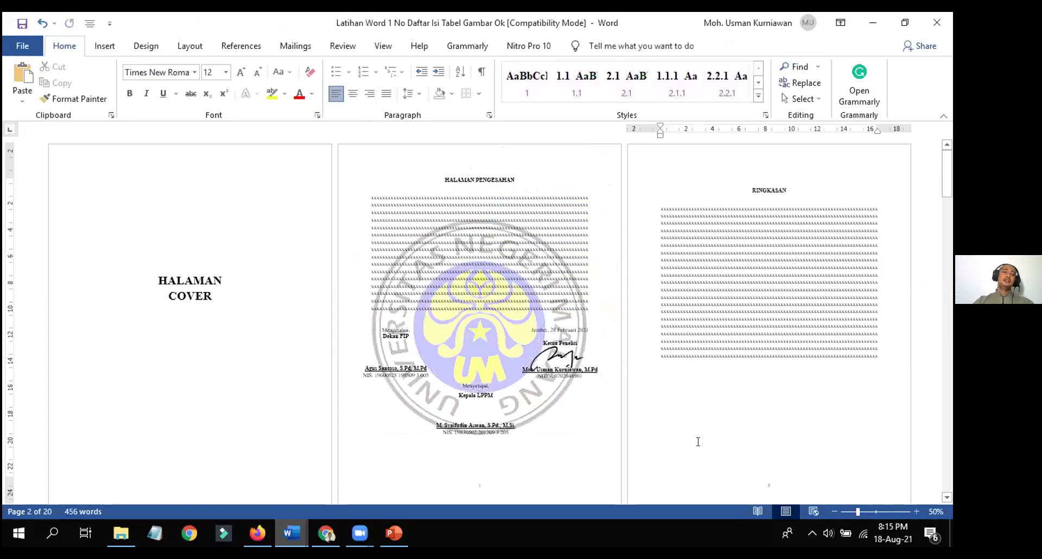
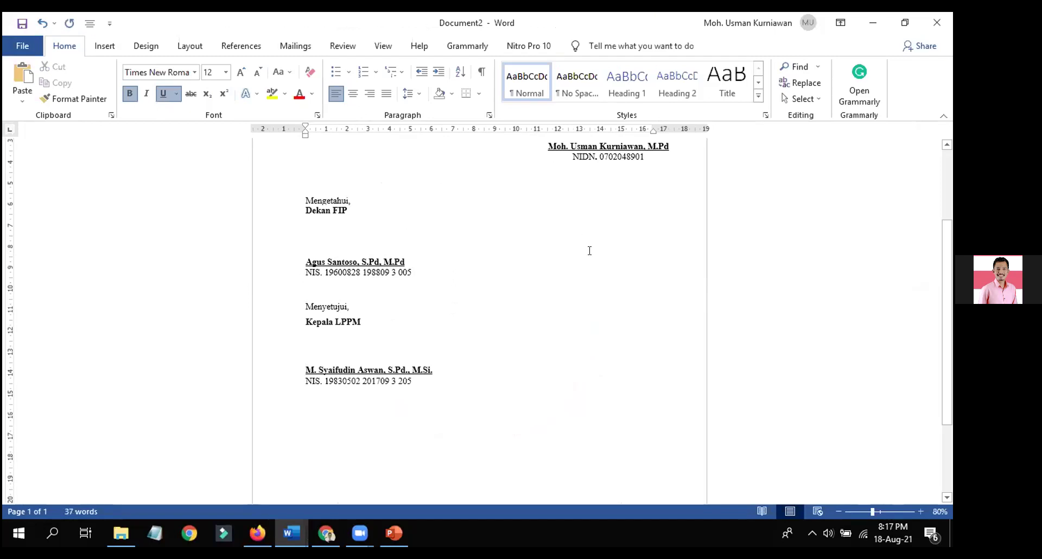
Copy the Ketua Peneliti signature block, delete the table holding it, and paste the block as loose text at the document's start
left_click_drag(645, 282, 562, 204)
key("ctrl+c")
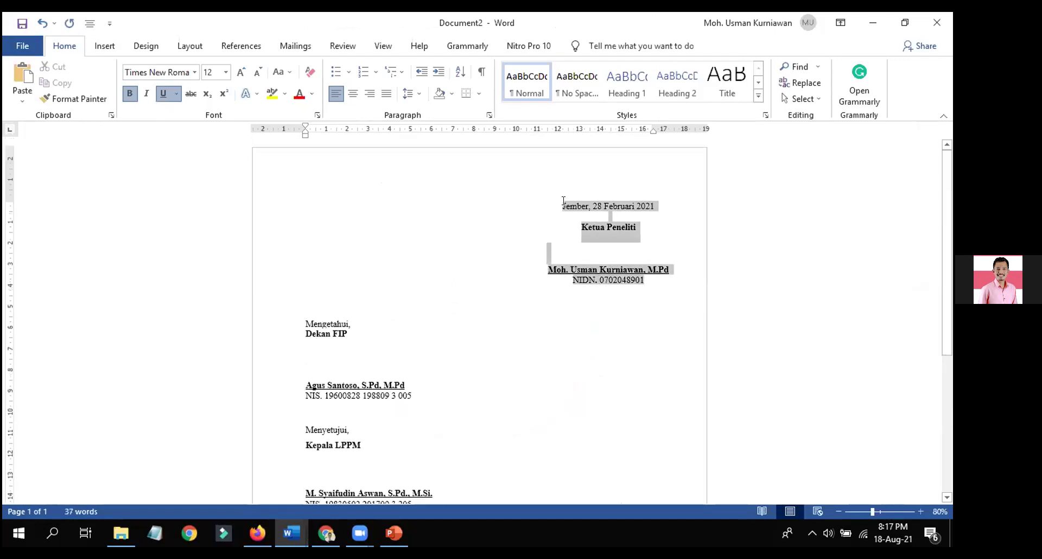
key("Delete")
left_click(275, 194)
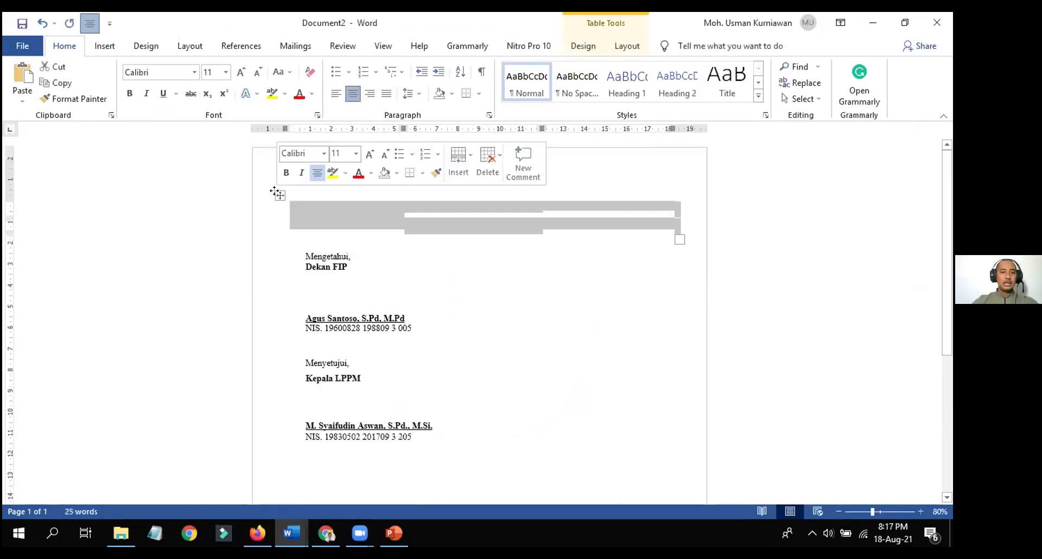
key("BackSpace")
key("ctrl+v")
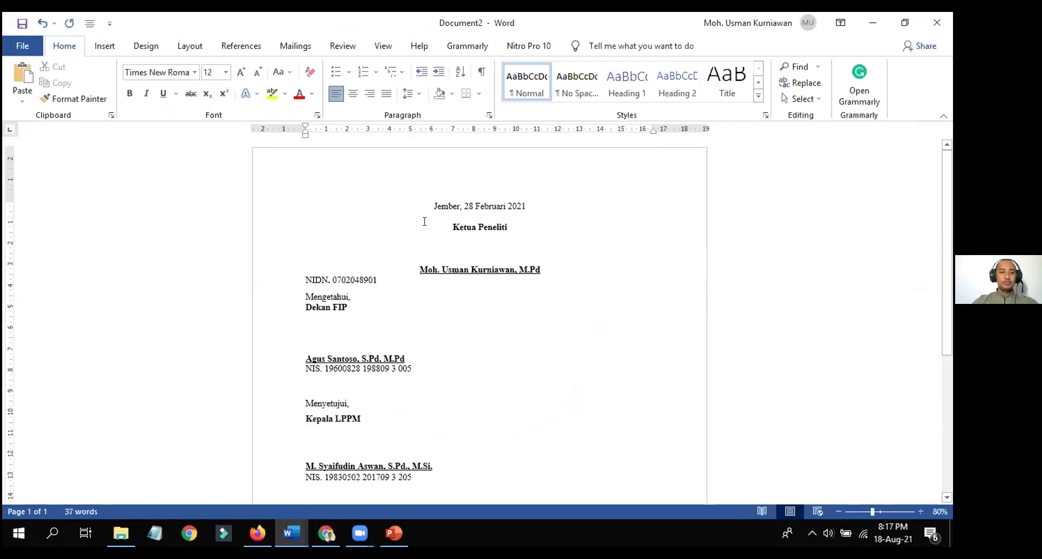
Left-align the date, Ketua Peneliti and name lines of the pasted signature block
left_click(425, 197)
key("ctrl+l")
key("Down")
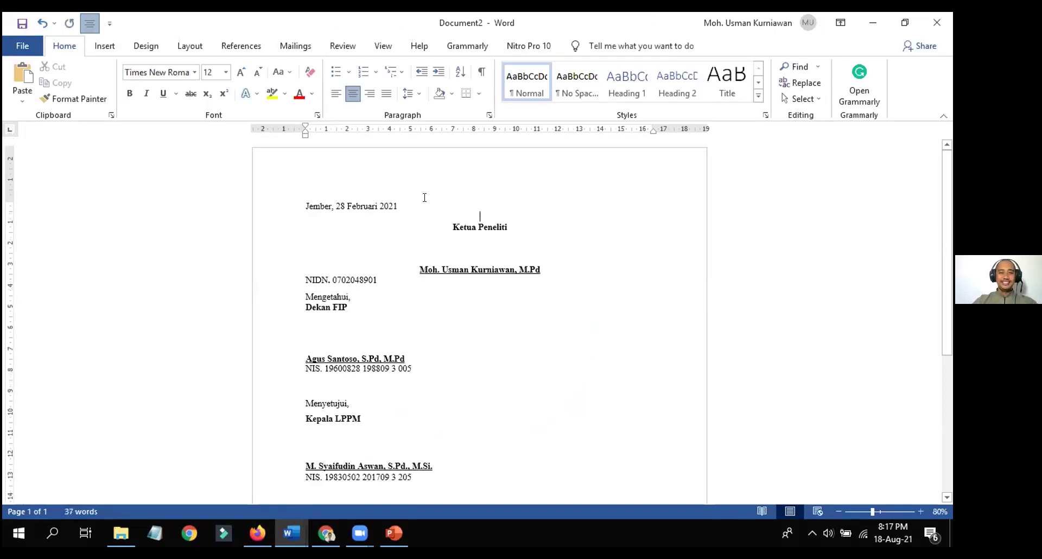
key("ctrl+l")
key("Down")
key("Down")
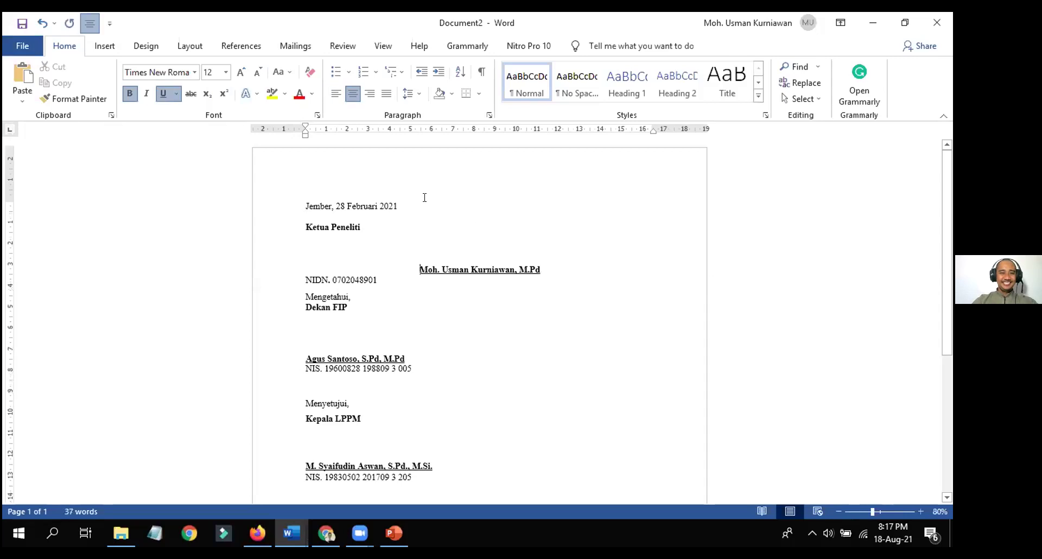
key("ctrl+l")
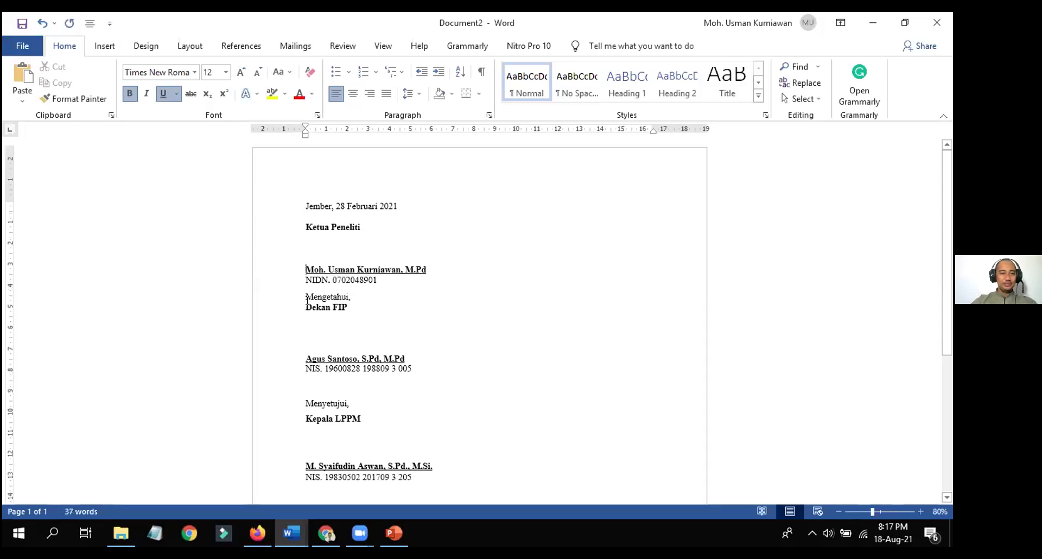
Add a blank line above "Mengetahui," and remove the empty line between the date and "Ketua Peneliti"
key("Down")
key("Down")
key("Return")
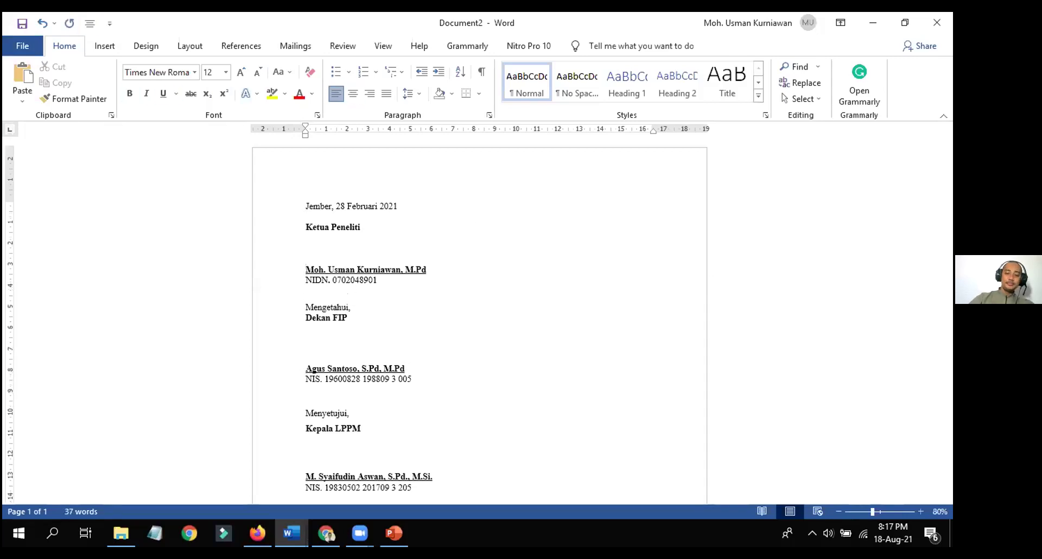
left_click(308, 218)
key("BackSpace")
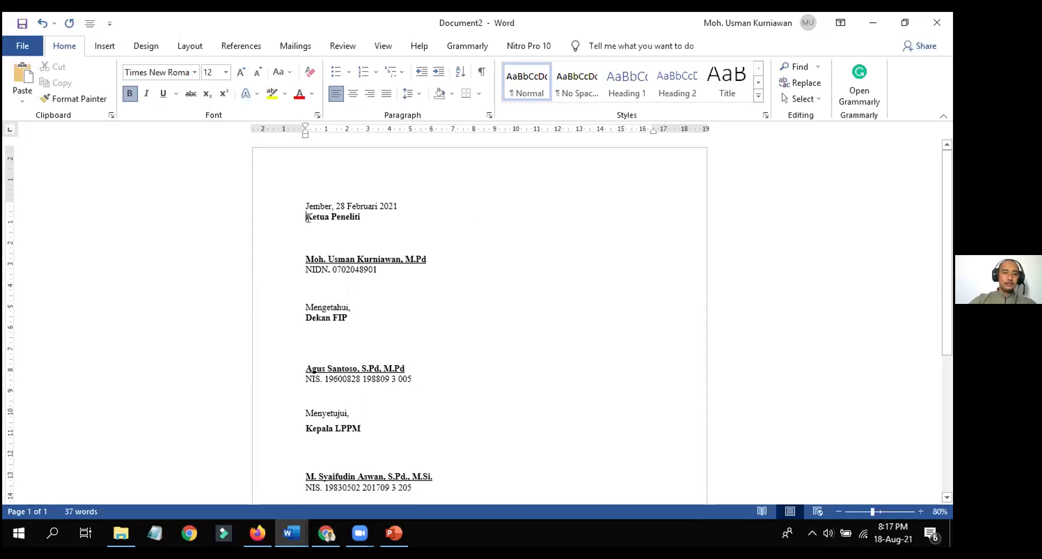
Try to indent the Ketua Peneliti signature block line by line with tabs, and undo the indents
left_click(301, 203)
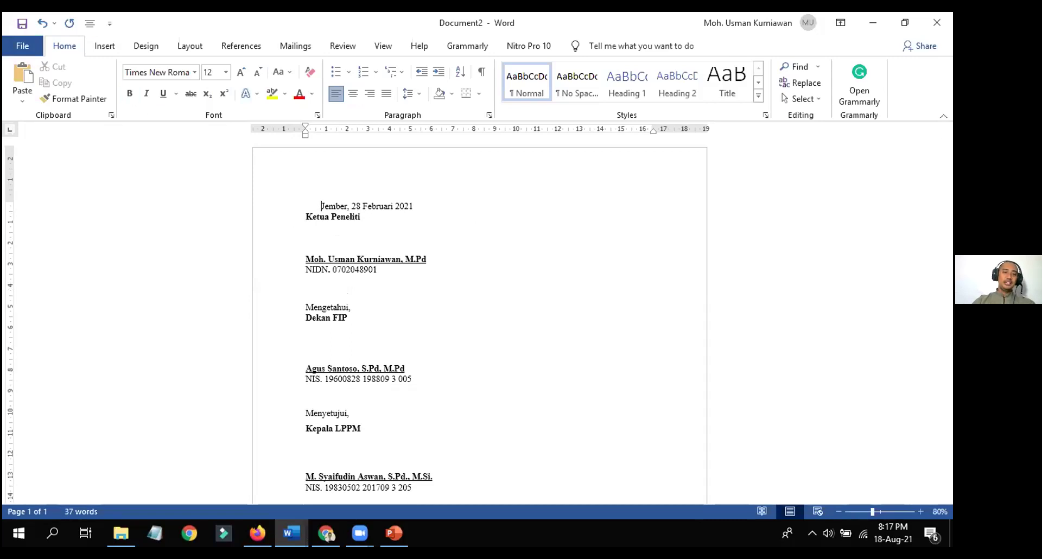
key("ctrl+z")
key("Tab")
left_click(303, 215)
key("Tab")
left_click(299, 260)
key("Tab")
key("Tab")
left_click(299, 266)
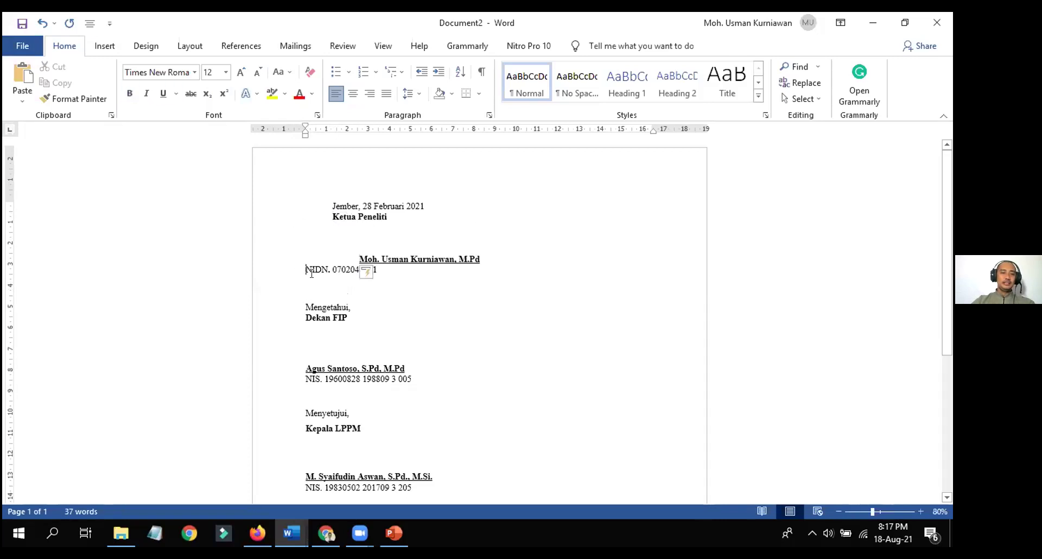
key("Tab")
key("ctrl+z")
key("ctrl+z")
key("ctrl+z")
key("ctrl+z")
key("ctrl+z")
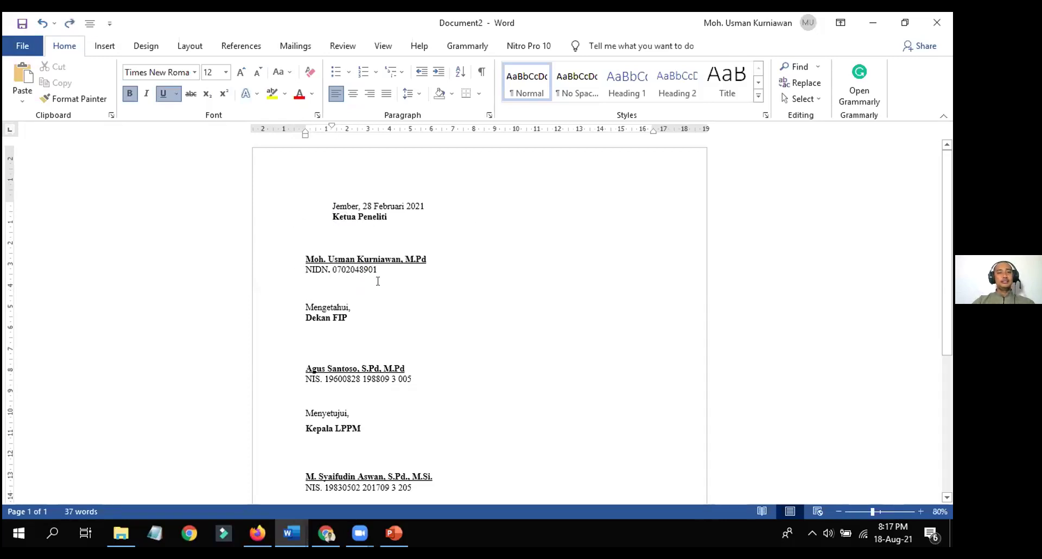
left_click(380, 235)
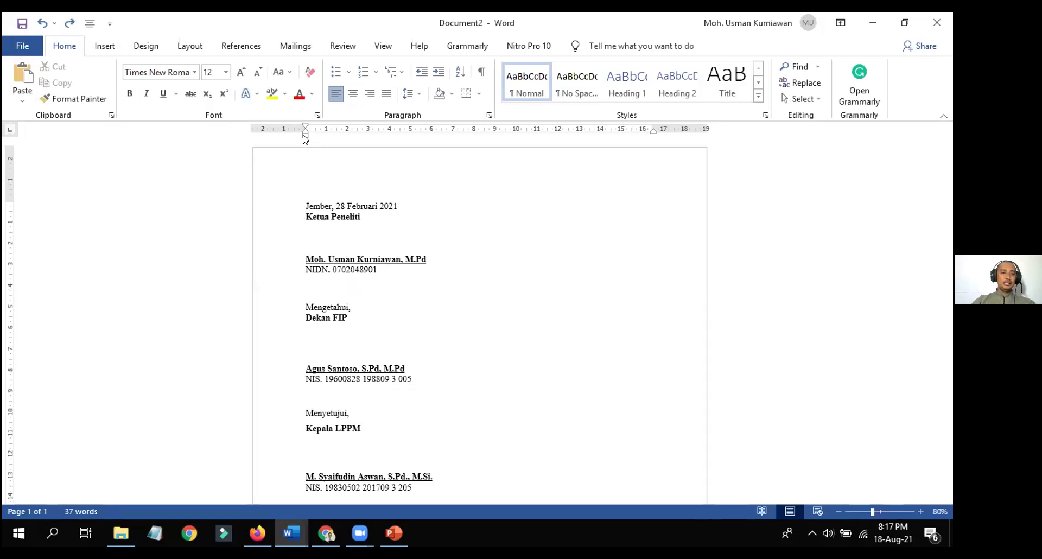
Try to indent the date line and copy its formatting to the rest of the Ketua Peneliti block, and undo it
mouse_move(304, 134)
left_mouse_down()
mouse_move(337, 144)
mouse_move(337, 196)
left_mouse_up()
key("Down")
key("ctrl+z")
left_click(336, 202)
left_click(74, 98)
left_click_drag(328, 219, 335, 276)
key("ctrl+z")
key("ctrl+z")
key("ctrl+z")
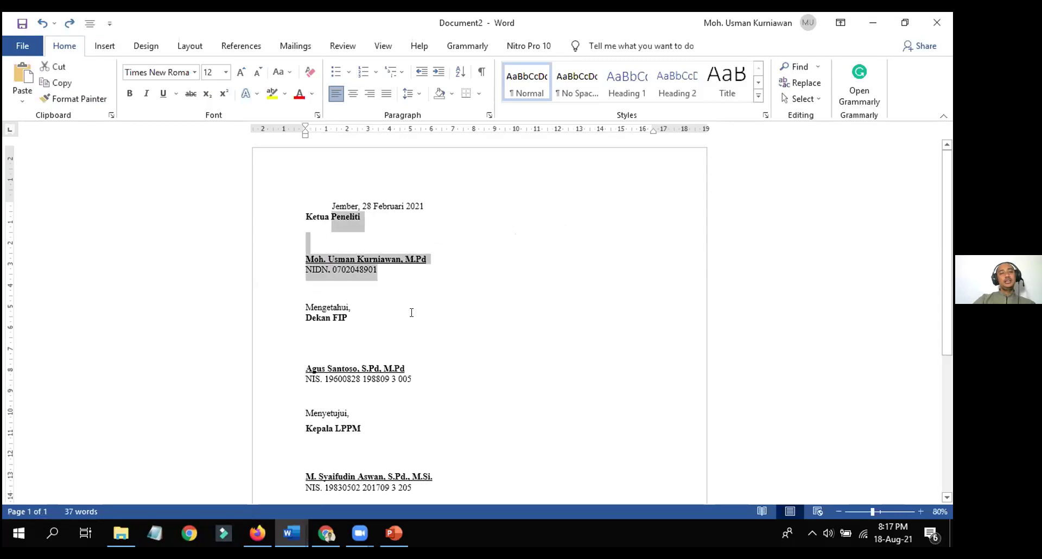
left_click(393, 266)
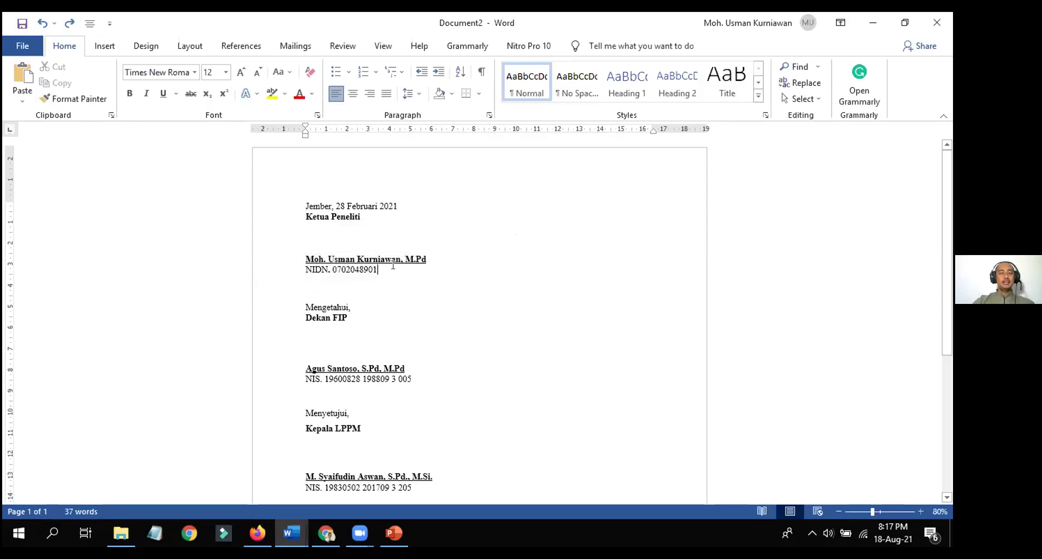
Insert four blank lines above the "Jember, 28 Februari 2021" date line
left_click(302, 202)
key("Return")
key("Return")
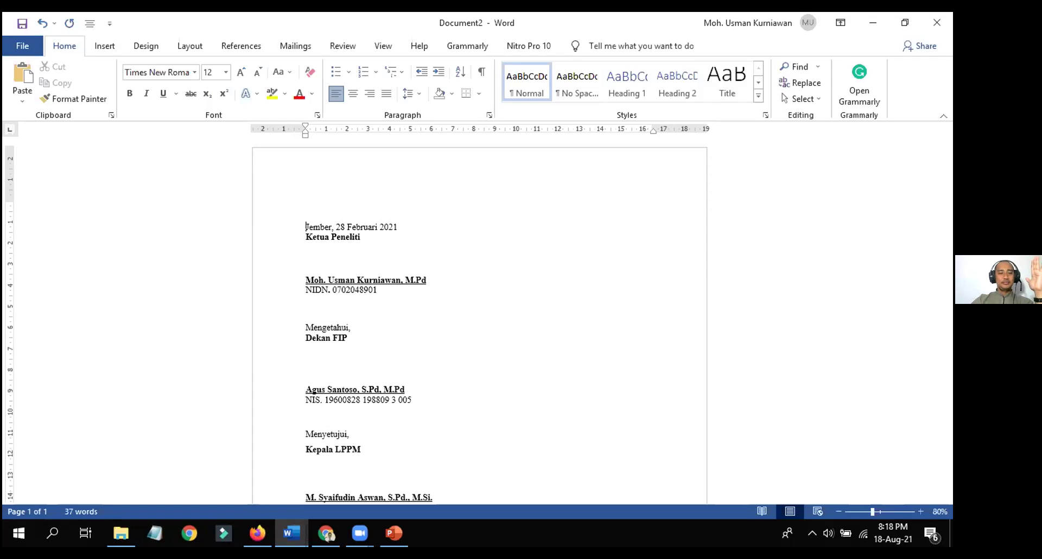
key("Return")
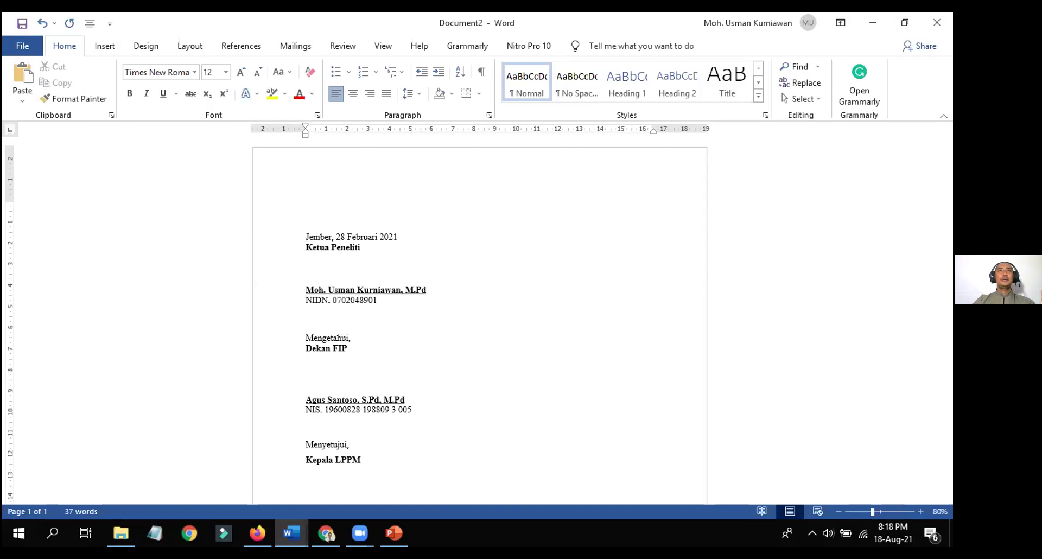
key("Return")
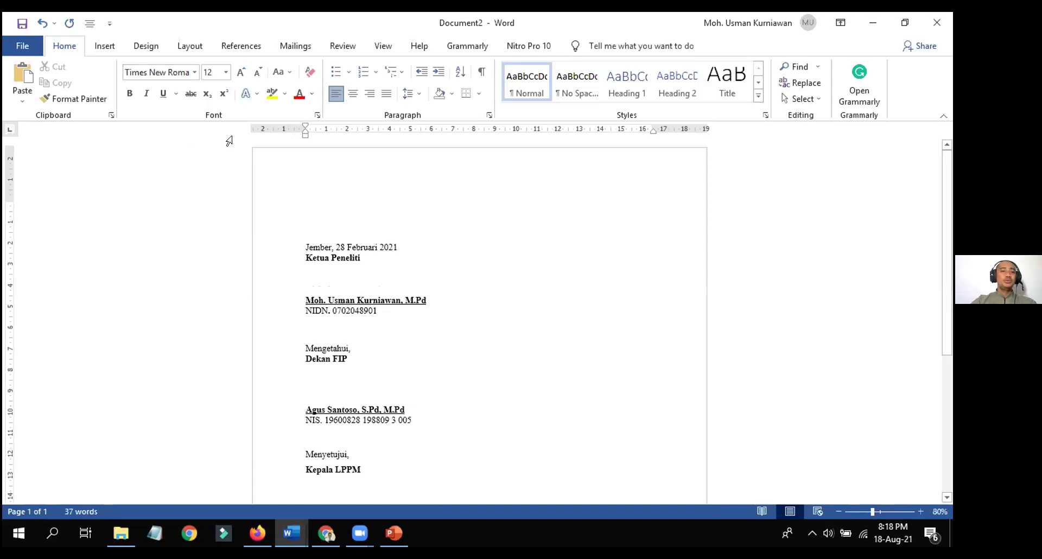
Insert a table with three columns and one row on the document's first blank line
left_click(321, 196)
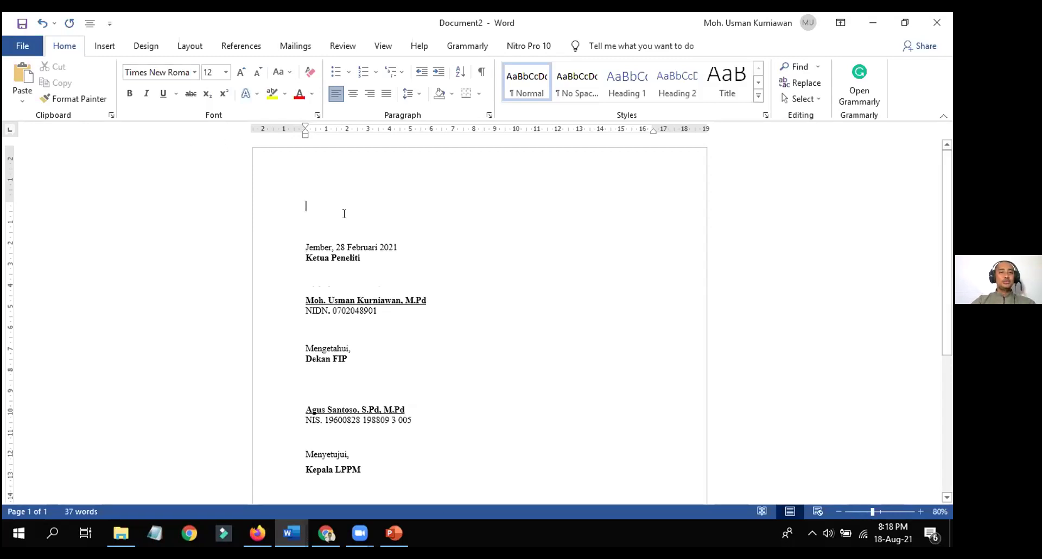
left_click(105, 46)
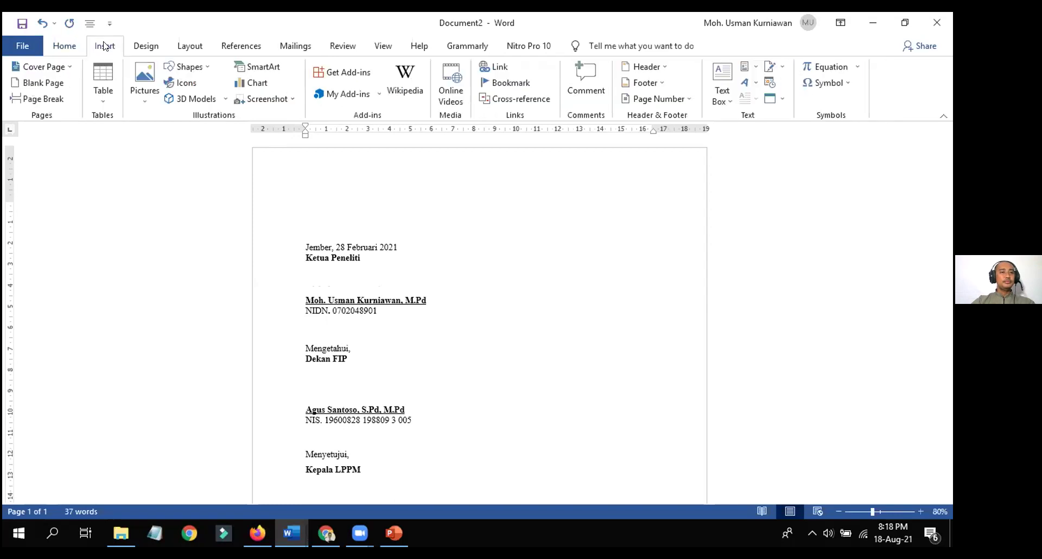
left_click(105, 87)
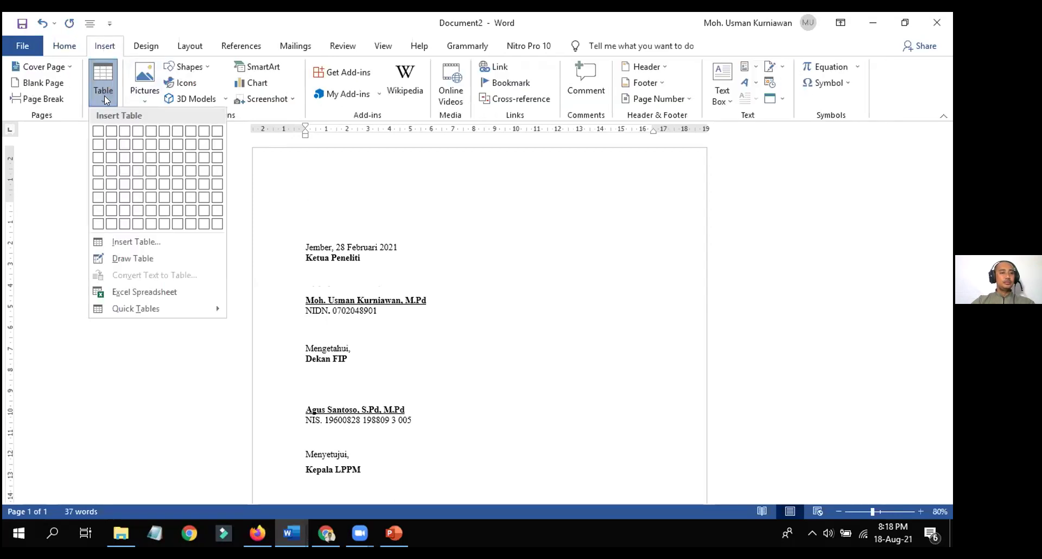
left_click(119, 134)
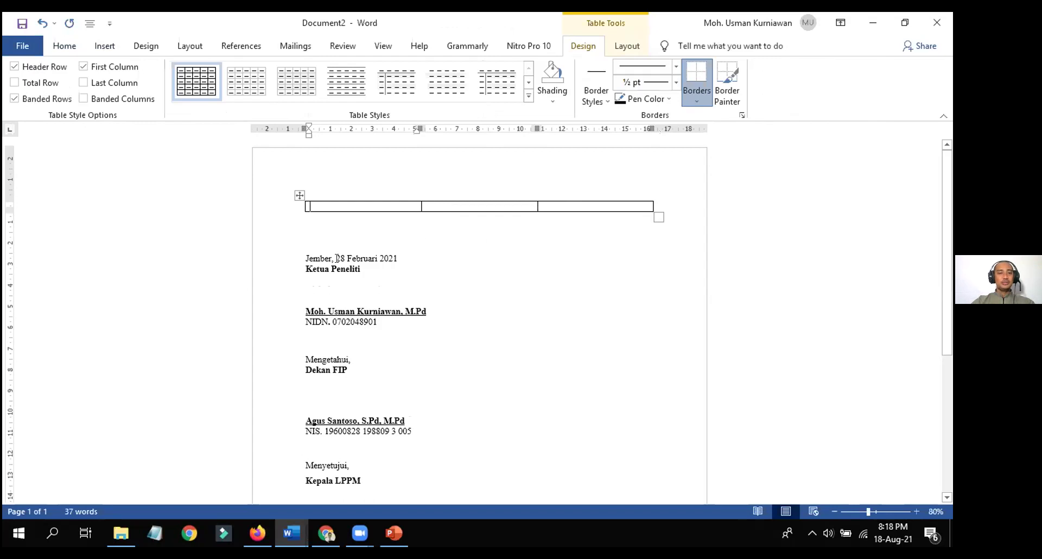
Copy the Ketua Peneliti signature block, from the date line to the NIDN line, into the third cell of the table
left_click(554, 245)
left_click(577, 206)
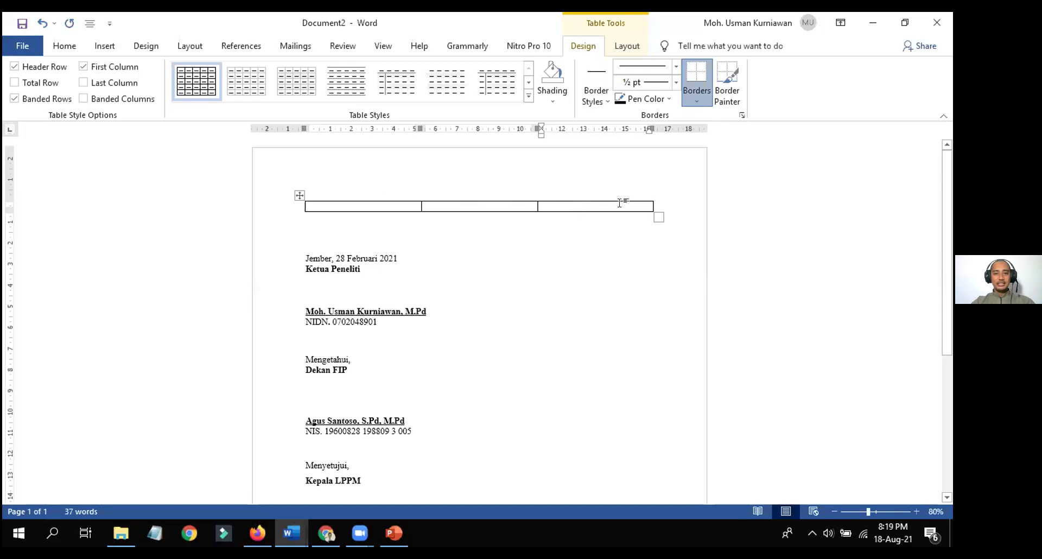
left_click_drag(393, 322, 274, 255)
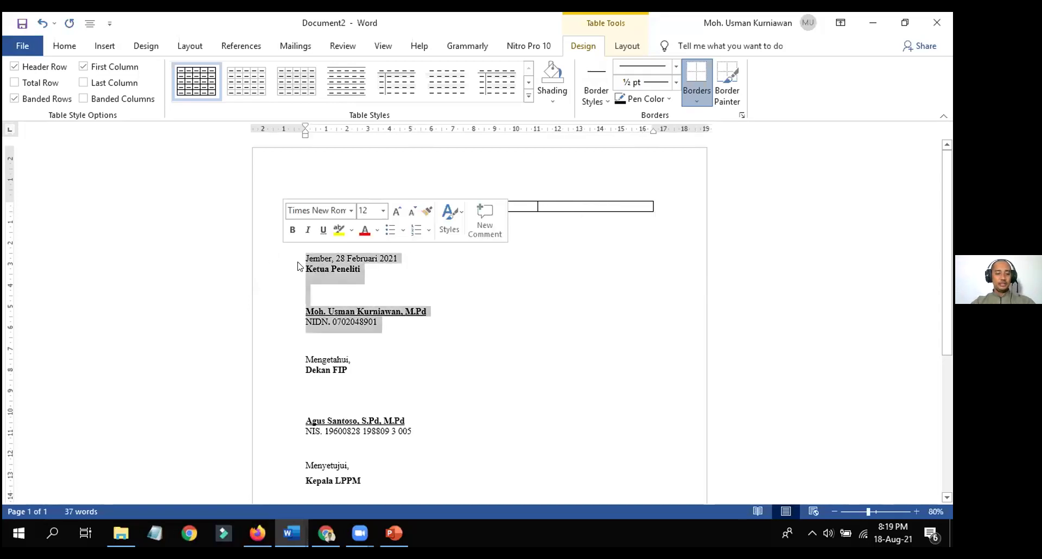
left_click(575, 203)
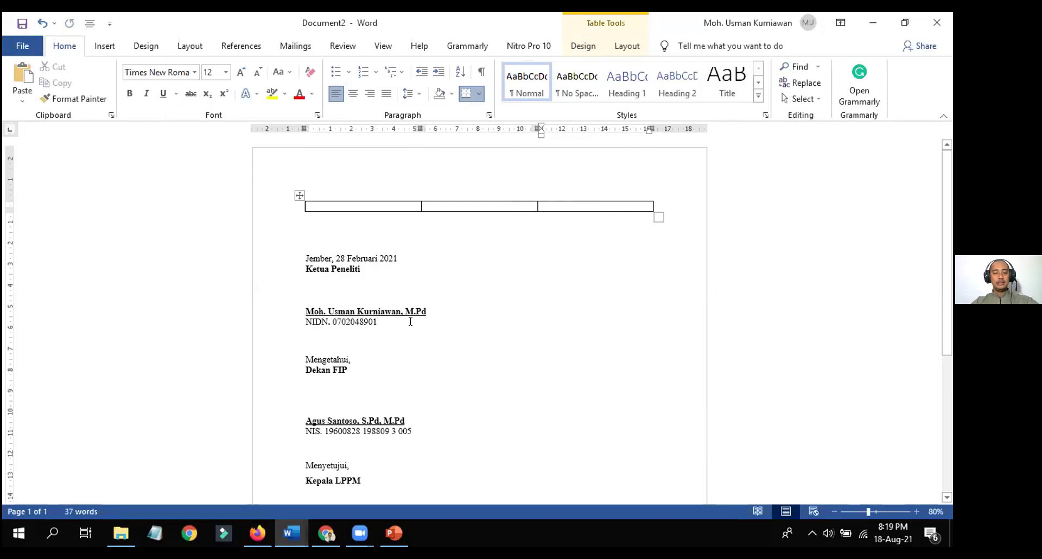
left_click_drag(381, 325, 296, 254)
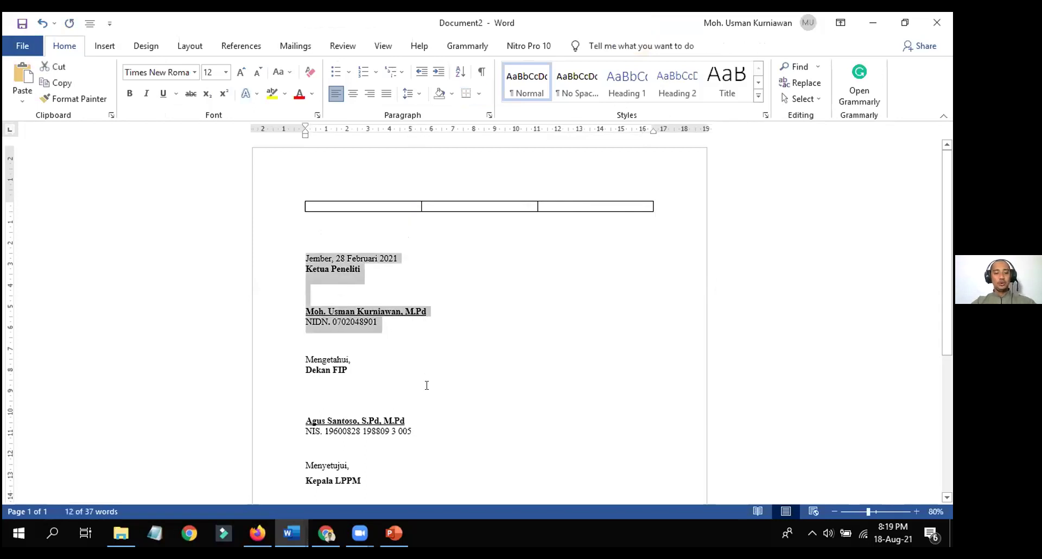
right_click(338, 258)
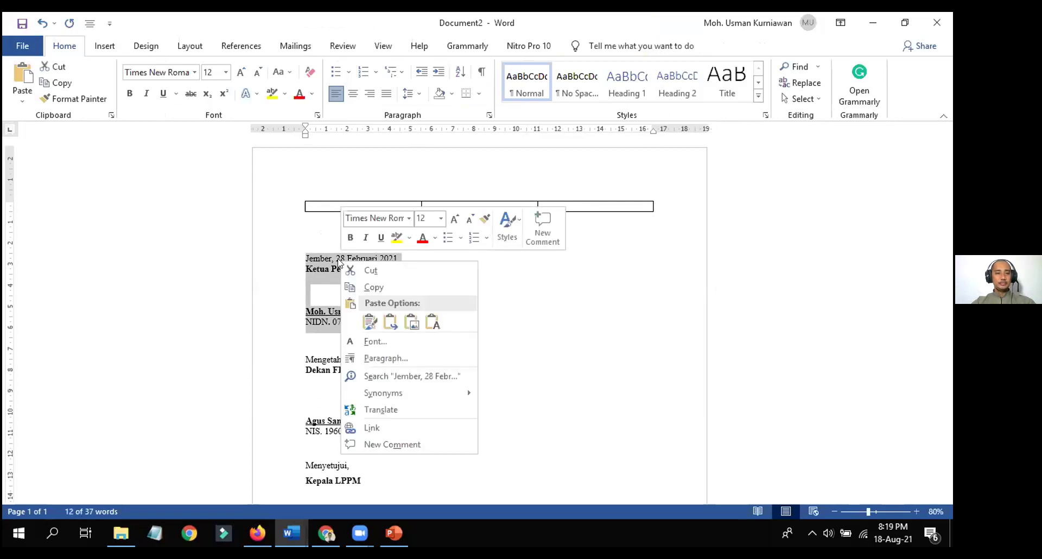
left_click(383, 283)
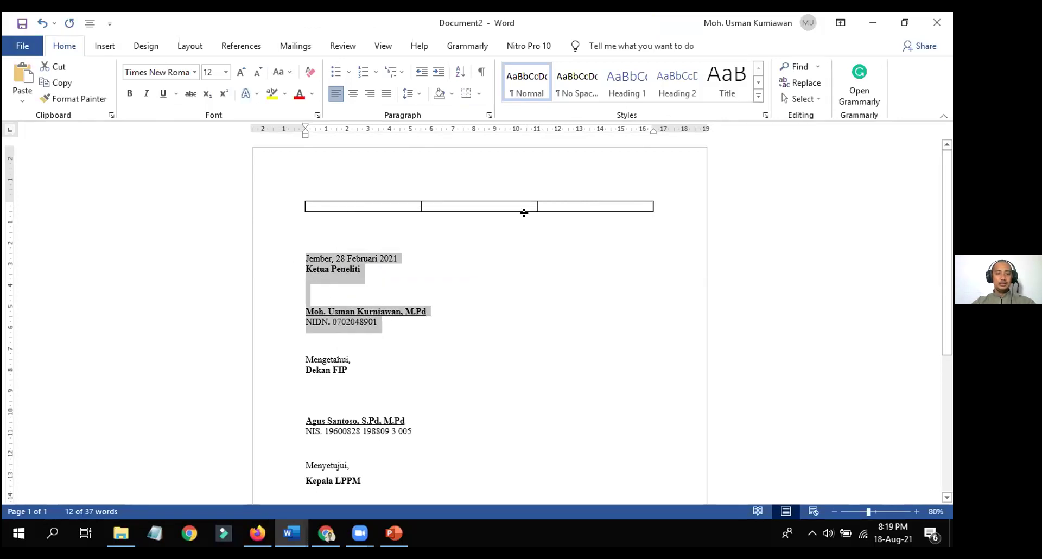
left_click(560, 202)
right_click(562, 202)
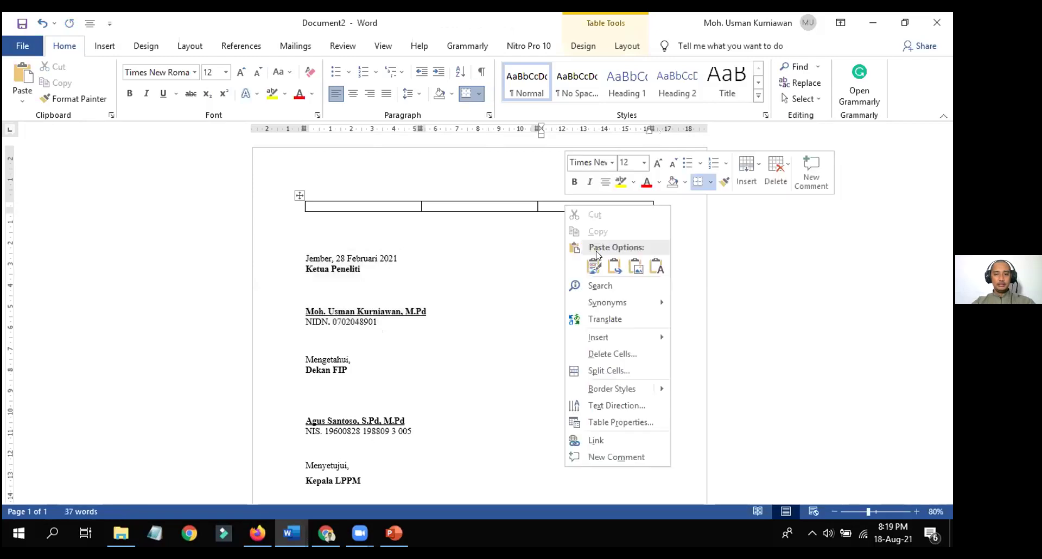
left_click(619, 268)
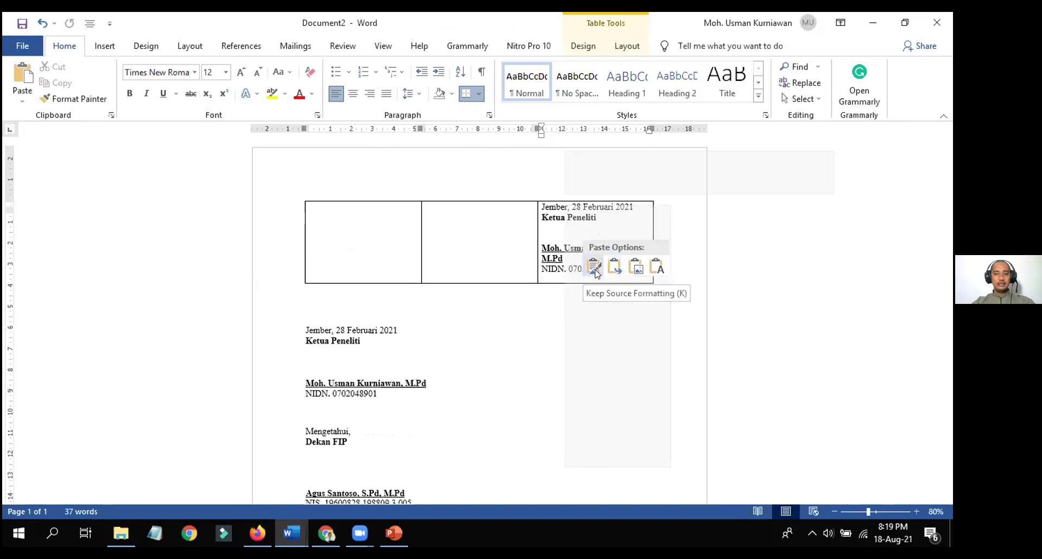
left_click(614, 267)
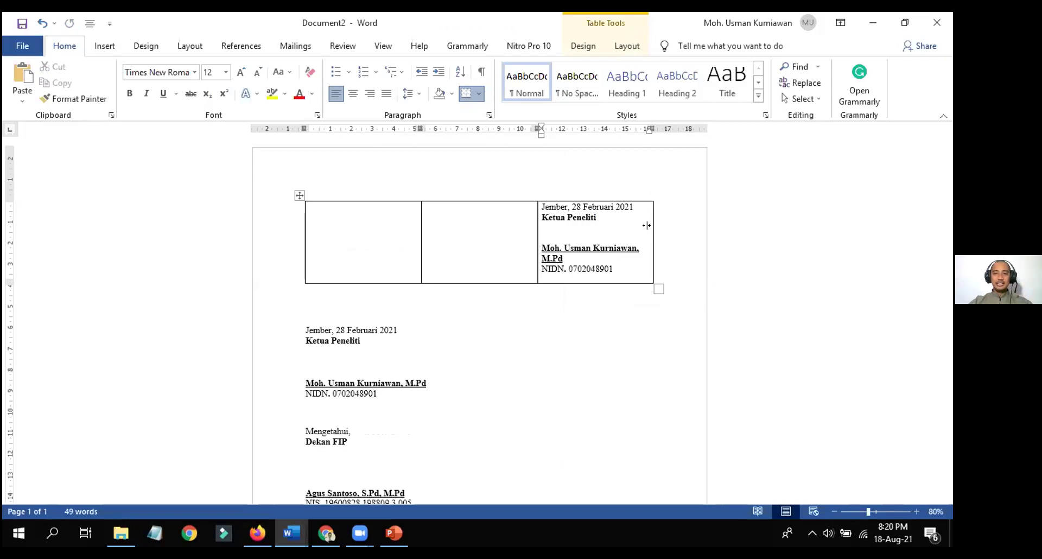
Widen the table's third column until the signatory's name fits on one line, and centre the signature block inside it
left_click_drag(647, 226, 673, 233)
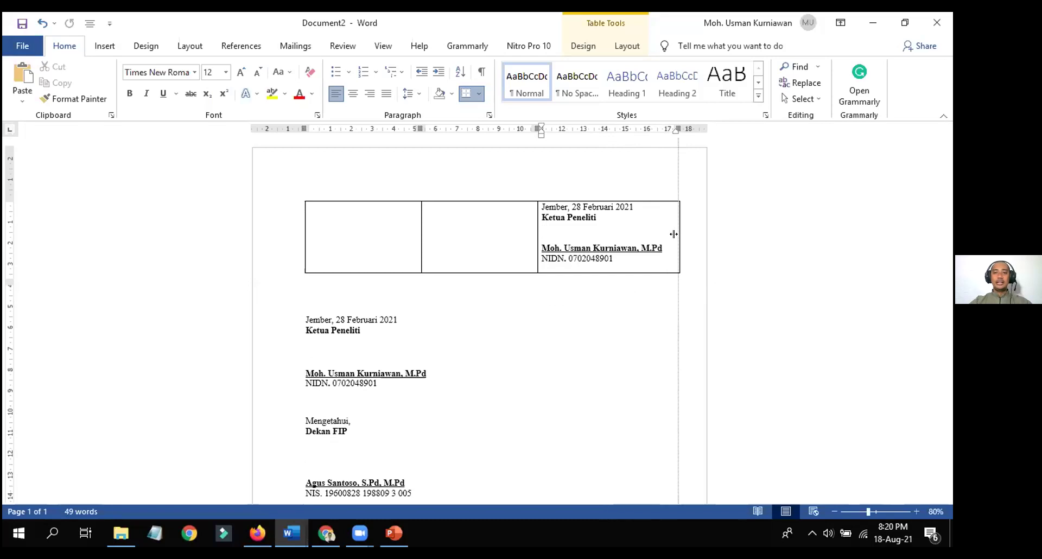
left_click_drag(674, 234, 674, 234)
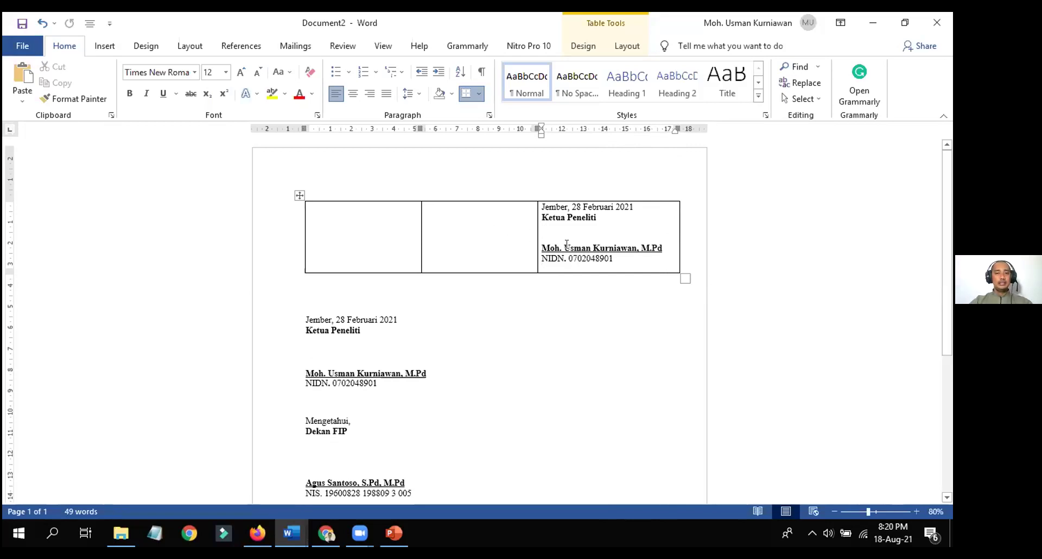
left_click_drag(607, 250, 546, 206)
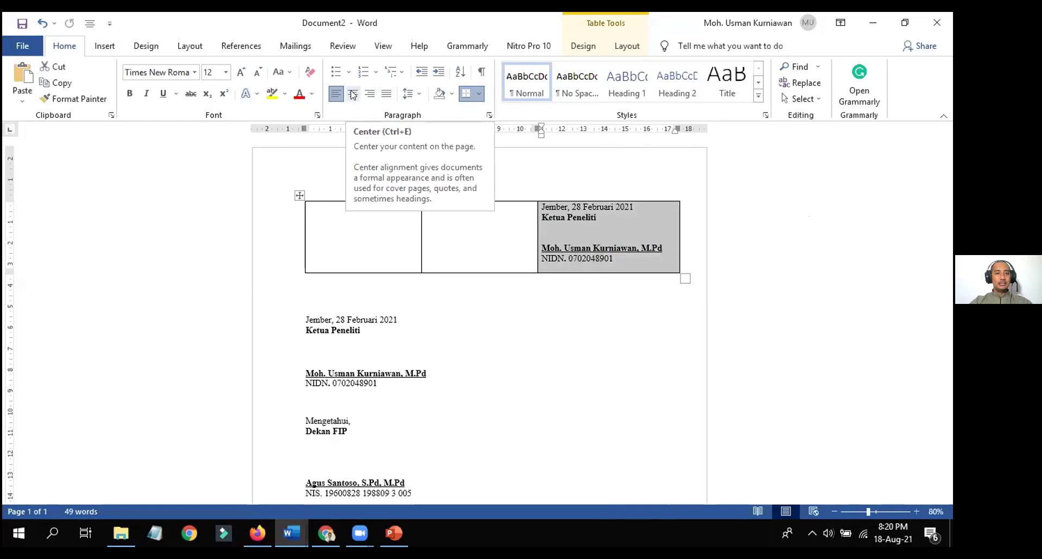
left_click(352, 94)
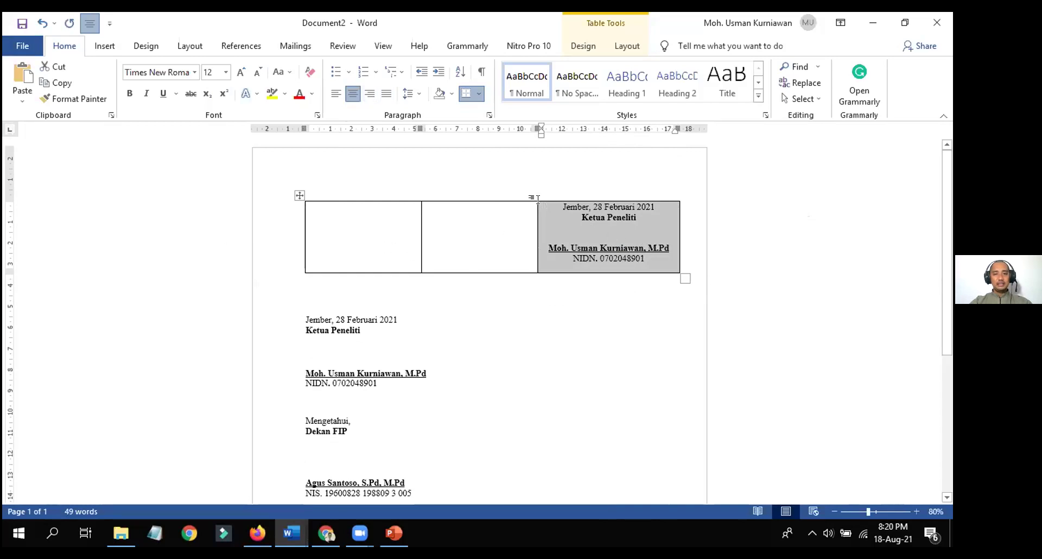
left_click(370, 93)
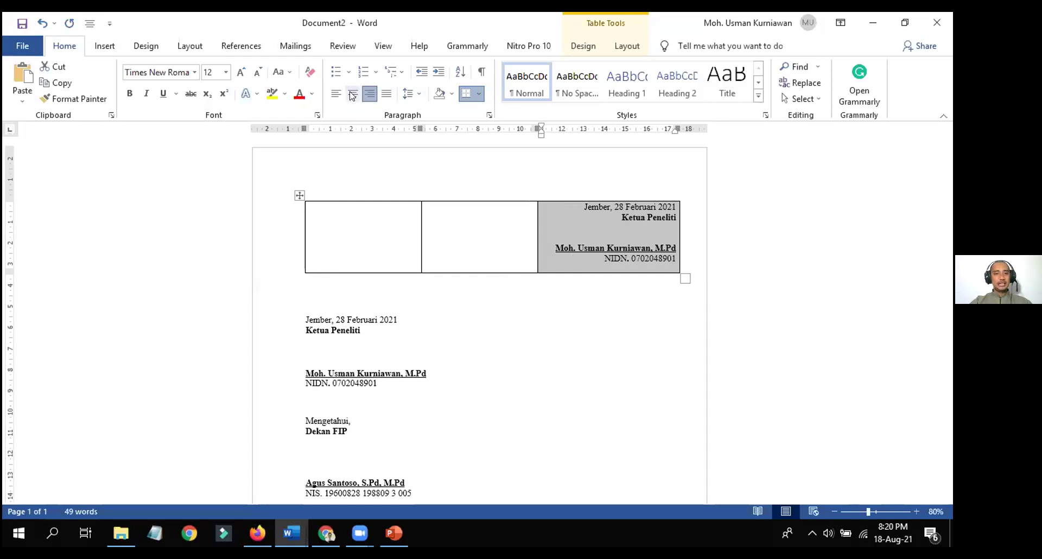
left_click(352, 96)
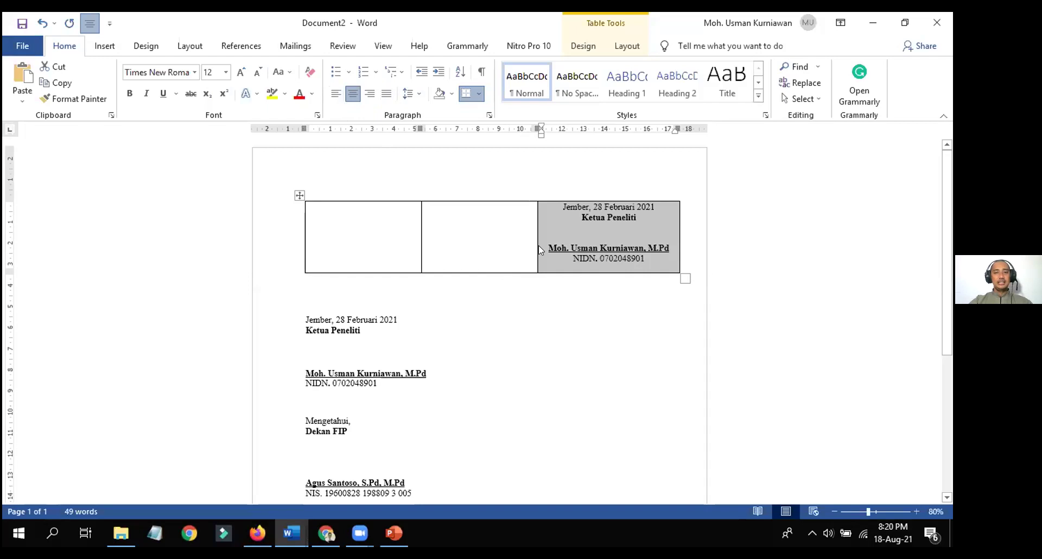
left_click(612, 277)
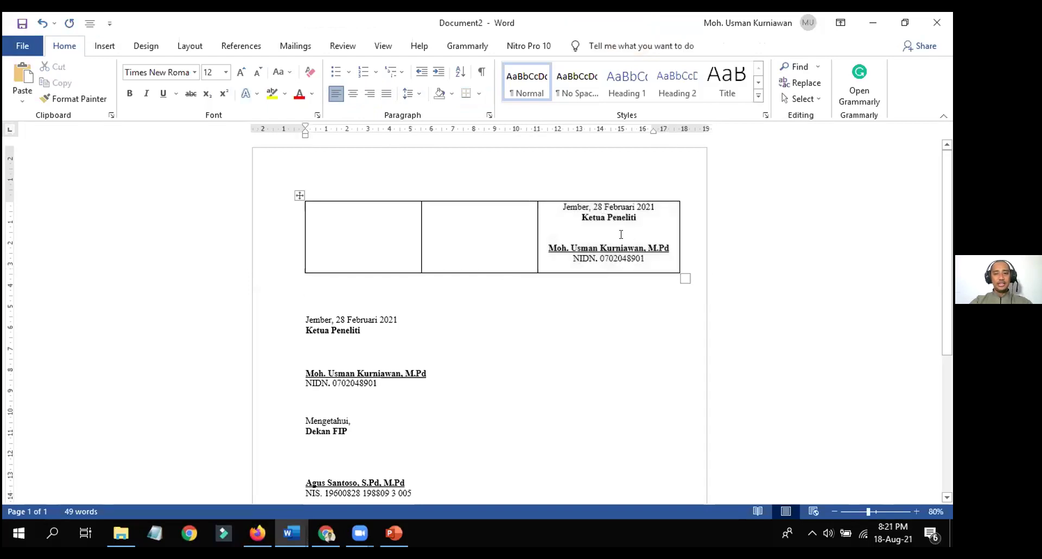
Remove all borders from the three-column table around the Ketua Peneliti signature block
left_click_drag(315, 207, 590, 234)
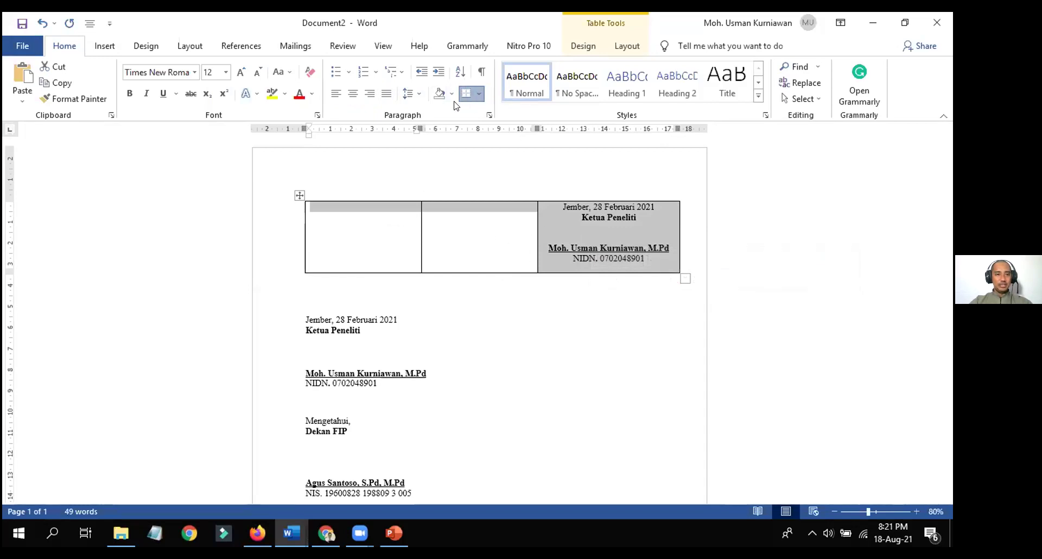
left_click(478, 94)
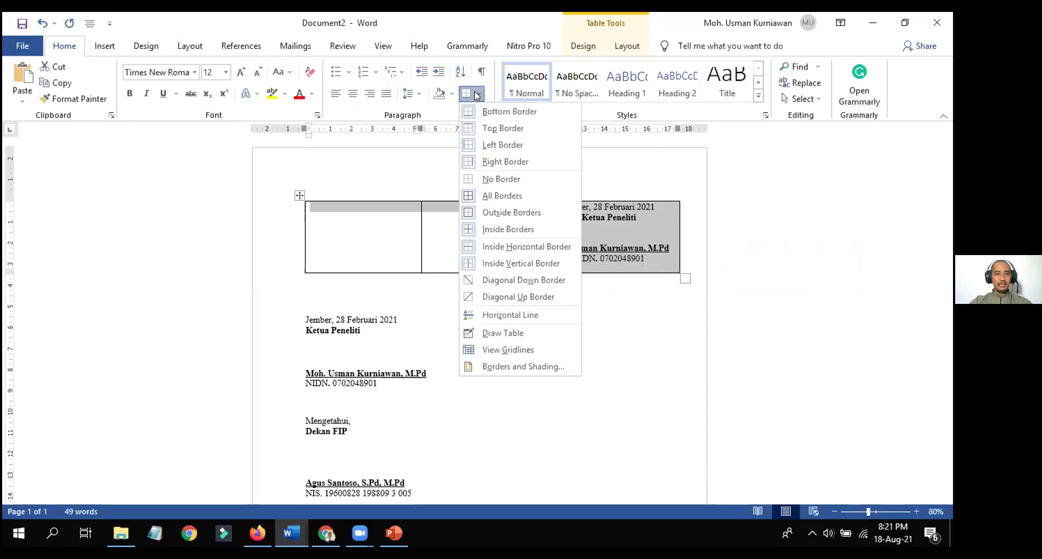
left_click(494, 180)
left_click(550, 330)
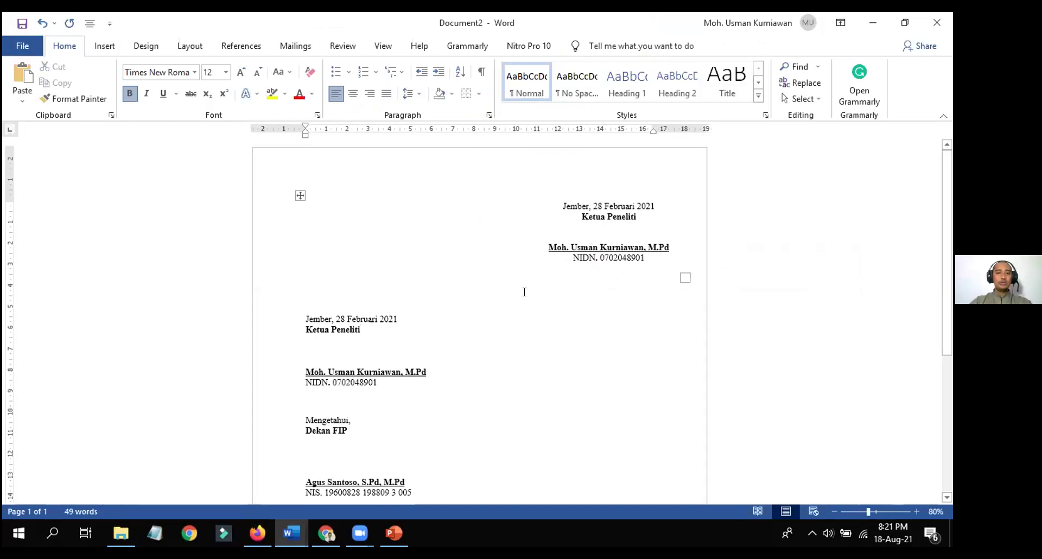
Add a blank line above the original Ketua Peneliti block and insert a table with two columns and one row there
left_click(305, 307)
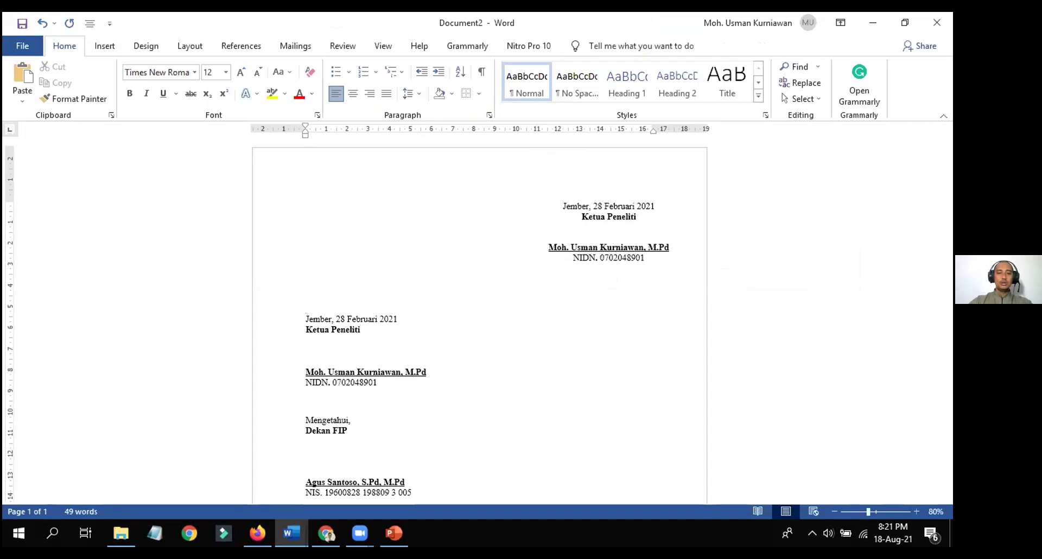
key("Return")
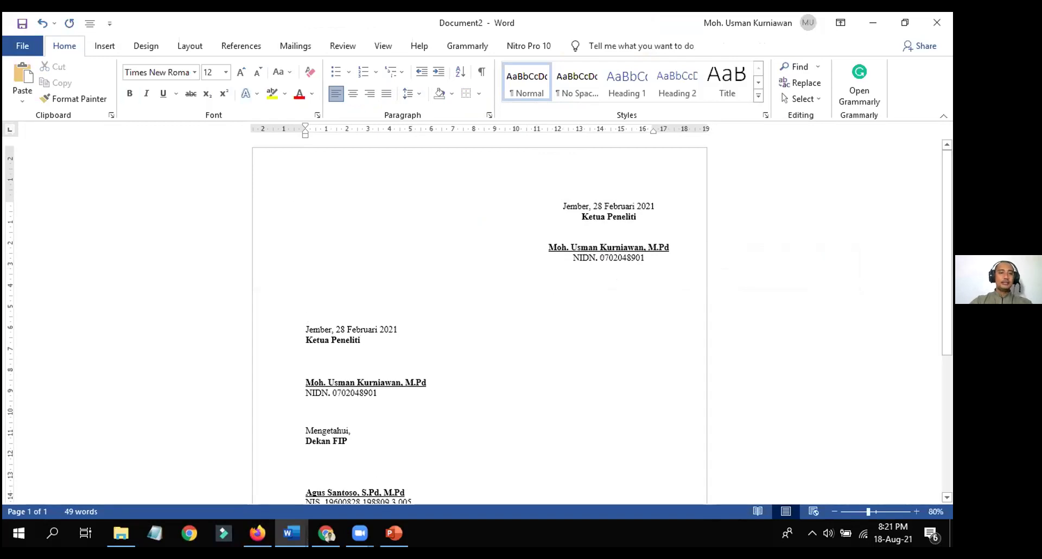
left_click(105, 46)
left_click(104, 81)
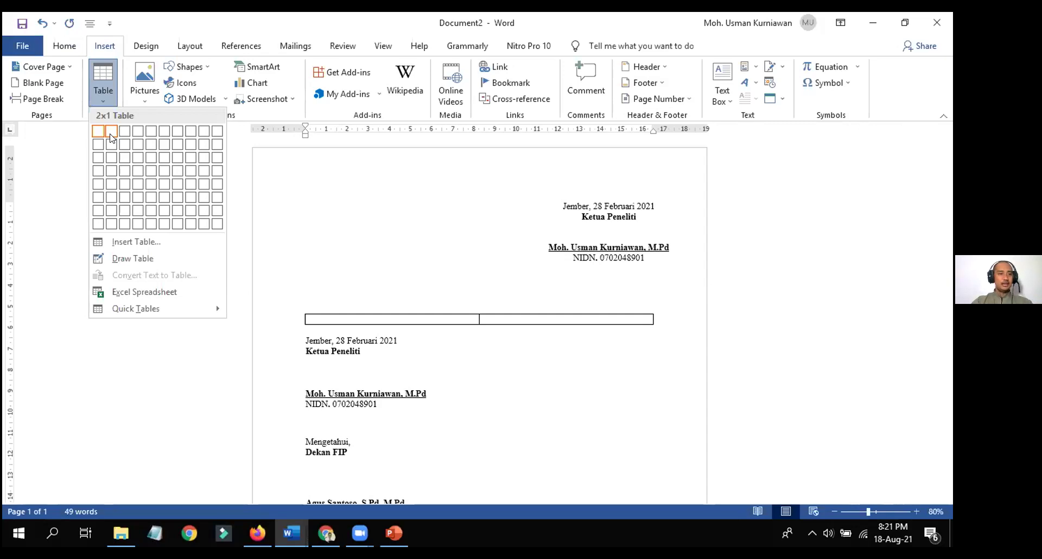
left_click(110, 135)
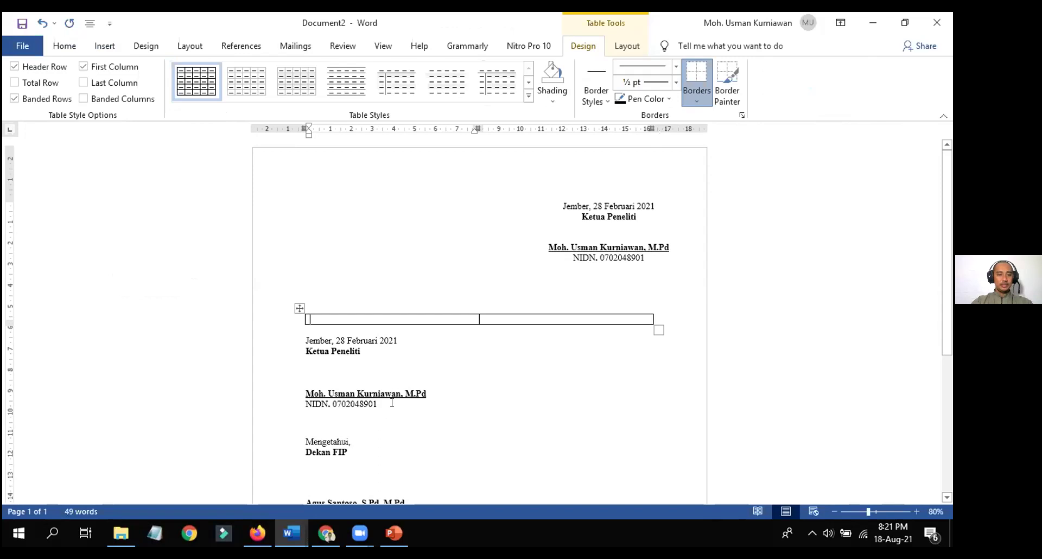
Paste the copied Ketua Peneliti signature block into the second cell of the two-column table
left_click_drag(392, 403, 298, 339)
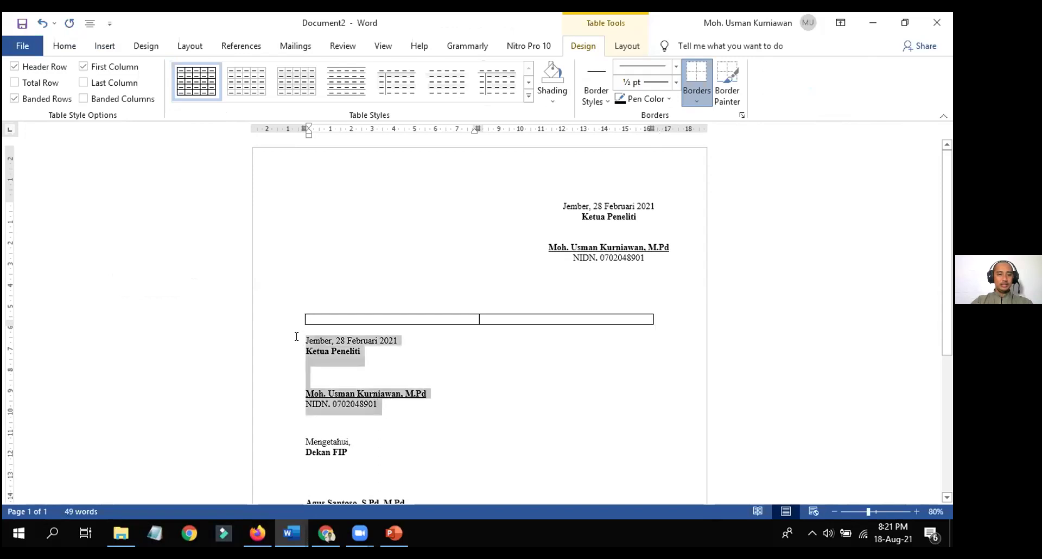
left_click(540, 319)
key("ctrl+v")
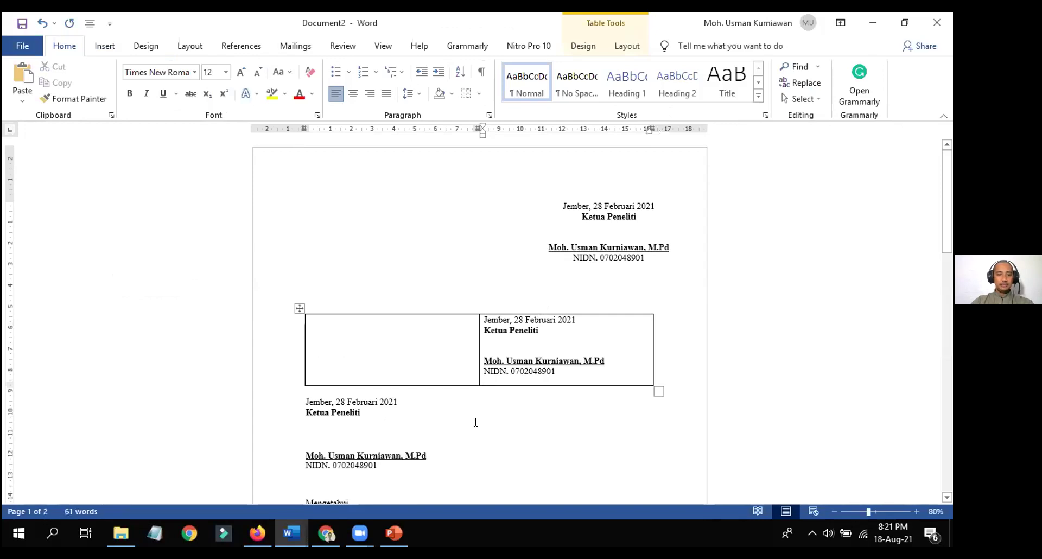
Copy the Dekan FIP signature block into the first cell of the two-column table and remove the blank line at its end
left_click_drag(945, 232, 950, 287)
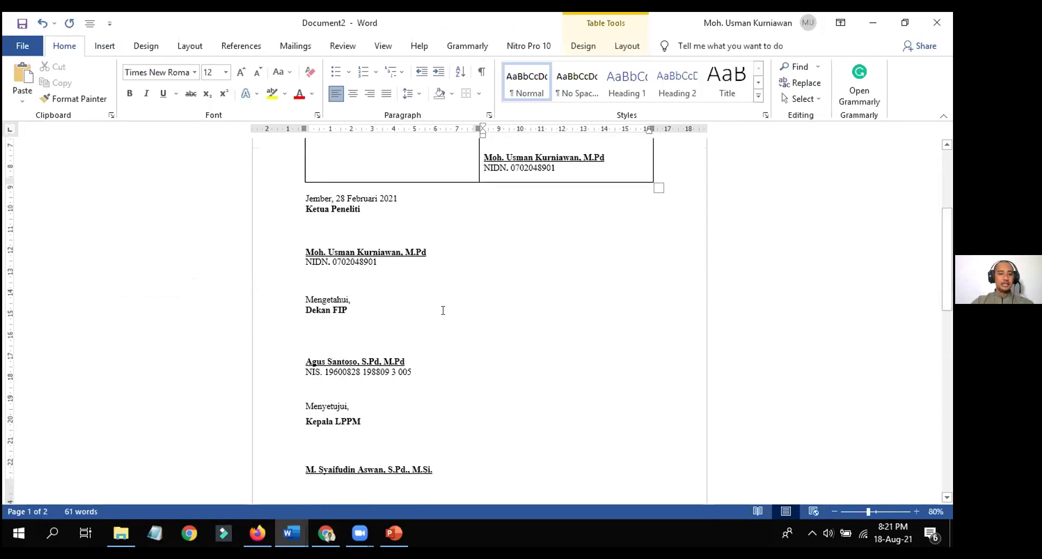
left_click_drag(411, 373, 315, 306)
right_click(315, 306)
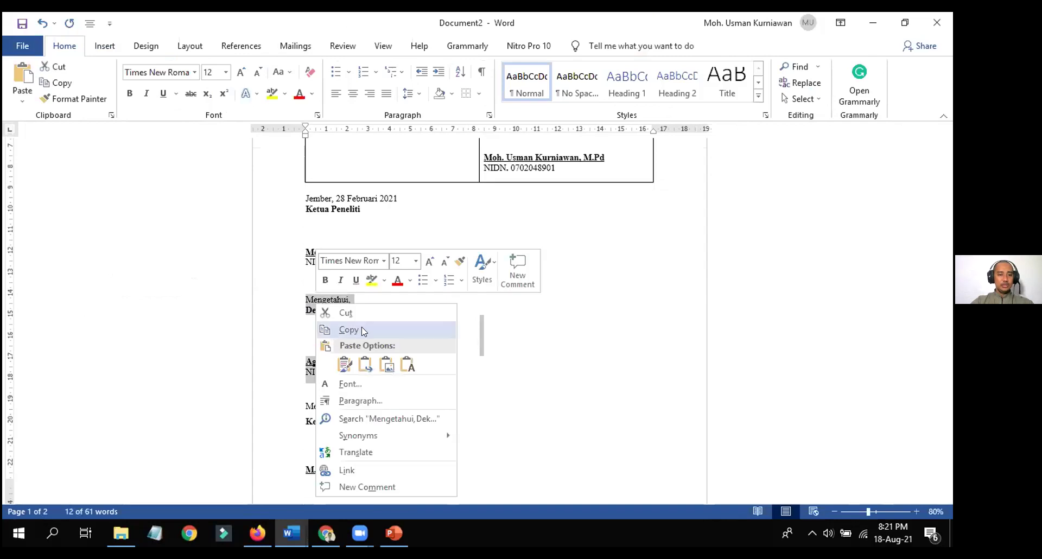
left_click(361, 327)
left_click_drag(950, 305, 950, 275)
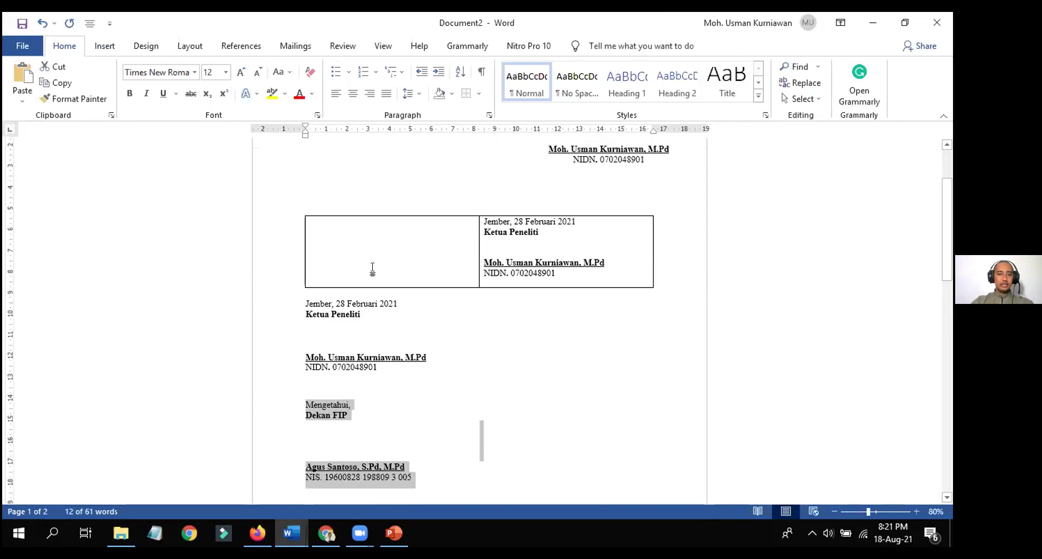
right_click(386, 253)
left_click(416, 315)
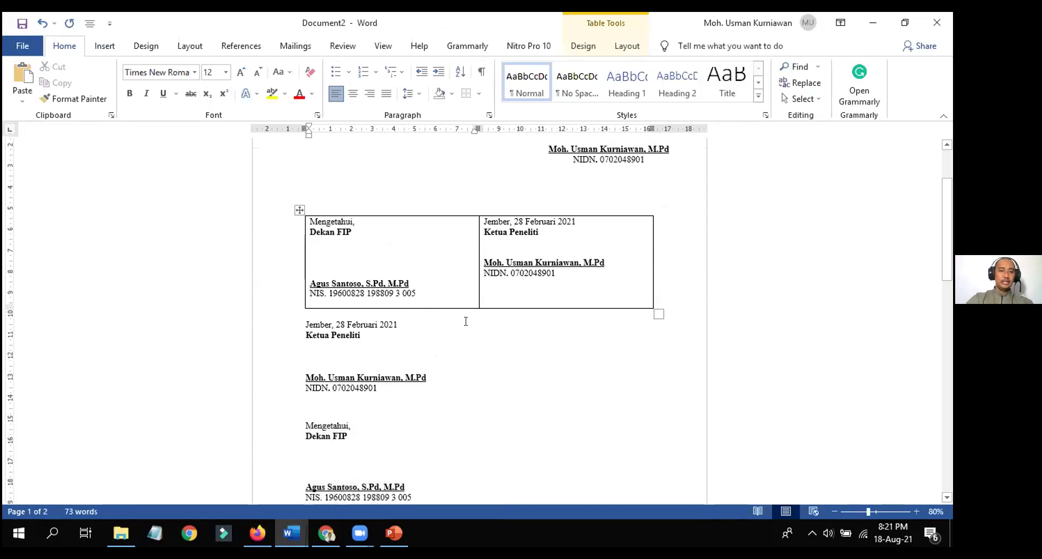
key("BackSpace")
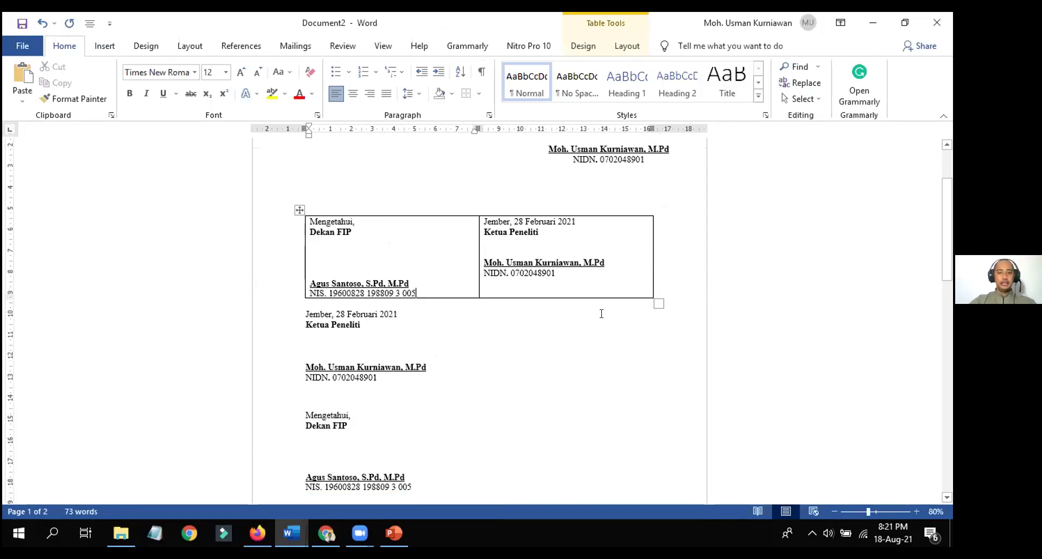
Add one blank line between "Ketua Peneliti" and the signatory's name in the second cell of the two-column table
left_click(533, 246)
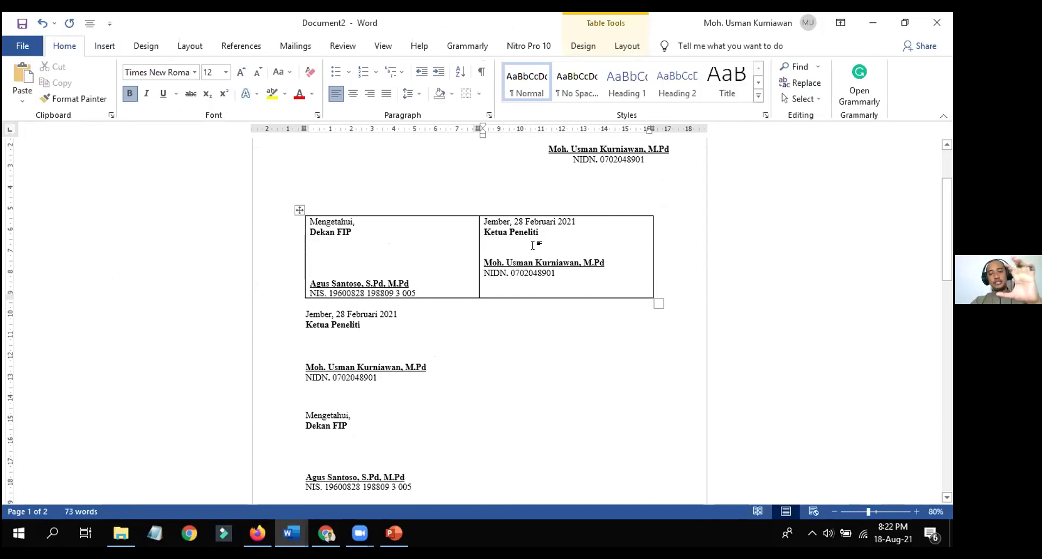
key("Return")
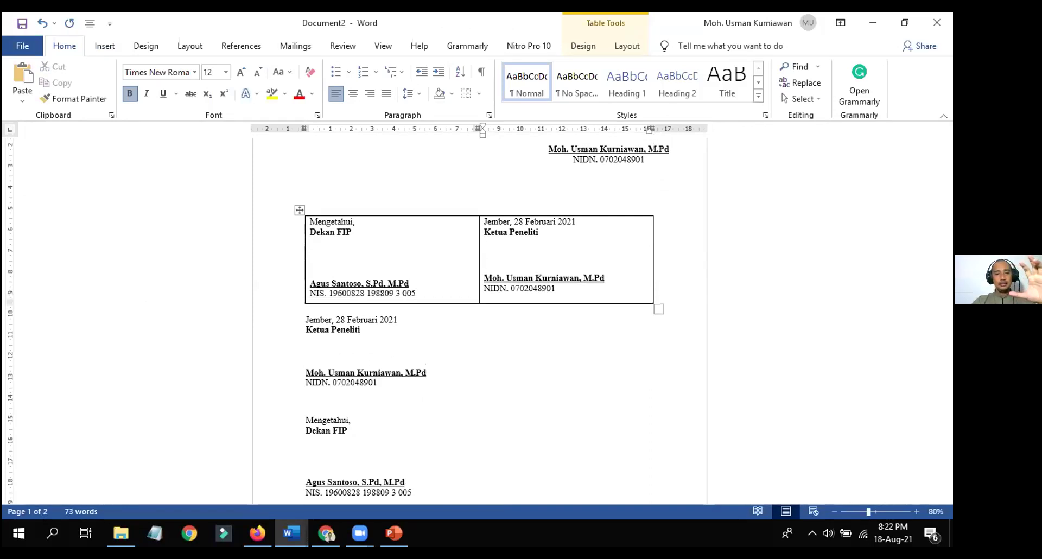
key("Return")
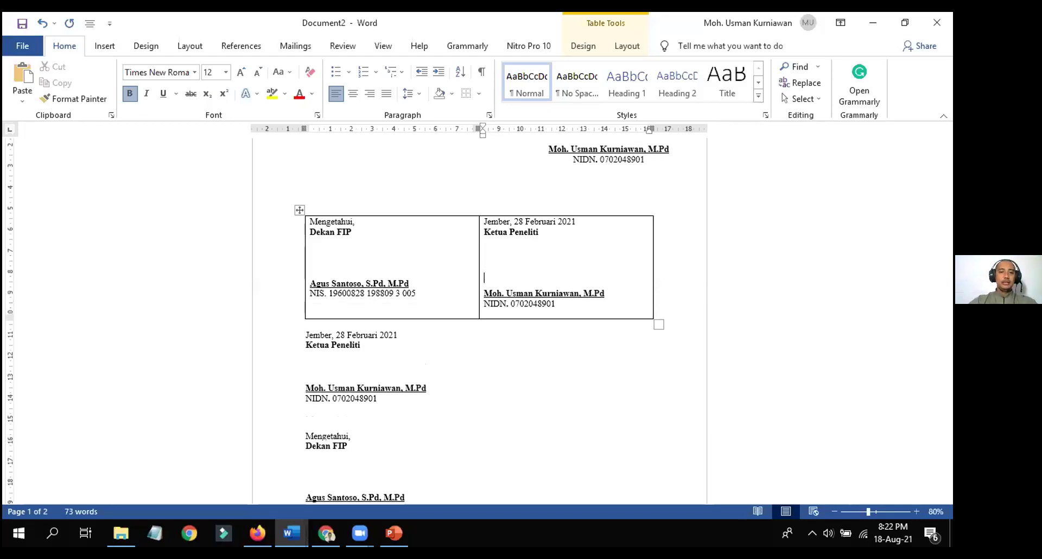
key("Delete")
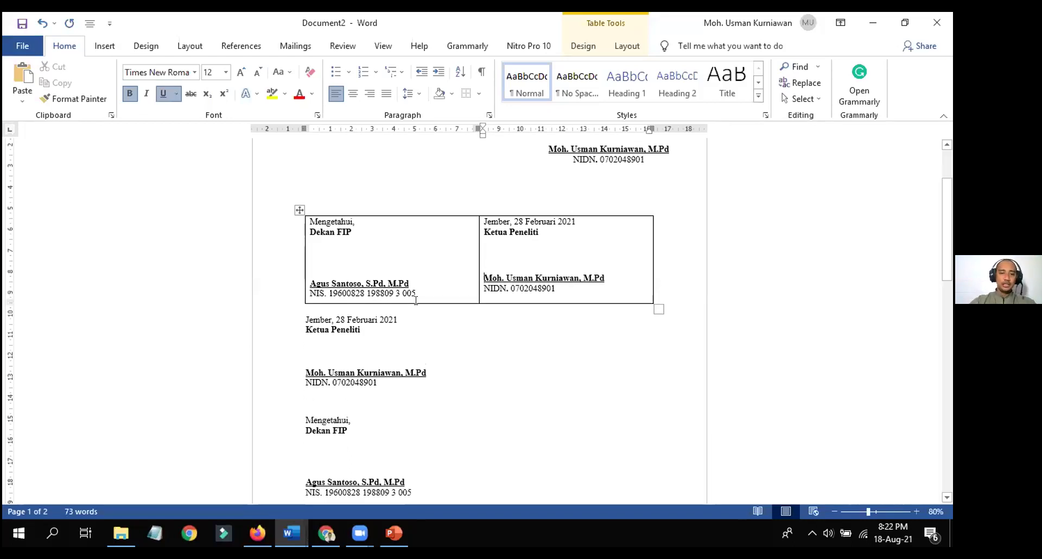
Set the line spacing of both signature blocks in the two-column table to 1.0
mouse_move(310, 221)
left_mouse_down()
mouse_move(536, 285)
mouse_move(519, 237)
left_mouse_up()
left_click(419, 95)
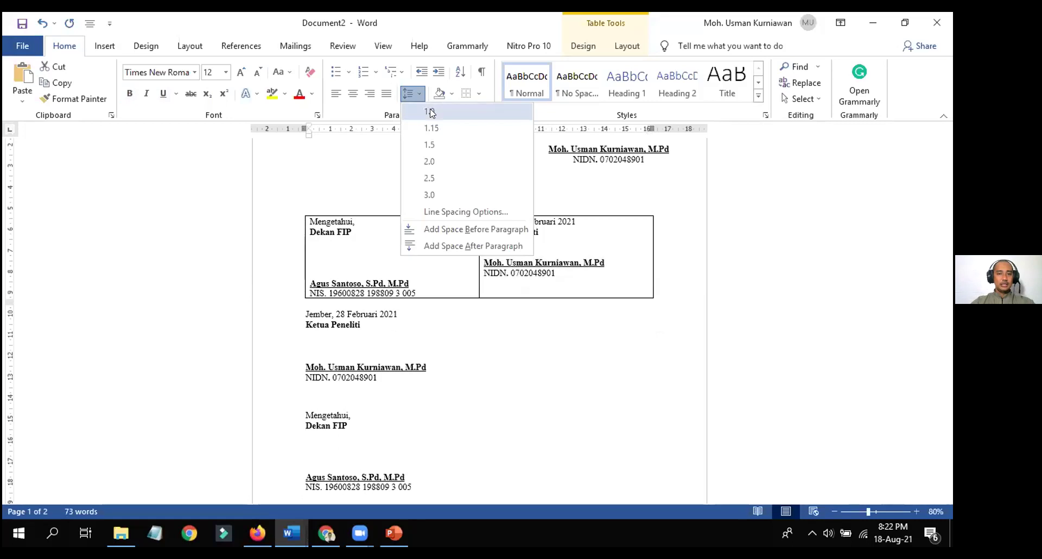
left_click(430, 112)
left_click(412, 95)
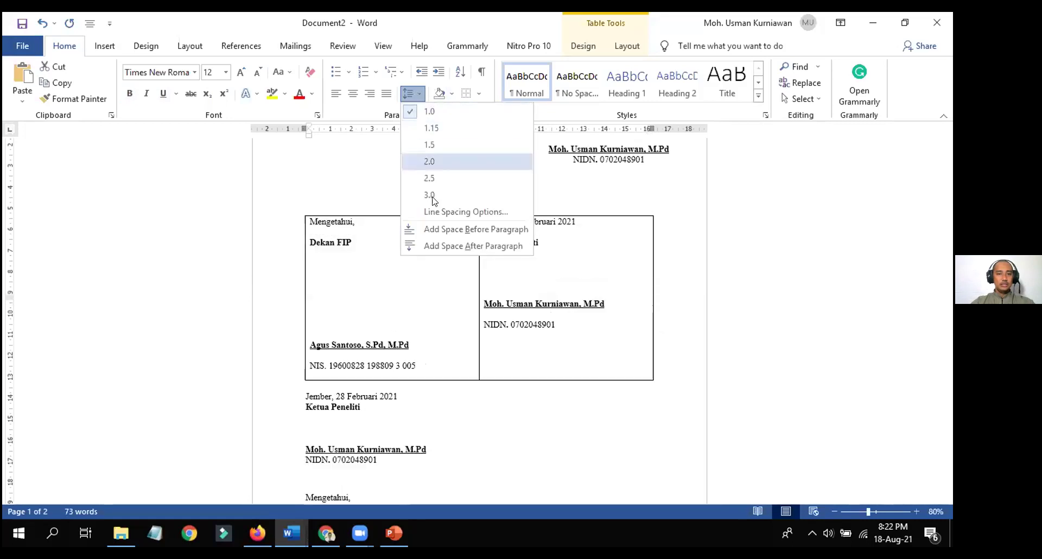
left_click(445, 212)
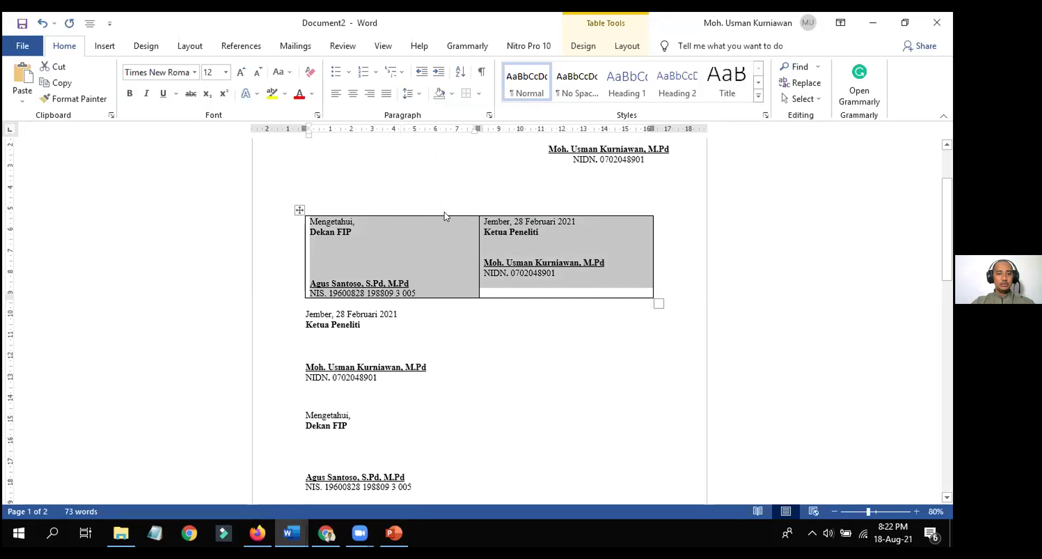
left_click(531, 432)
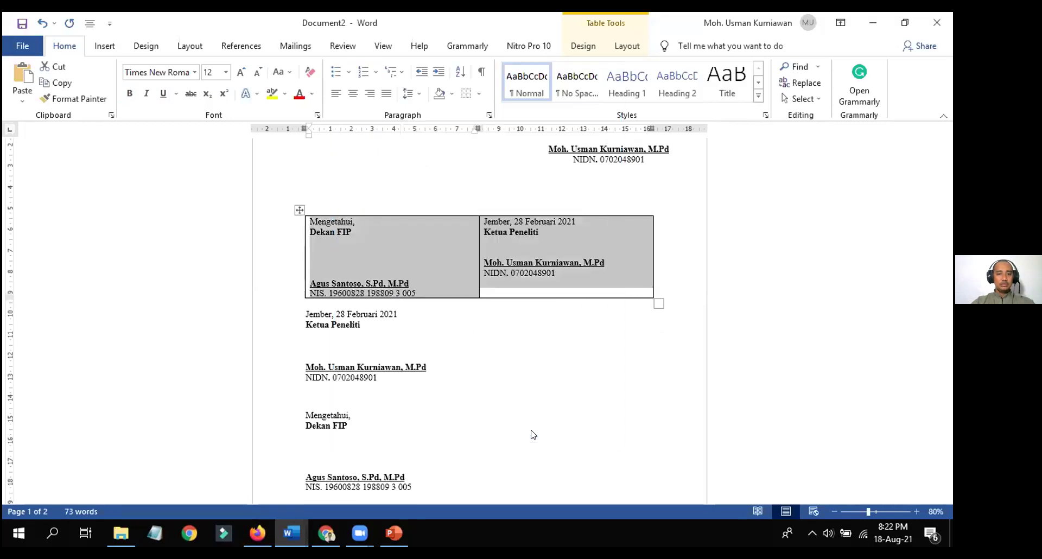
Remove two blank lines between "Dekan FIP" and the signatory's name in the first cell of the two-column table
left_click(498, 295)
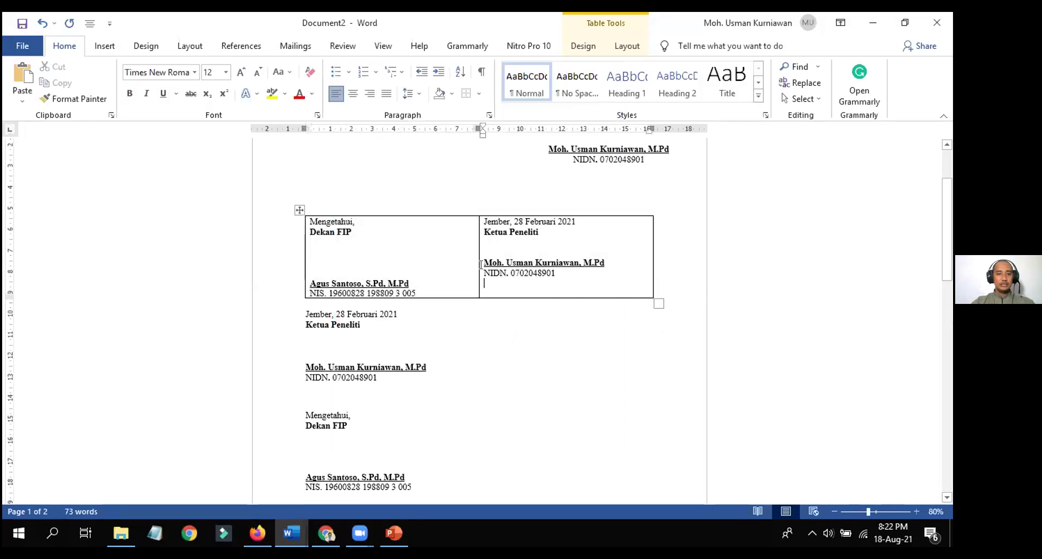
left_click(419, 255)
key("Delete")
key("Delete")
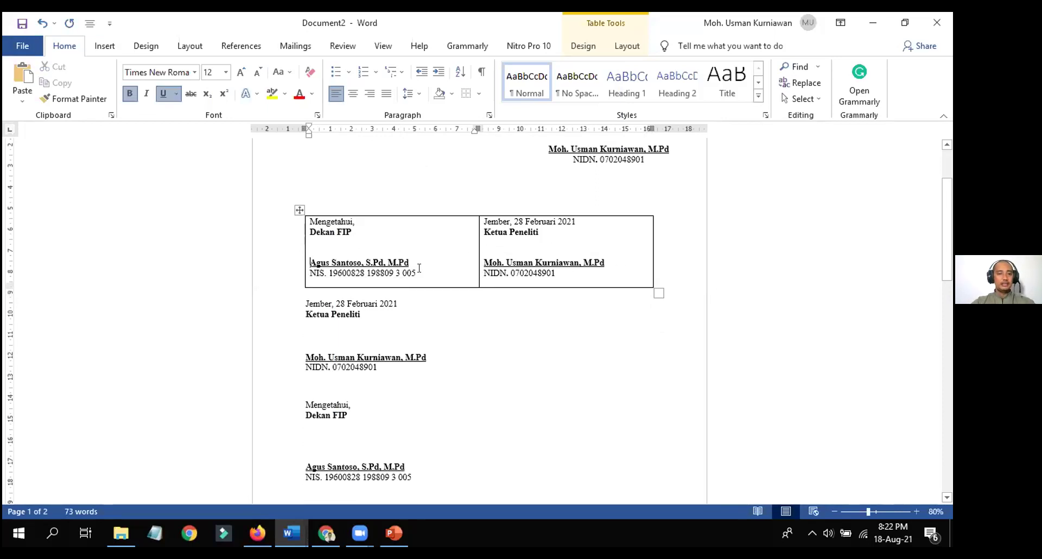
Centre the Dekan FIP and Ketua Peneliti signature blocks within their cells of the two-column table
left_click_drag(419, 268, 396, 234)
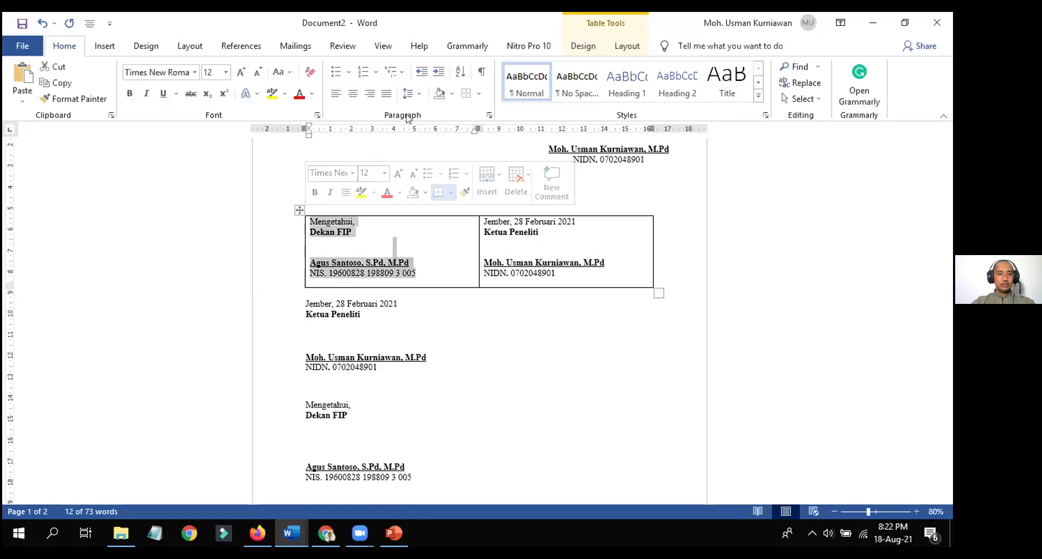
left_click(353, 93)
left_click_drag(608, 275, 483, 219)
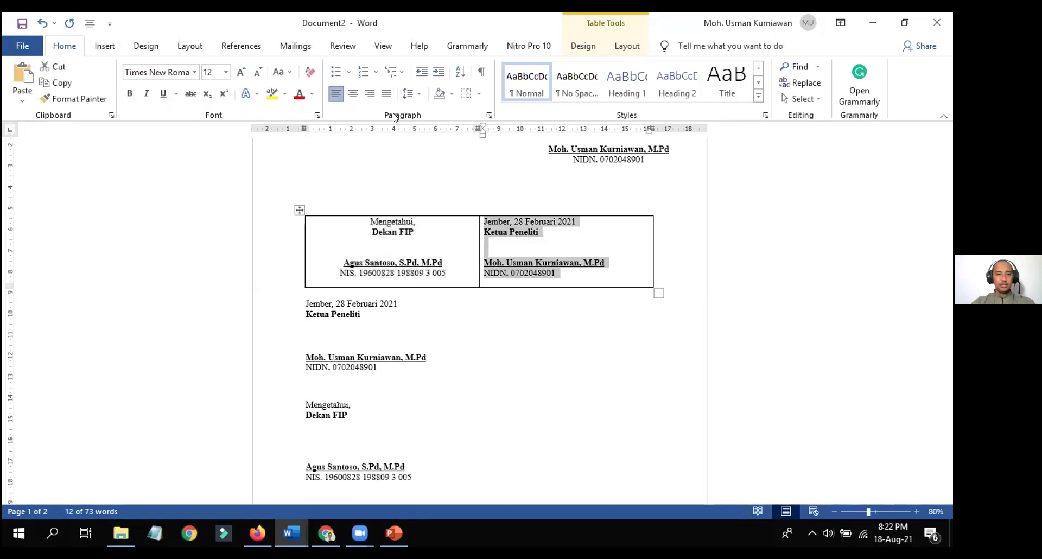
left_click(352, 94)
left_click(545, 362)
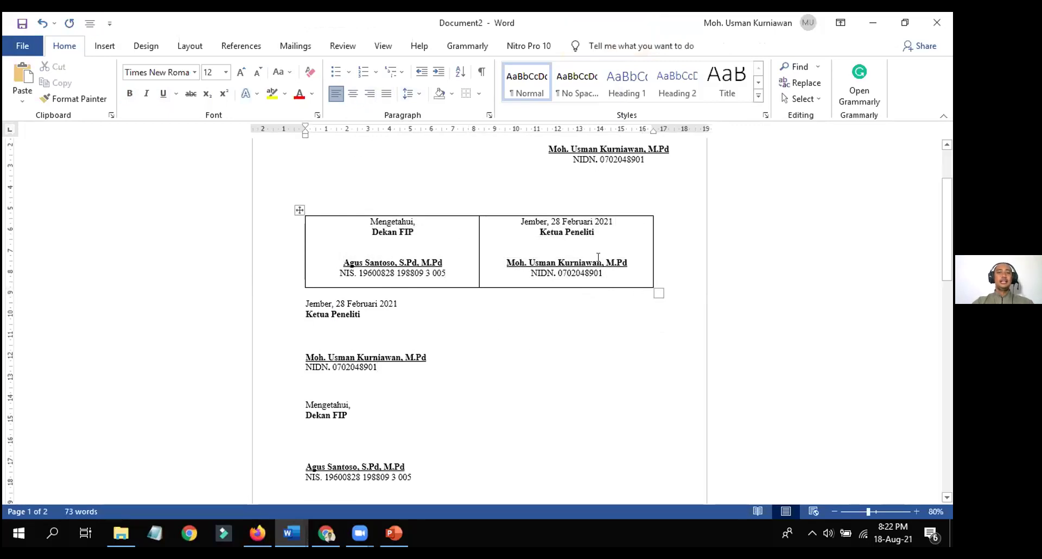
Remove all borders from the two-column signature table
left_click_drag(342, 234, 565, 263)
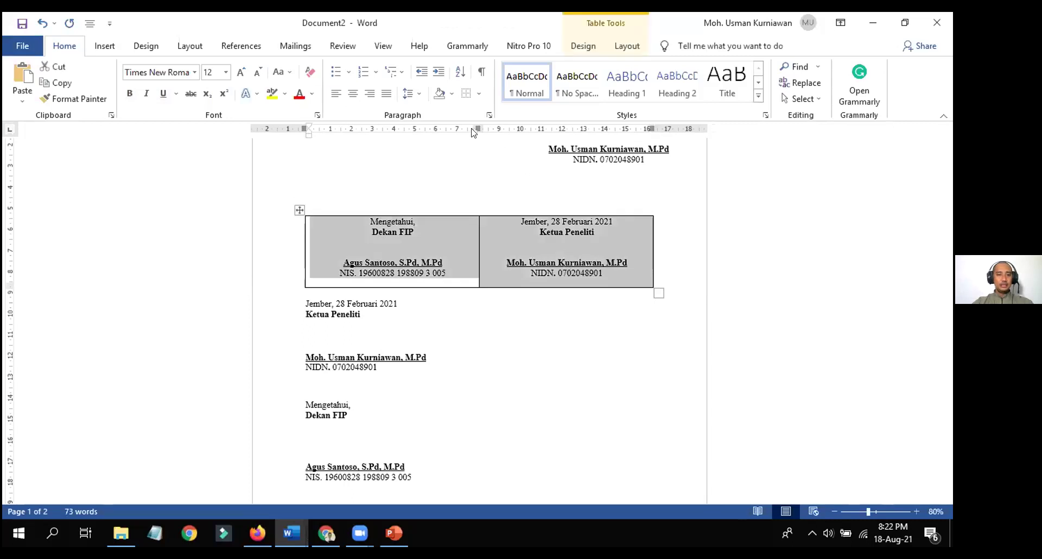
left_click(479, 94)
left_click(477, 96)
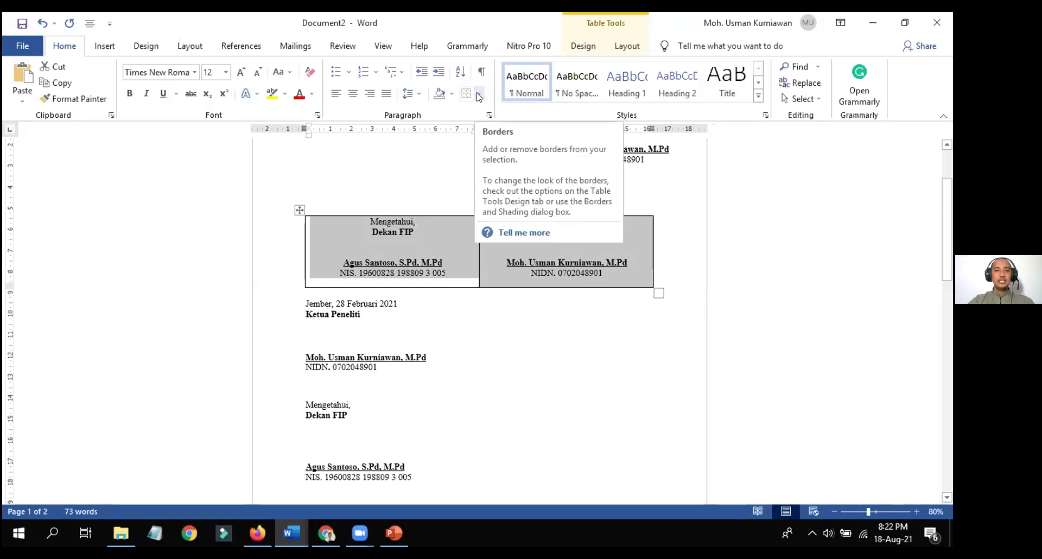
left_click(479, 96)
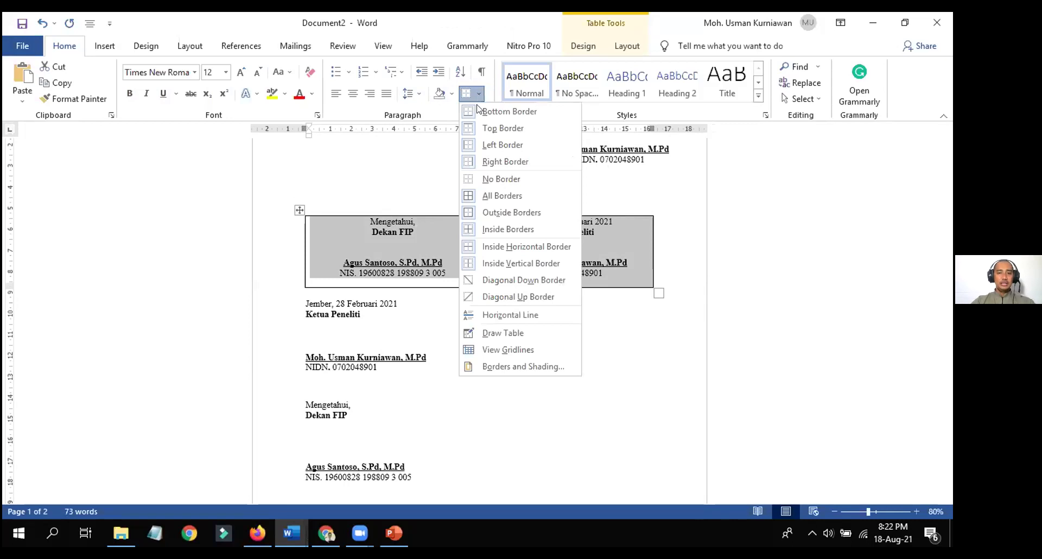
left_click(487, 179)
left_click(533, 314)
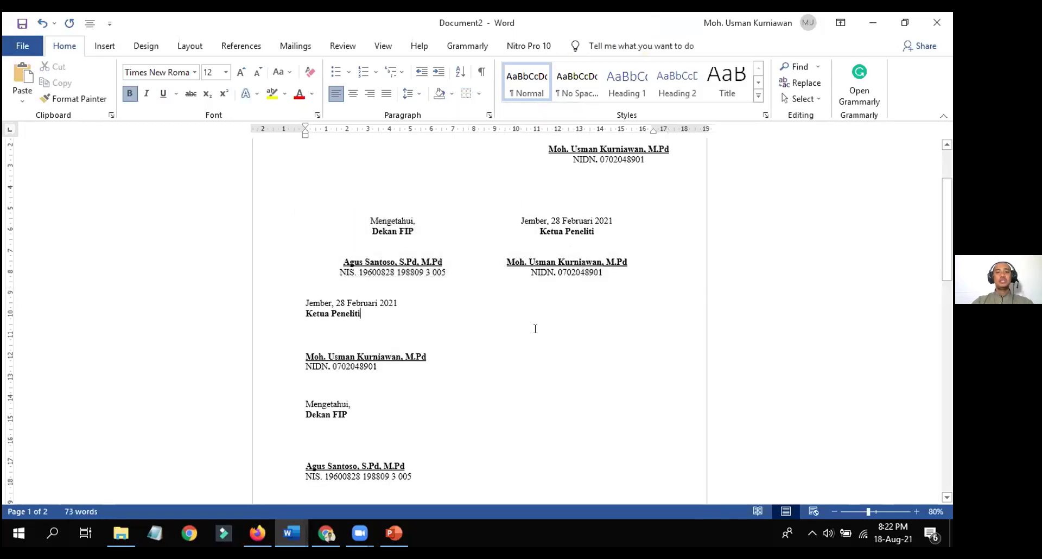
Add eight blank lines between the borderless signature table and the original Ketua Peneliti block
mouse_move(950, 253)
left_mouse_down()
mouse_move(950, 241)
mouse_move(950, 255)
left_mouse_up()
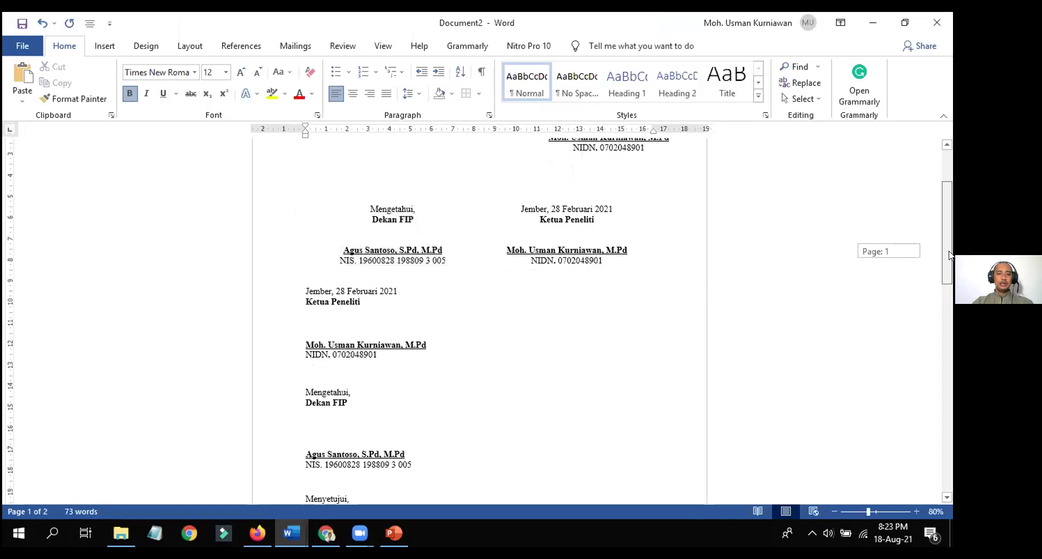
left_click(300, 288)
key("Return")
key("Return")
key("Return")
key("Return")
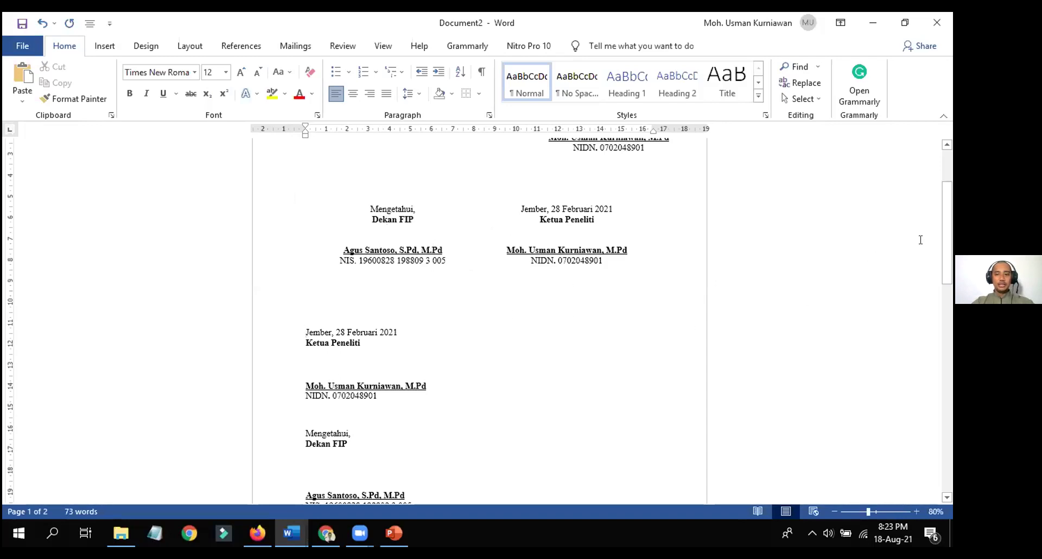
left_click_drag(948, 233, 947, 236)
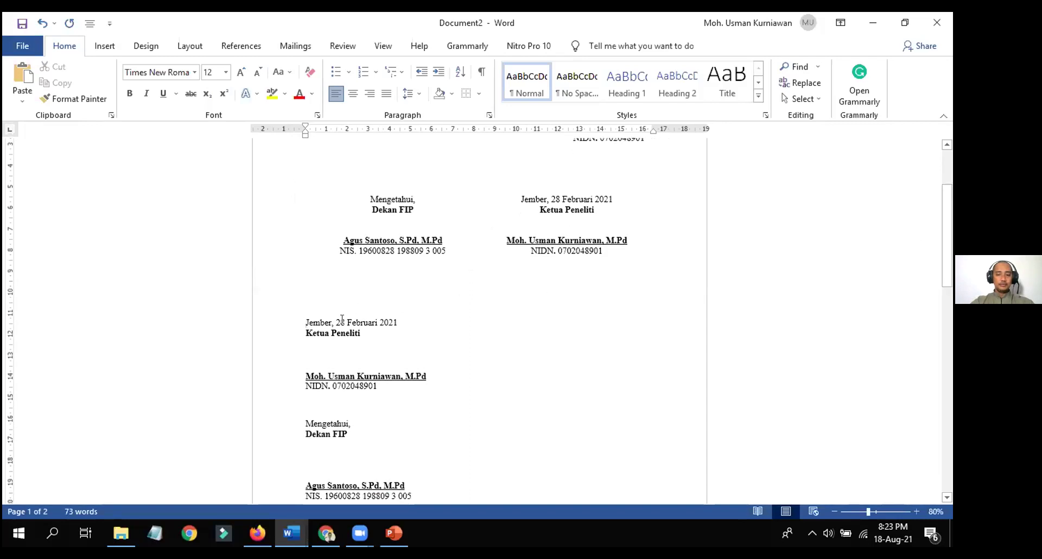
key("Return")
key("Return")
key("Return")
key("Return")
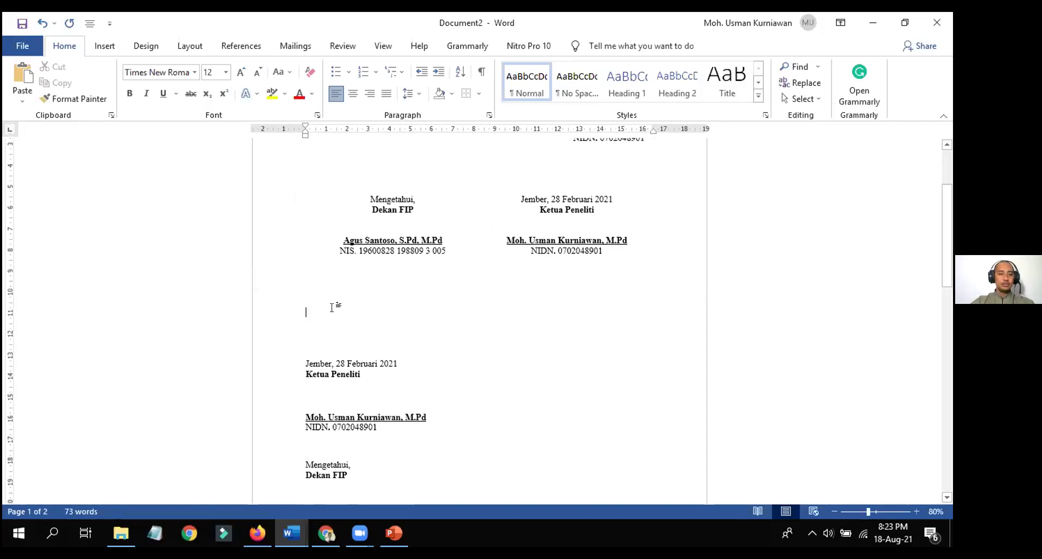
Insert a table with three columns and two rows in the blank space above the original Ketua Peneliti block
left_click(105, 45)
left_click(99, 78)
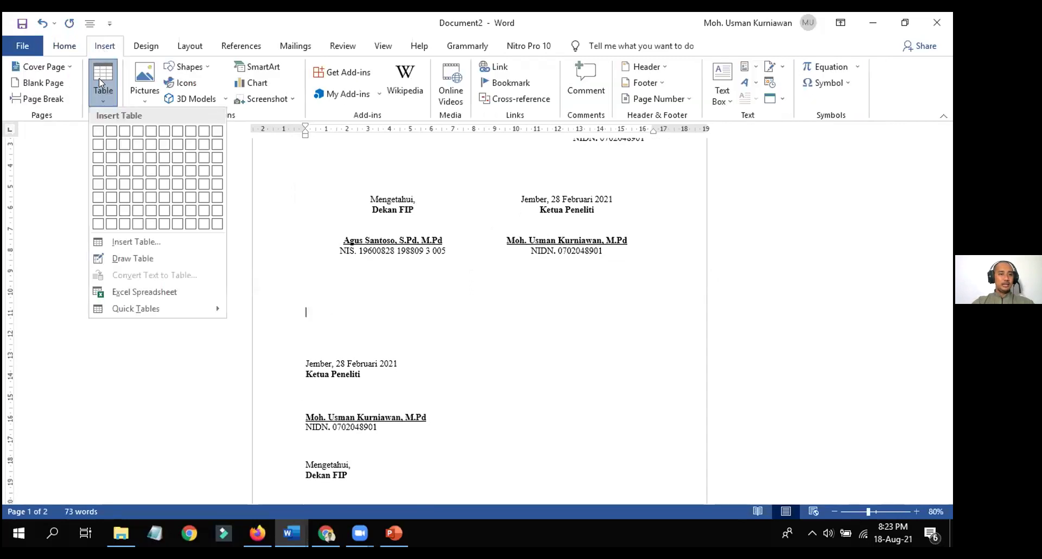
left_click(126, 147)
left_click_drag(950, 212, 950, 226)
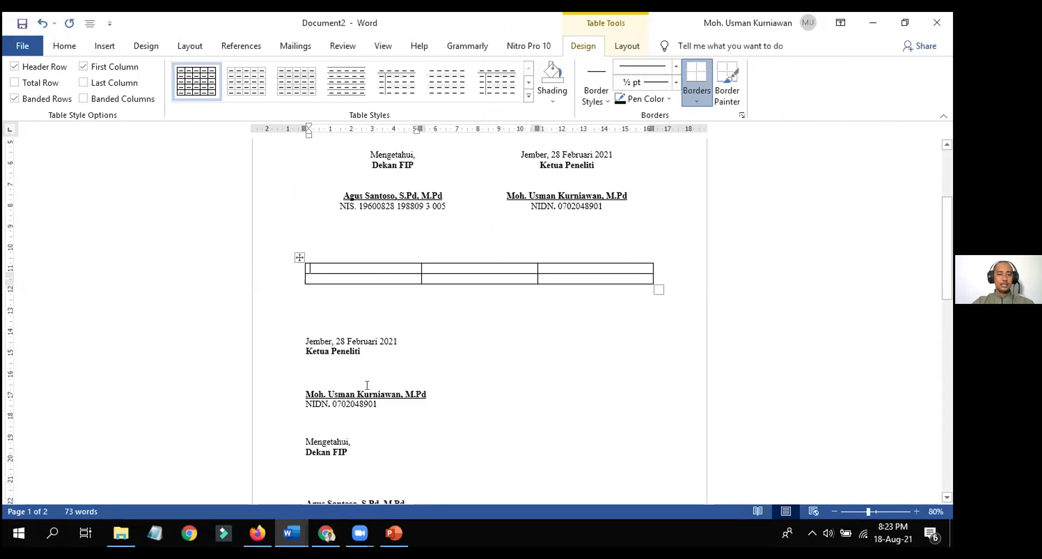
left_click_drag(390, 408, 305, 341)
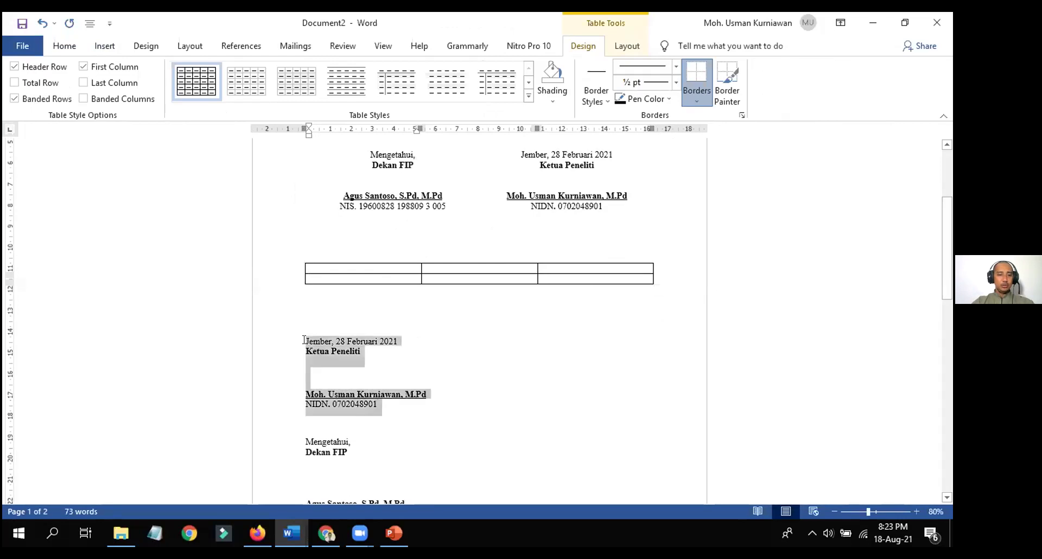
right_click(333, 360)
left_click(370, 193)
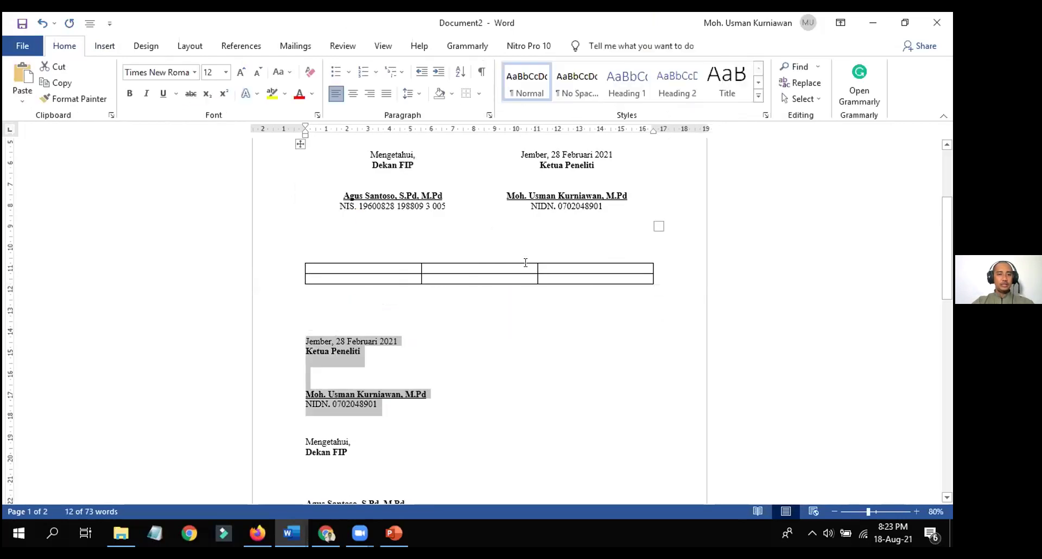
right_click(571, 266)
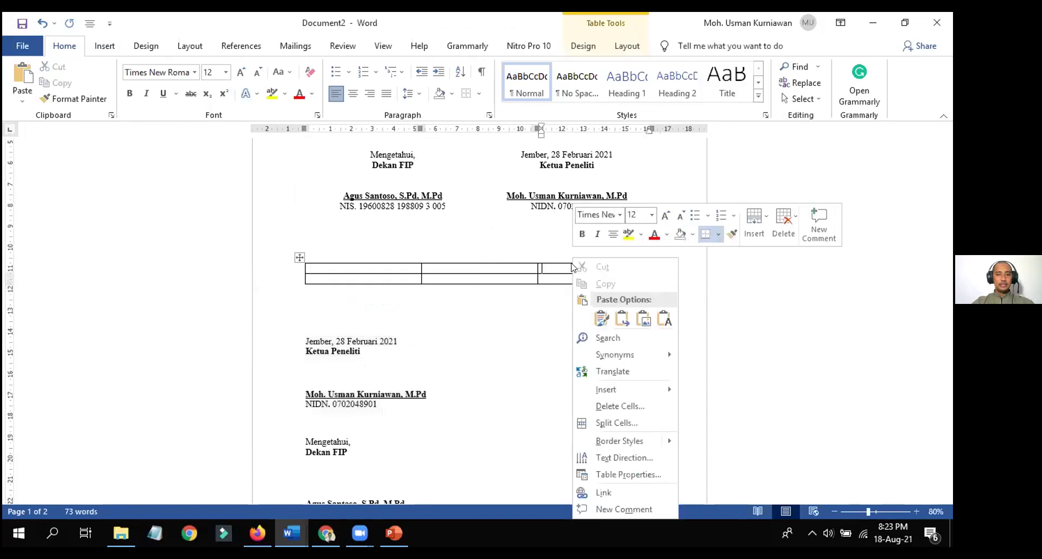
key("Escape")
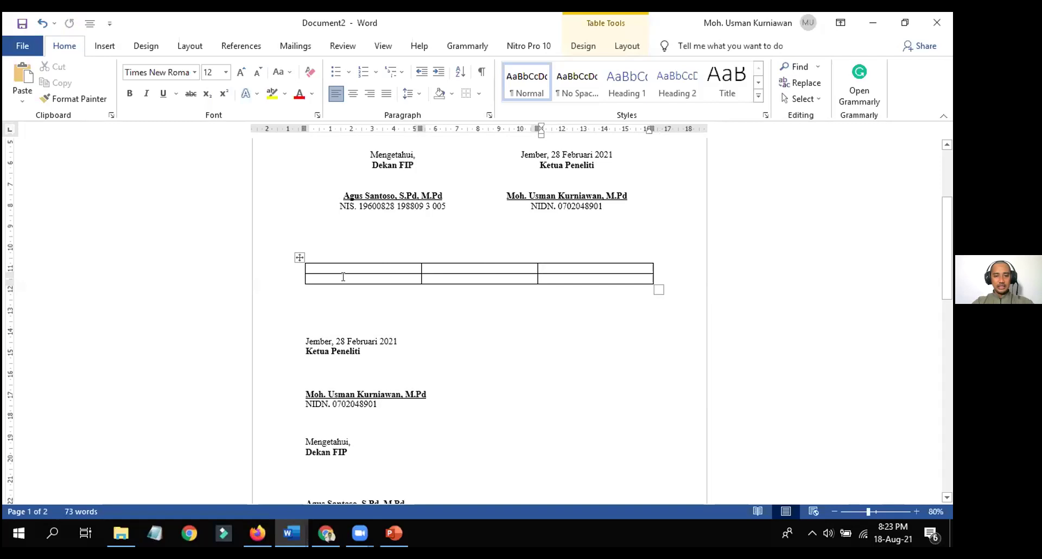
Centre the text alignment of all cells in the empty three-column table
left_click_drag(326, 263, 624, 278)
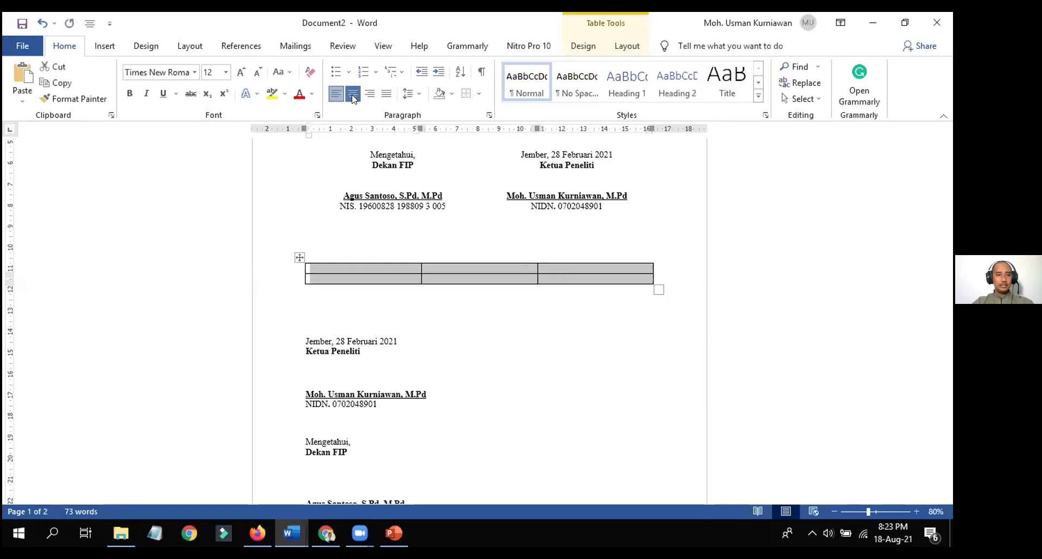
left_click(352, 95)
left_click(369, 95)
left_click(353, 95)
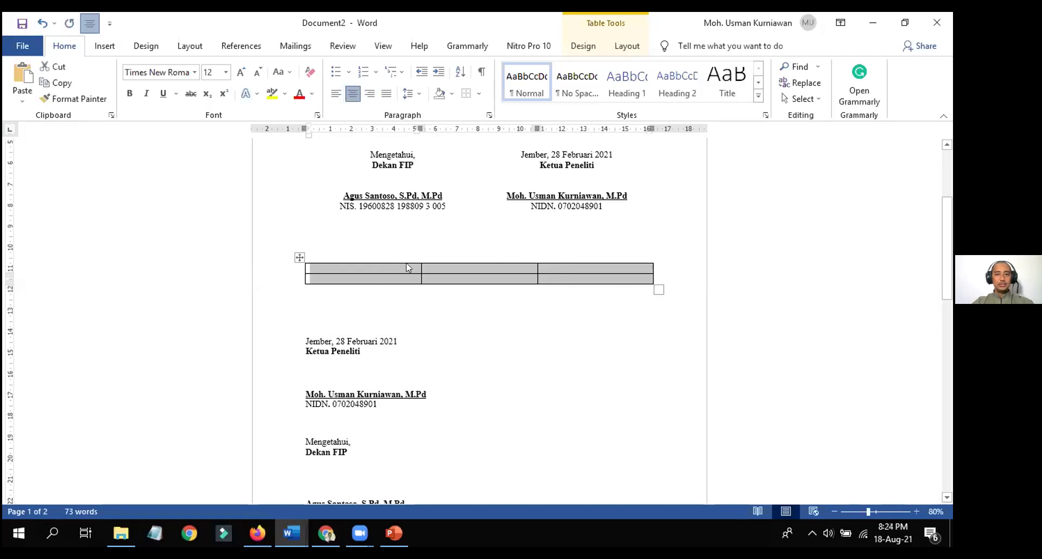
left_click(360, 352)
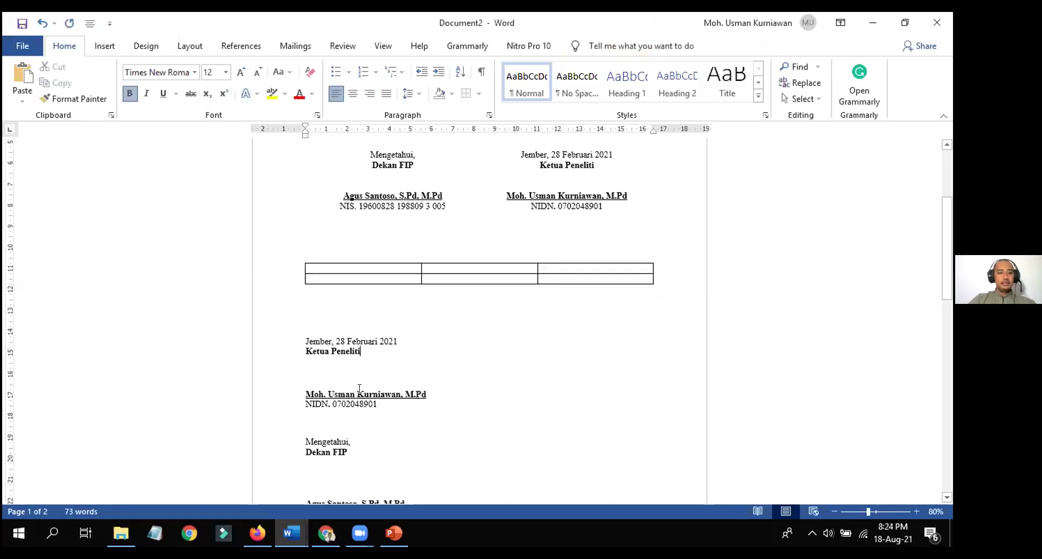
Copy the original Ketua Peneliti signature block into the third cell of the three-column table's first row
left_click_drag(384, 407, 303, 341)
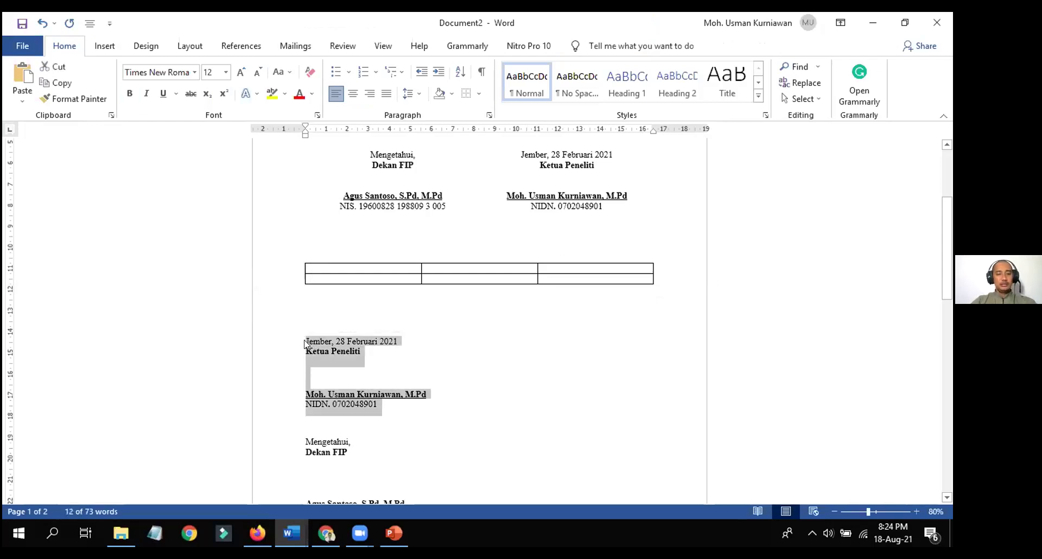
left_click(567, 264)
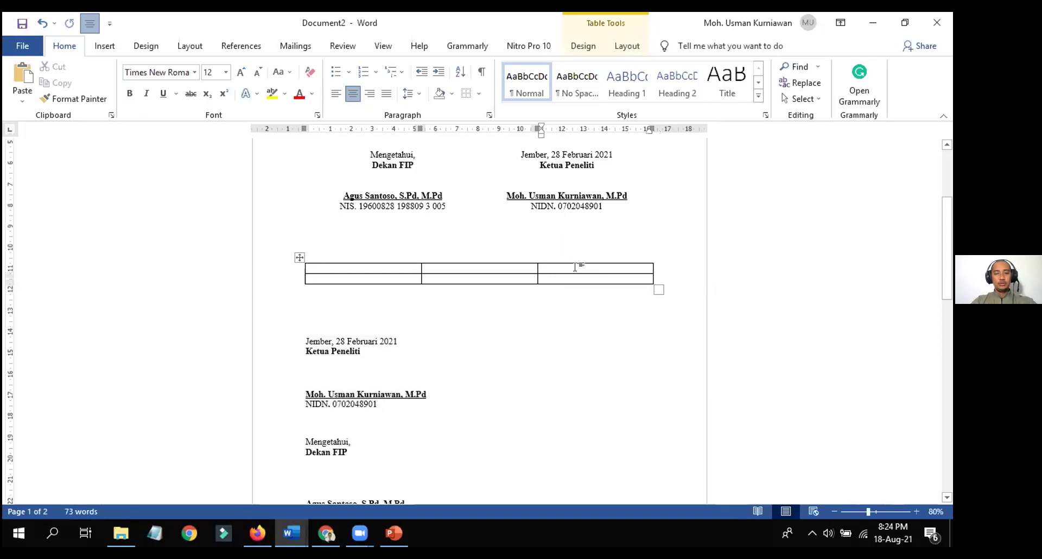
key("ctrl+v")
Copy the original Dekan FIP signature block, starting at "Mengetahui,", into the first cell of the three-column table's first row
scroll(372, 418, "down", 3)
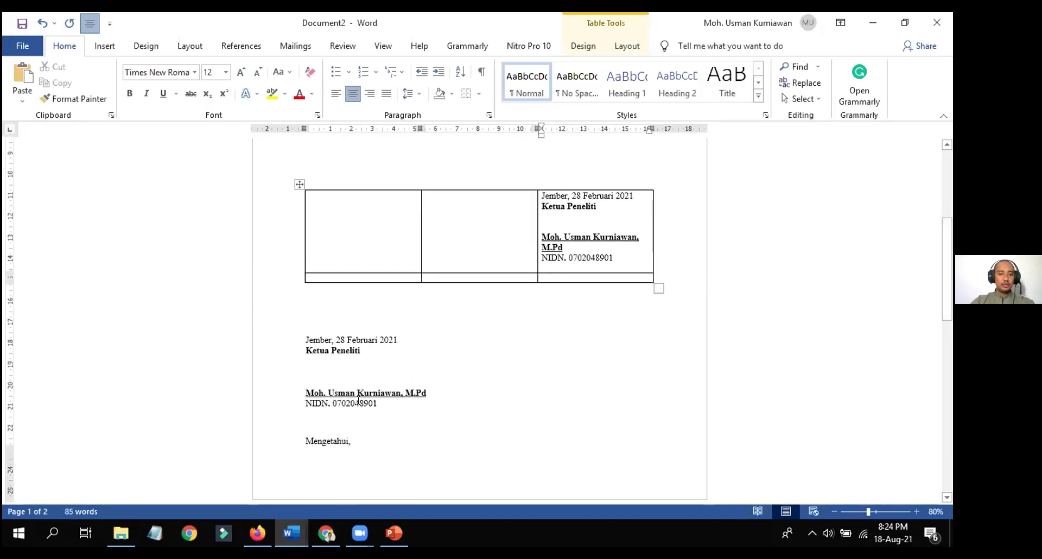
left_click_drag(946, 272, 944, 332)
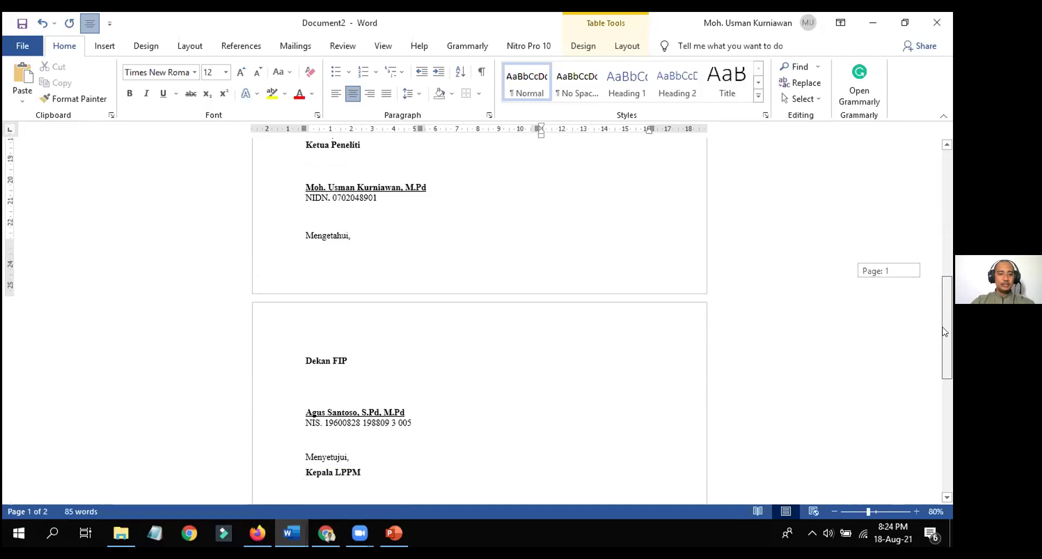
left_click_drag(310, 264, 461, 425)
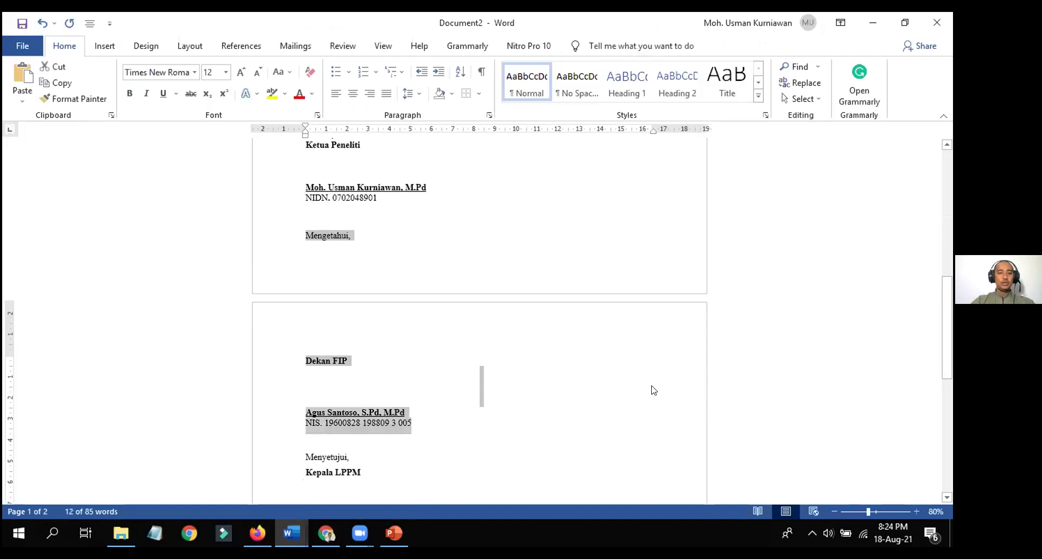
left_click_drag(950, 356, 951, 296)
left_click(366, 214)
key("ctrl+v")
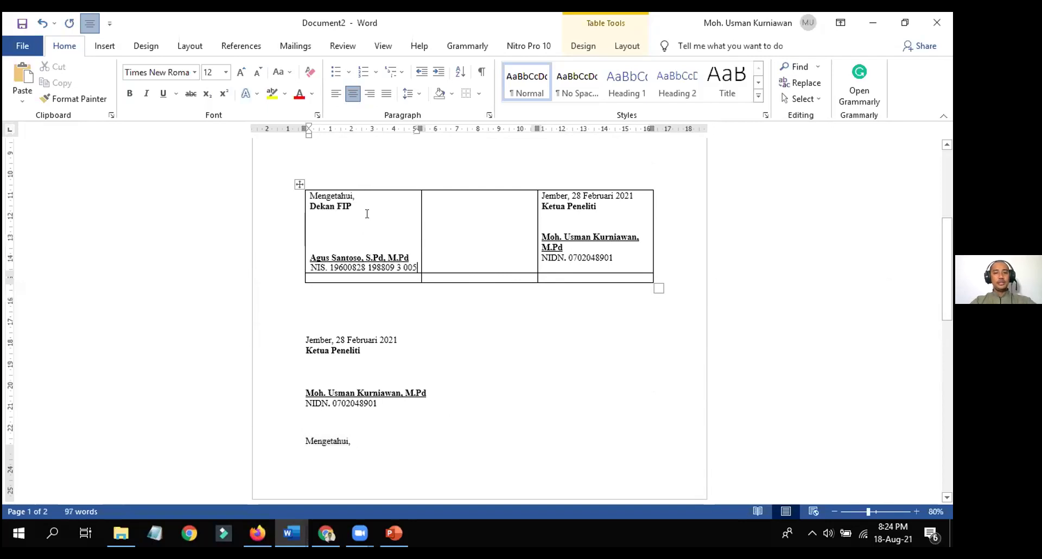
Copy the Kepala LPPM signature block into the middle cell of the three-column table's second row and remove the blank line at its end
left_click_drag(948, 252, 949, 338)
left_click_drag(419, 441, 291, 362)
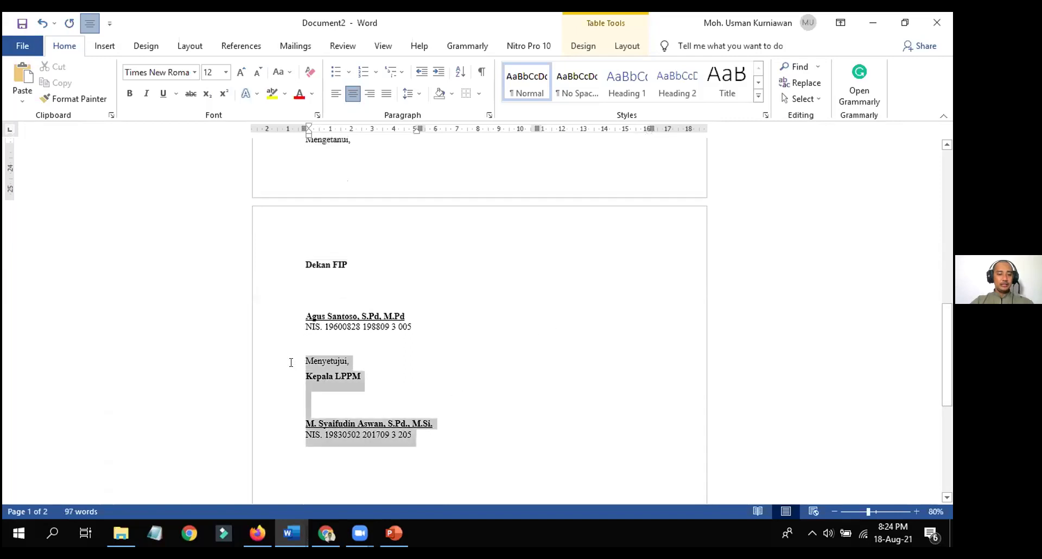
left_click_drag(950, 369, 950, 275)
left_click(464, 303)
key("ctrl+v")
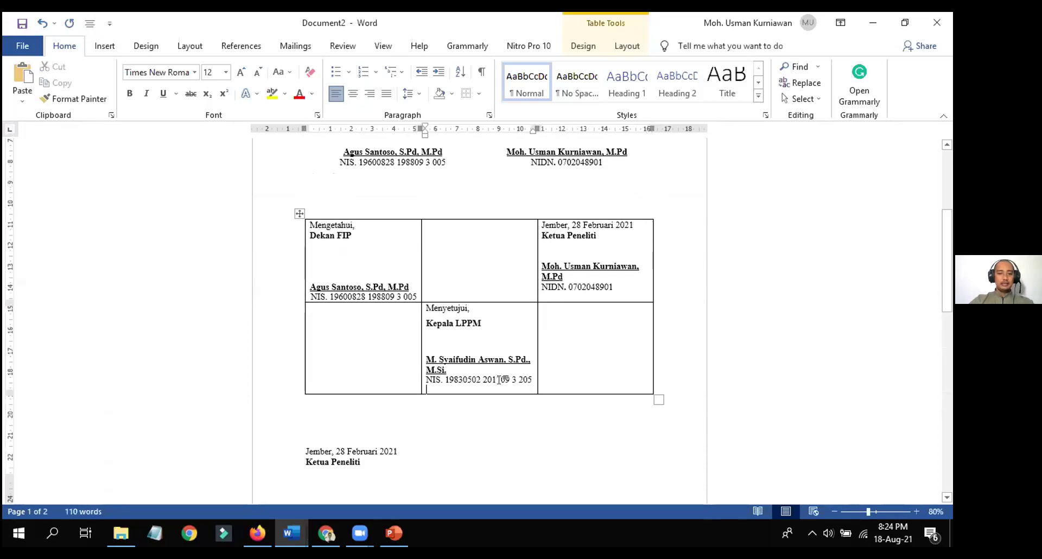
key("BackSpace")
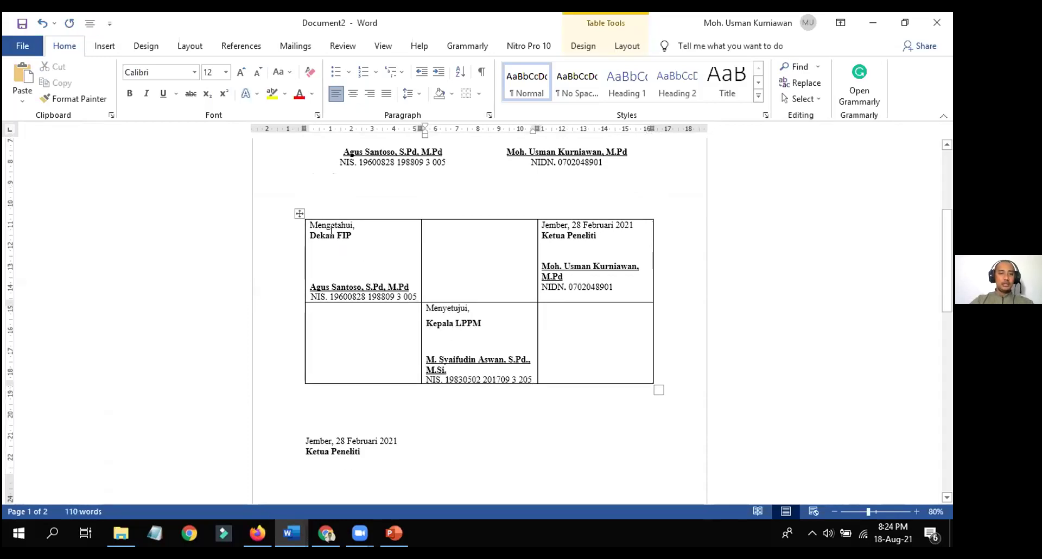
Centre the text in every cell of the filled three-column signature table
left_click_drag(337, 236, 563, 321)
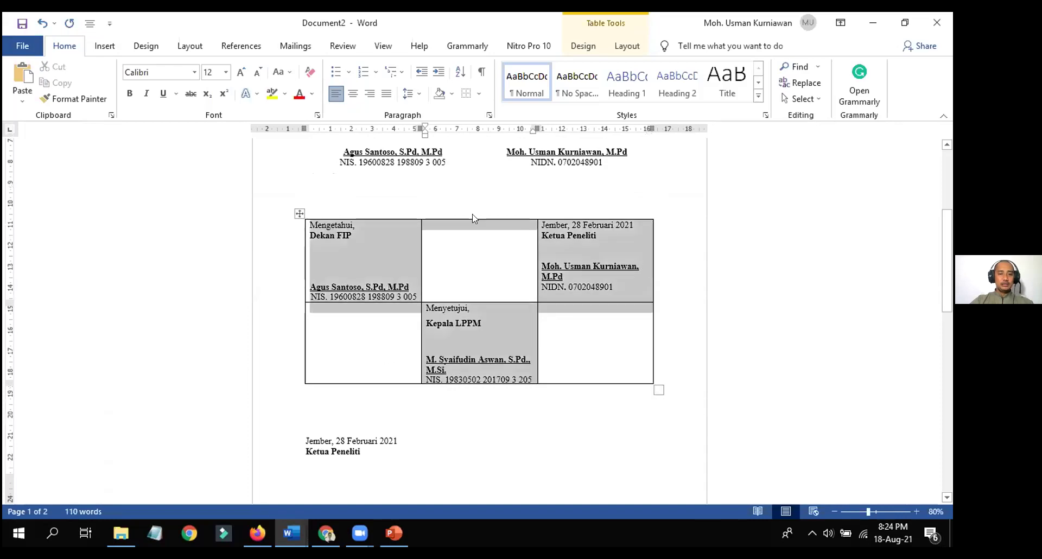
left_click(352, 96)
left_click(406, 251)
mouse_move(315, 224)
left_mouse_down()
mouse_move(581, 321)
mouse_move(594, 344)
left_mouse_up()
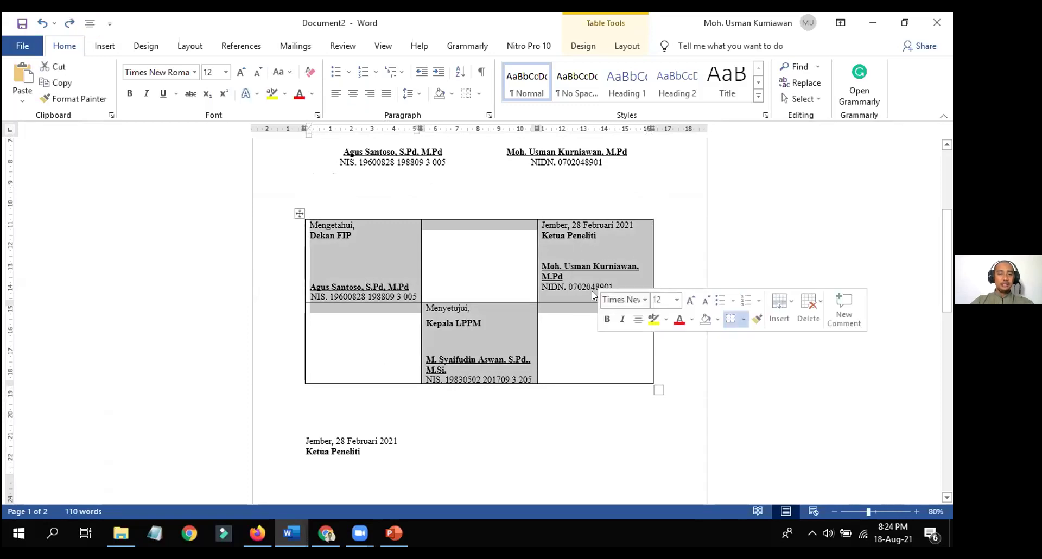
left_click(353, 94)
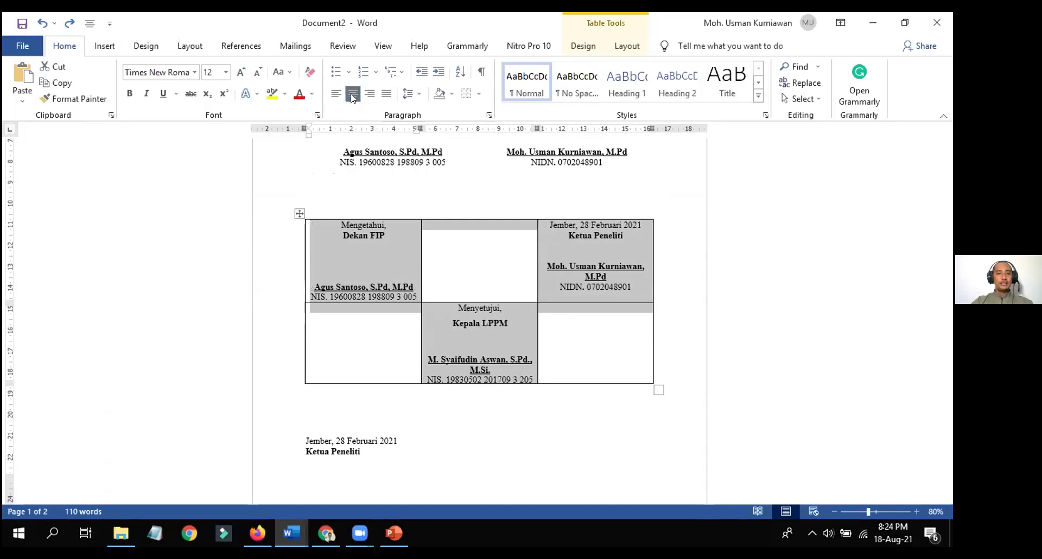
Widen the three-column table's third and middle columns by about 1 cm each so every signatory's name fits on one line
left_click(606, 275)
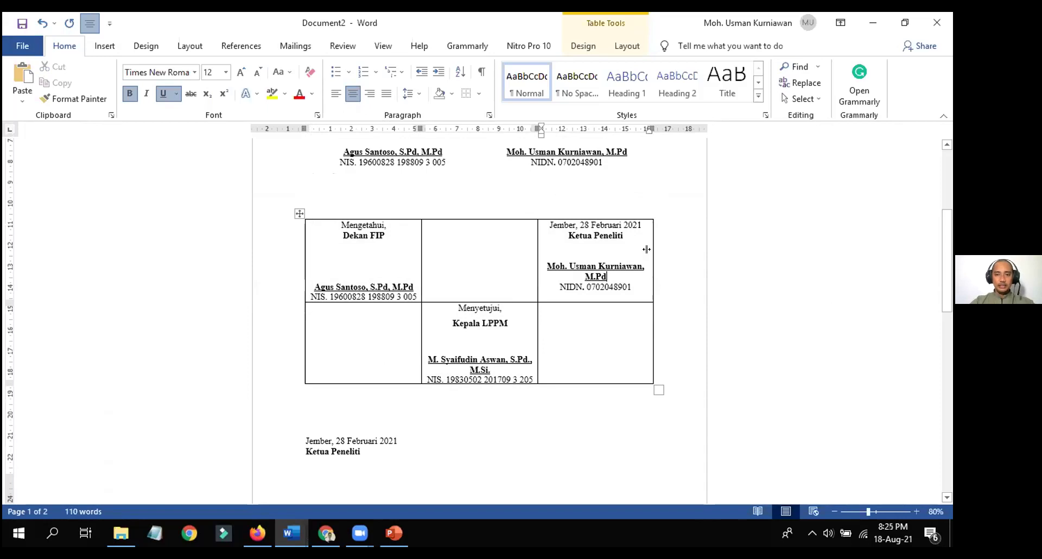
mouse_move(651, 122)
left_mouse_down()
mouse_move(670, 119)
mouse_move(598, 124)
mouse_move(671, 129)
left_mouse_up()
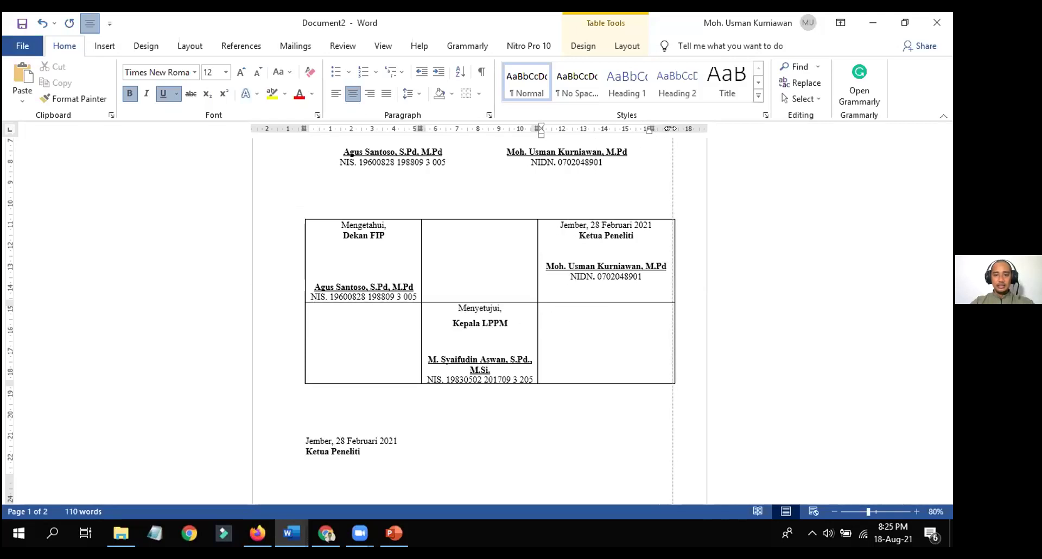
left_click(508, 340)
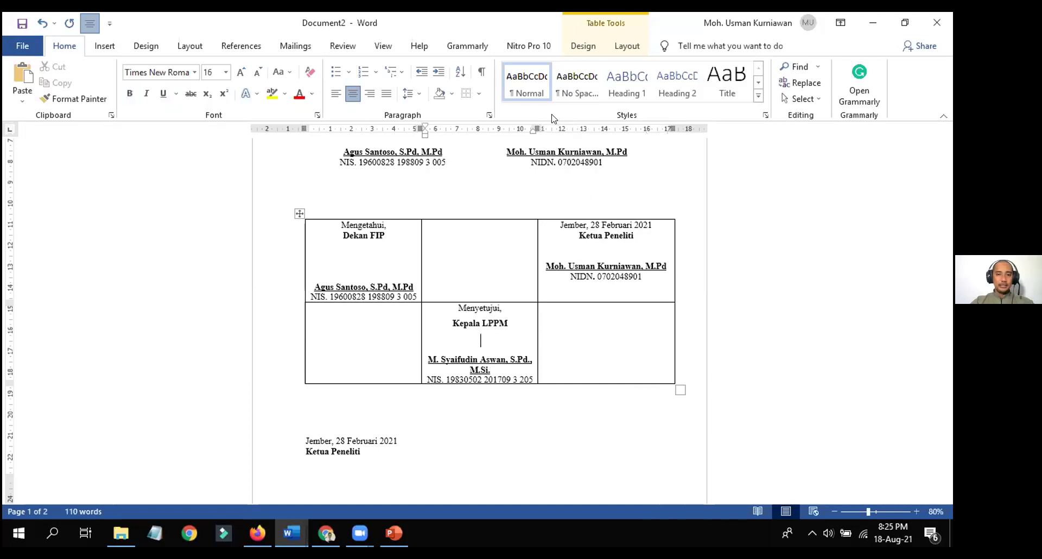
left_click_drag(536, 123, 554, 122)
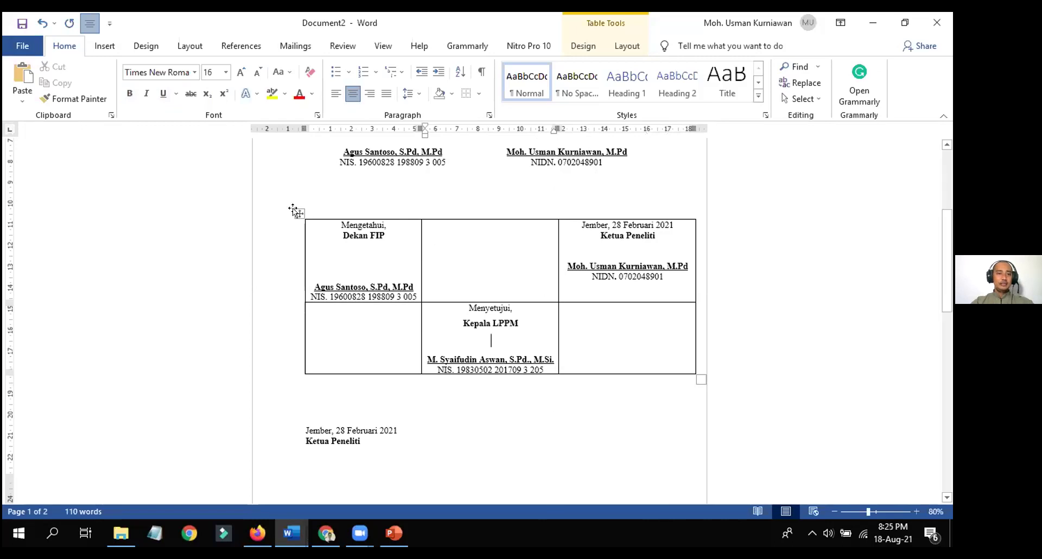
Centre the whole three-column table horizontally between the page margins
left_click(296, 211)
left_click(352, 96)
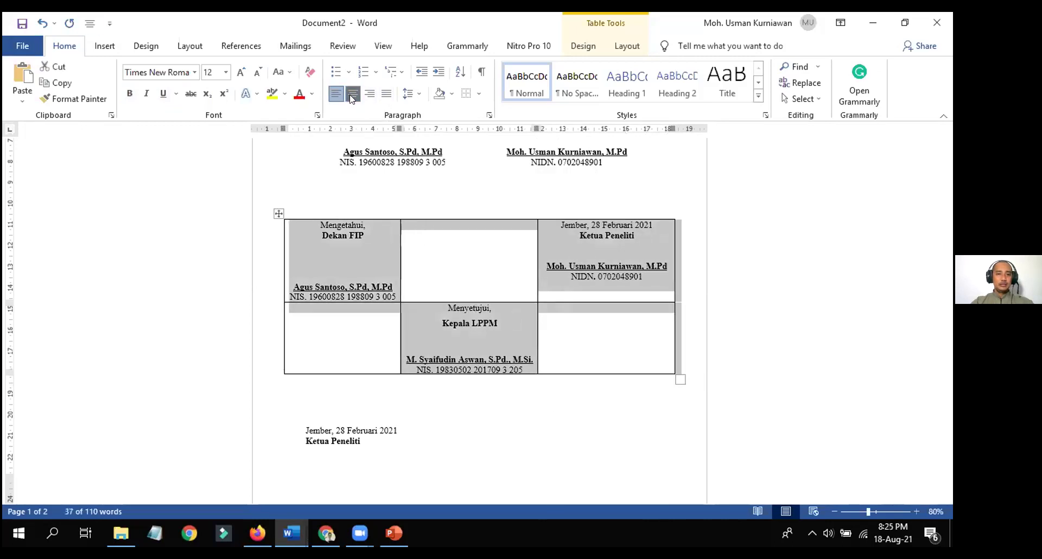
left_click(275, 212)
left_click(337, 94)
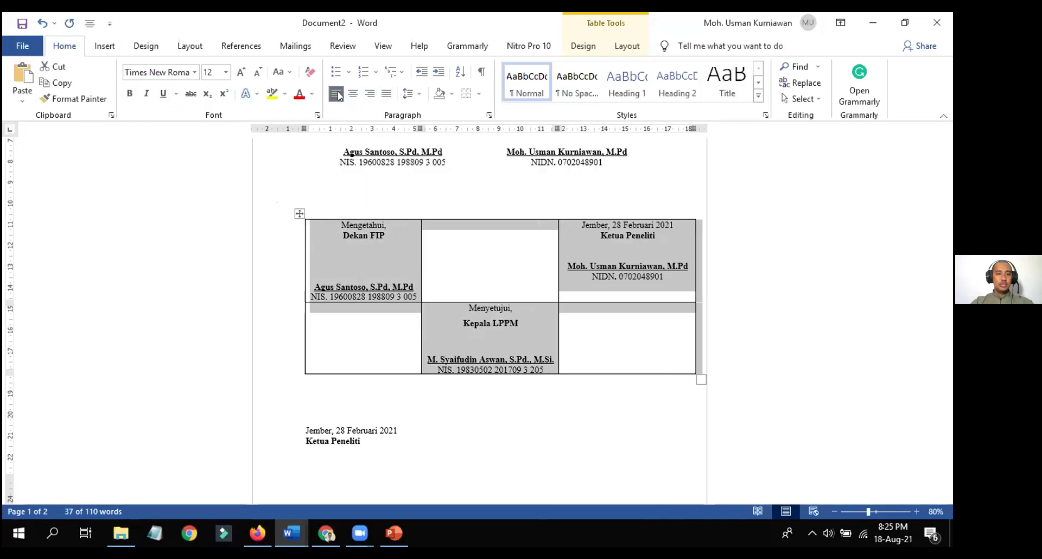
left_click(353, 94)
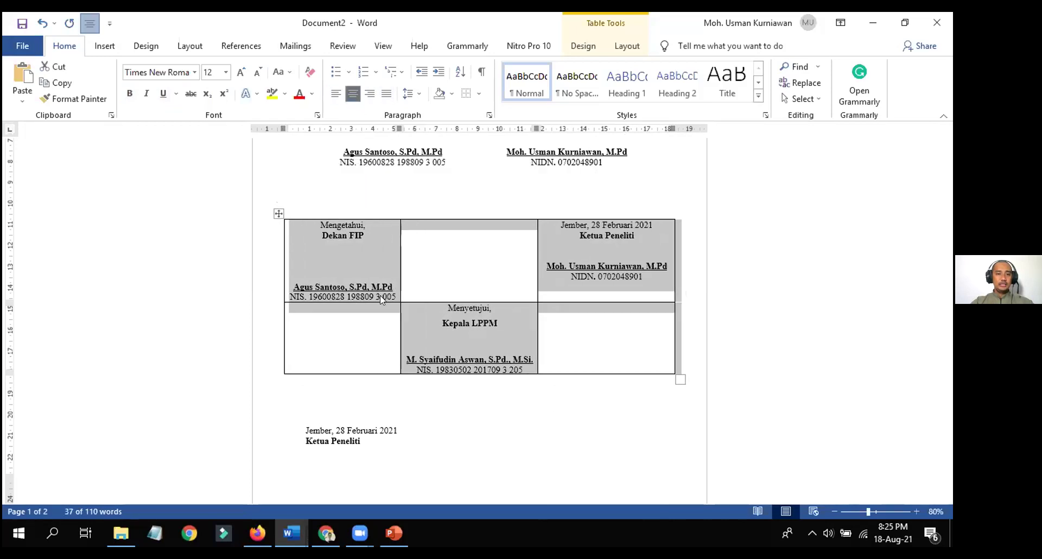
Add a blank line above the signatory's name in the three-column table's Ketua Peneliti block
left_click(563, 279)
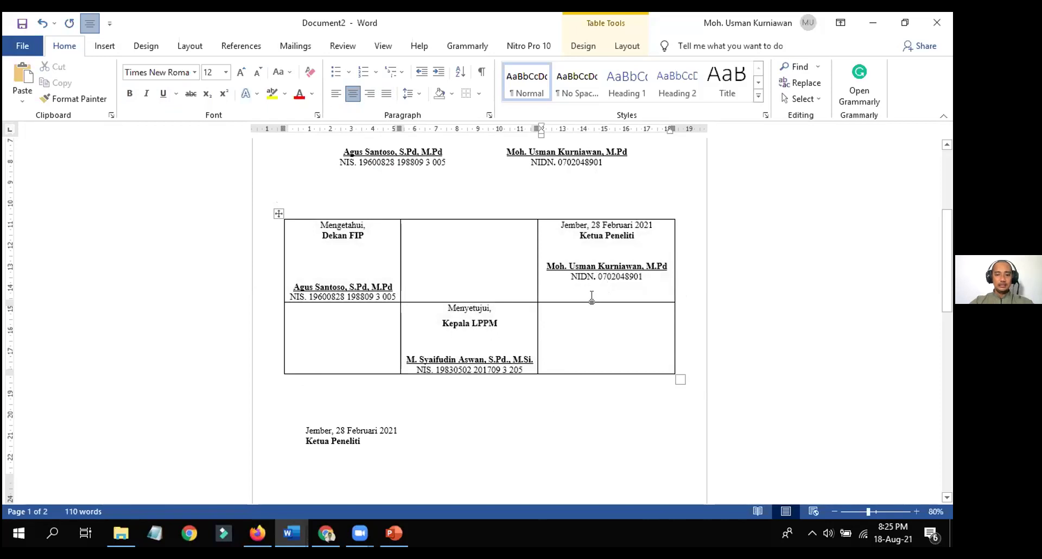
key("ctrl+b")
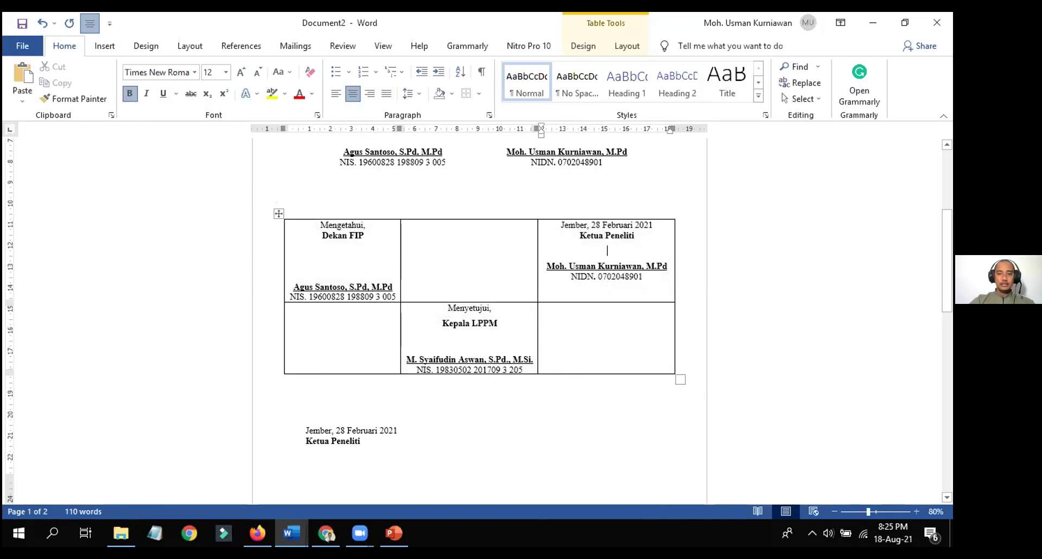
key("Return")
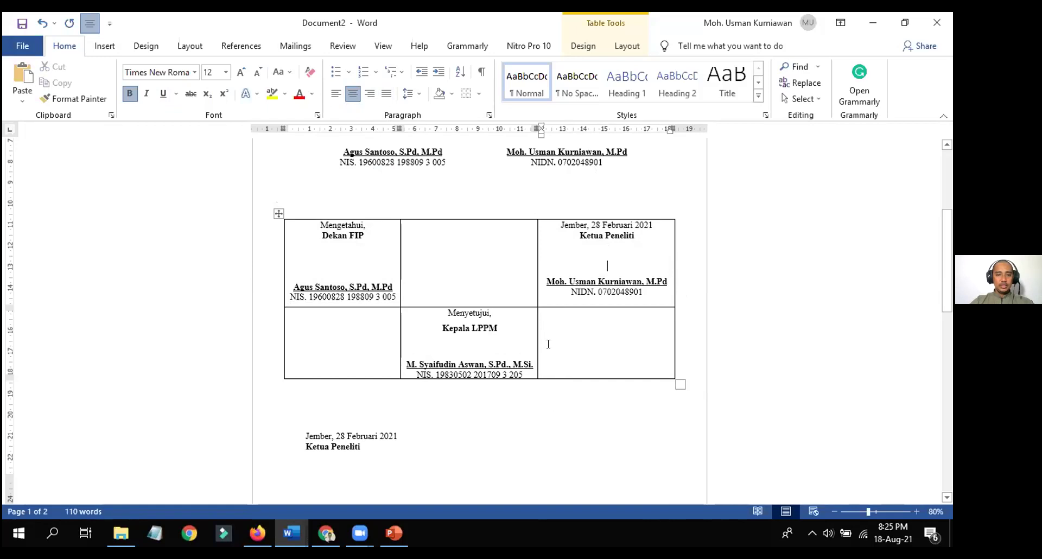
Remove all borders from the three-column signature table
left_click(492, 342)
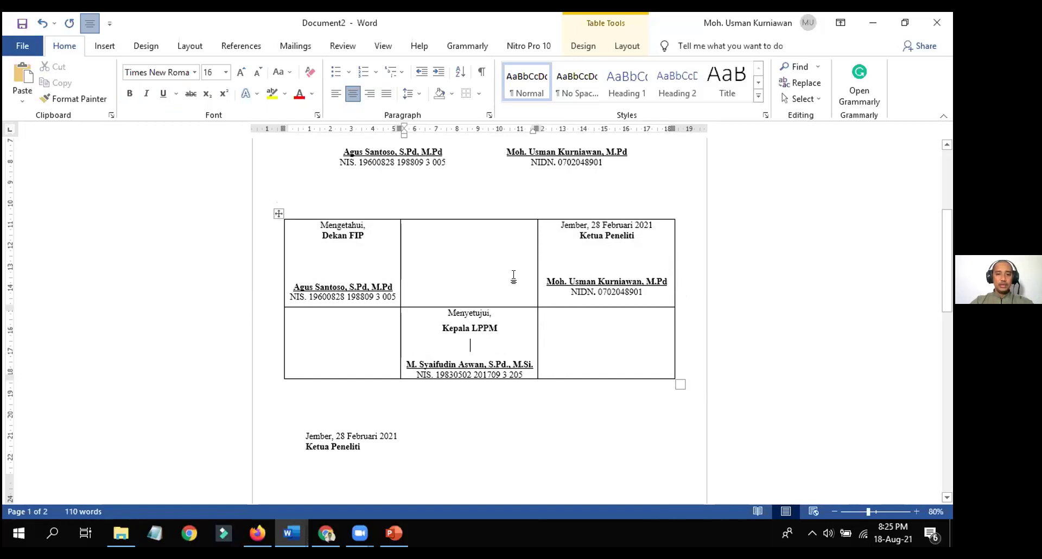
left_click(277, 211)
left_click(314, 252)
left_click(277, 211)
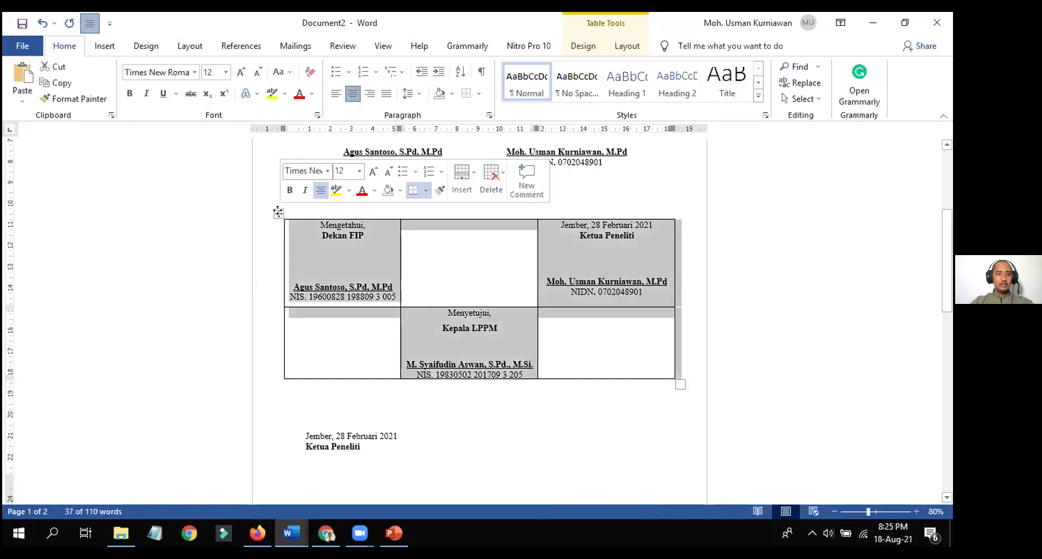
left_click(477, 94)
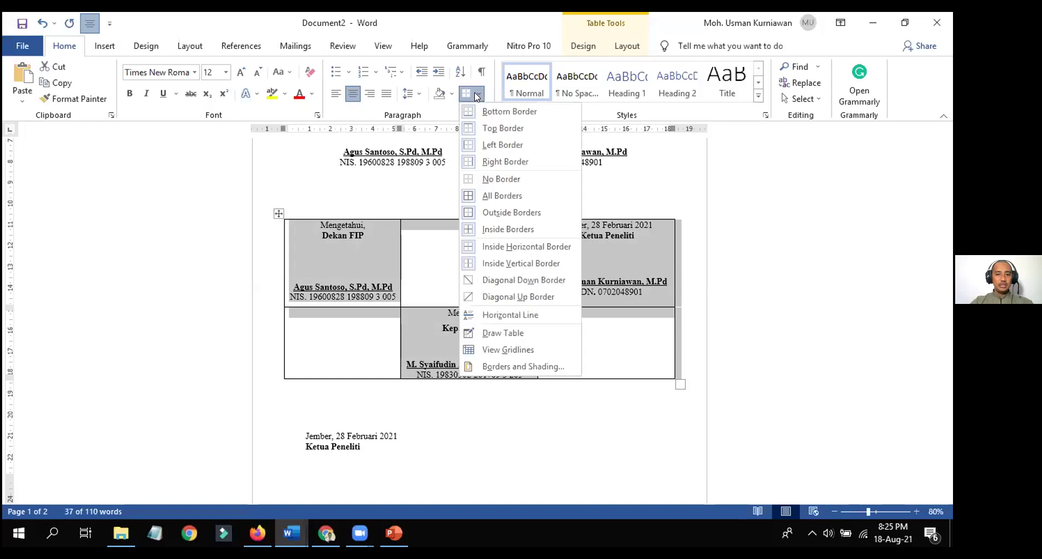
left_click(486, 179)
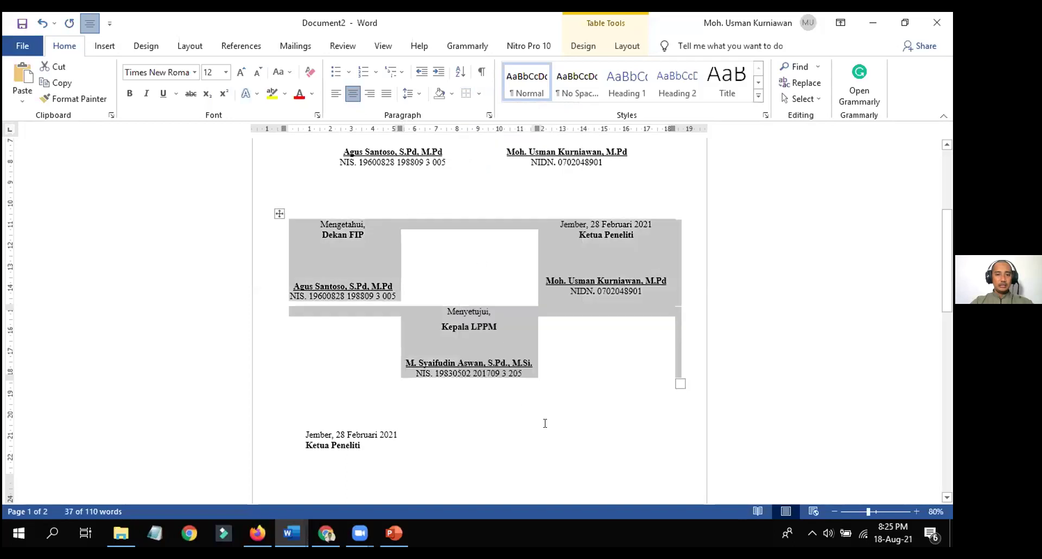
left_click(543, 423)
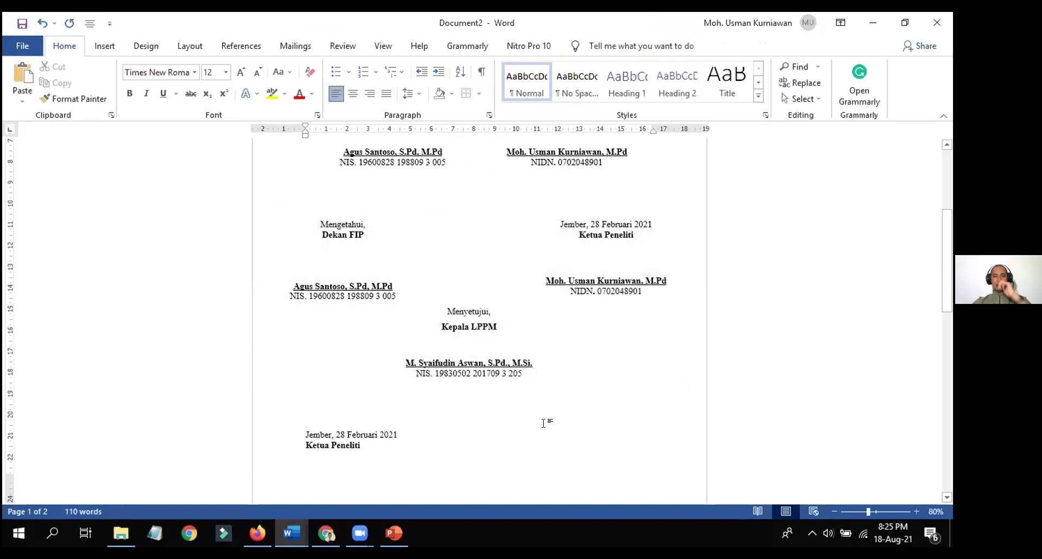
Review the layout of the three borderless signature tables, highlighting each whole table in turn
left_click_drag(951, 264, 950, 220)
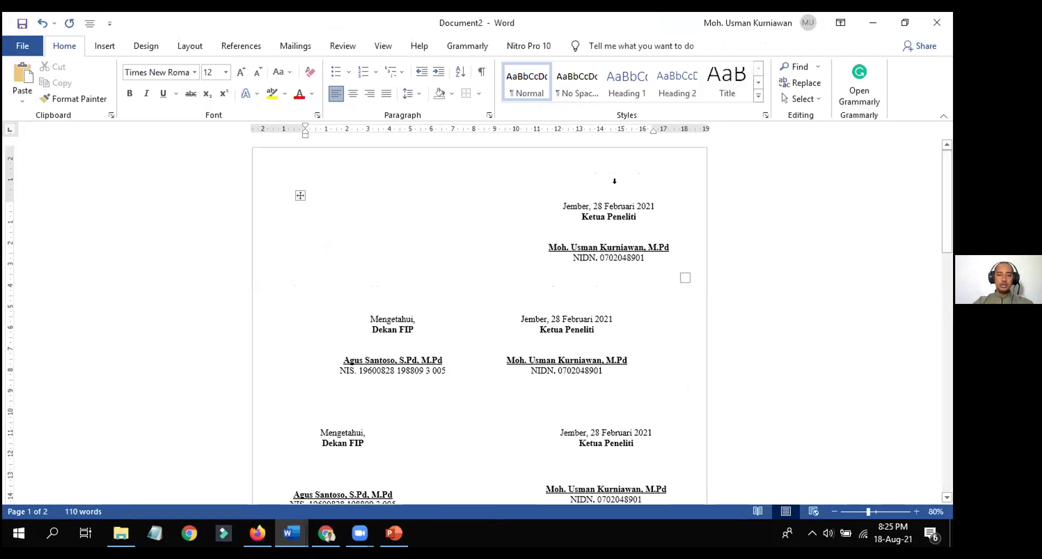
left_click(300, 196)
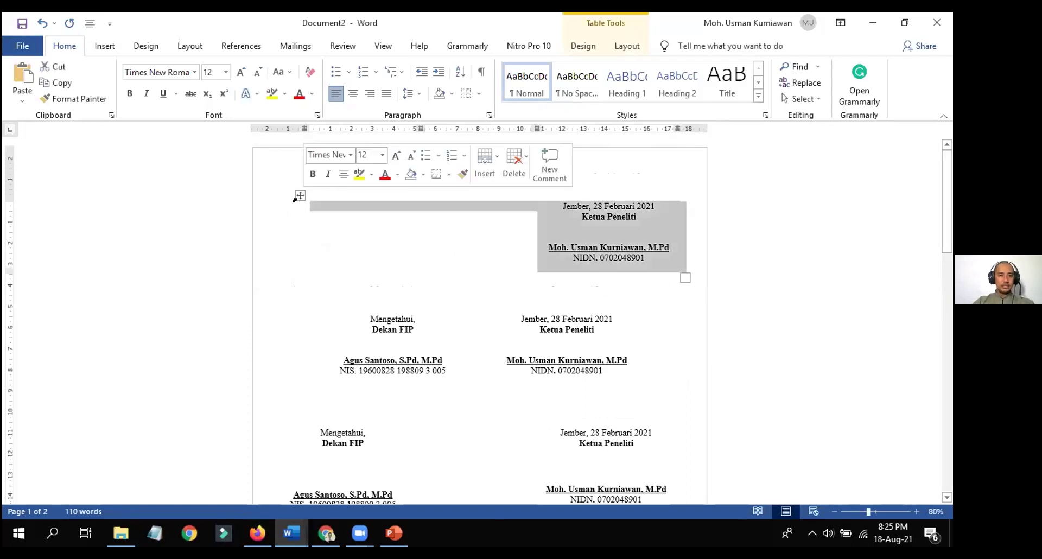
left_click(387, 331)
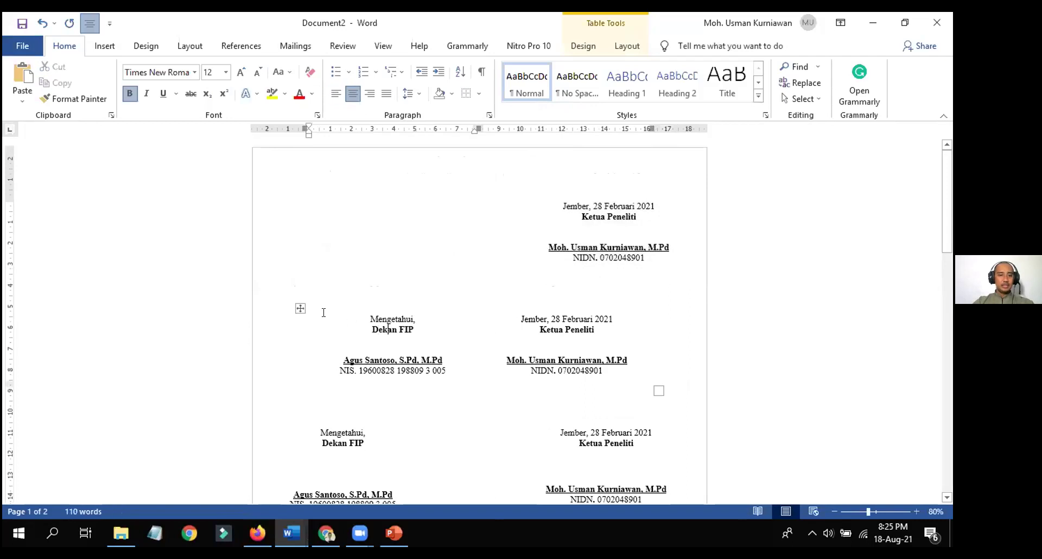
left_click(299, 308)
left_click_drag(945, 250, 945, 303)
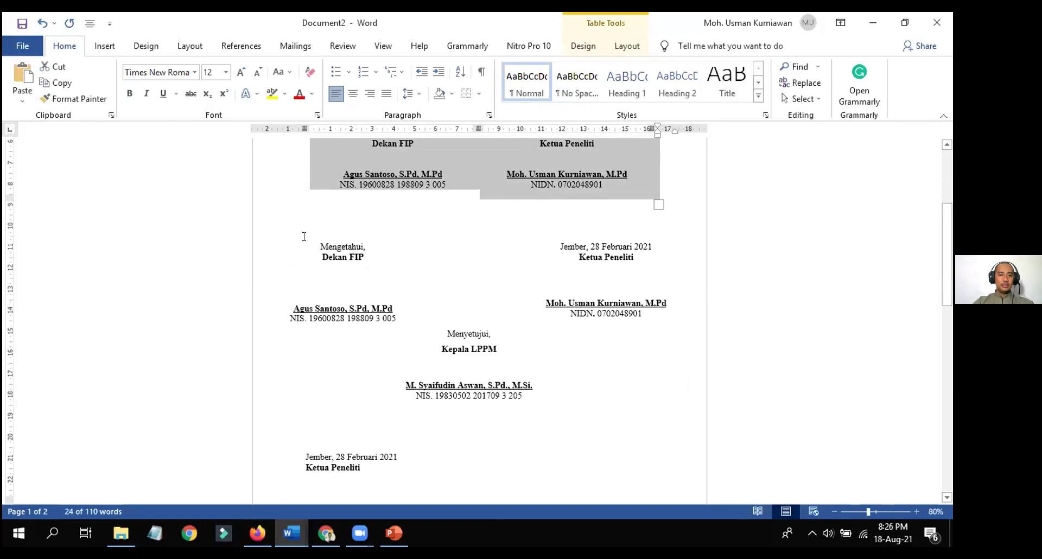
left_click(310, 253)
left_click(280, 237)
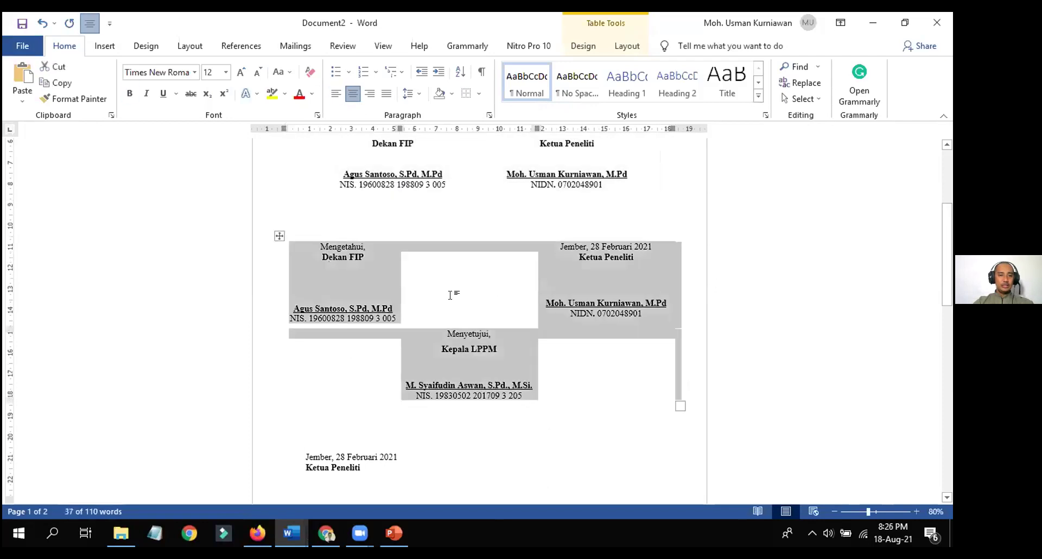
left_click(553, 398)
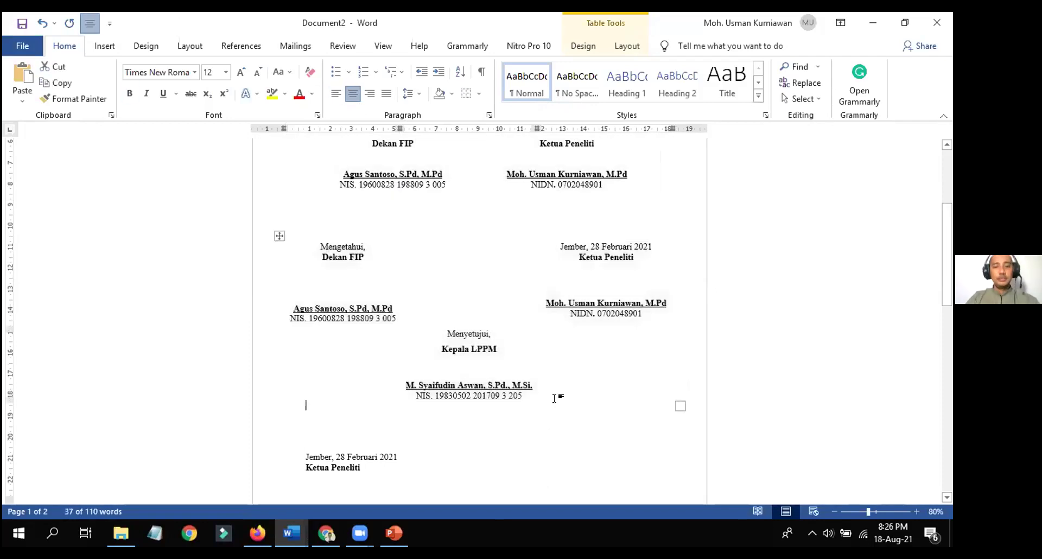